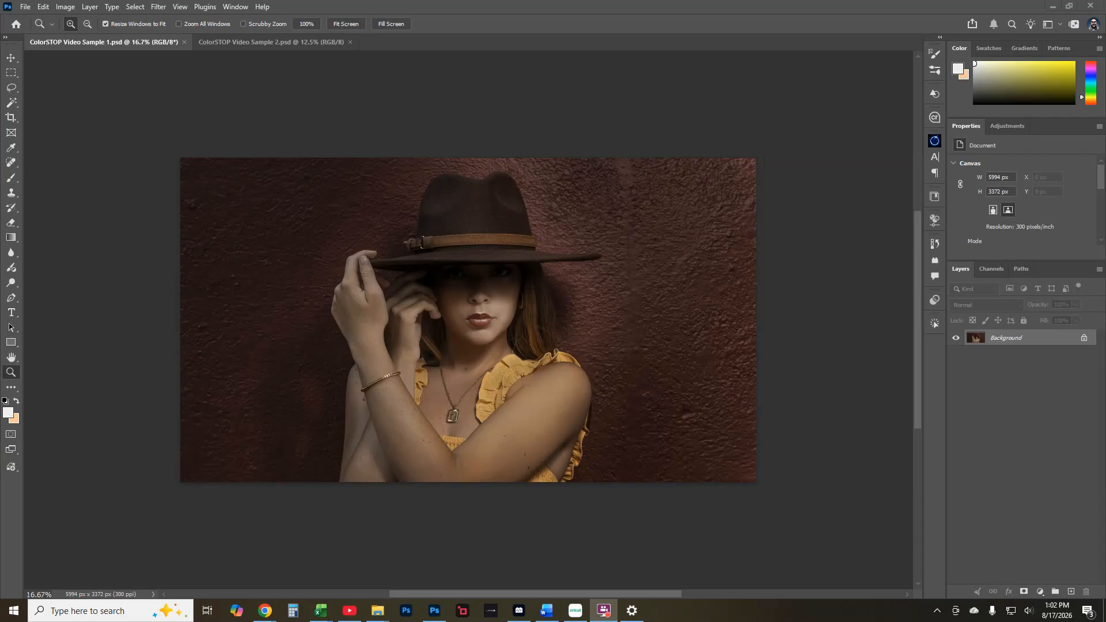
# Switch to File Explorer and look through the extracted ColorStop download, including the contents of the ColorStop Presets folder.
pyautogui.click(377, 611)
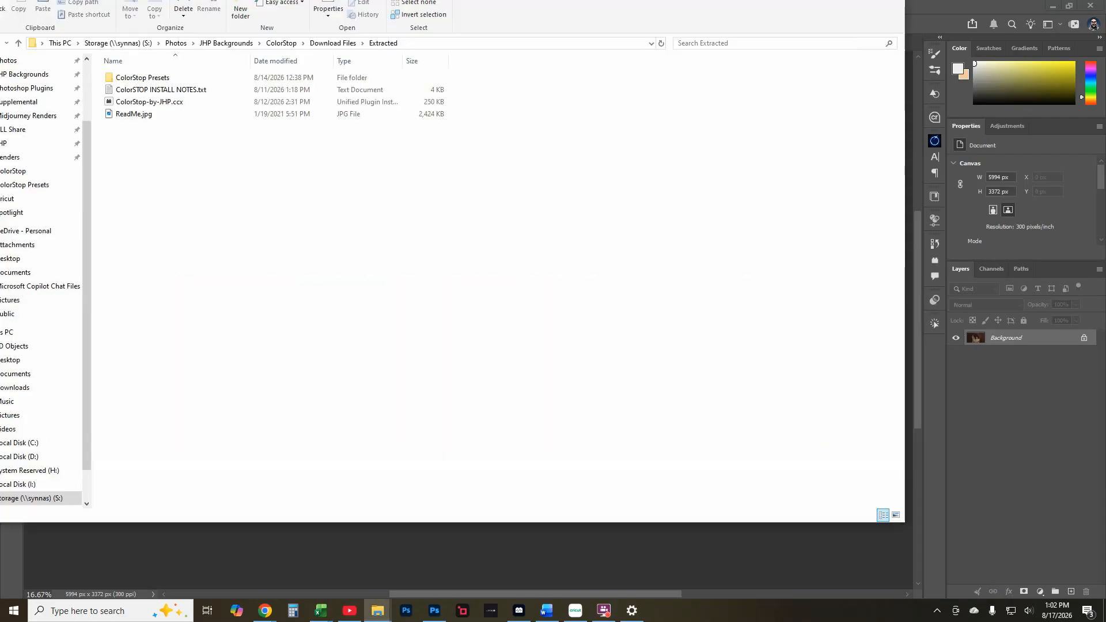
pyautogui.moveTo(170, 7); pyautogui.dragTo(288, 12)
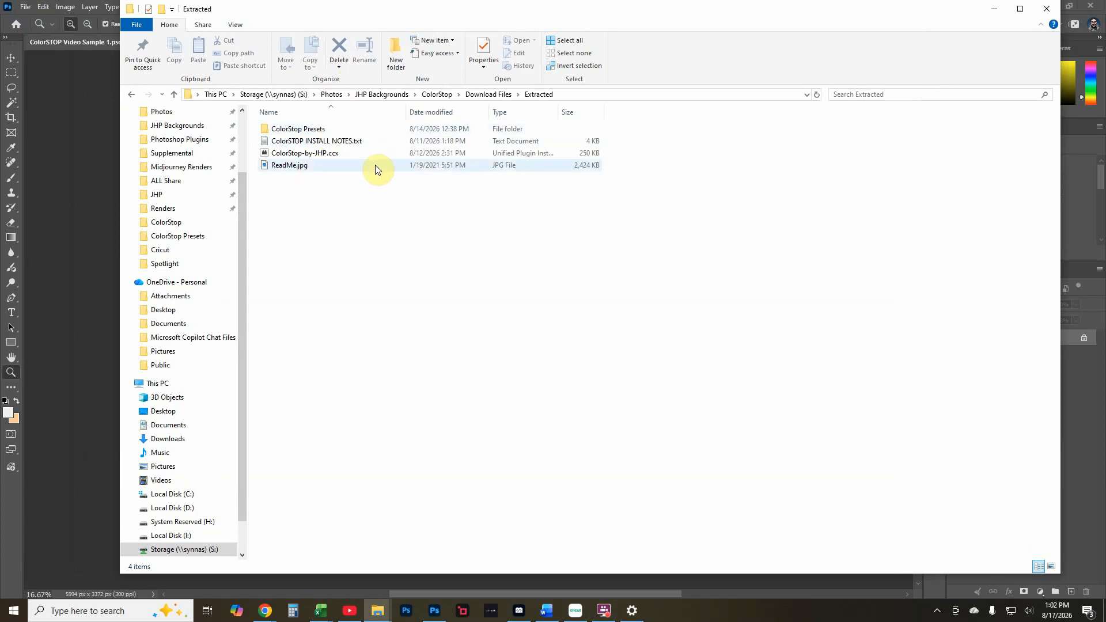
pyautogui.click(328, 131)
pyautogui.doubleClick(328, 130)
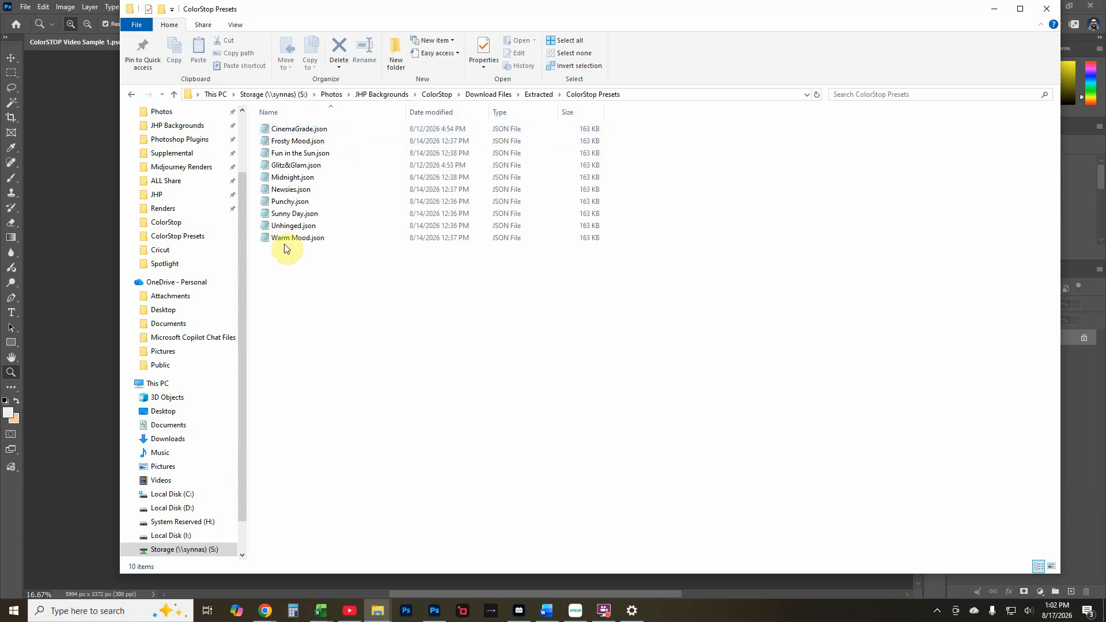
pyautogui.click(131, 95)
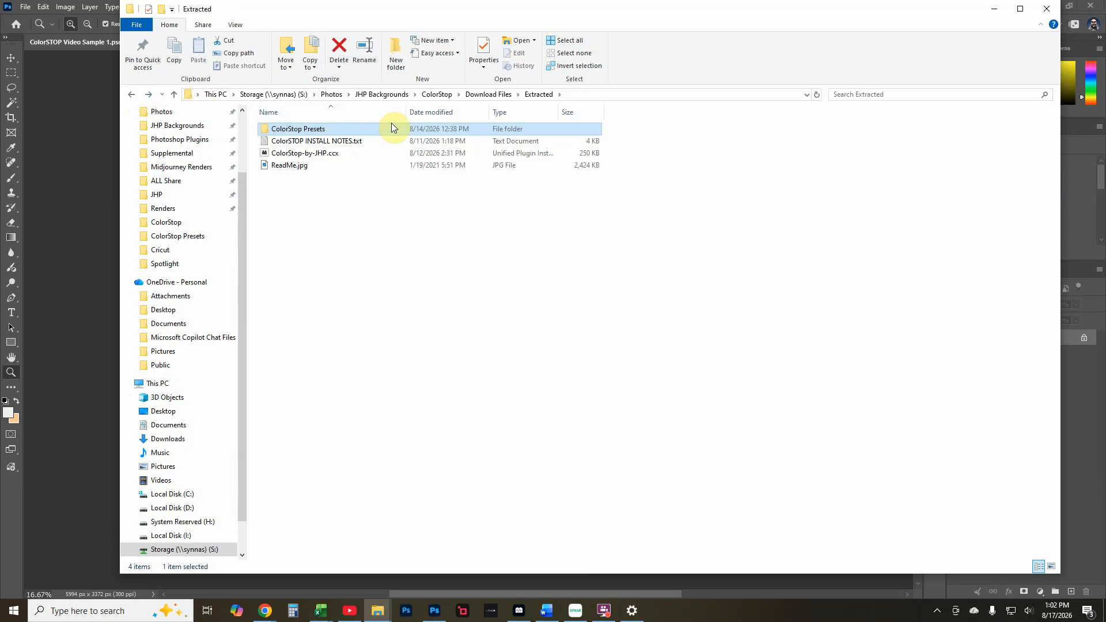
# Install the ColorStop by JHP plugin from ColorStop-by-JHP.ccx through Creative Cloud Desktop and return to Photoshop.
pyautogui.click(356, 152)
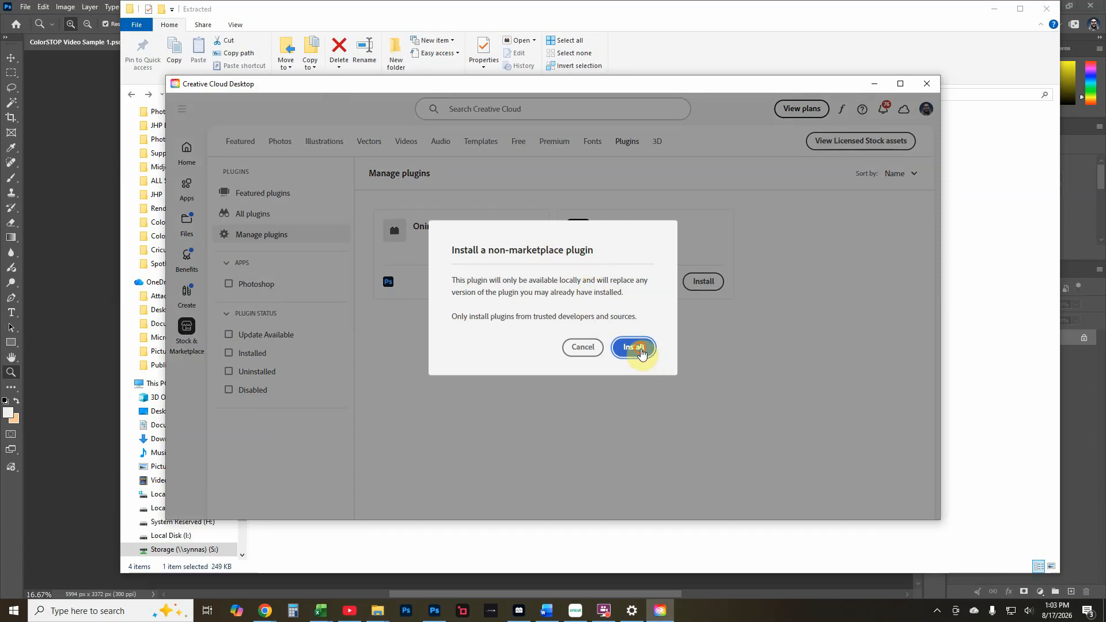
pyautogui.click(636, 349)
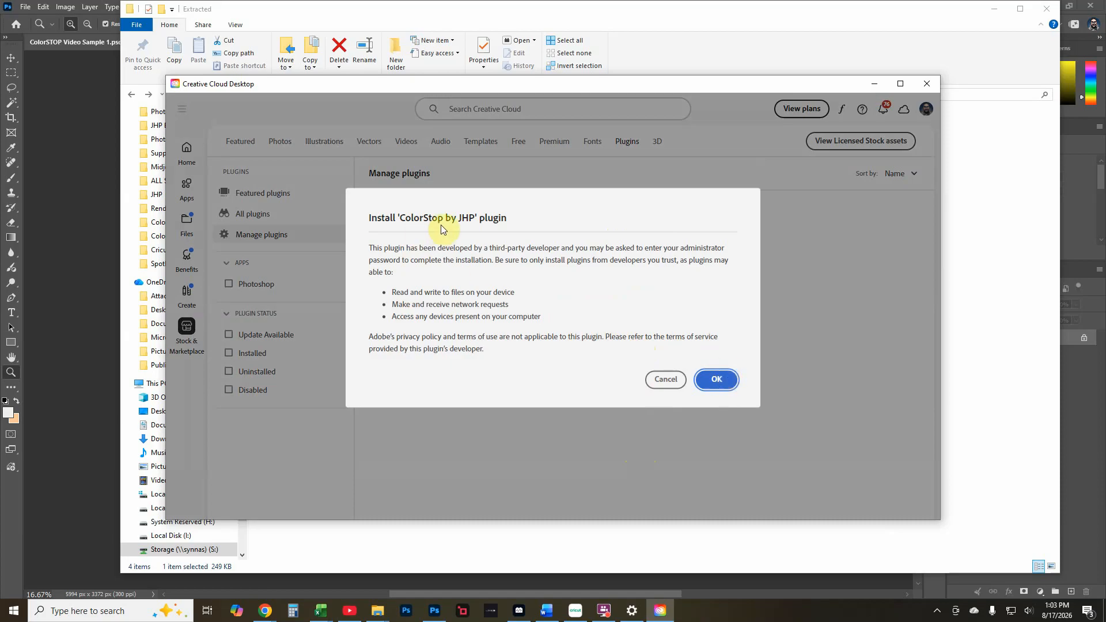
pyautogui.click(717, 381)
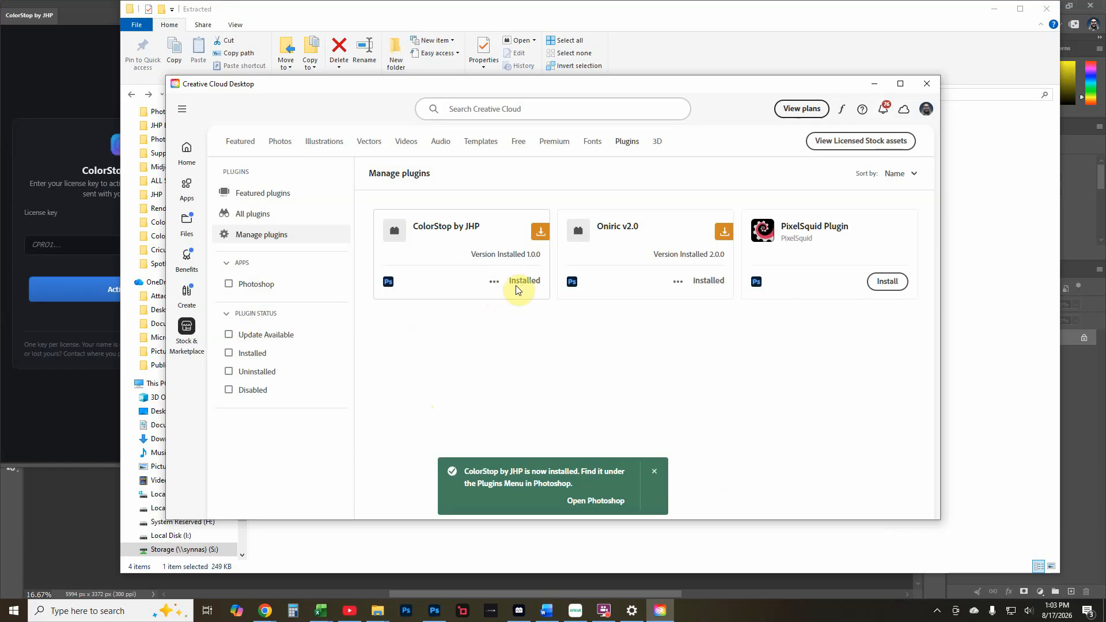
pyautogui.click(927, 84)
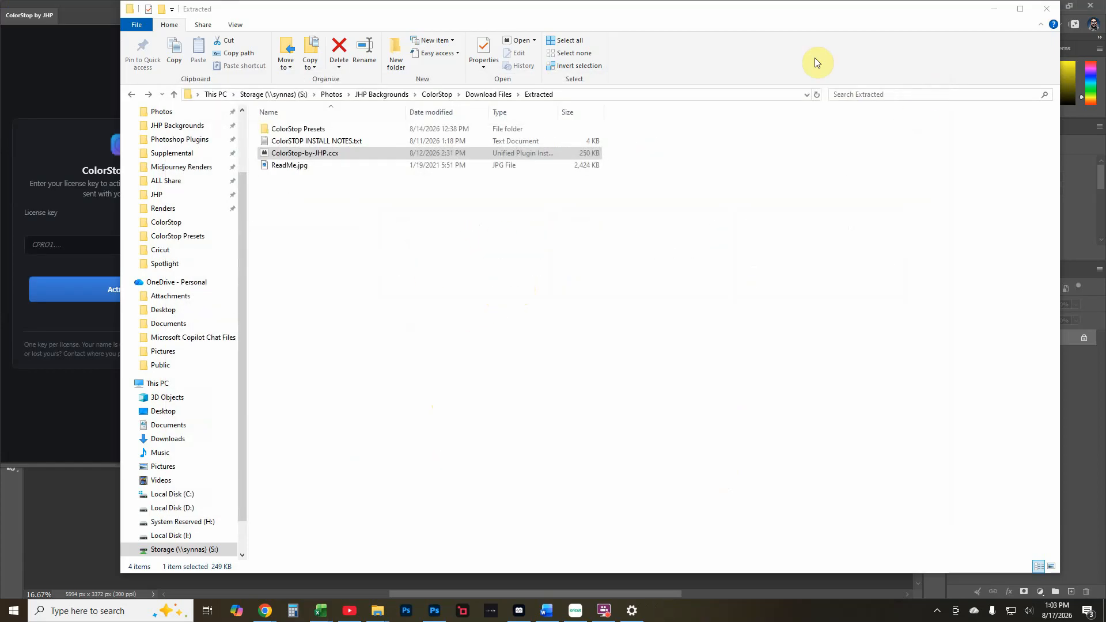
pyautogui.click(995, 10)
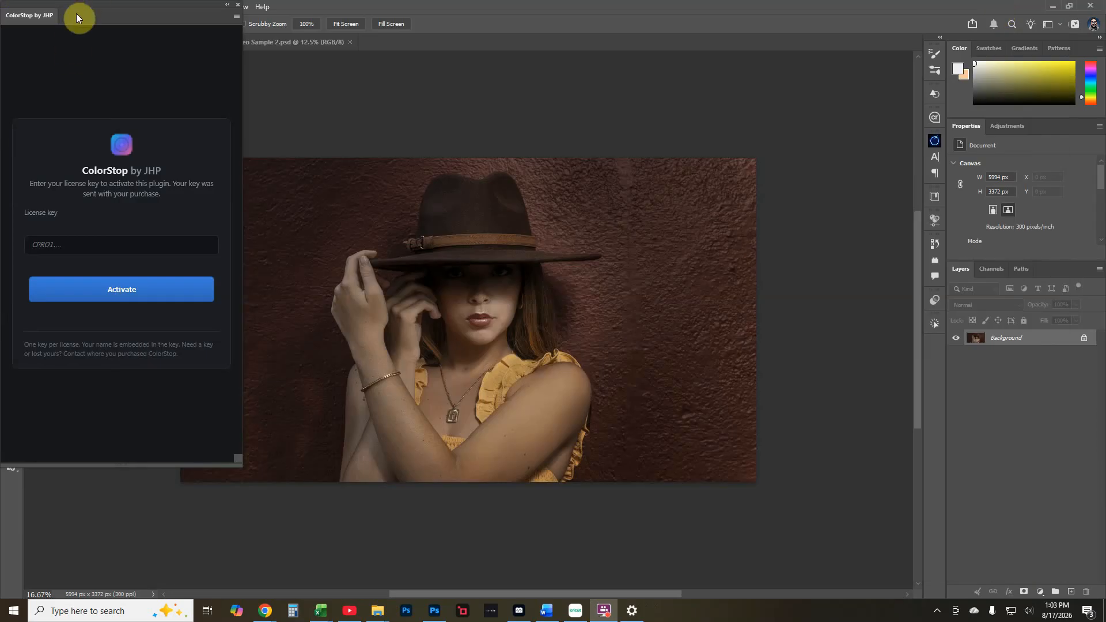
# Paste the license key into the ColorStop by JHP plugin and activate it.
pyautogui.moveTo(76, 12); pyautogui.dragTo(104, 16)
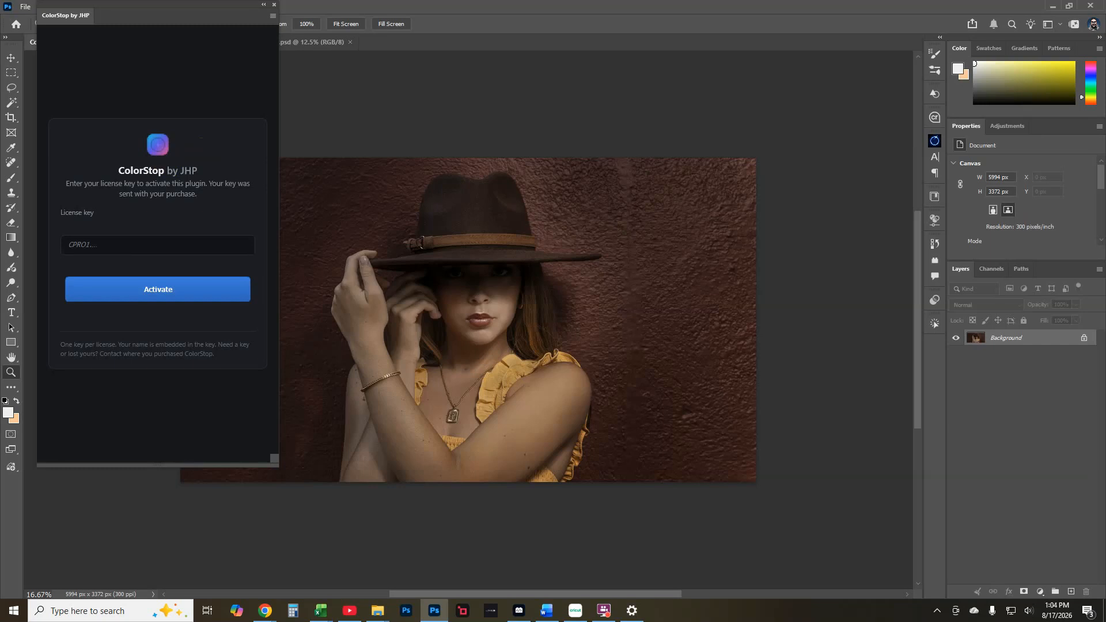
pyautogui.hotkey('alt', 'Tab')
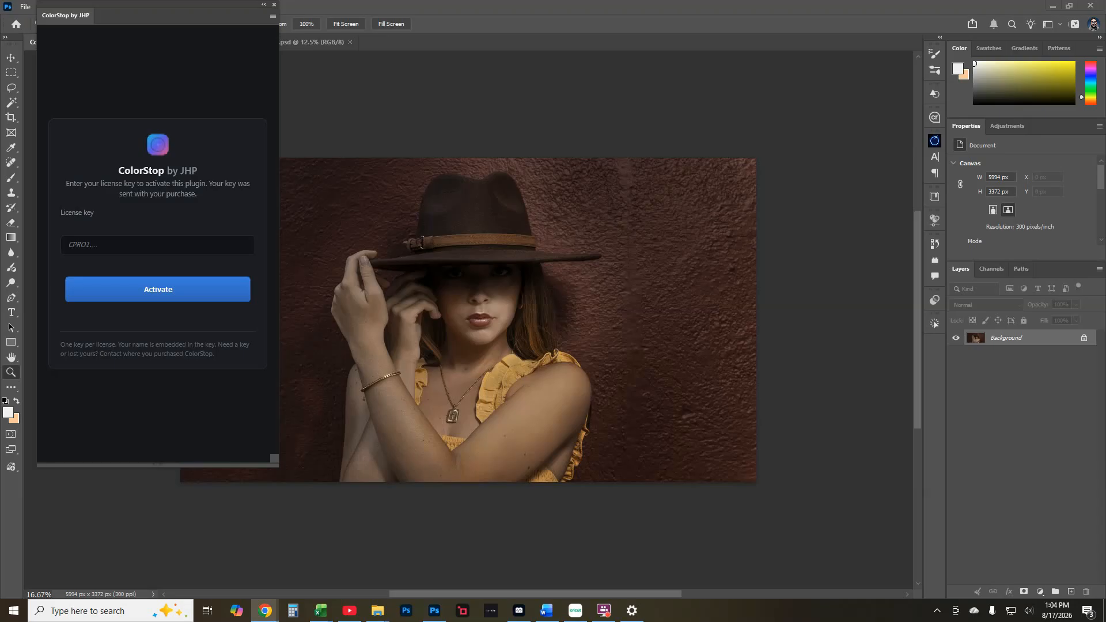
pyautogui.click(97, 244)
pyautogui.hotkey('ctrl', 'v')
pyautogui.click(163, 290)
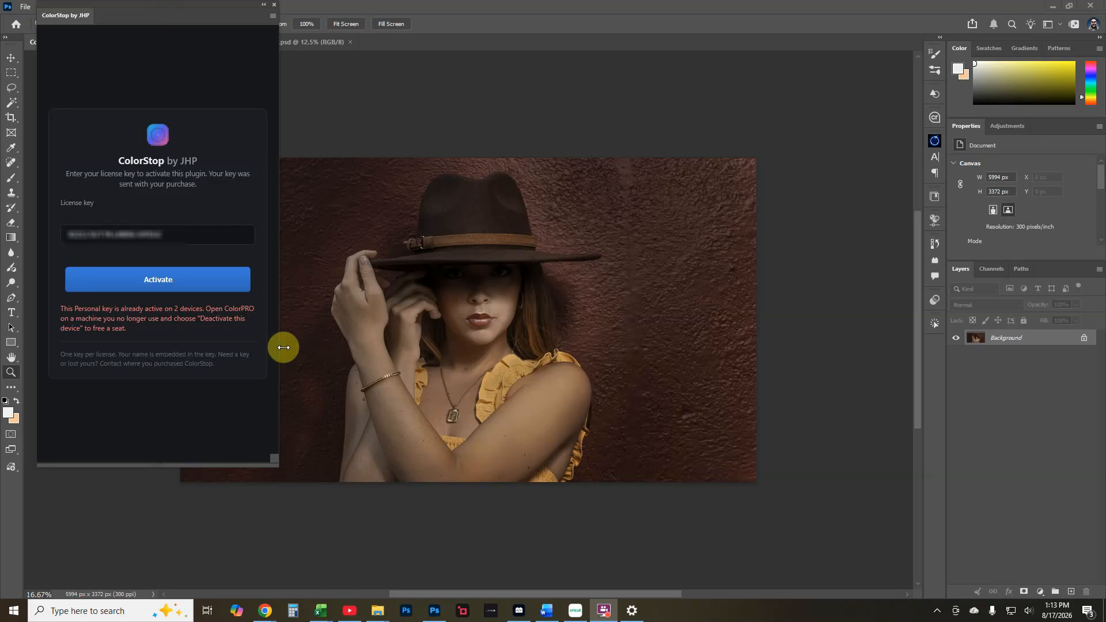
pyautogui.click(153, 286)
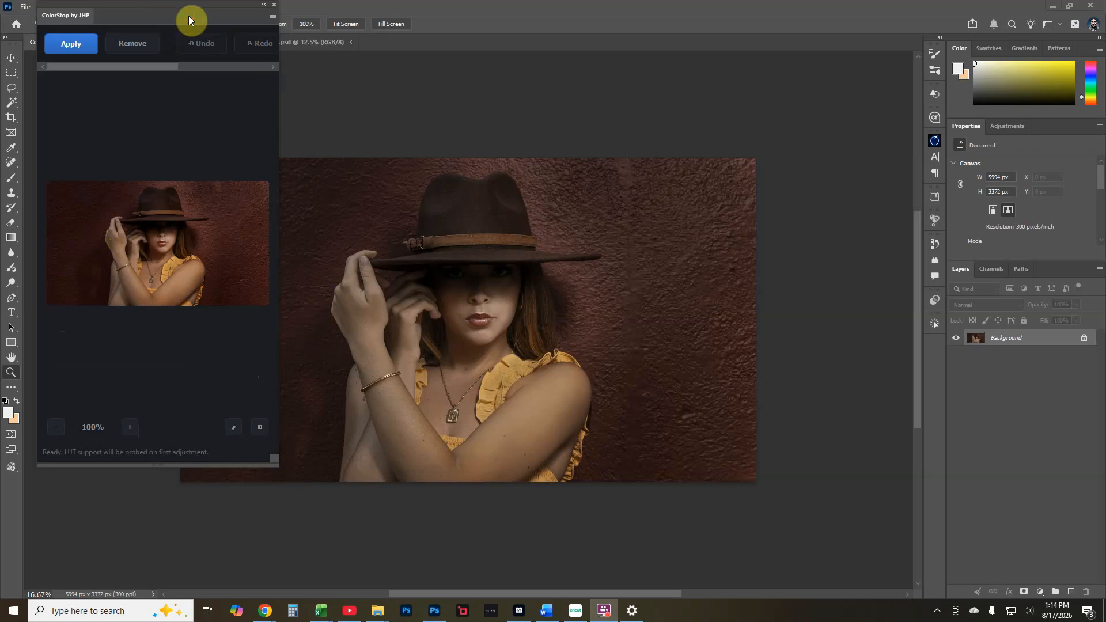
# Collapse the floating ColorStop by JHP panel, dock it at the end of the collapsed panel strip and reopen it from there.
pyautogui.moveTo(189, 15); pyautogui.dragTo(283, 90)
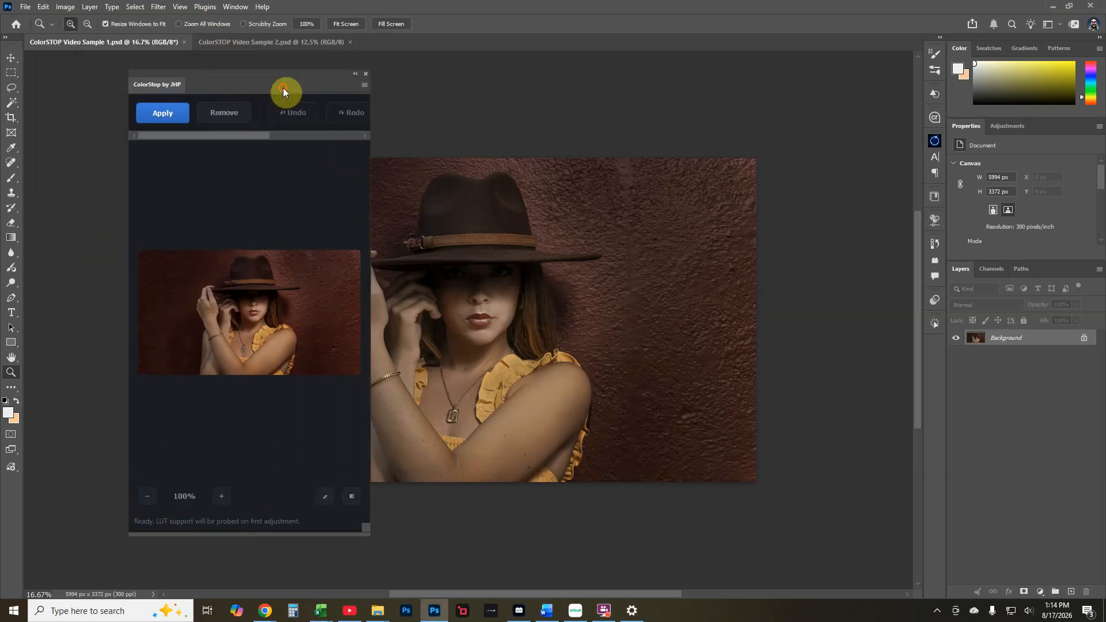
pyautogui.click(355, 74)
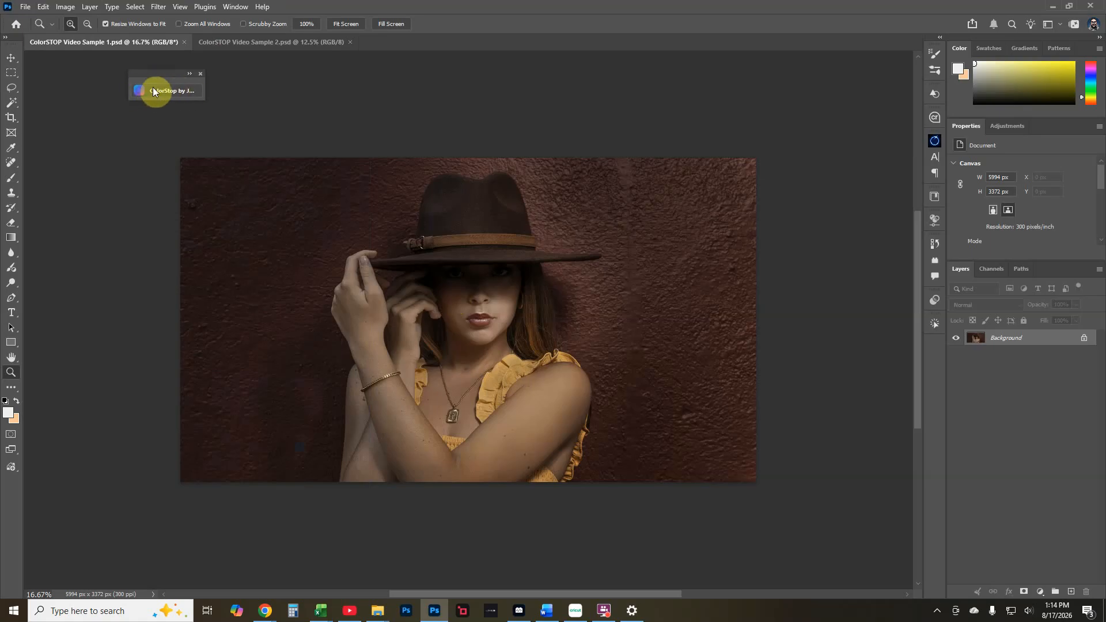
pyautogui.moveTo(153, 91); pyautogui.dragTo(934, 348)
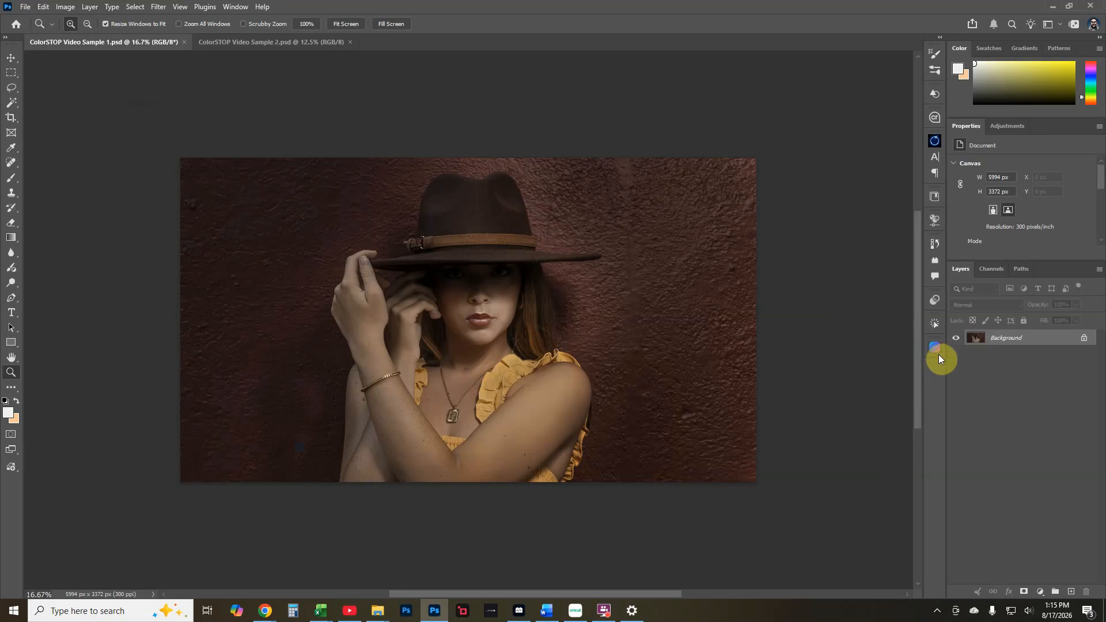
pyautogui.click(936, 349)
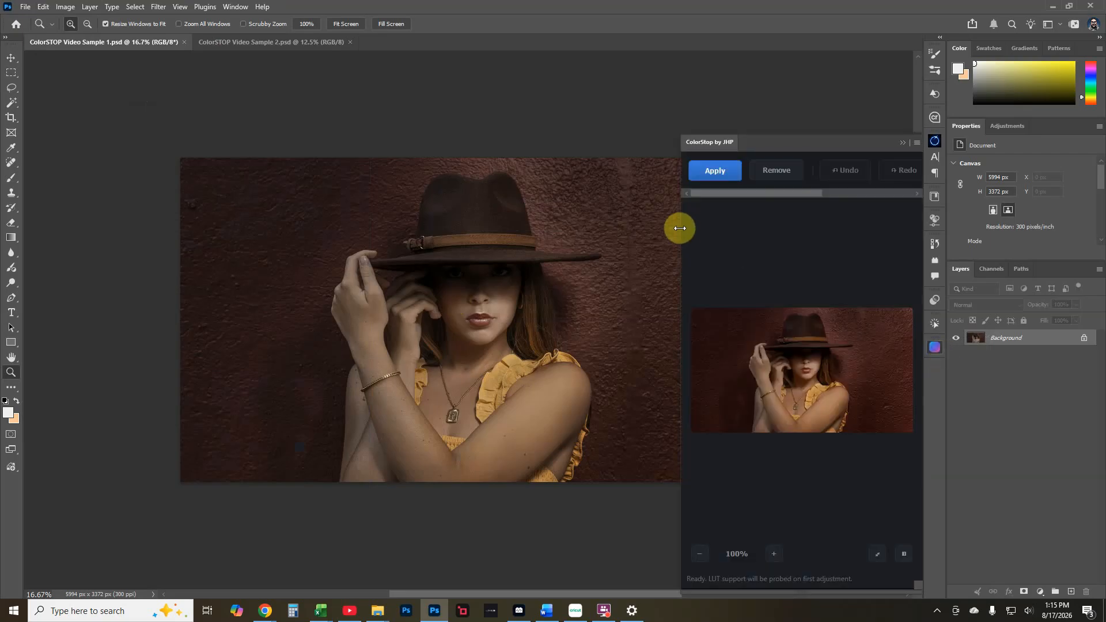
# Enlarge the ColorStop panel to cover the canvas area and widen its image preview to just over half the panel.
pyautogui.moveTo(680, 228); pyautogui.dragTo(26, 200)
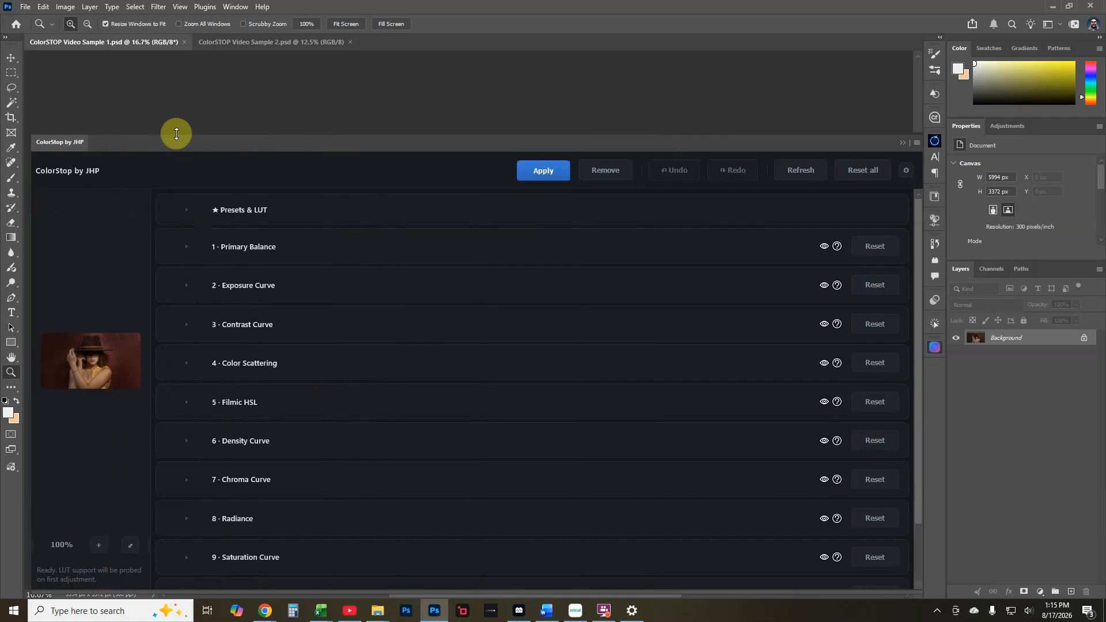
pyautogui.moveTo(177, 133); pyautogui.dragTo(203, 49)
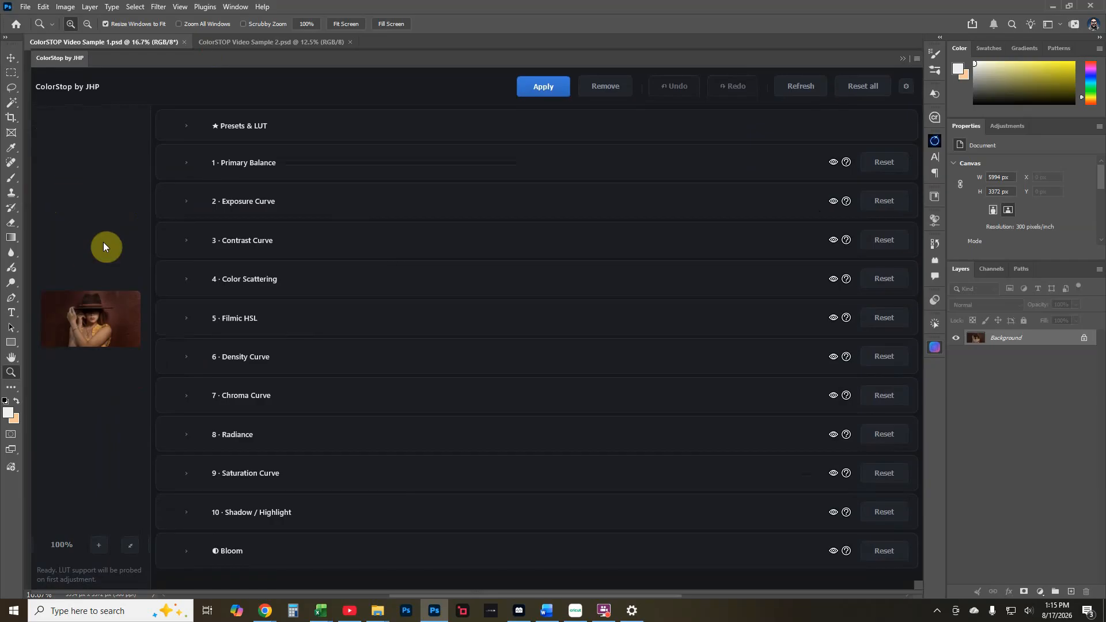
pyautogui.moveTo(151, 234); pyautogui.dragTo(535, 239)
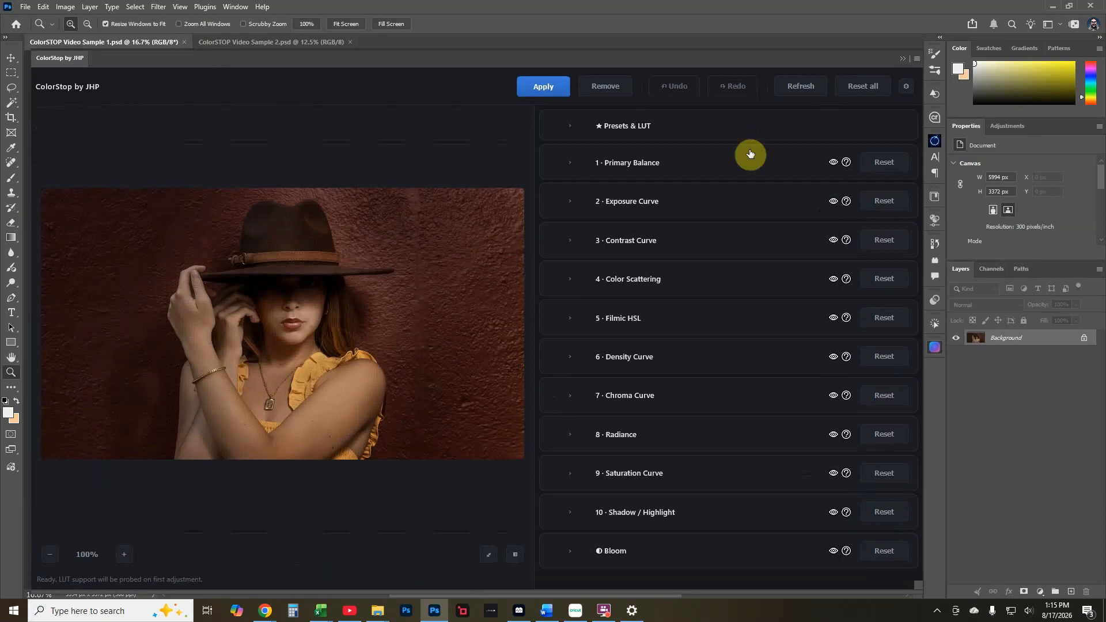
pyautogui.click(903, 58)
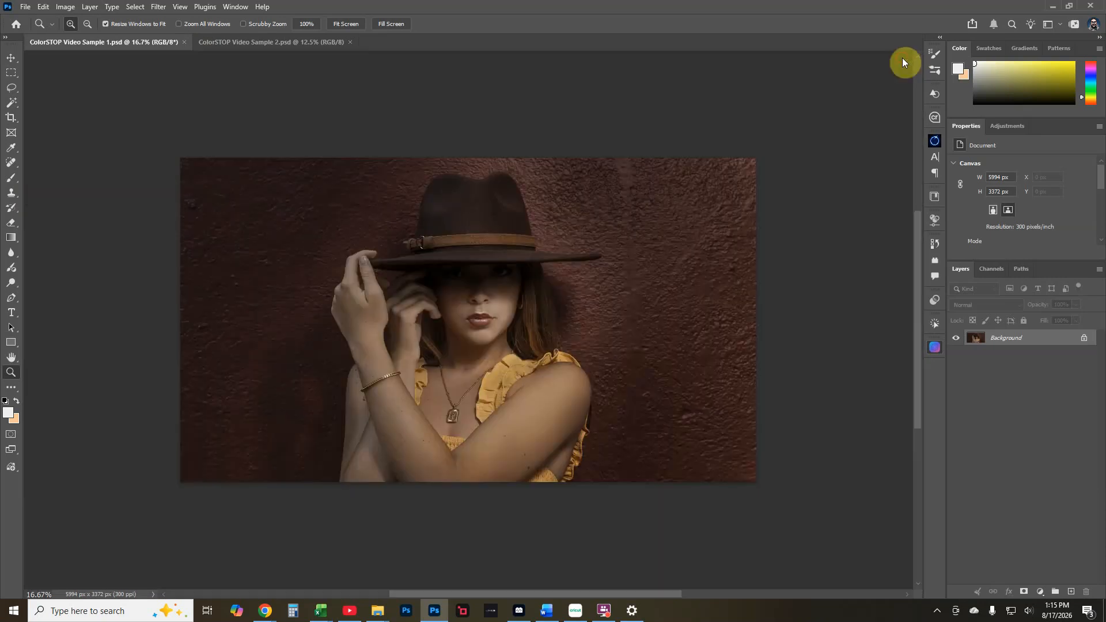
pyautogui.click(937, 347)
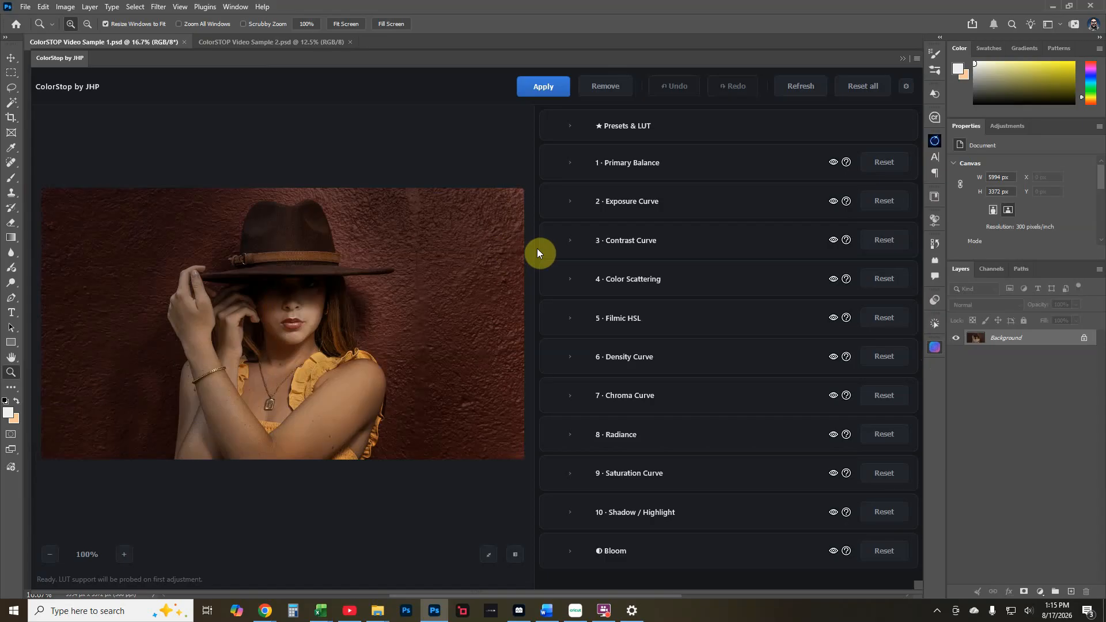
pyautogui.moveTo(537, 248); pyautogui.dragTo(547, 248)
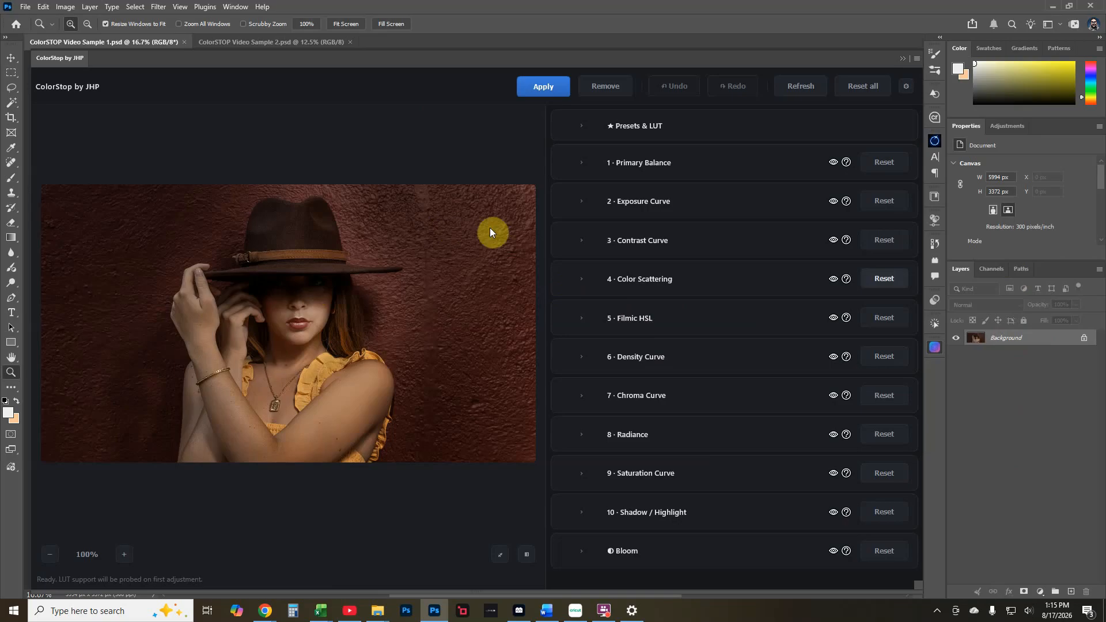
# Set ColorStop's preview display to Adobe RGB, comparing the plugin preview side by side with the document image.
pyautogui.click(908, 88)
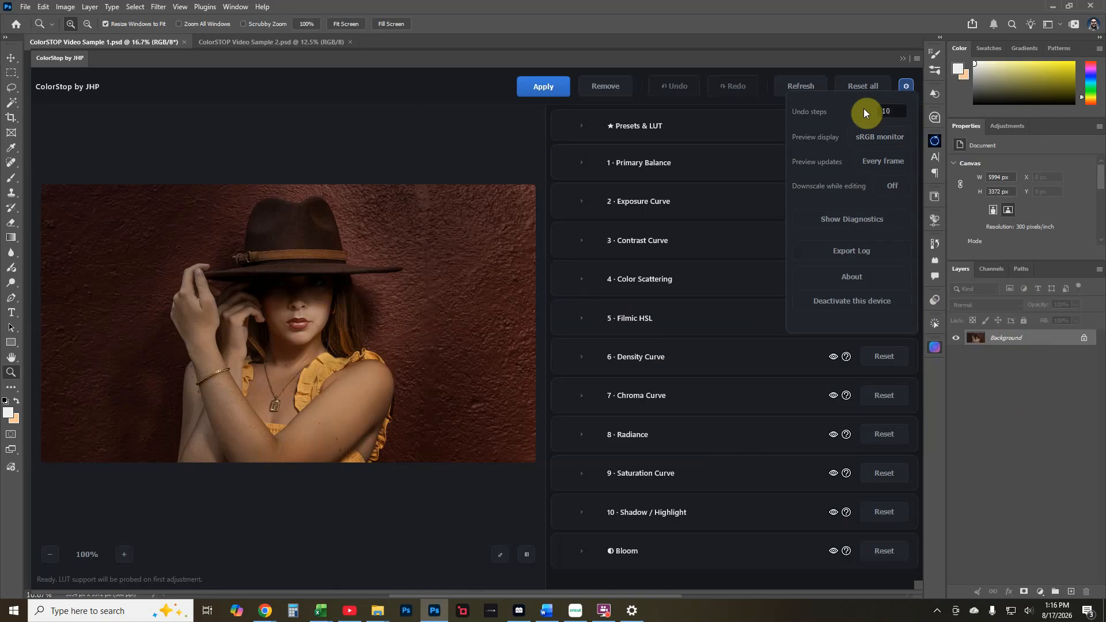
pyautogui.click(899, 111)
pyautogui.moveTo(32, 138); pyautogui.dragTo(508, 156)
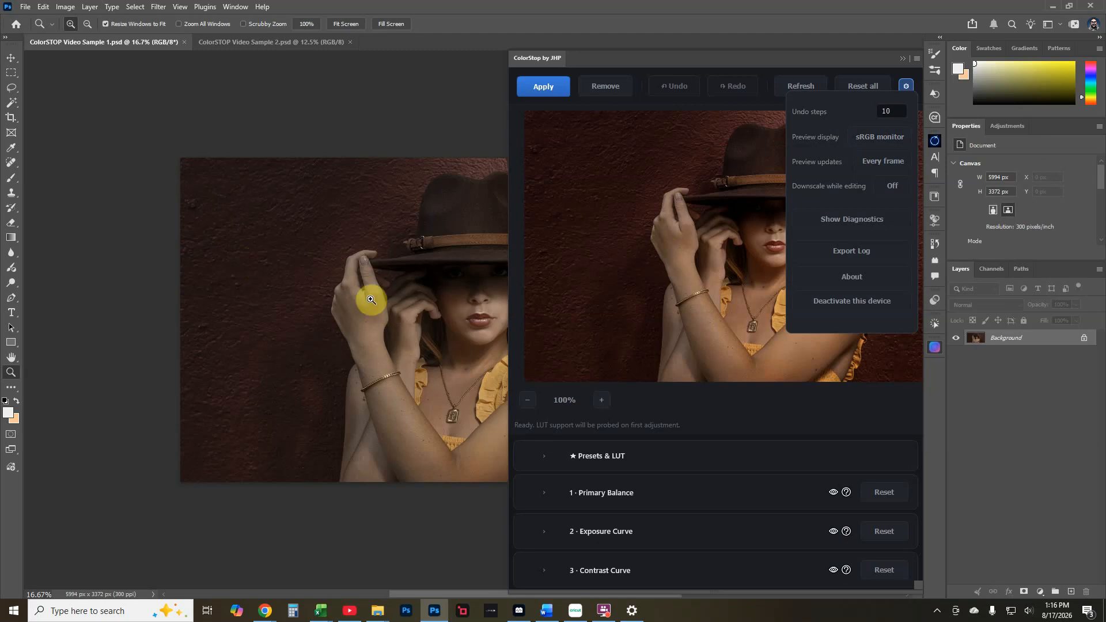
pyautogui.click(887, 138)
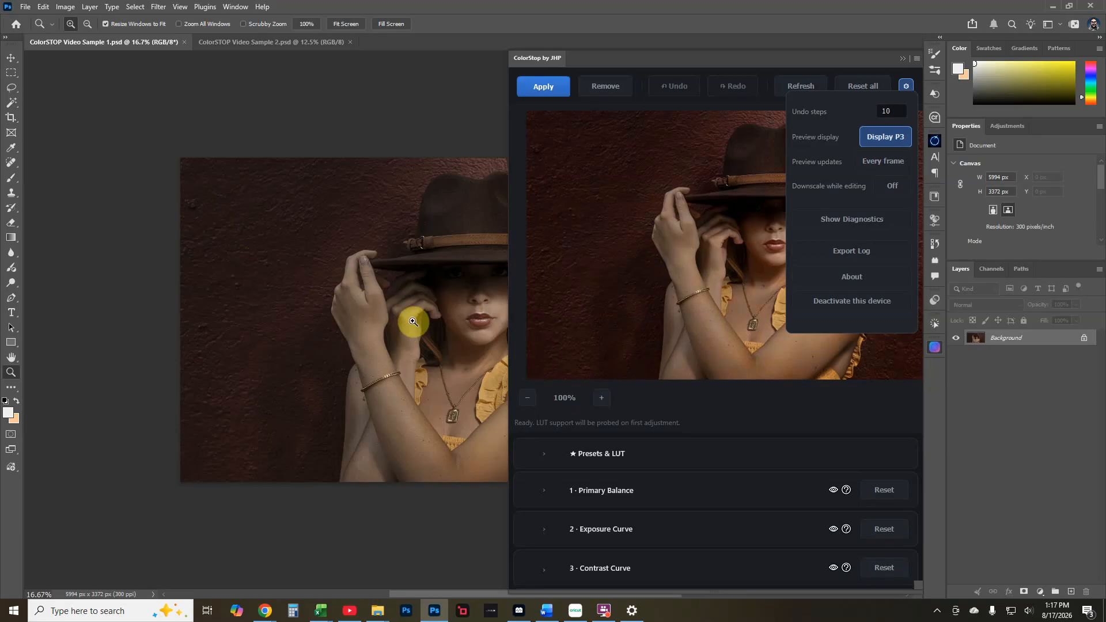
pyautogui.click(893, 144)
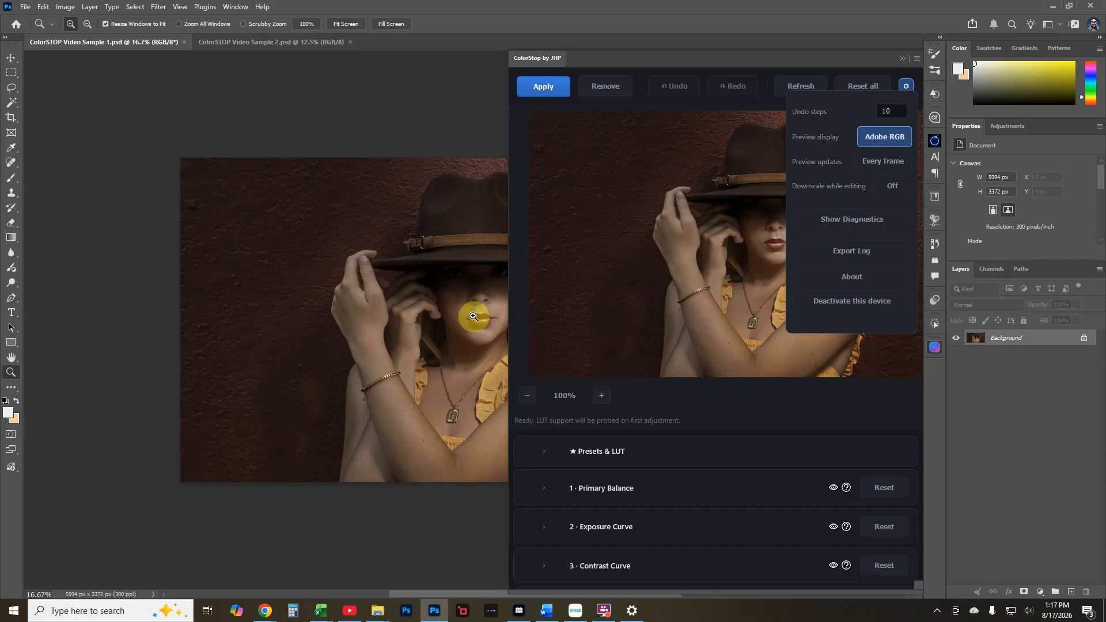
pyautogui.moveTo(510, 315); pyautogui.dragTo(479, 304)
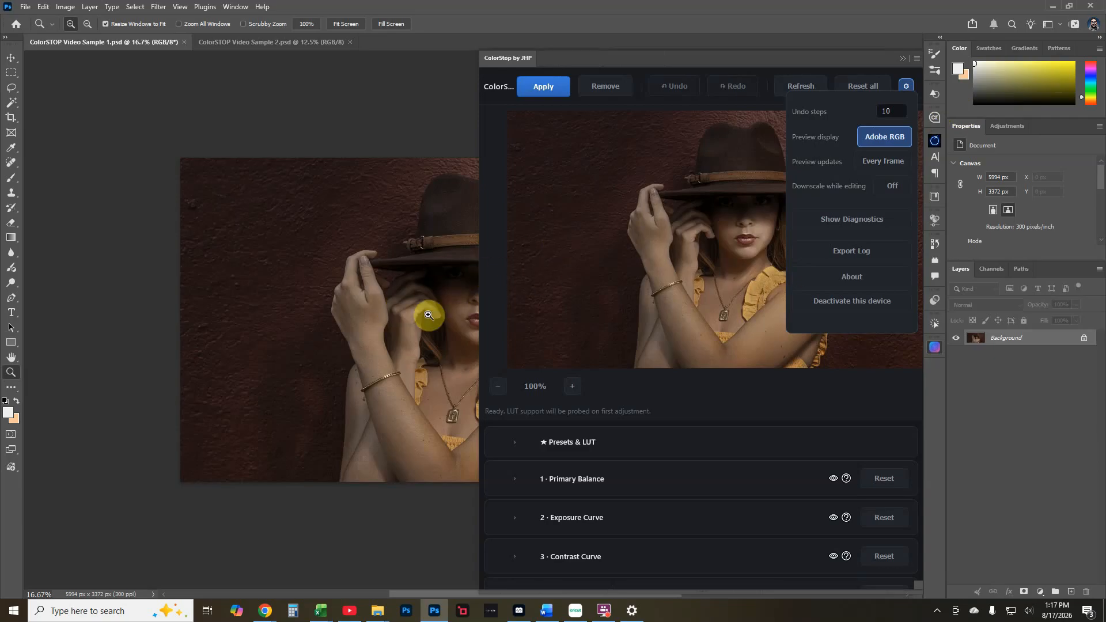
pyautogui.moveTo(480, 298); pyautogui.dragTo(34, 296)
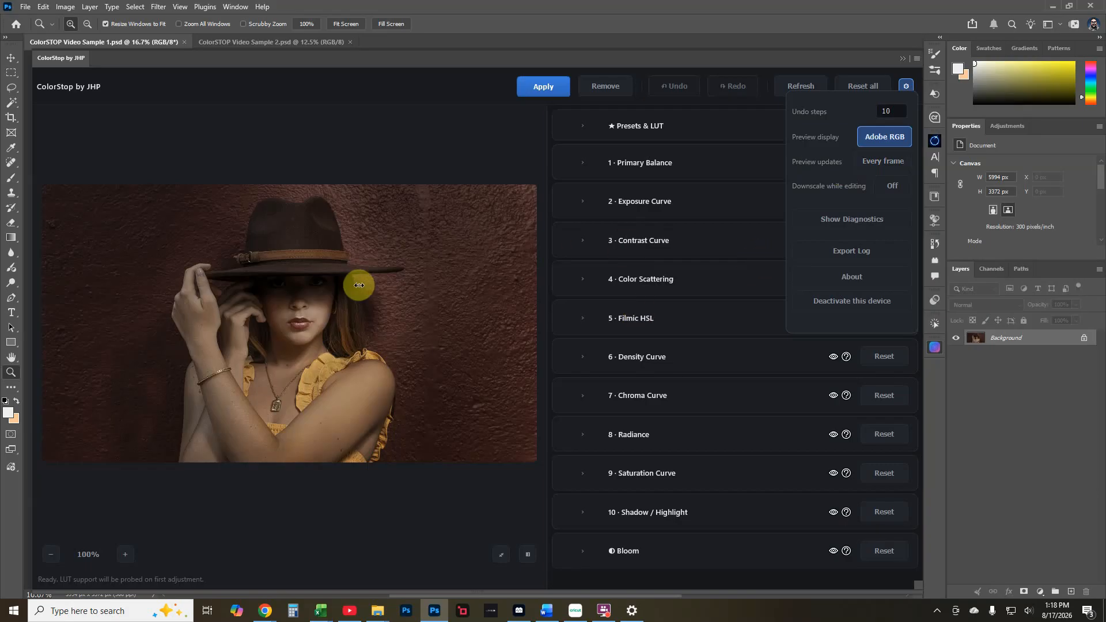
# Try slower preview update rates such as every 30th frame, and return the setting to every frame.
pyautogui.click(891, 165)
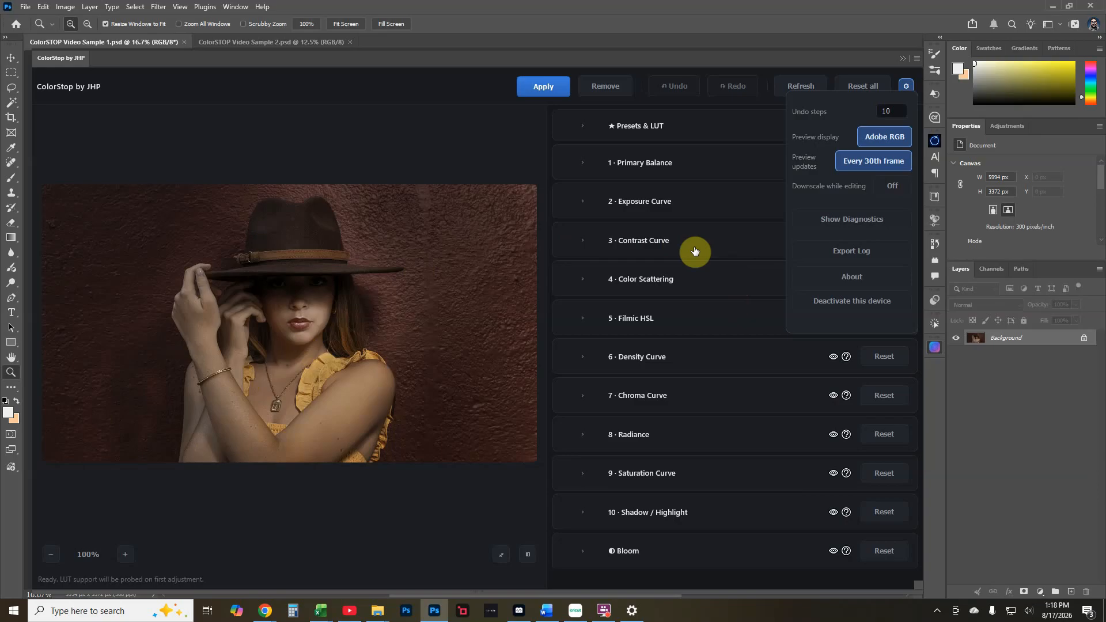
pyautogui.click(866, 167)
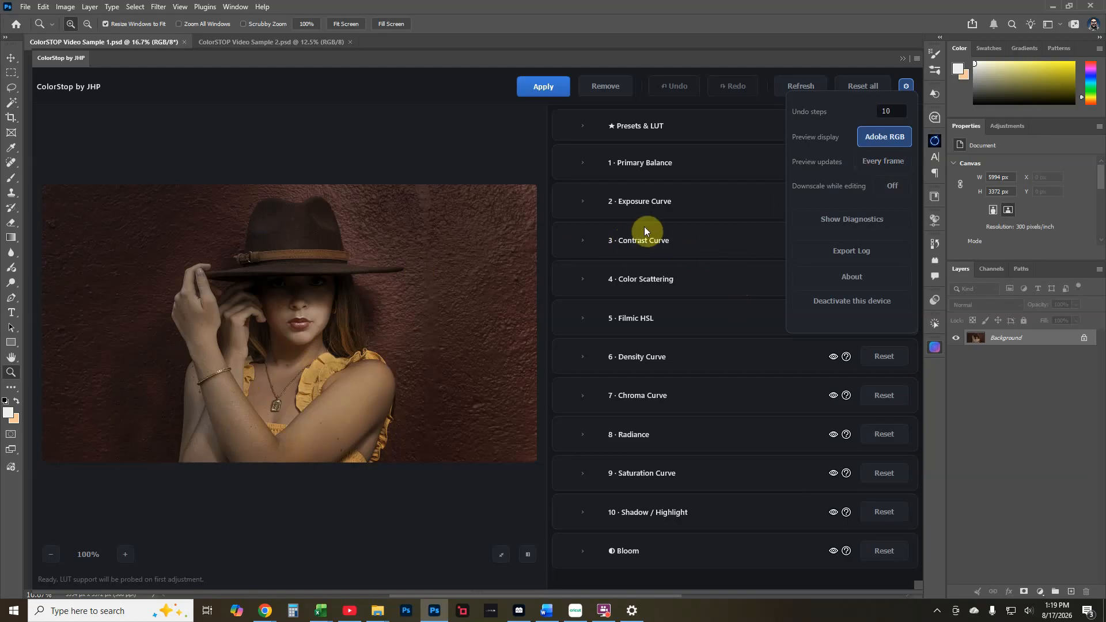
pyautogui.click(888, 162)
pyautogui.click(872, 168)
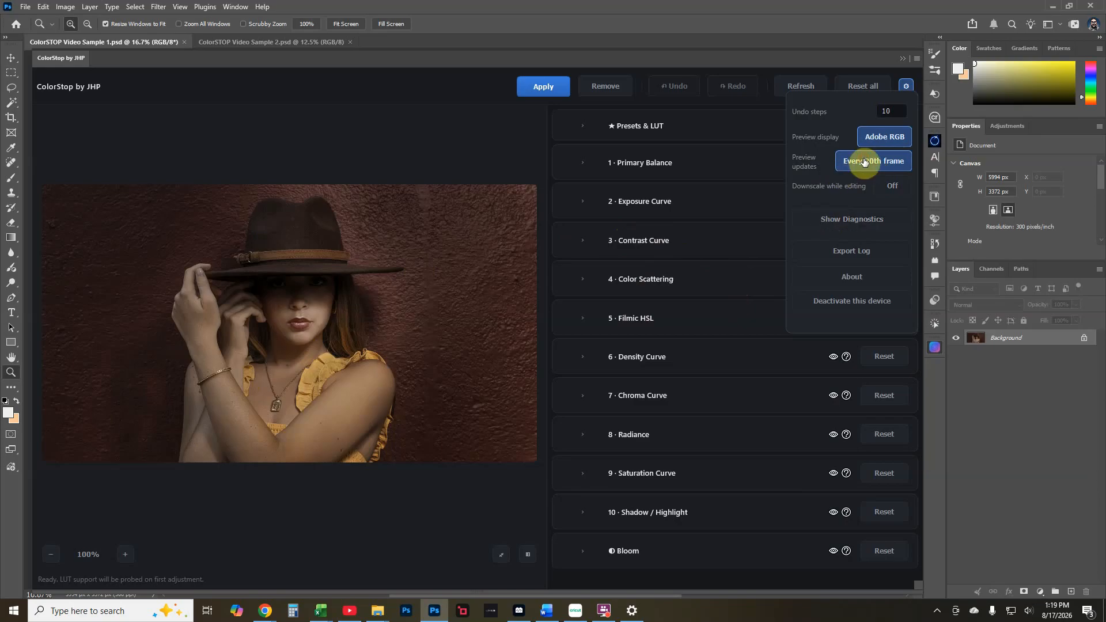
pyautogui.click(857, 166)
pyautogui.click(855, 166)
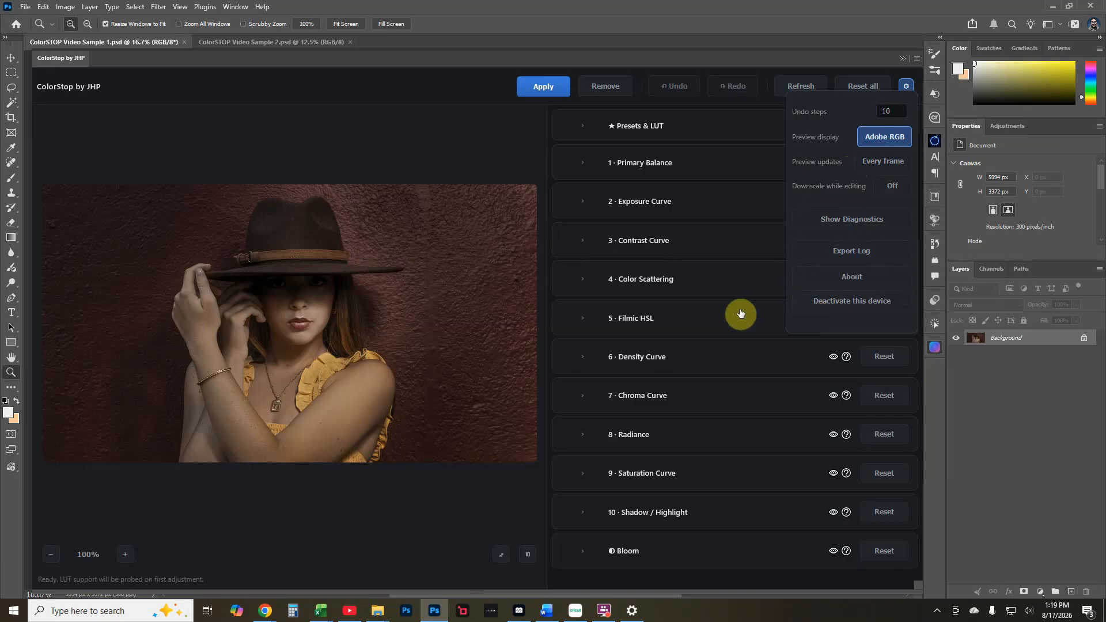
# View the plugin's About information and close the ColorStop settings.
pyautogui.click(856, 277)
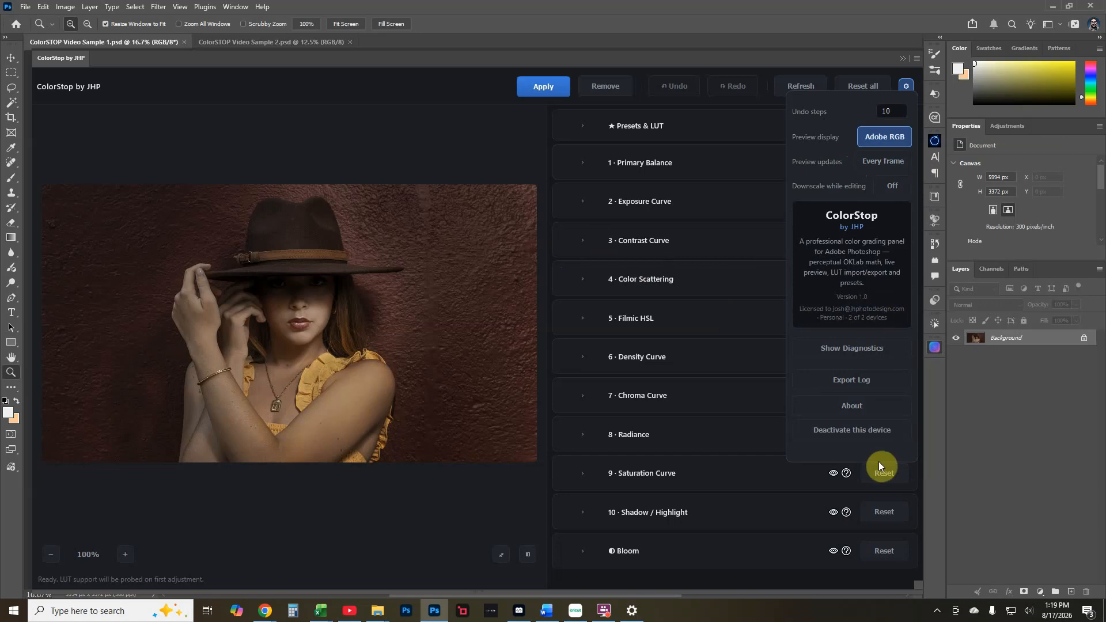
pyautogui.click(875, 428)
pyautogui.click(907, 87)
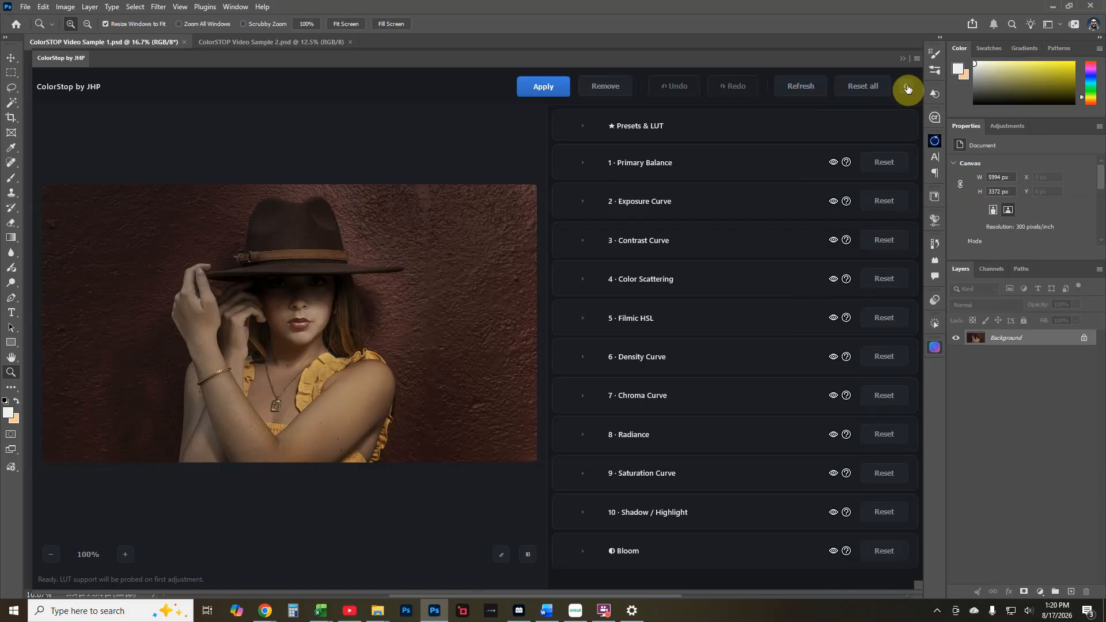
# In Primary Balance, set exposure to 1.06, saturation to 16, temperature to -88 and tint to -50.
pyautogui.click(702, 130)
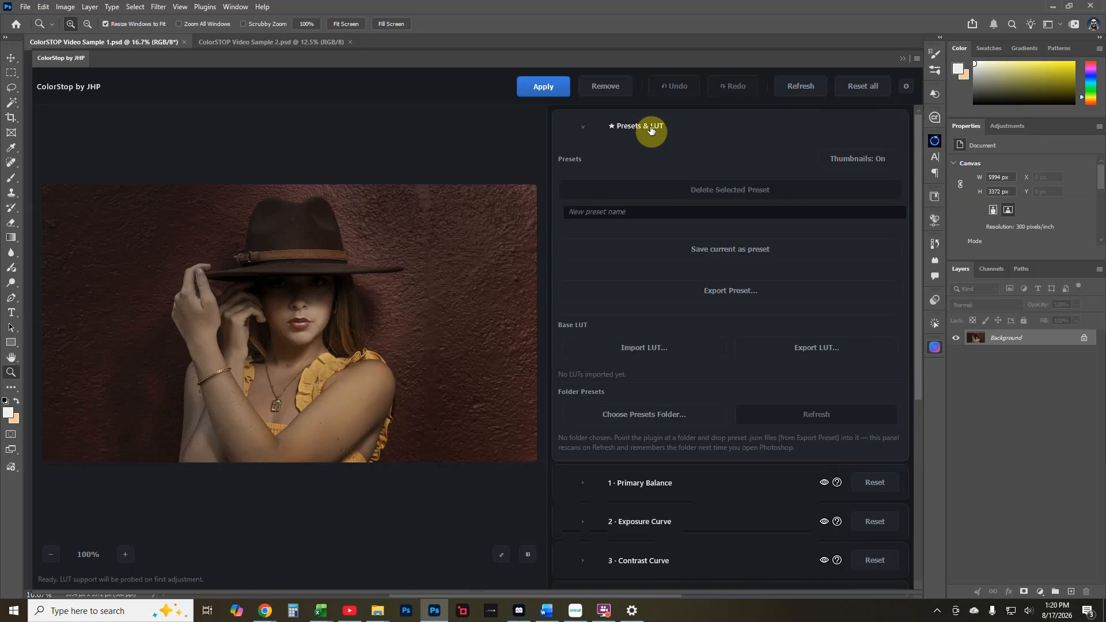
pyautogui.click(681, 483)
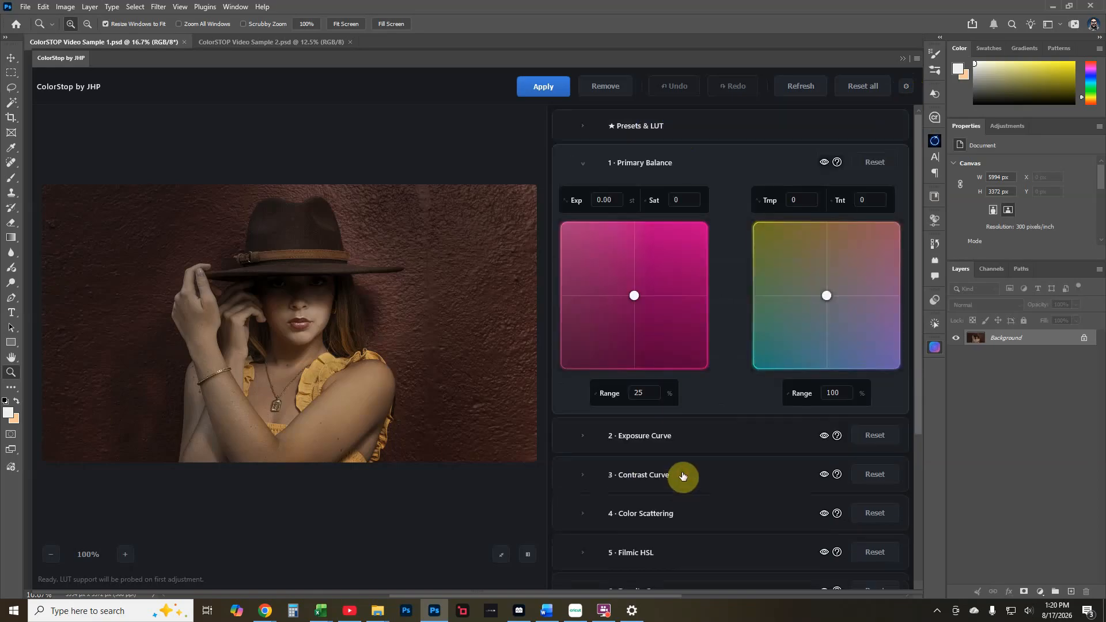
pyautogui.click(675, 284)
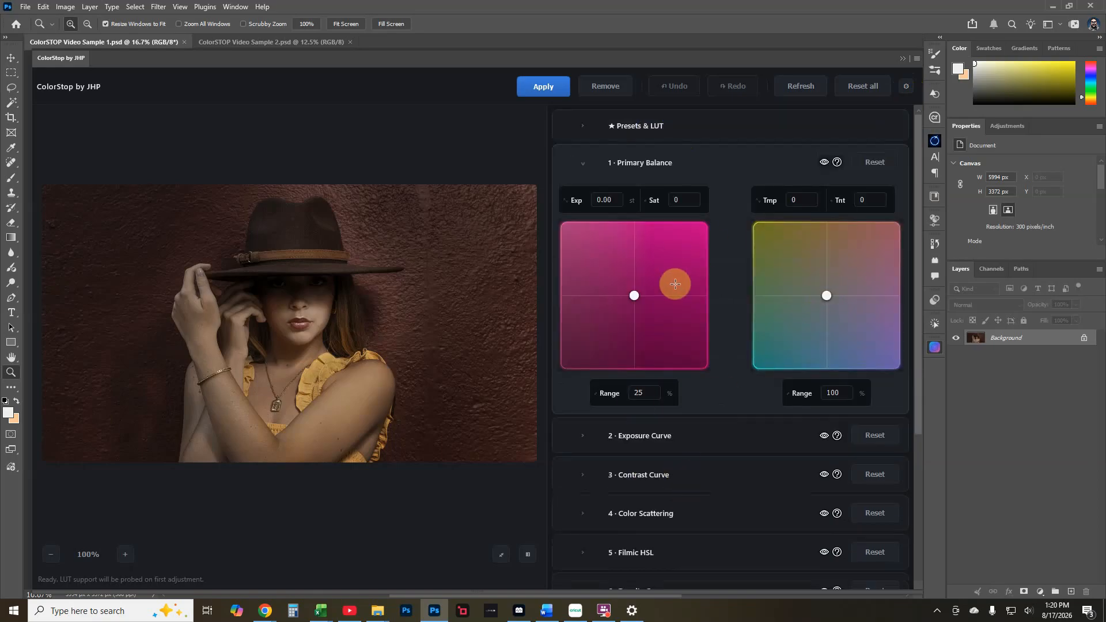
pyautogui.moveTo(634, 294); pyautogui.dragTo(682, 230)
pyautogui.moveTo(825, 299); pyautogui.dragTo(780, 378)
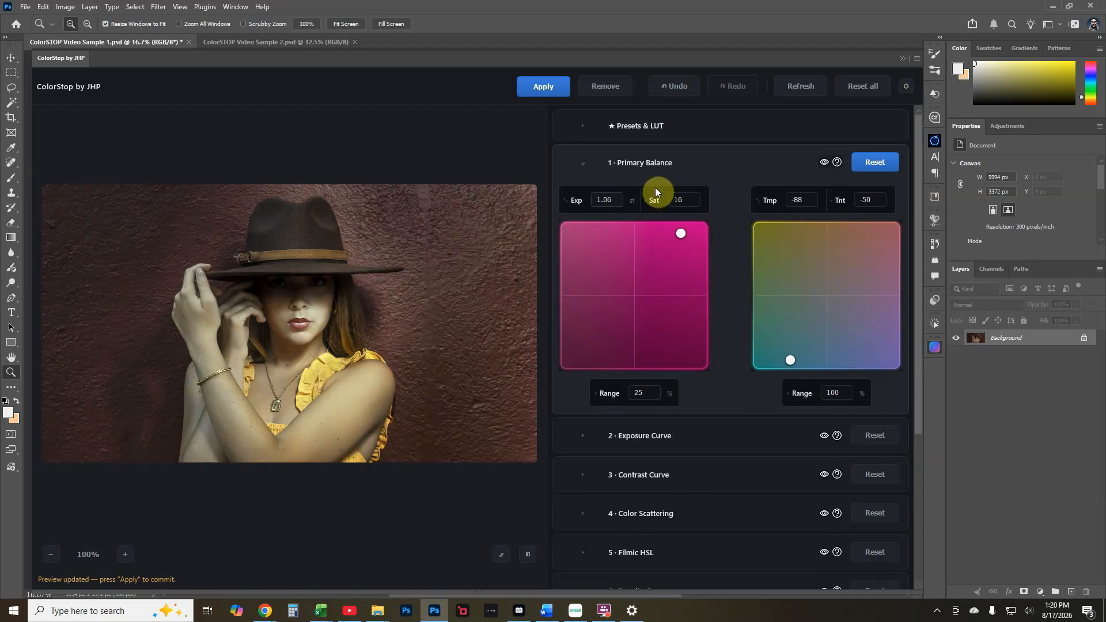
# Save the current ColorStop adjustments as a preset named NEW.
pyautogui.click(650, 128)
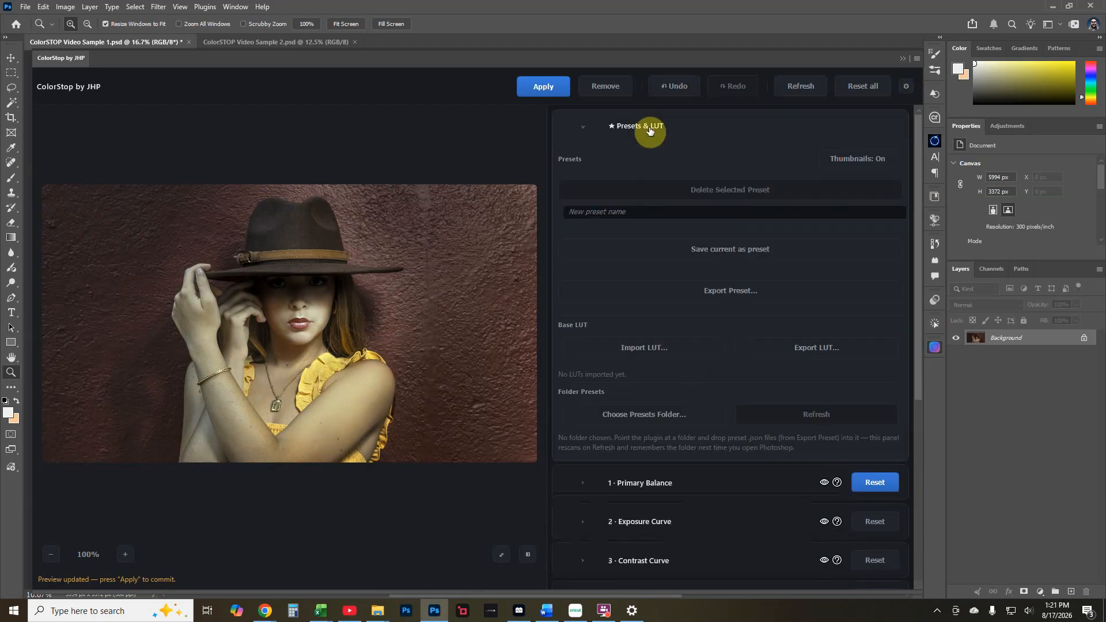
pyautogui.click(598, 214)
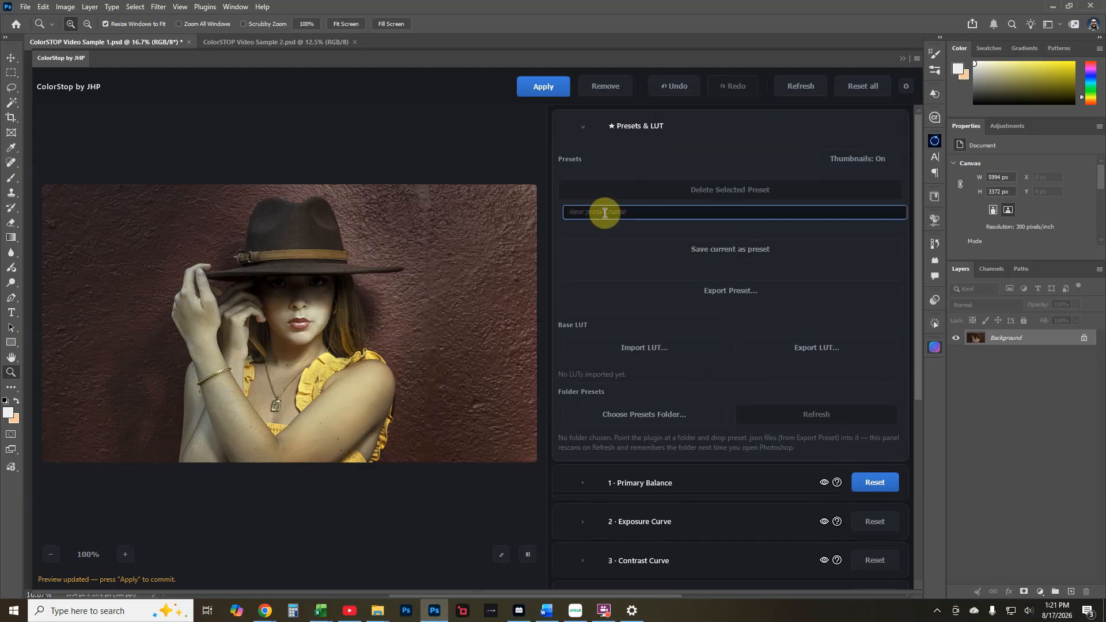
pyautogui.write('NEW')
pyautogui.click(720, 253)
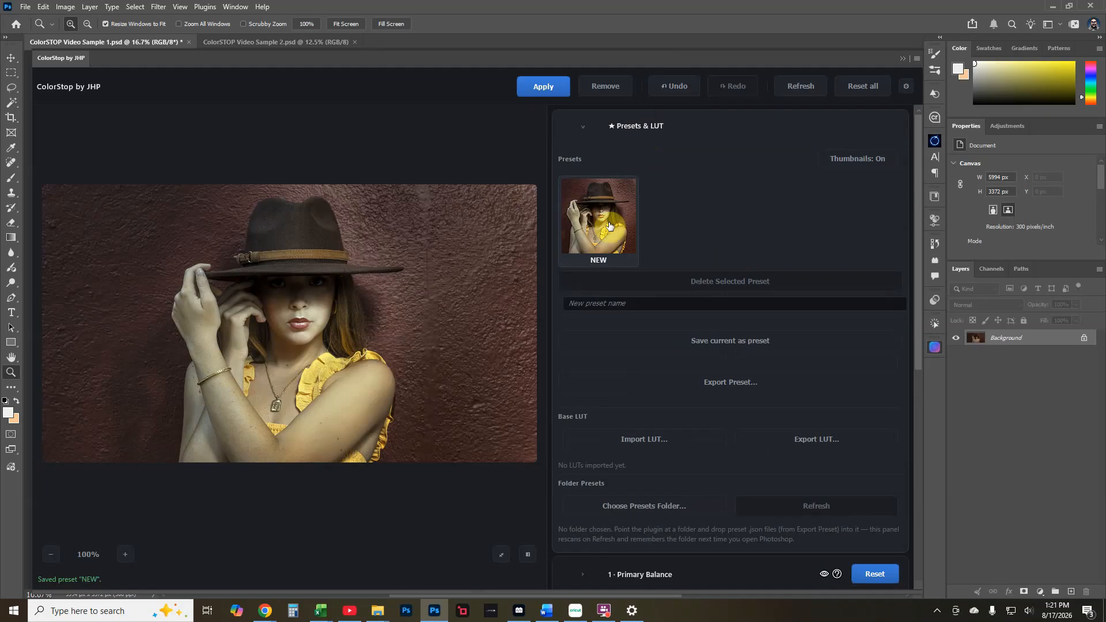
# Test the NEW preset by resetting all adjustments and reapplying it to the portrait.
pyautogui.click(570, 236)
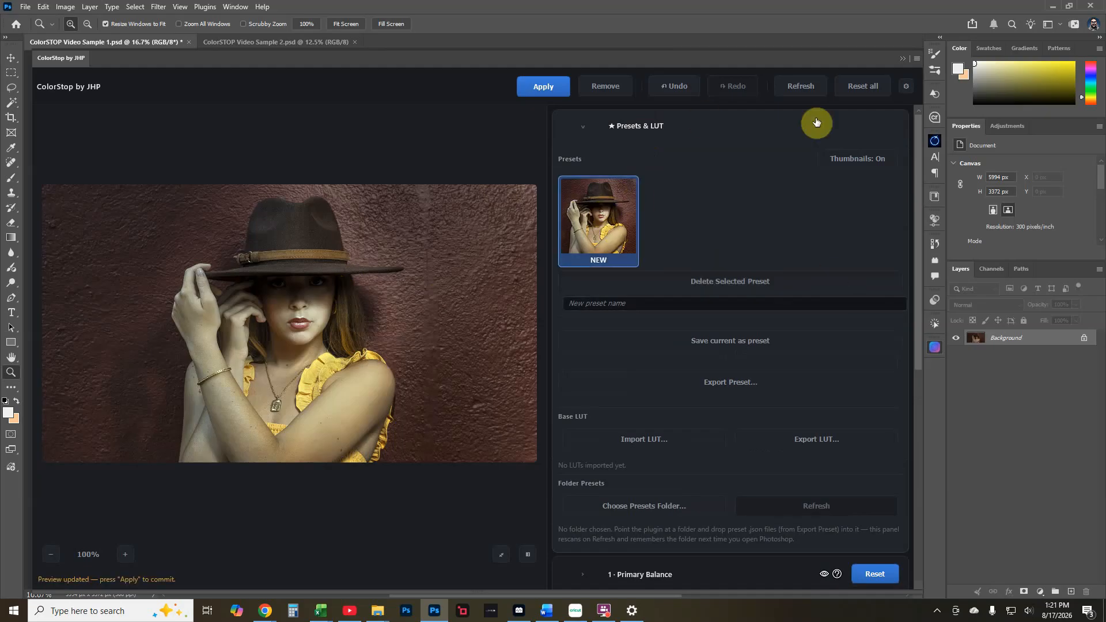
pyautogui.click(863, 85)
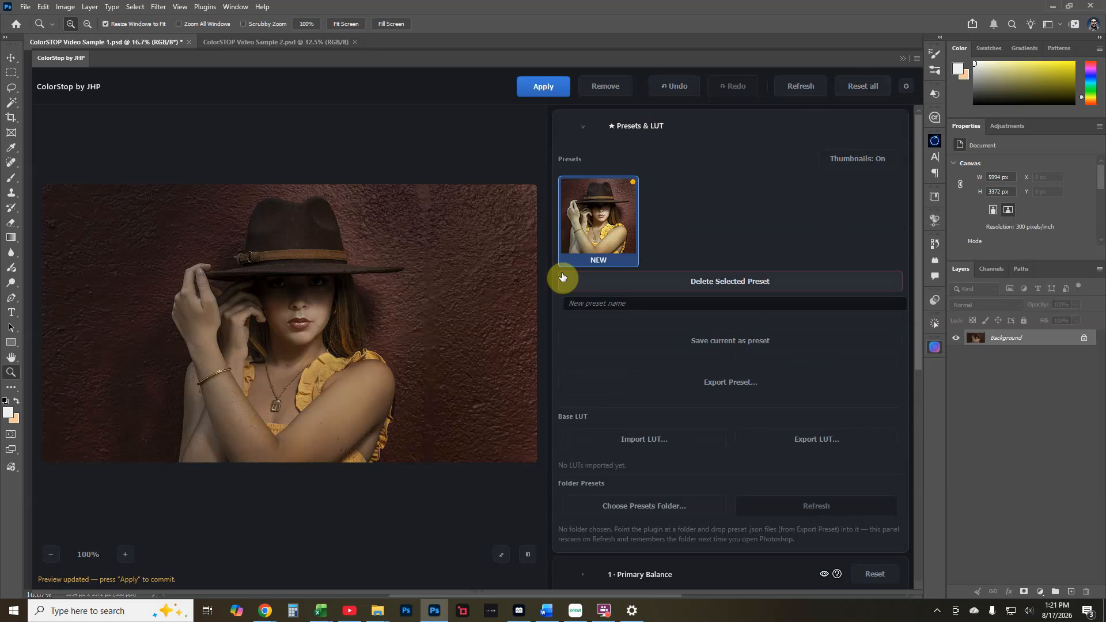
pyautogui.click(624, 234)
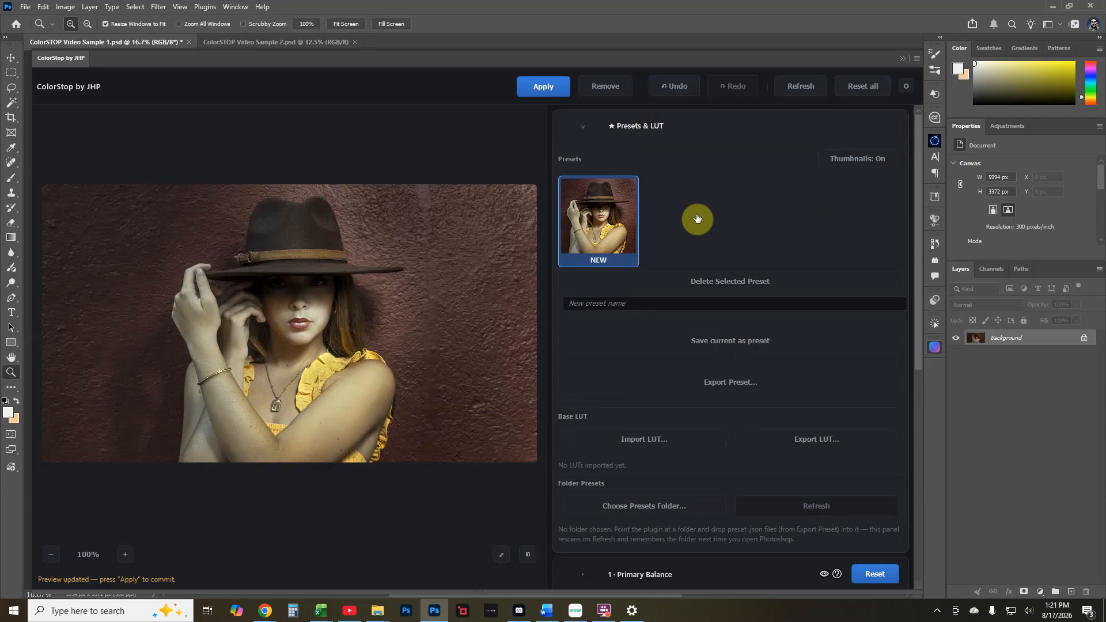
# Check which adjustment sections the NEW preset affects, and reset all ColorStop adjustments.
pyautogui.scroll(-5, 692, 291)
pyautogui.click(648, 280)
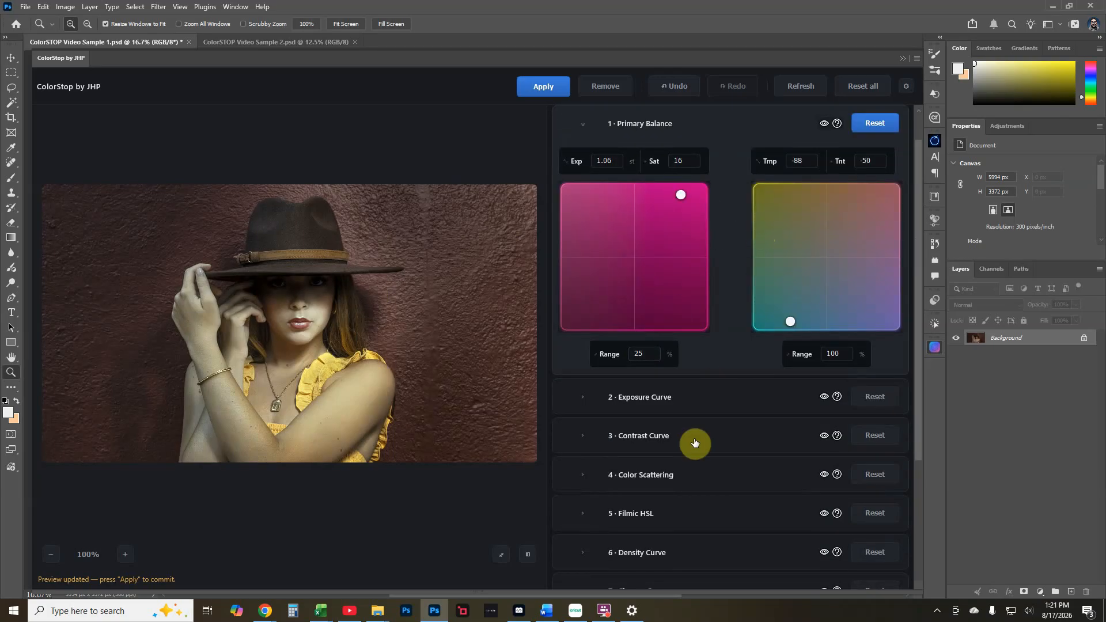
pyautogui.scroll(-2, 691, 536)
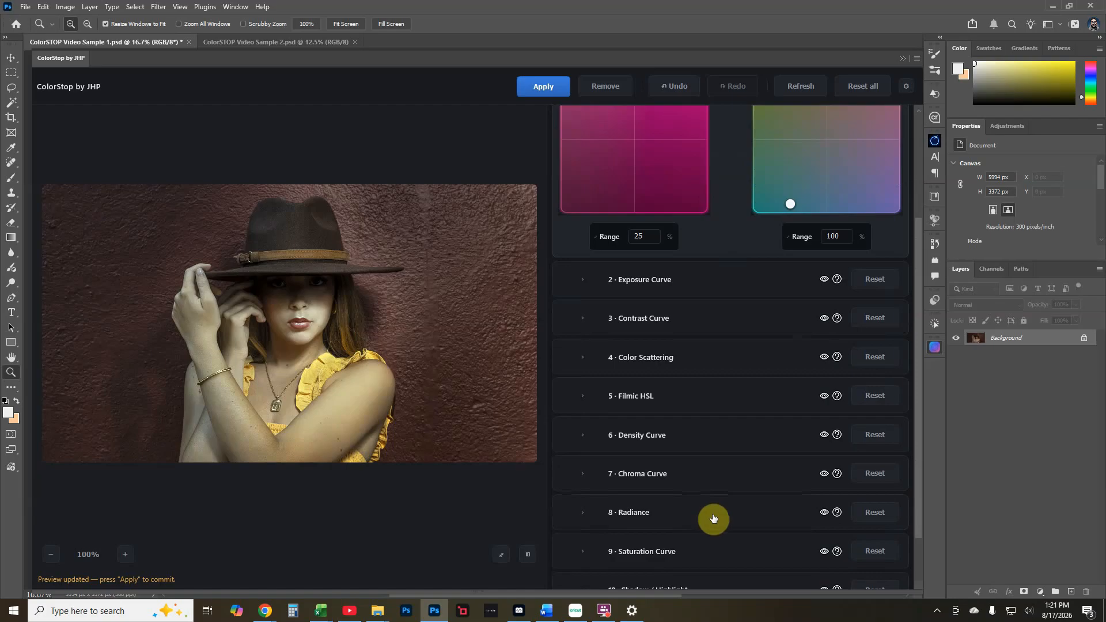
pyautogui.scroll(3, 712, 519)
pyautogui.scroll(-4, 713, 518)
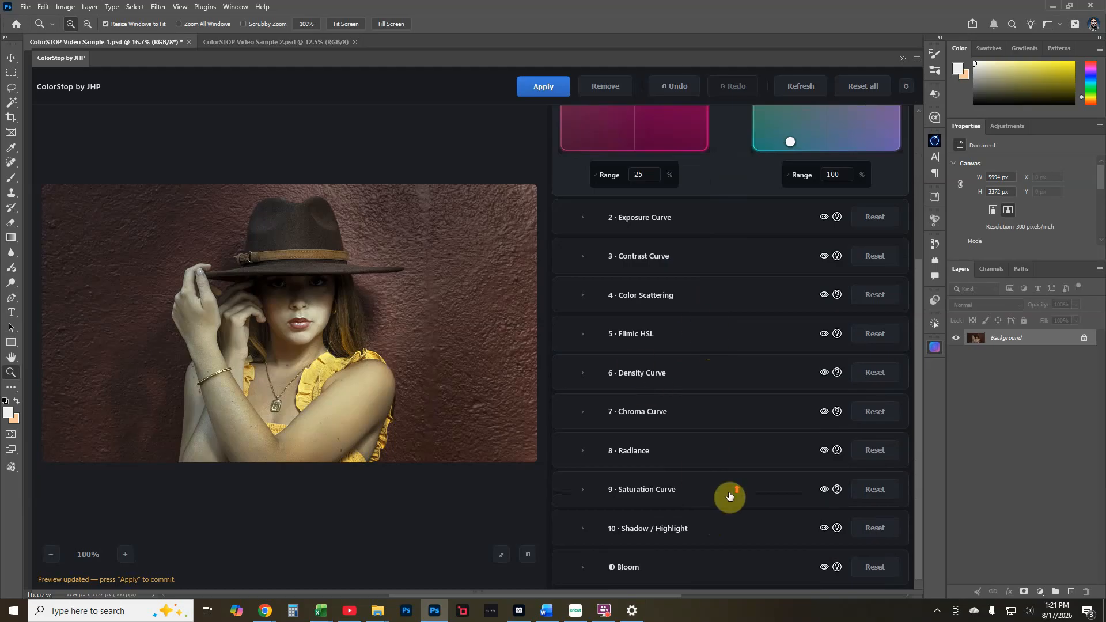
pyautogui.scroll(4, 730, 493)
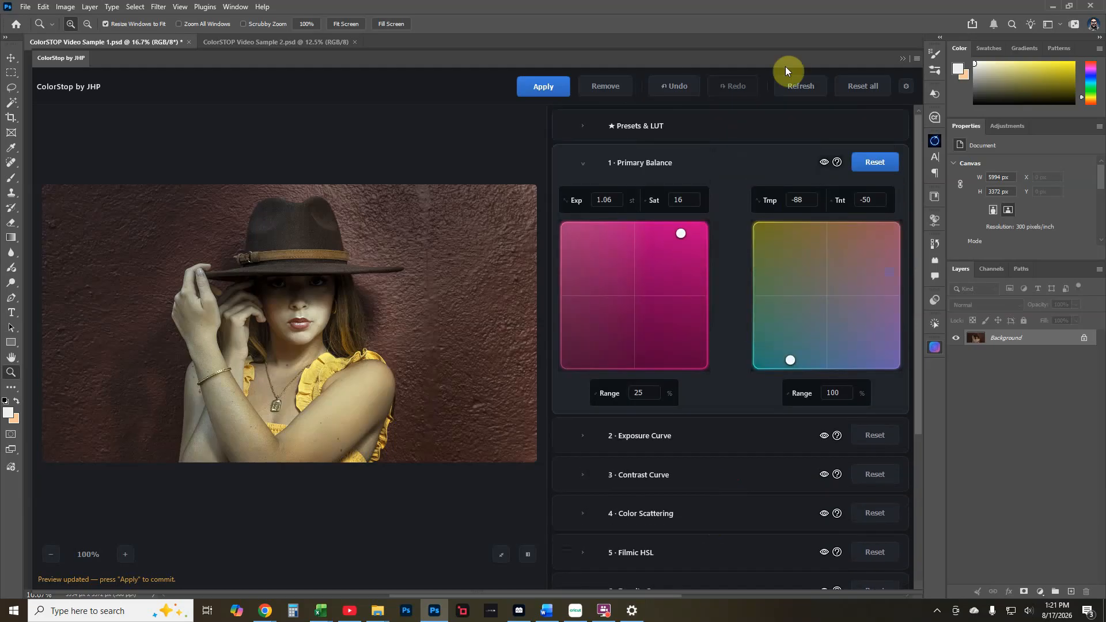
pyautogui.click(855, 88)
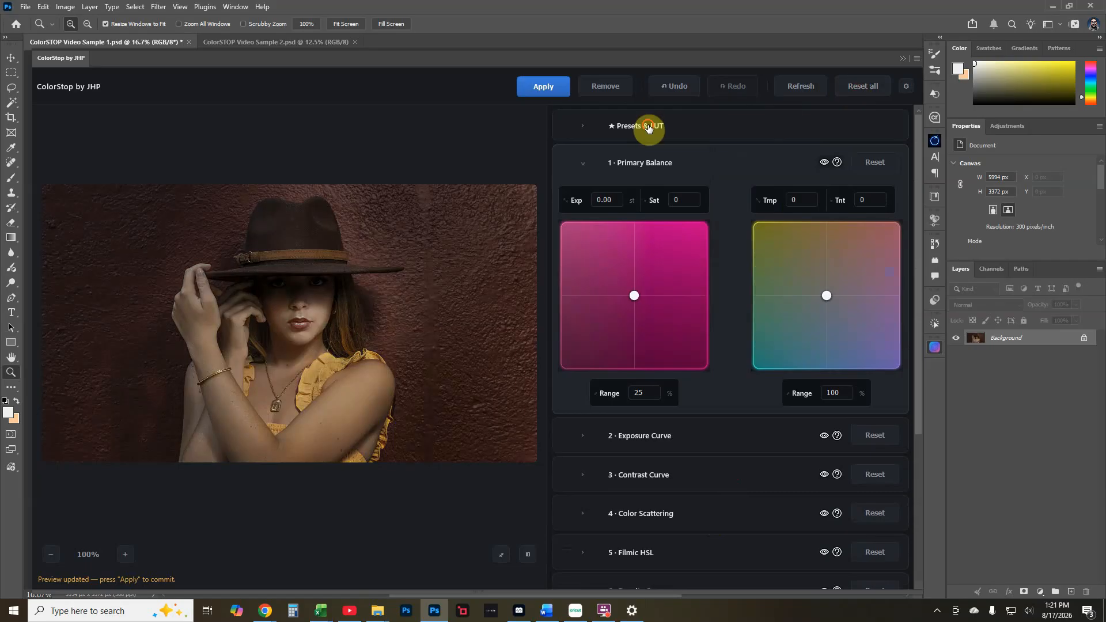
# Import AVENGERS-ENDGAME.GREEN.cube from the LUTs folder in Photoshop Plugins as the base LUT.
pyautogui.click(650, 124)
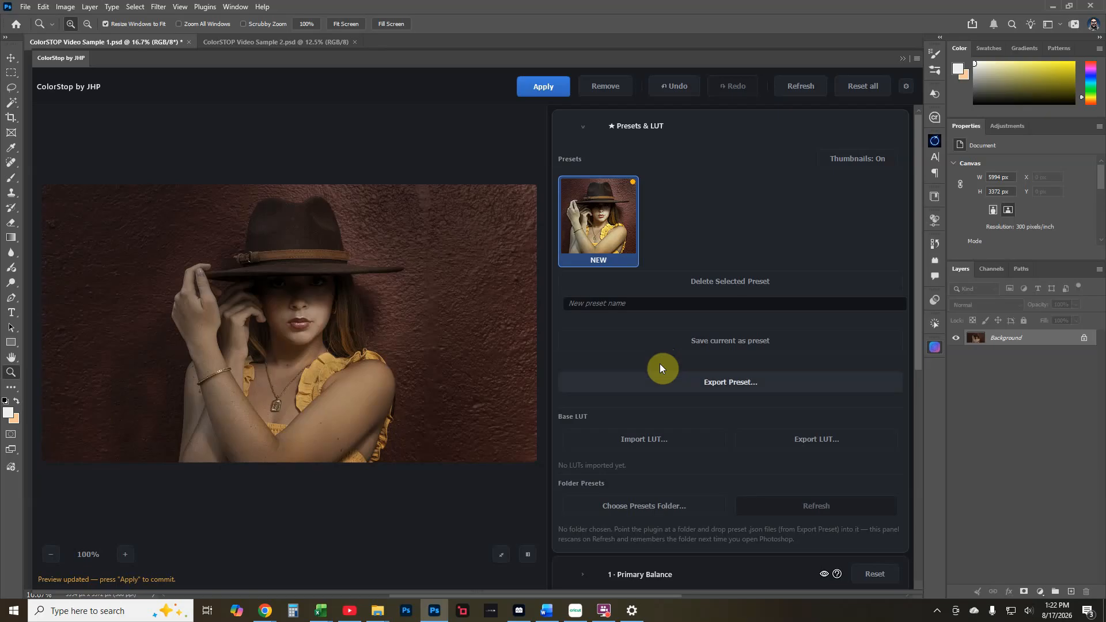
pyautogui.click(650, 440)
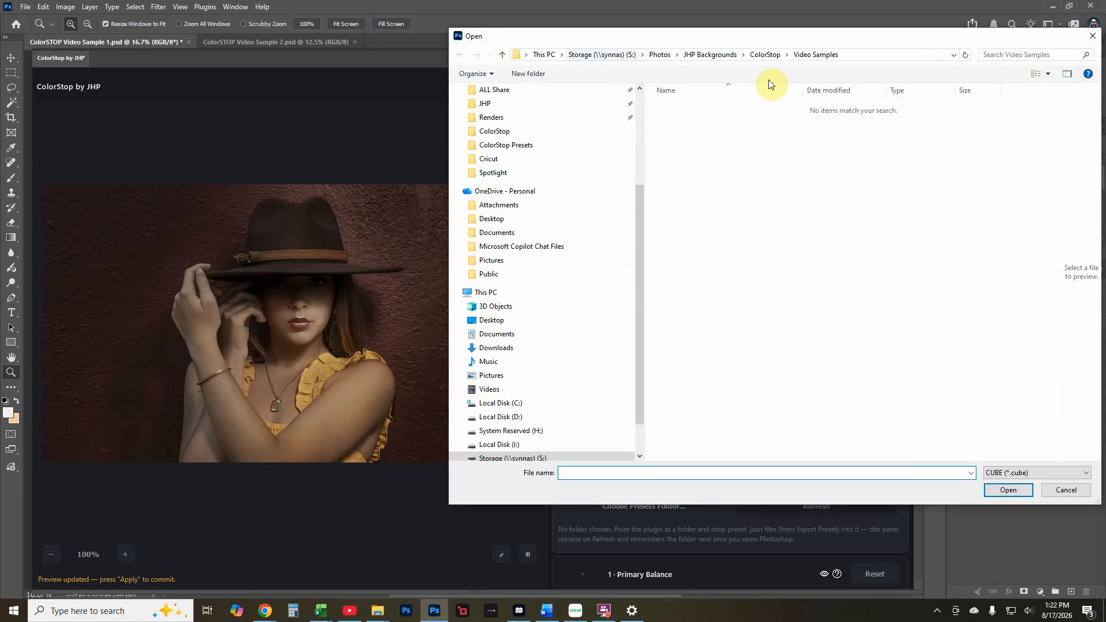
pyautogui.scroll(3, 582, 115)
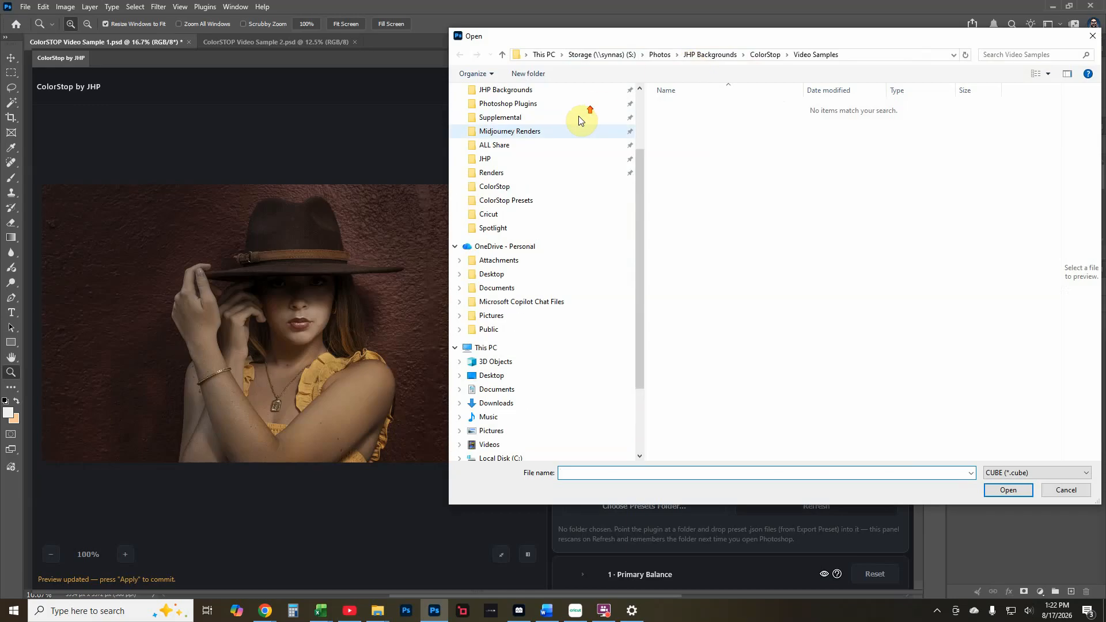
pyautogui.click(534, 149)
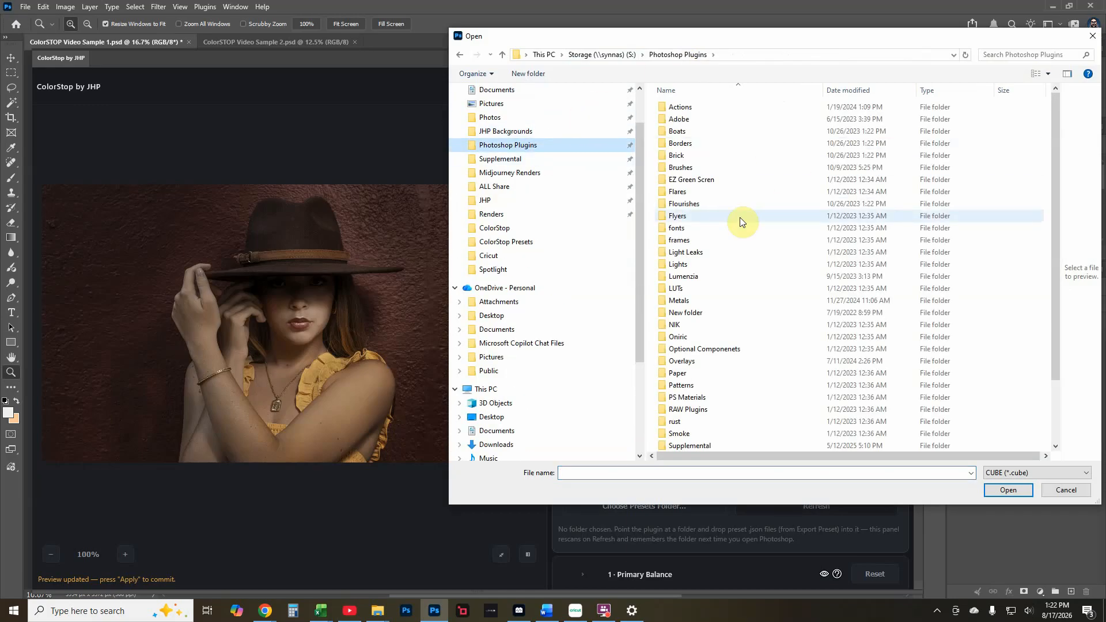
pyautogui.doubleClick(690, 286)
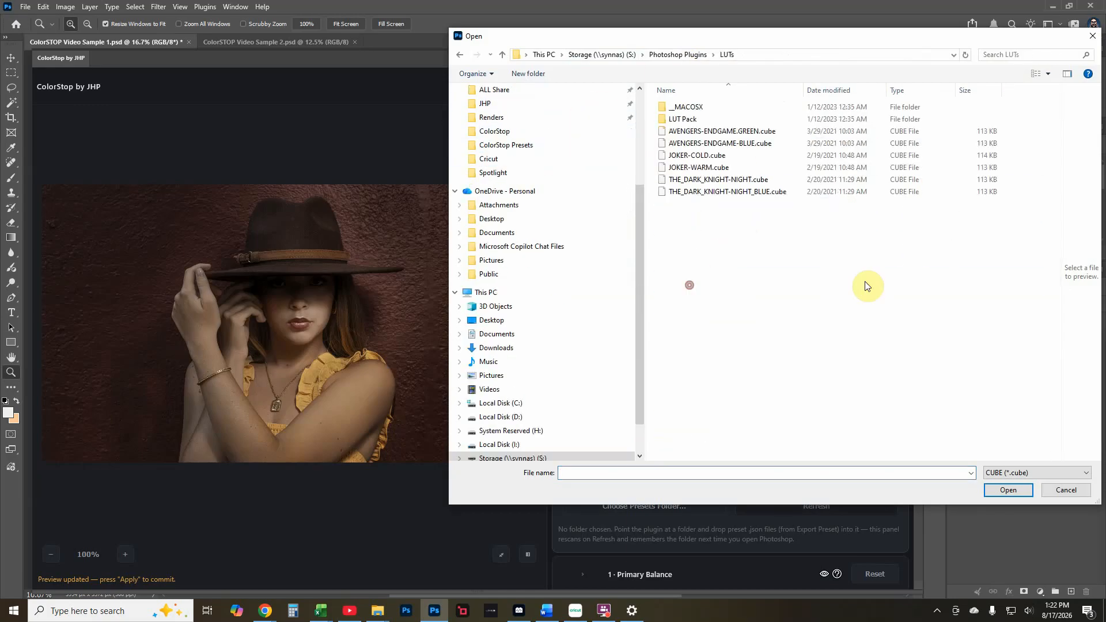
pyautogui.doubleClick(695, 133)
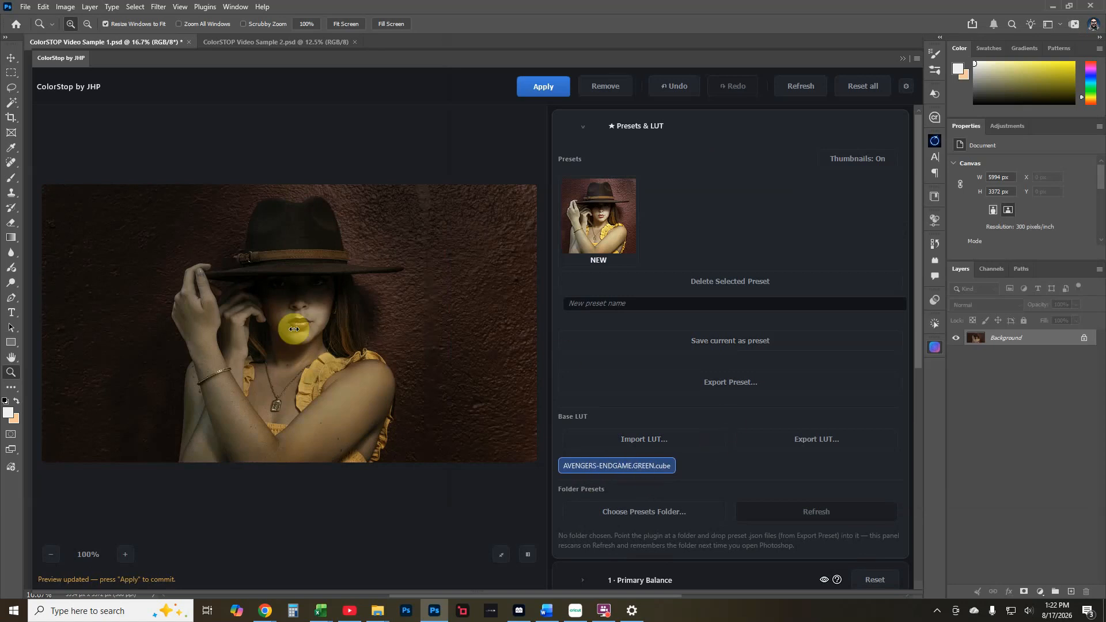
# Examine the Primary Balance, Exposure Curve and Contrast Curve controls with the base LUT applied.
pyautogui.scroll(-3, 672, 348)
pyautogui.click(597, 401)
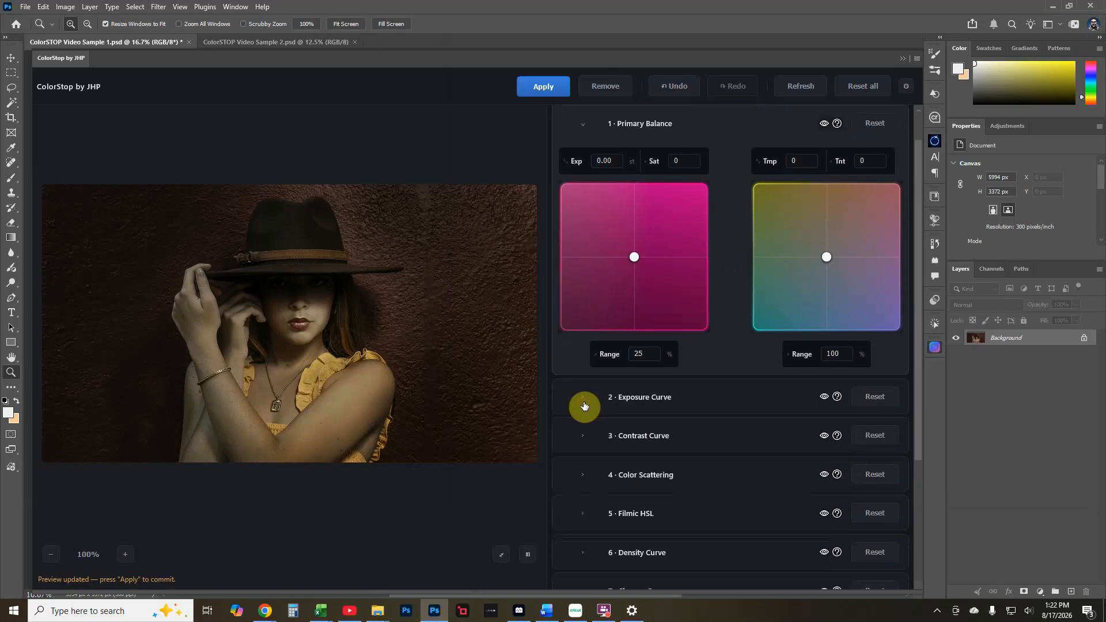
pyautogui.click(601, 397)
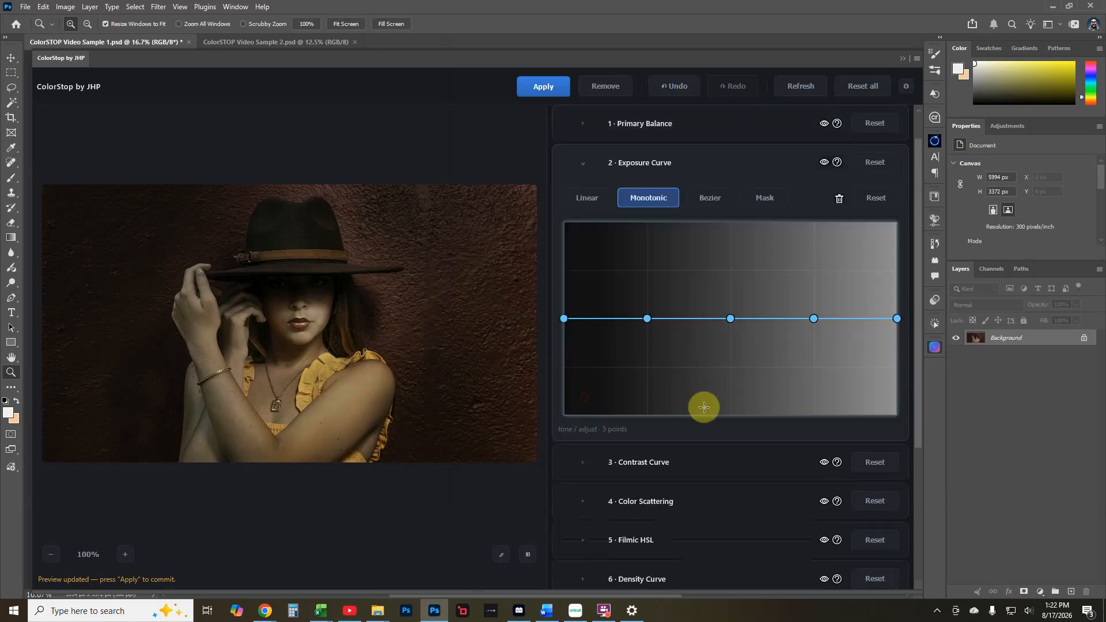
pyautogui.click(583, 466)
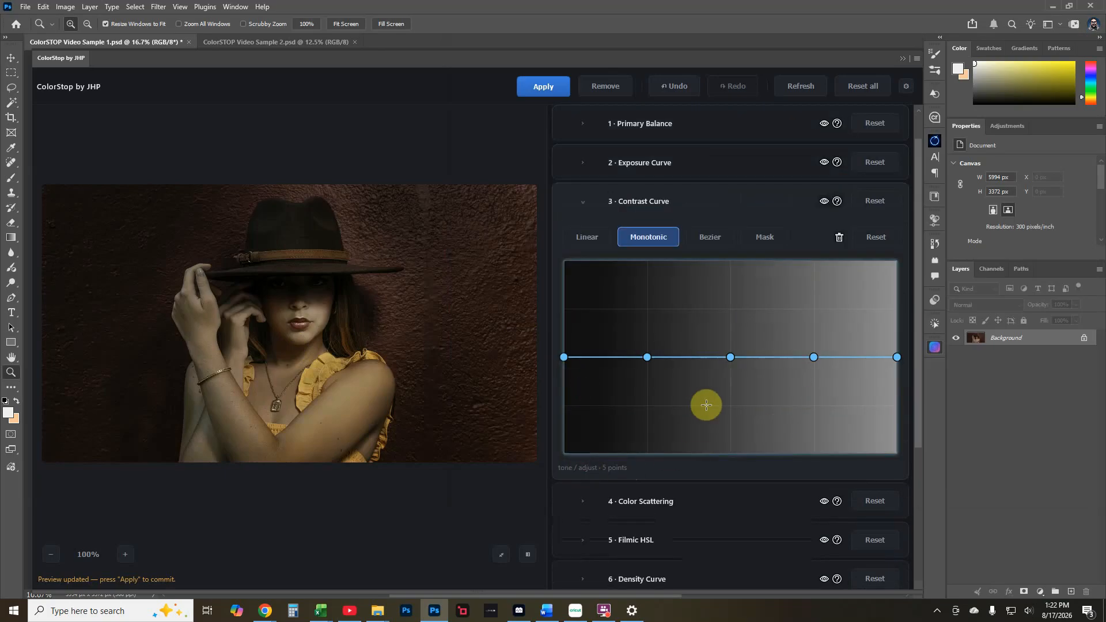
pyautogui.scroll(1, 703, 398)
pyautogui.click(590, 236)
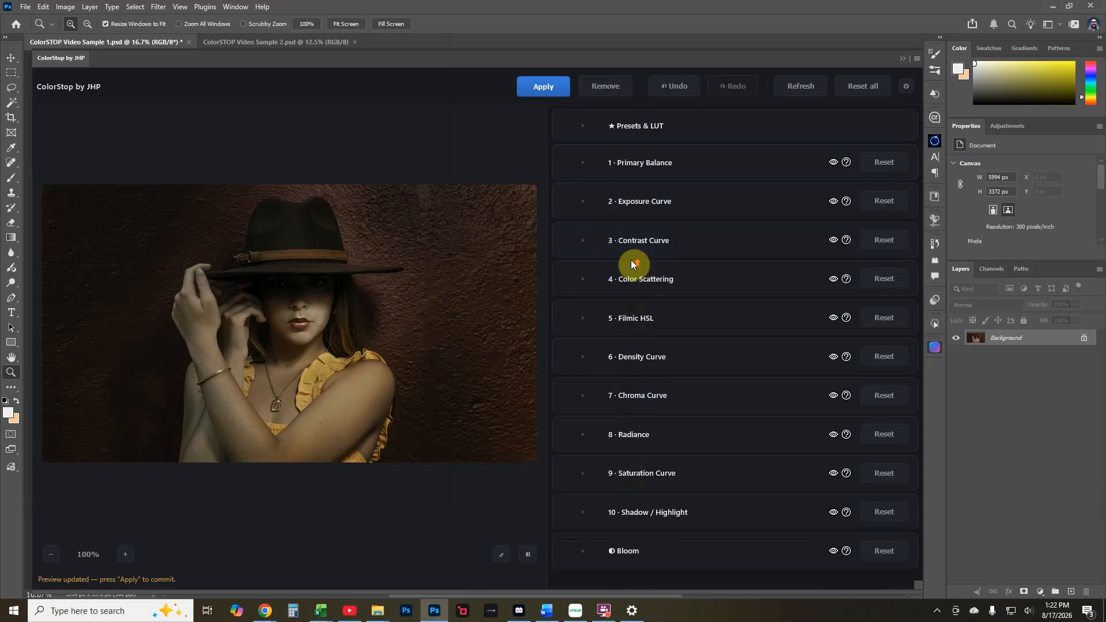
# Compare the base LUT settings with the adjustment sections, and apply the saved NEW preset to the portrait.
pyautogui.click(639, 128)
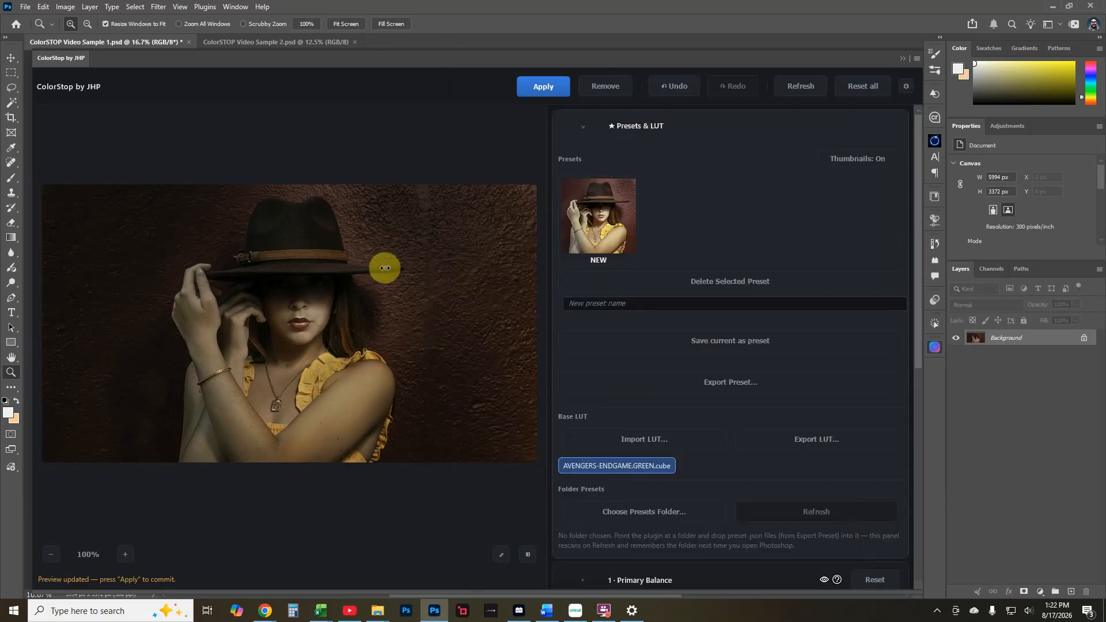
pyautogui.scroll(-3, 686, 389)
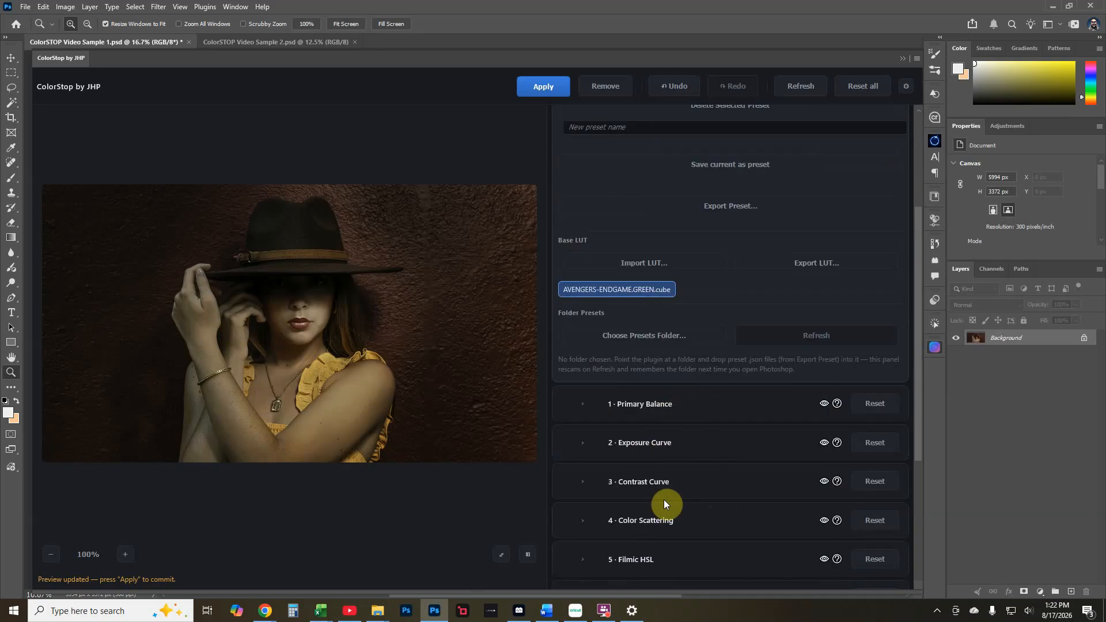
pyautogui.scroll(3, 695, 504)
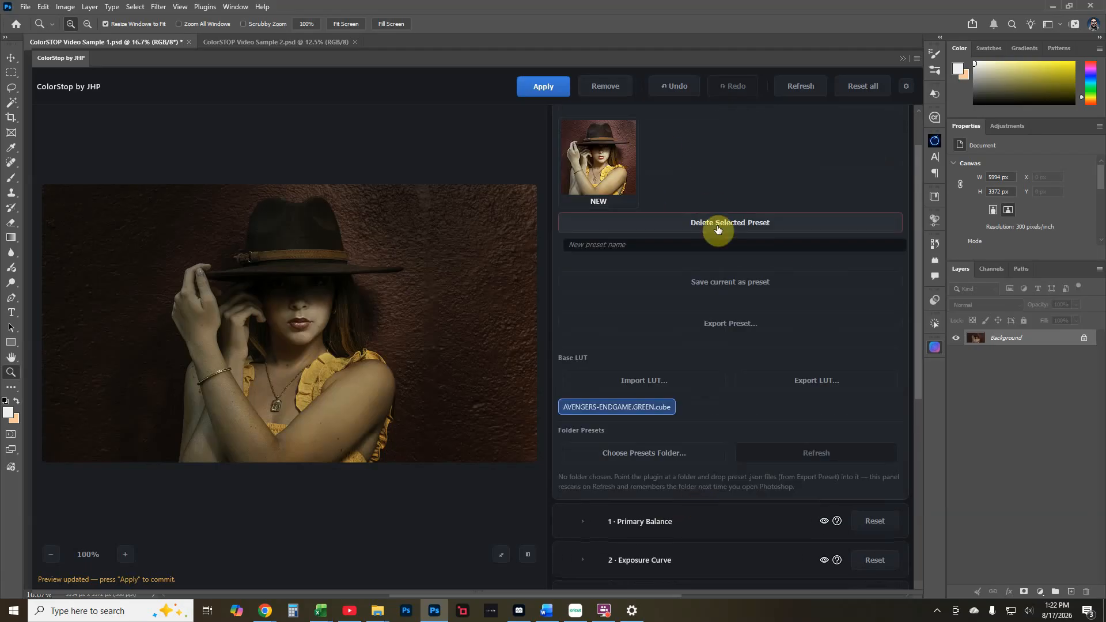
pyautogui.scroll(-3, 731, 226)
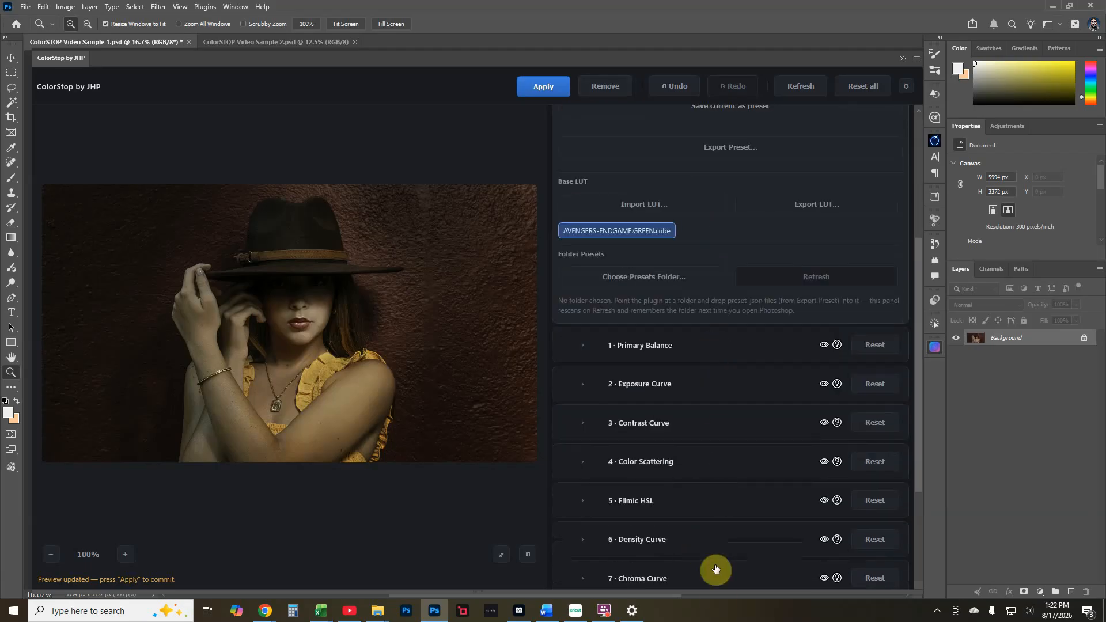
pyautogui.scroll(3, 712, 553)
pyautogui.scroll(3, 709, 533)
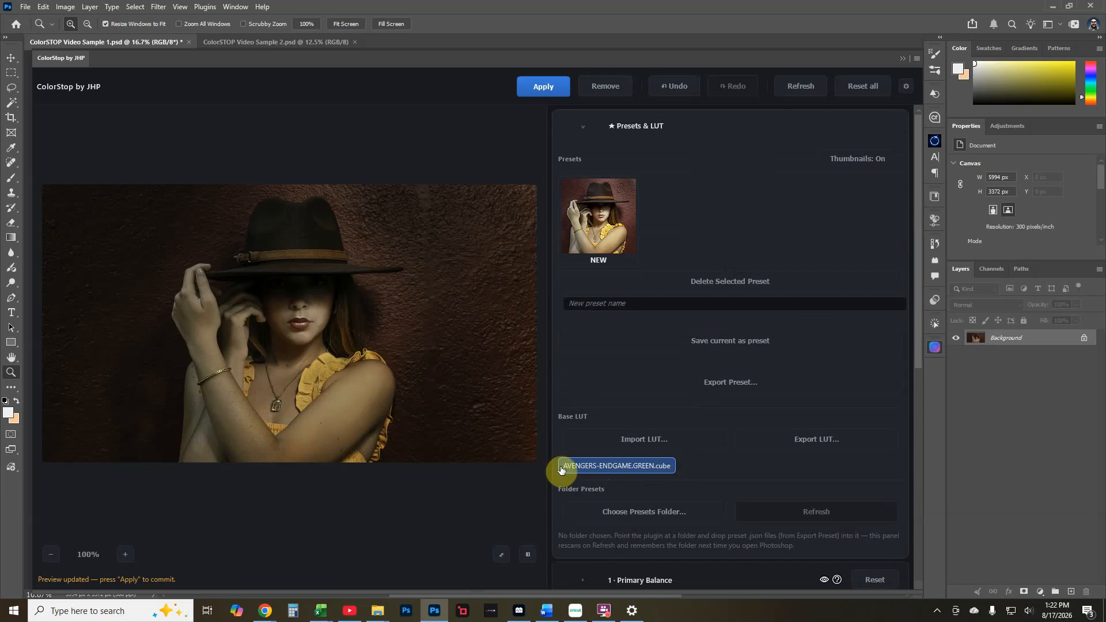
pyautogui.scroll(-6, 686, 365)
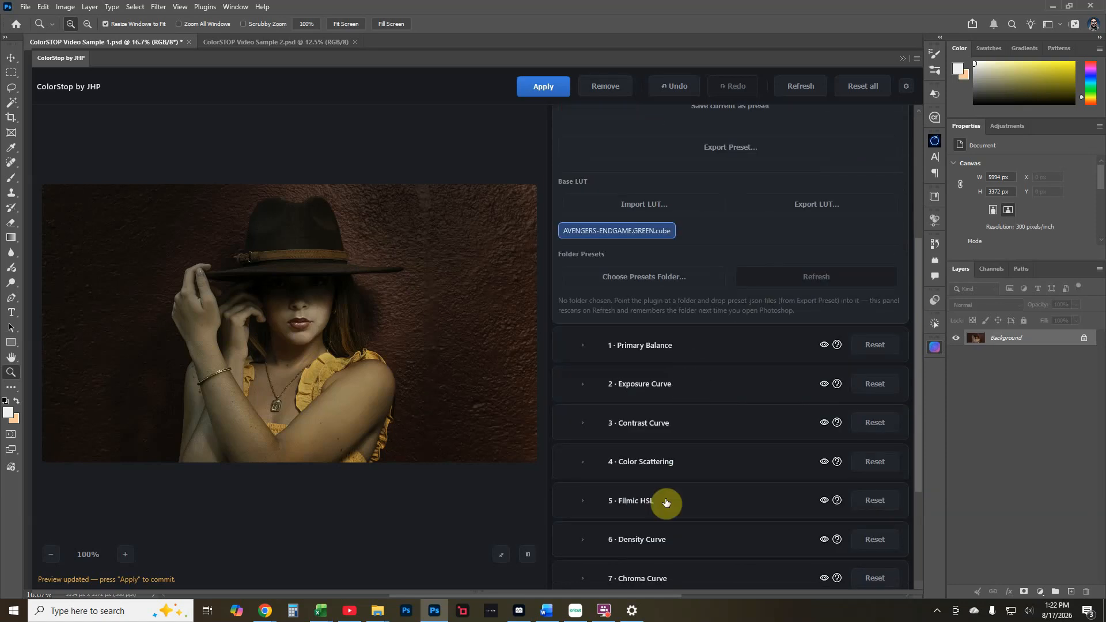
pyautogui.scroll(4, 653, 502)
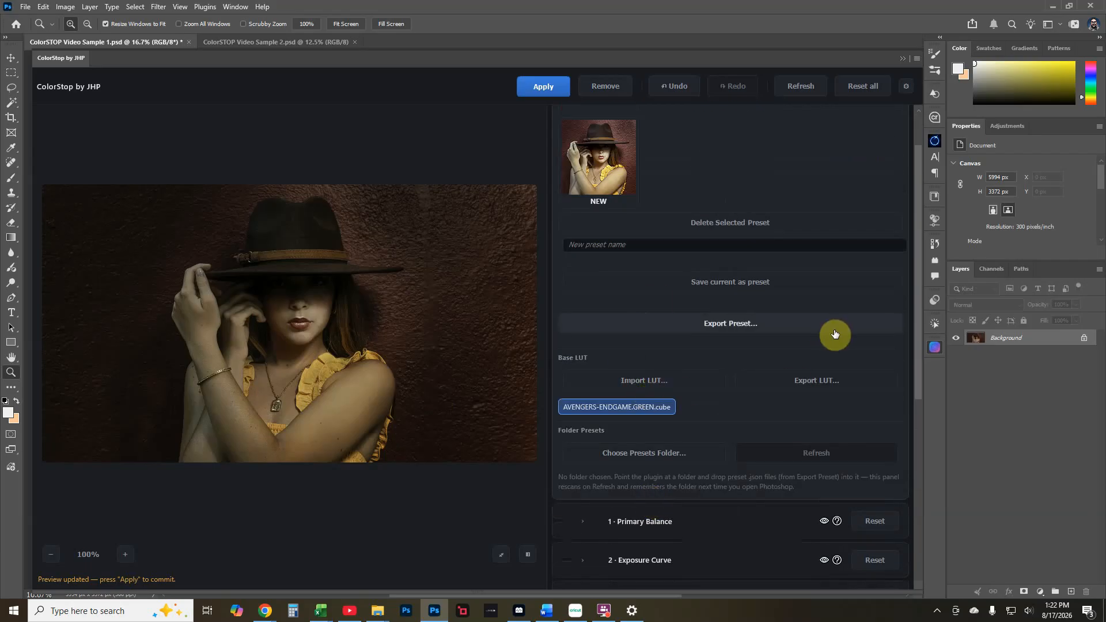
pyautogui.click(611, 164)
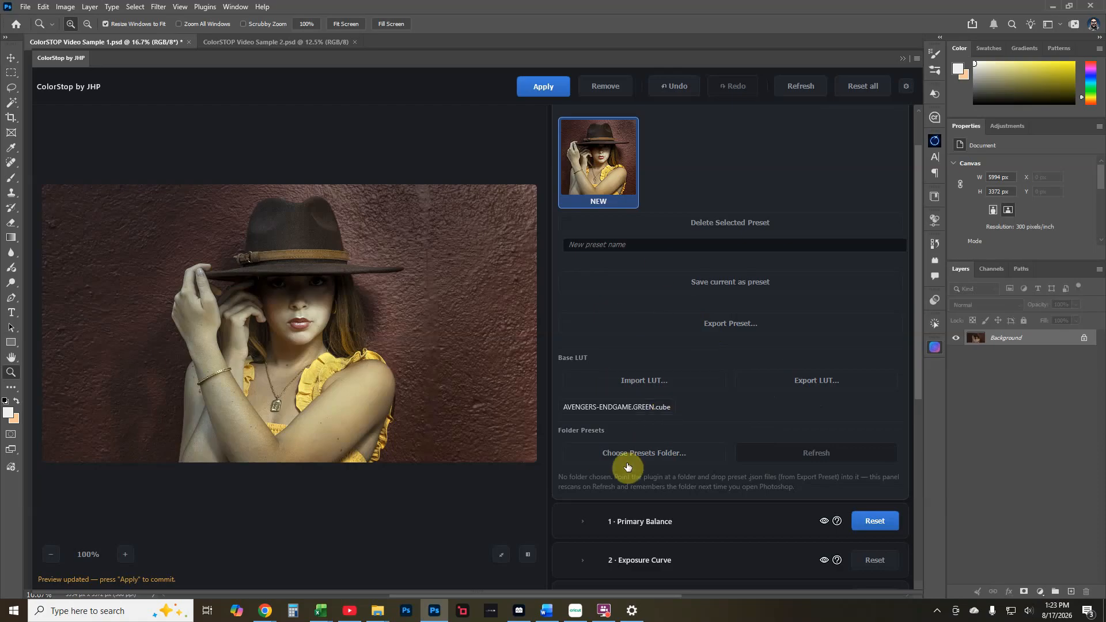
# Link the ColorStop Presets folder, found in ColorStop > Download Files > Extracted, as the folder presets location.
pyautogui.click(646, 457)
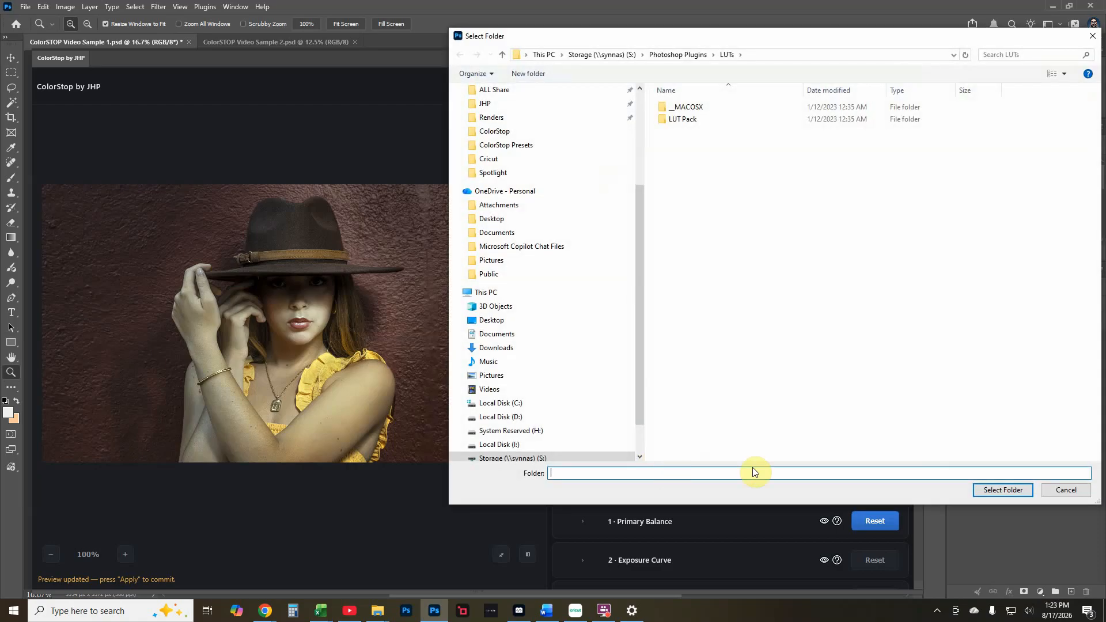
pyautogui.click(508, 131)
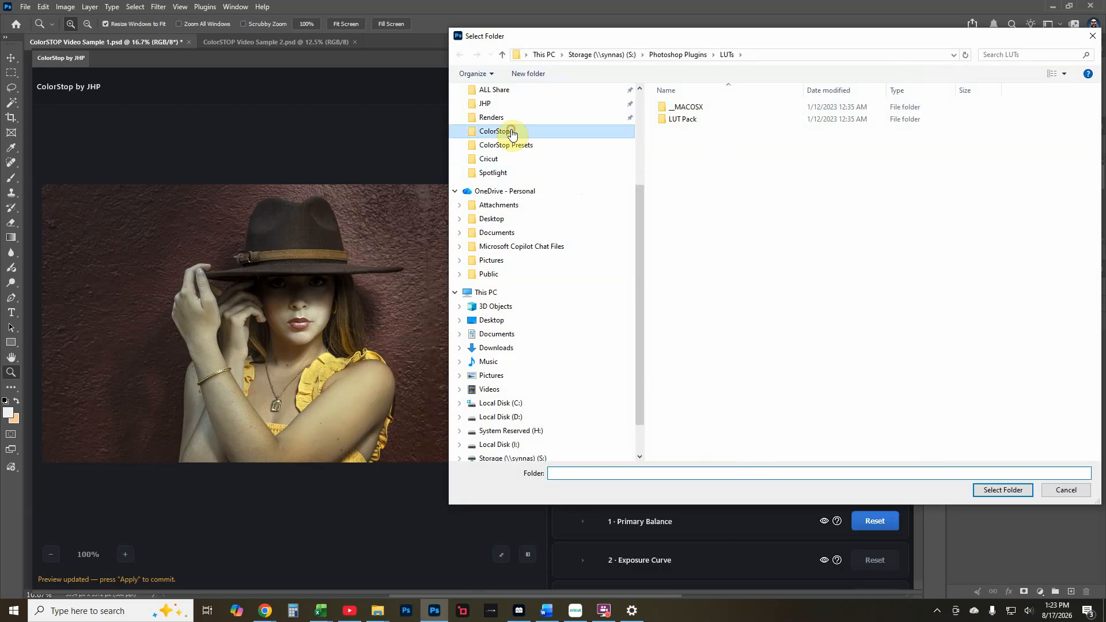
pyautogui.doubleClick(748, 183)
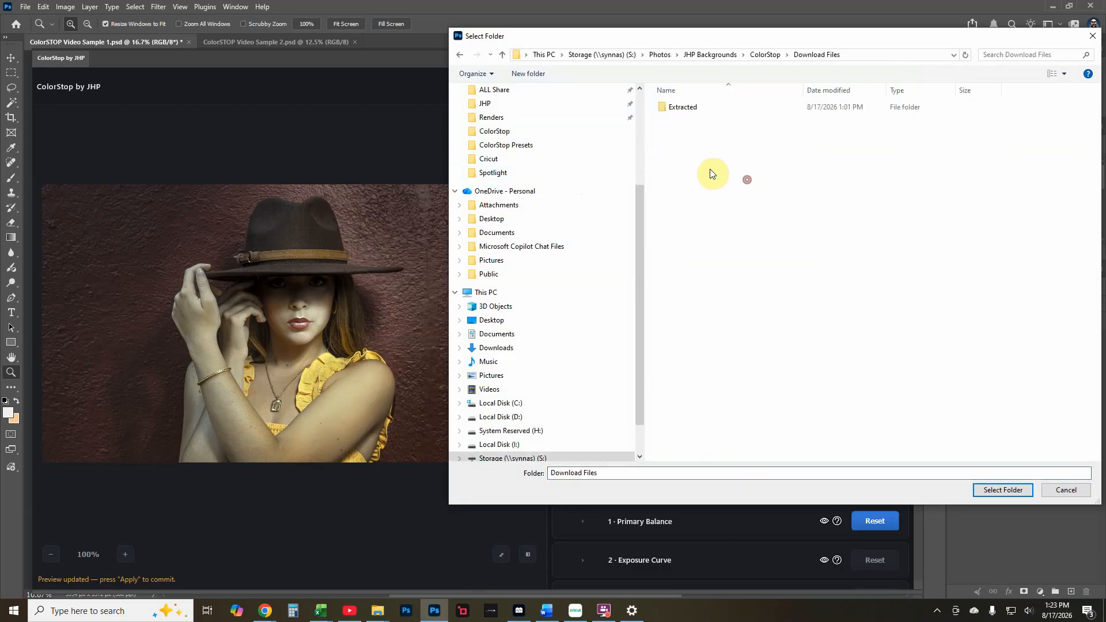
pyautogui.doubleClick(686, 107)
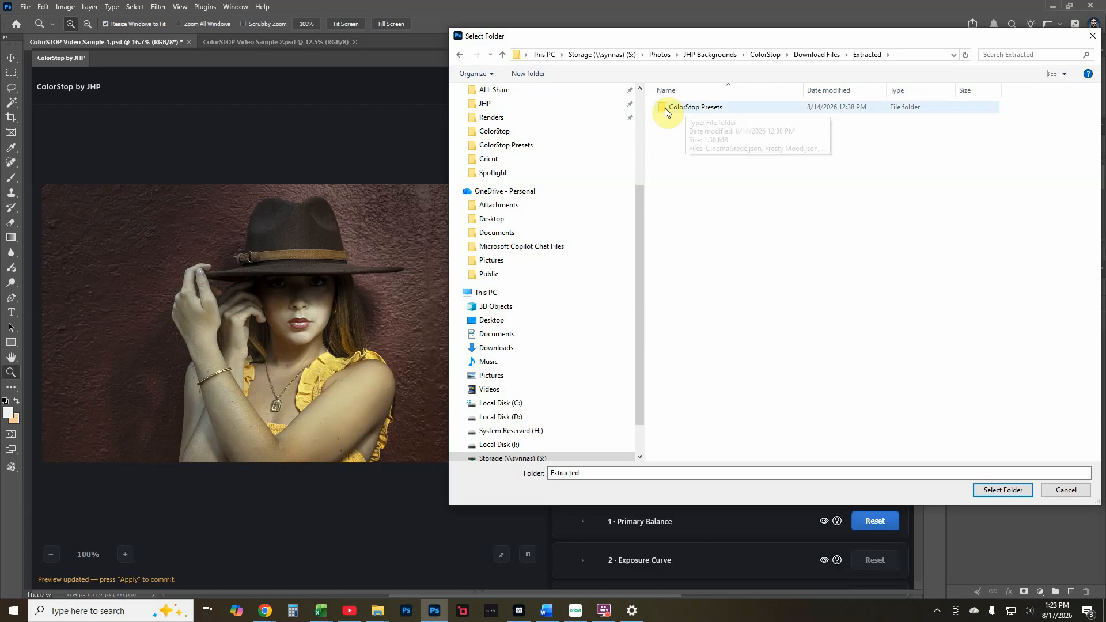
pyautogui.doubleClick(691, 107)
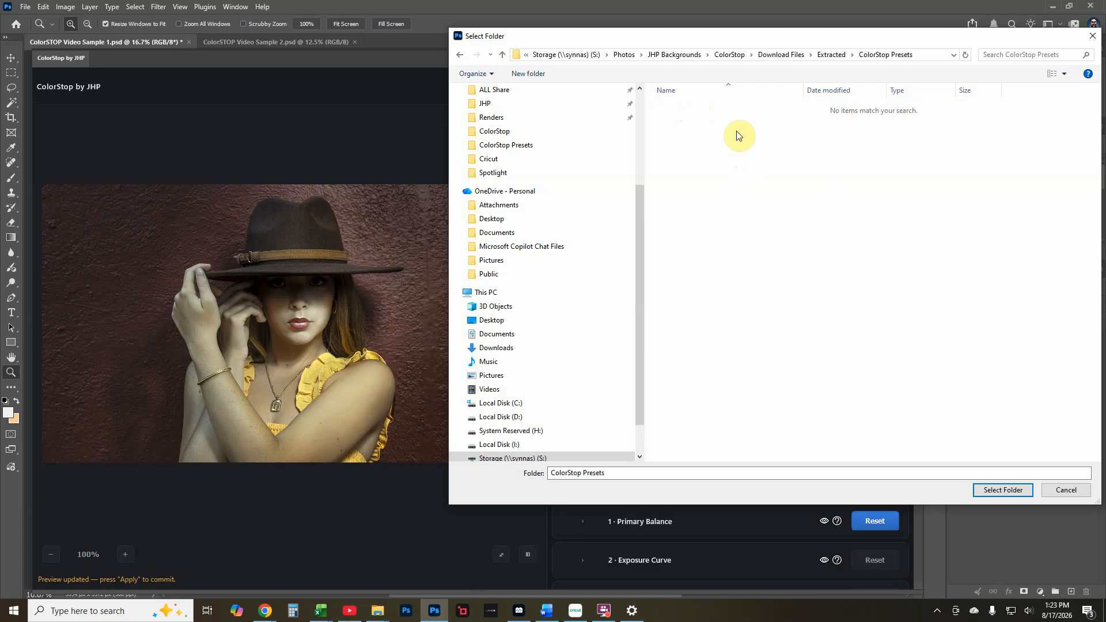
pyautogui.click(1008, 492)
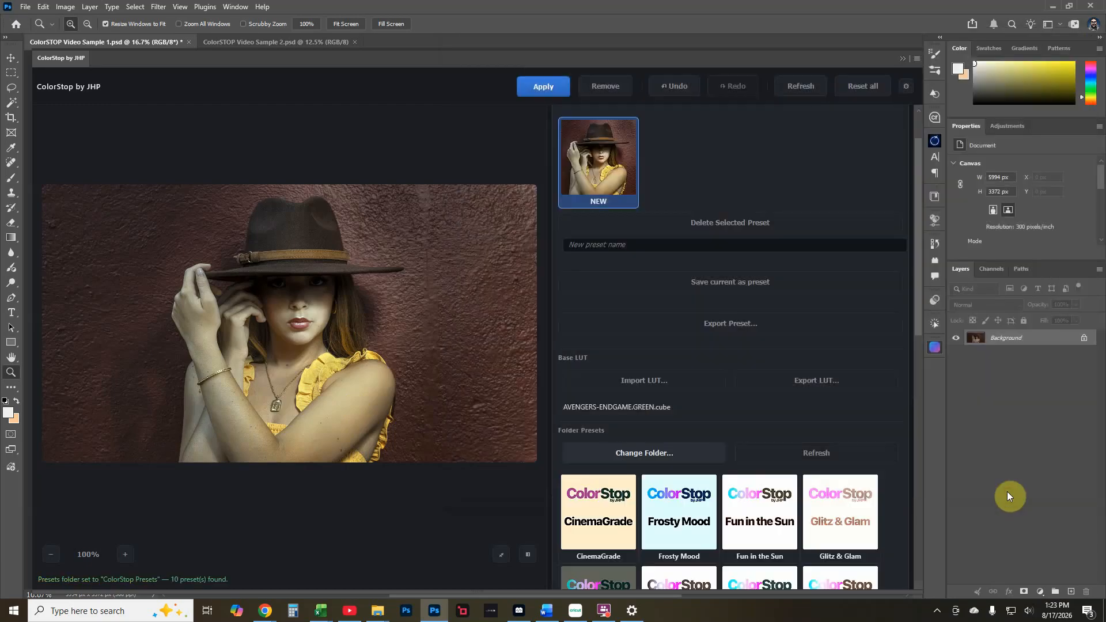
# Apply the CinemaGrade folder preset and examine its settings from Primary Balance through Filmic HSL.
pyautogui.scroll(-3, 717, 445)
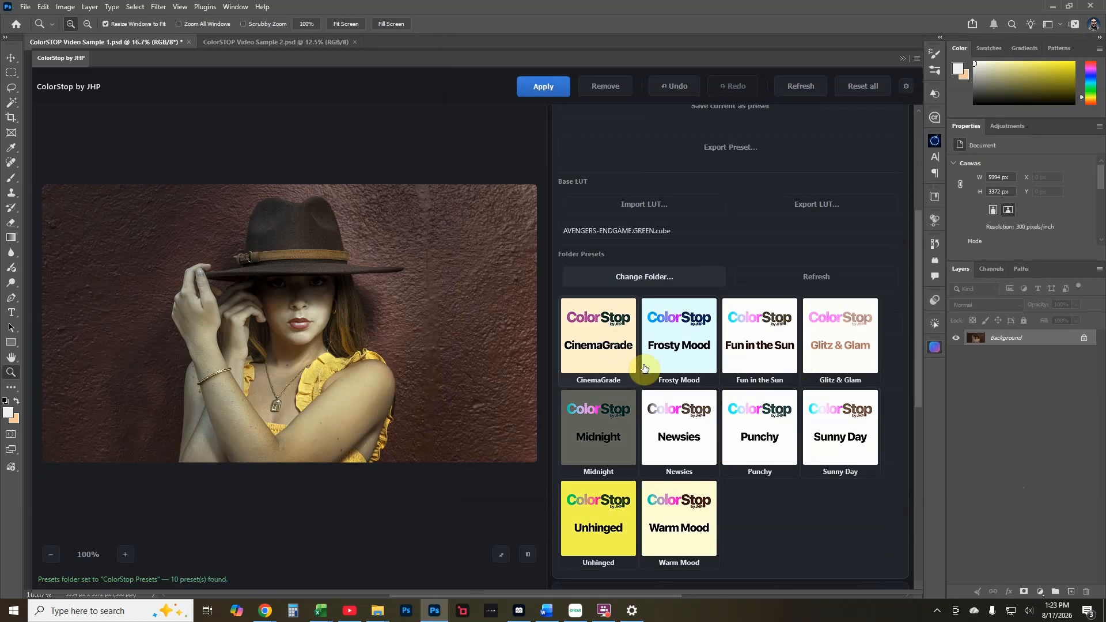
pyautogui.click(589, 332)
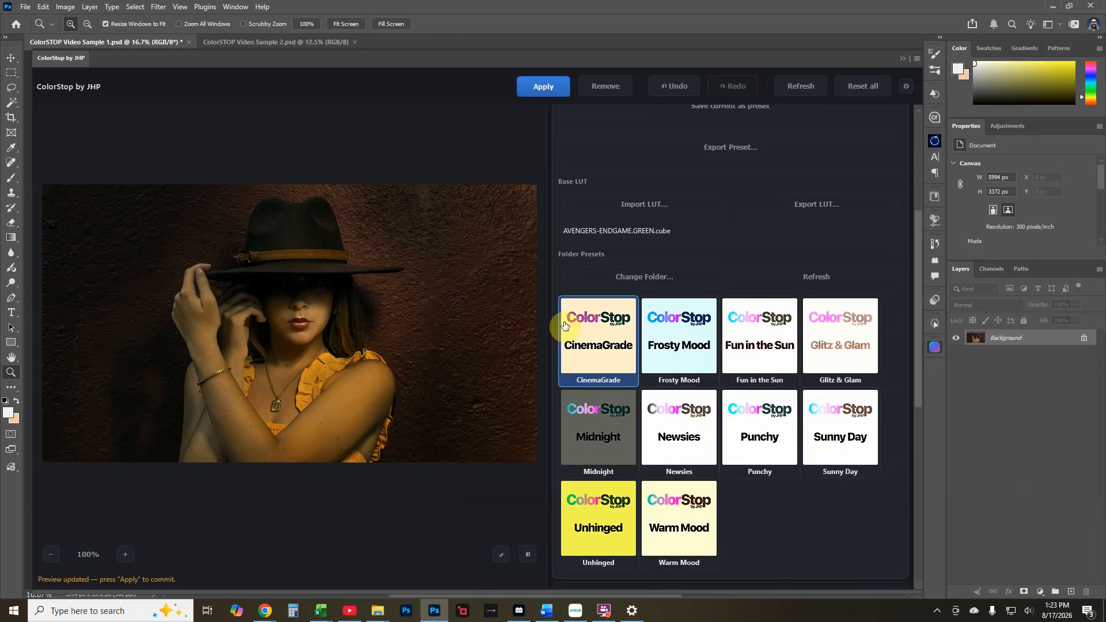
pyautogui.scroll(-7, 752, 325)
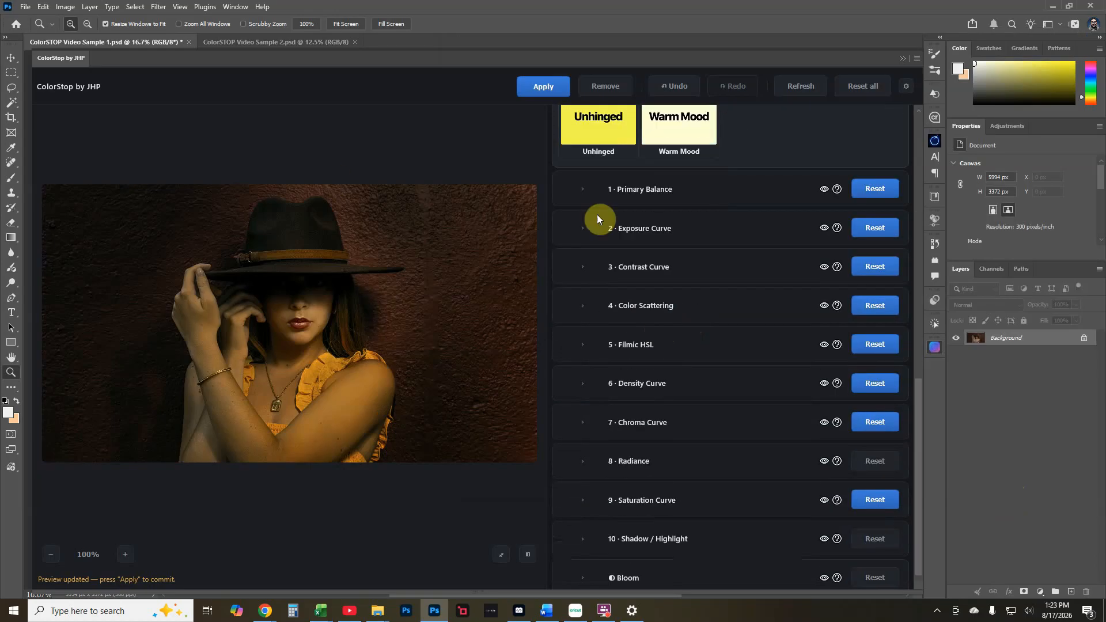
pyautogui.click(584, 189)
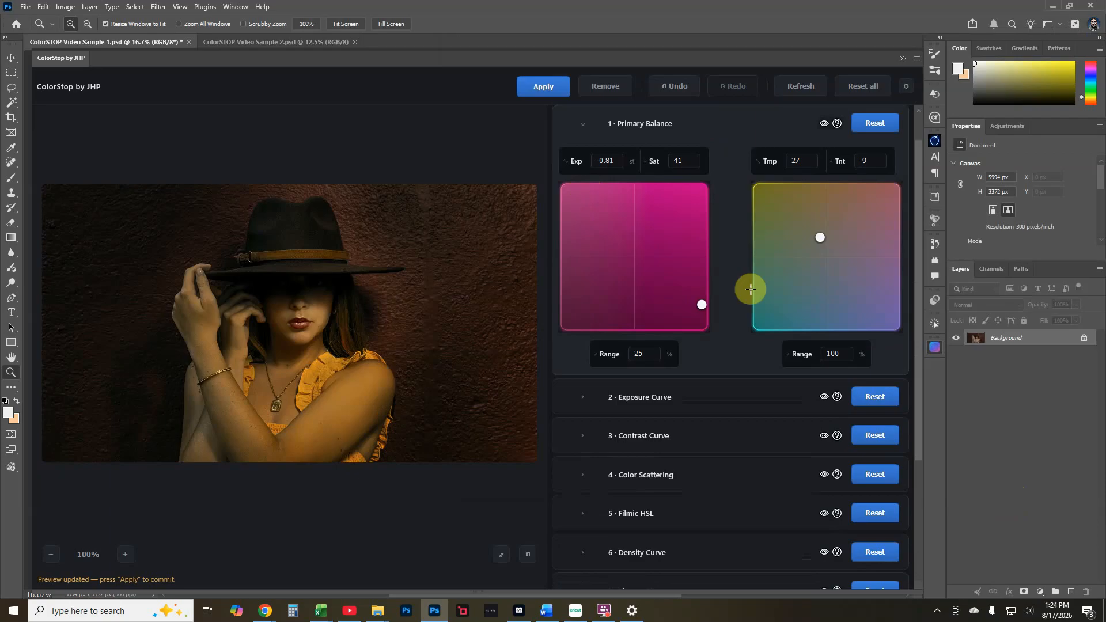
pyautogui.click(579, 396)
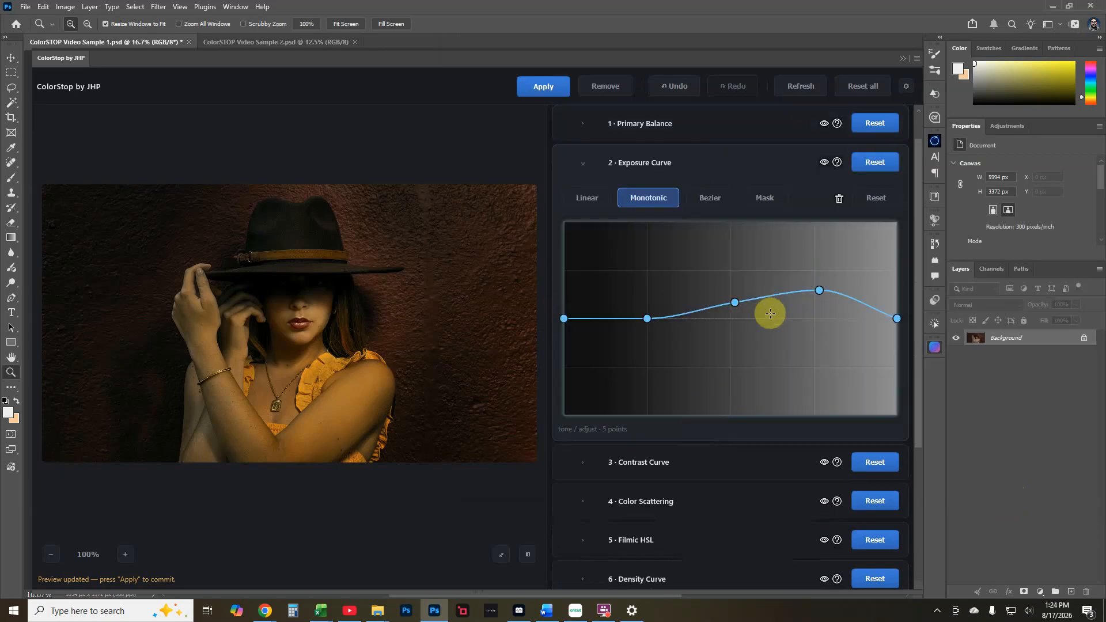
pyautogui.click(582, 464)
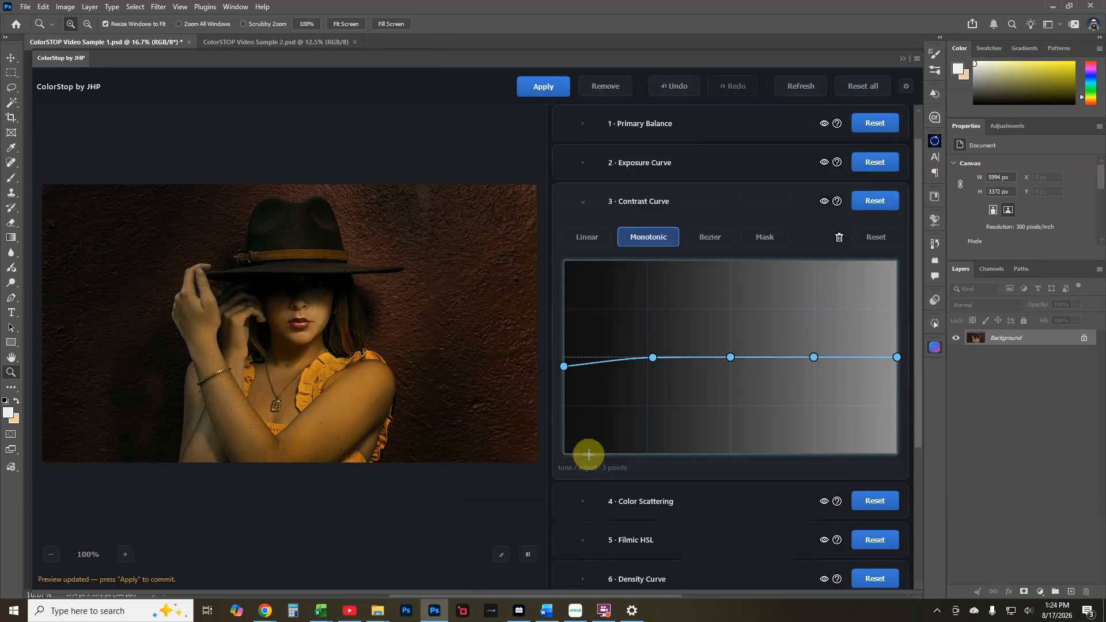
pyautogui.click(586, 444)
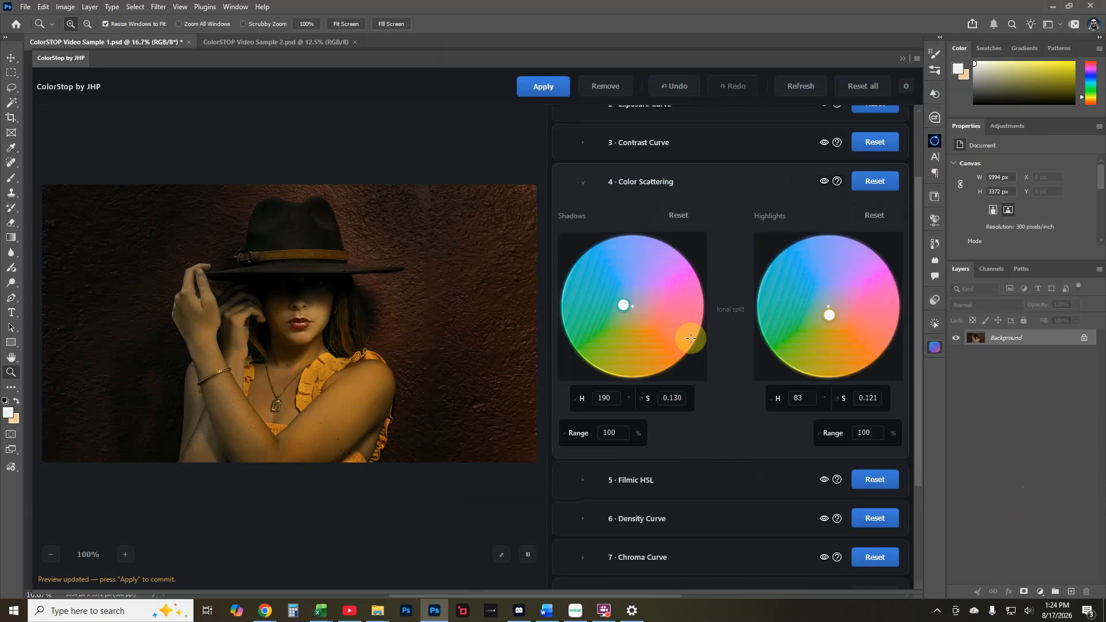
pyautogui.click(572, 419)
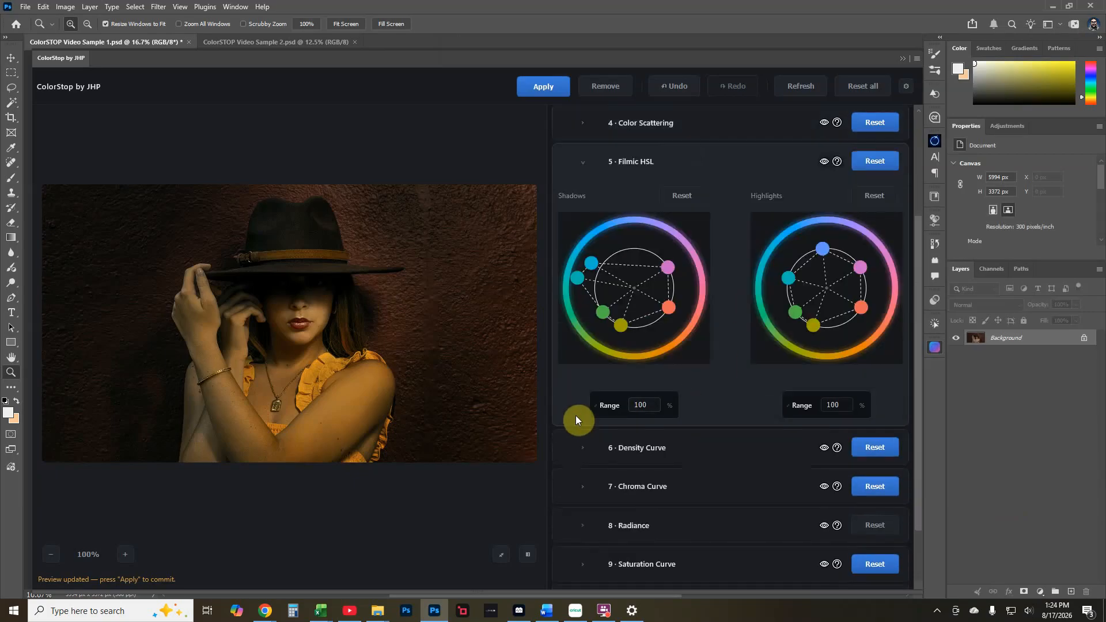
# Raise the Exposure Curve's midtone point to about 0.345 and its highlight point to about 0.429.
pyautogui.scroll(3, 682, 378)
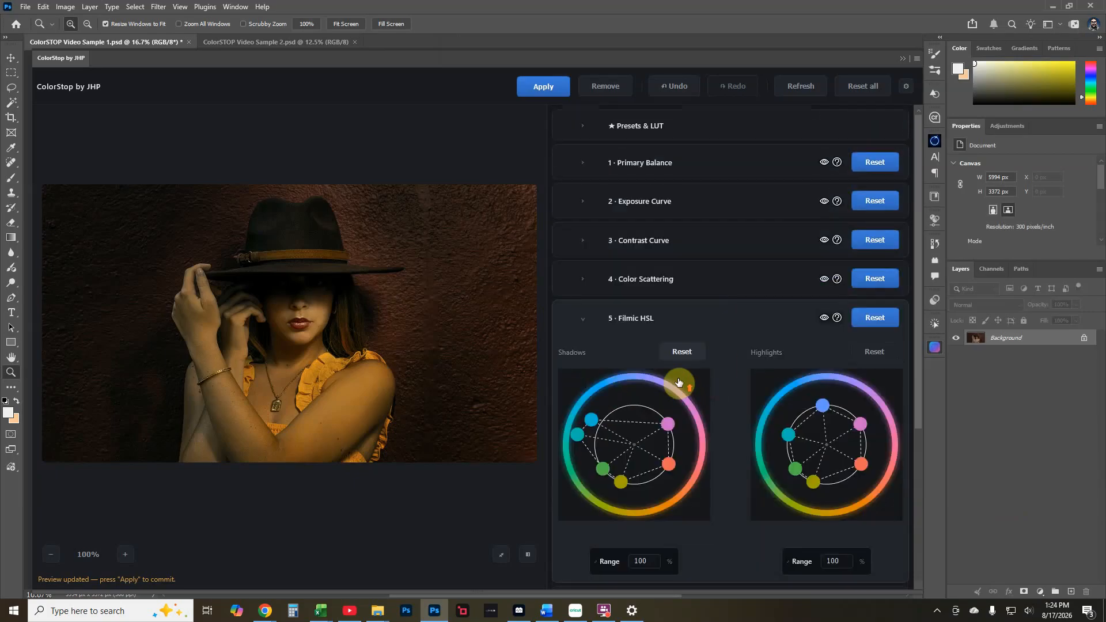
pyautogui.click(585, 202)
pyautogui.click(735, 340)
pyautogui.moveTo(736, 340); pyautogui.dragTo(738, 324)
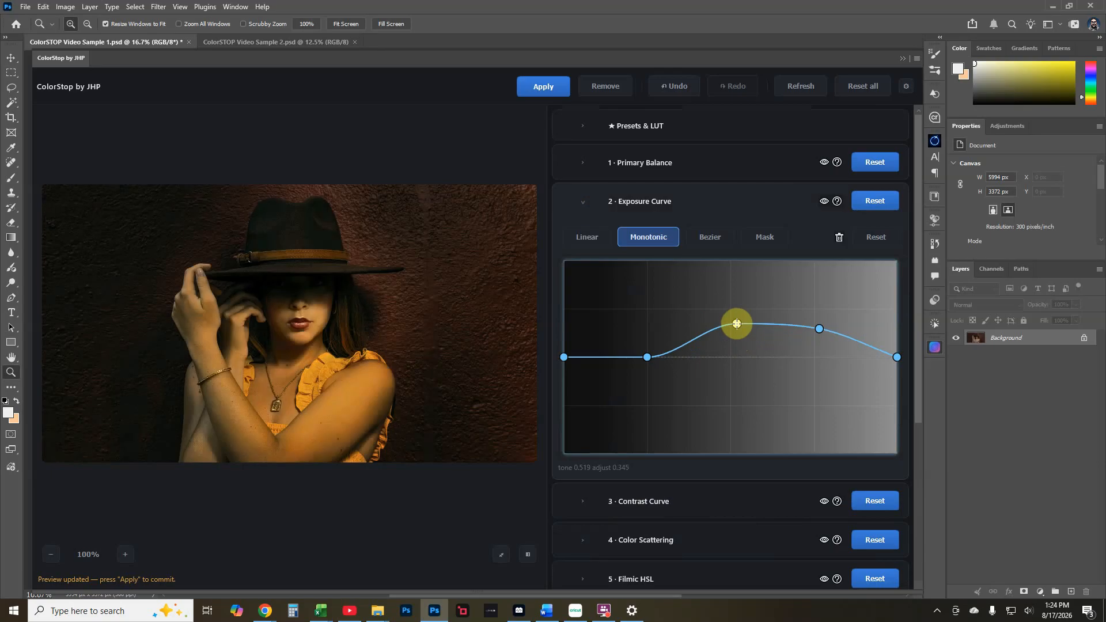
pyautogui.moveTo(820, 329); pyautogui.dragTo(823, 316)
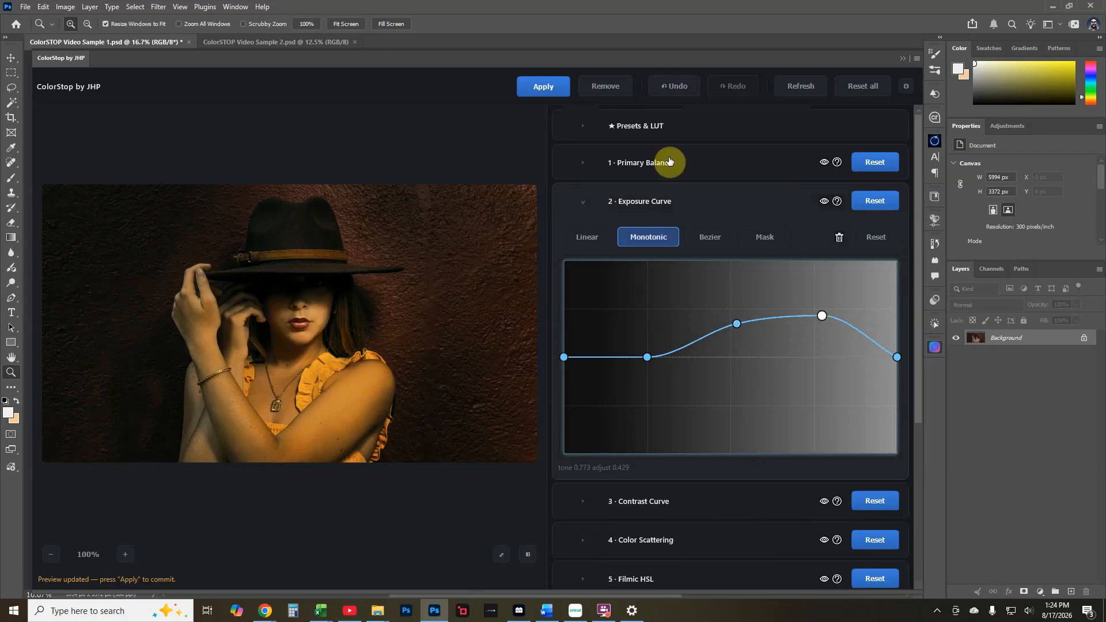
# Save the modified CinemaGrade look as a preset named NEW2.
pyautogui.click(660, 126)
pyautogui.scroll(-3, 699, 319)
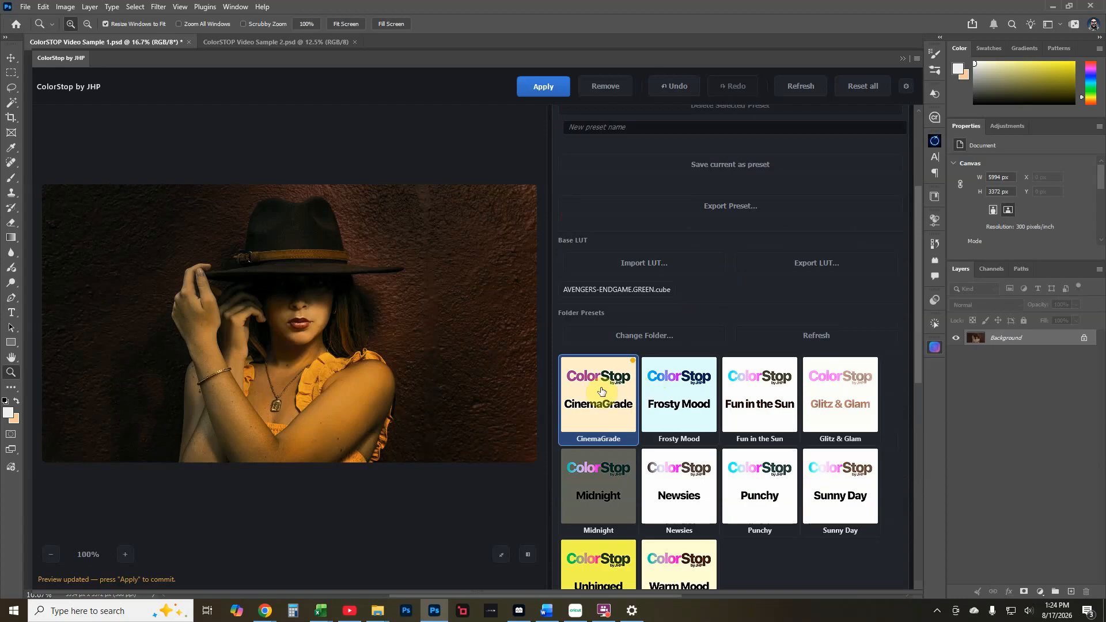
pyautogui.scroll(3, 601, 392)
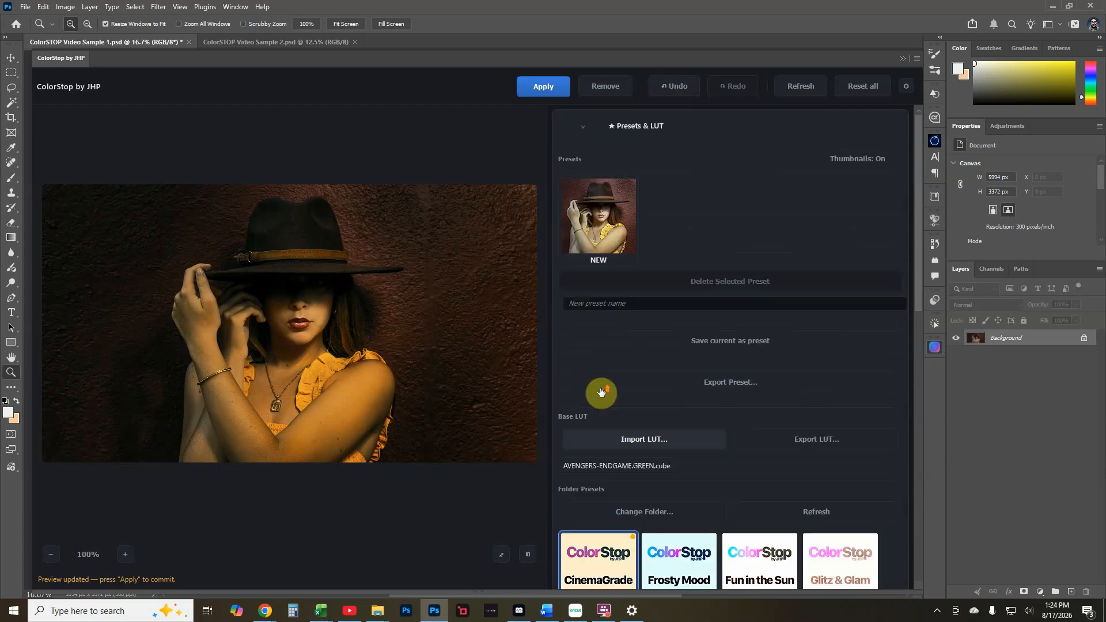
pyautogui.click(618, 304)
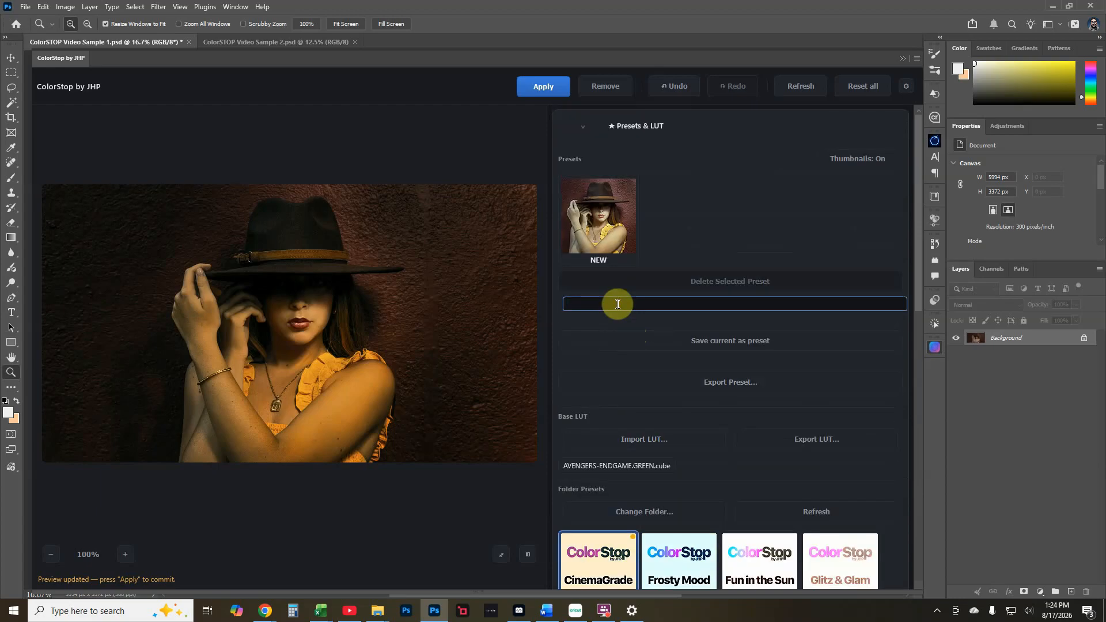
pyautogui.write('NEW2')
pyautogui.click(709, 340)
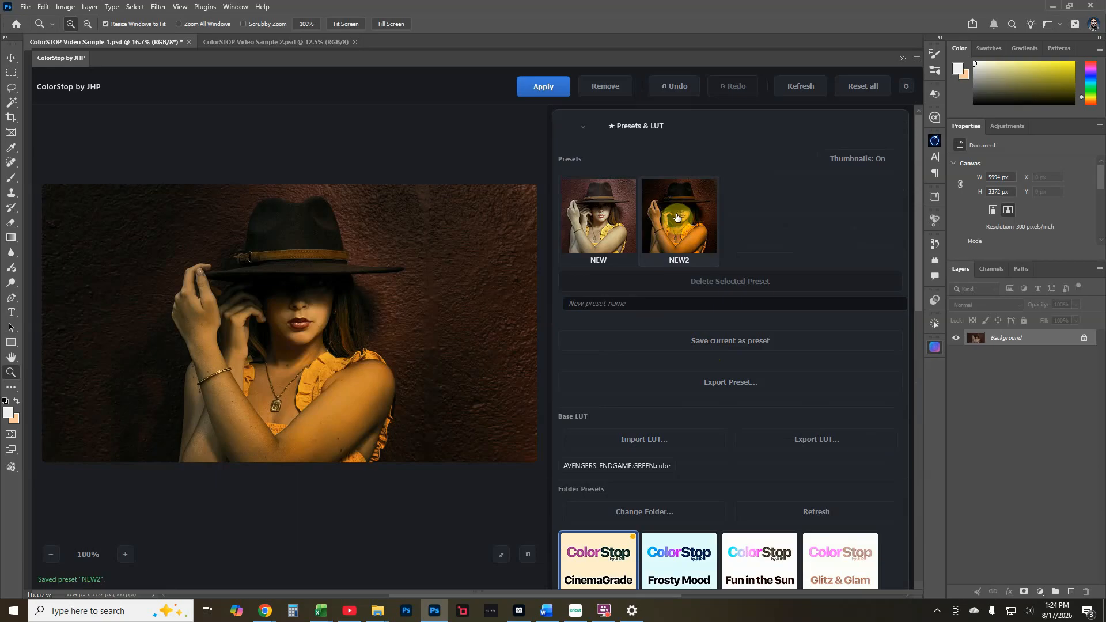
# Compare the saved NEW and NEW2 presets on the portrait.
pyautogui.click(603, 225)
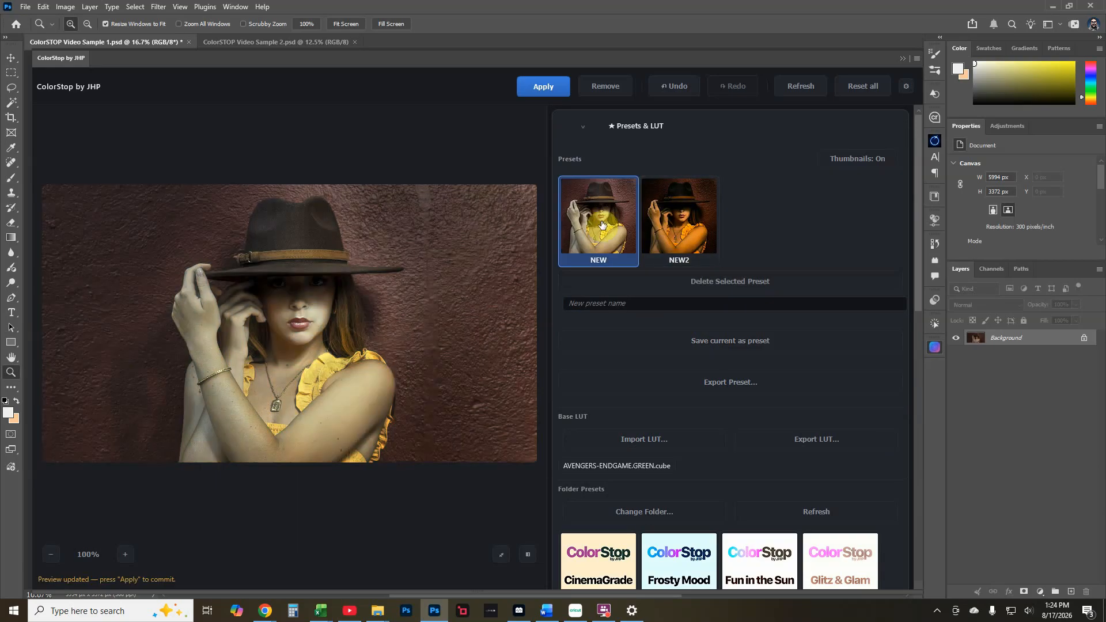
pyautogui.click(691, 229)
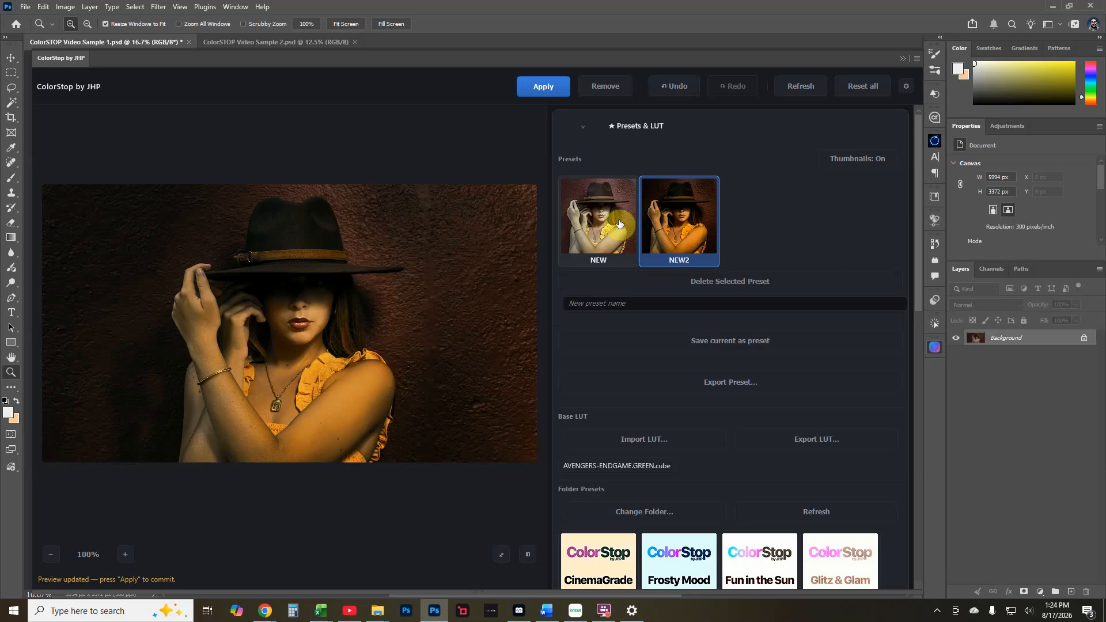
pyautogui.click(619, 224)
pyautogui.click(686, 217)
pyautogui.scroll(-1, 689, 231)
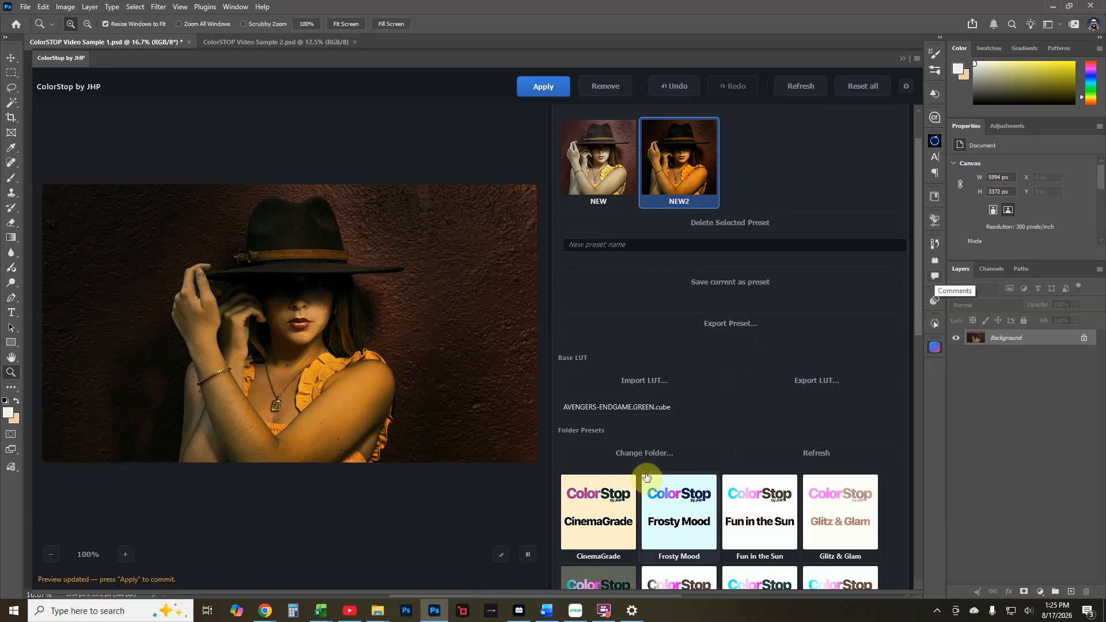
pyautogui.scroll(1, 717, 474)
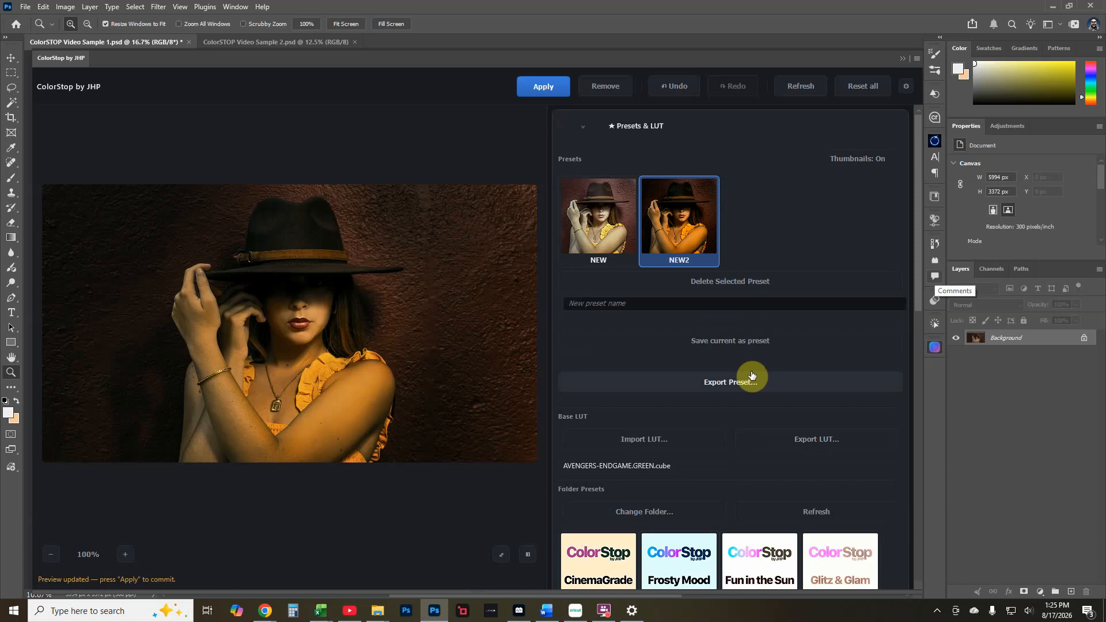
# Try the NEW and NEW2 presets with thumbnails turned off, and turn the thumbnails back on.
pyautogui.click(881, 158)
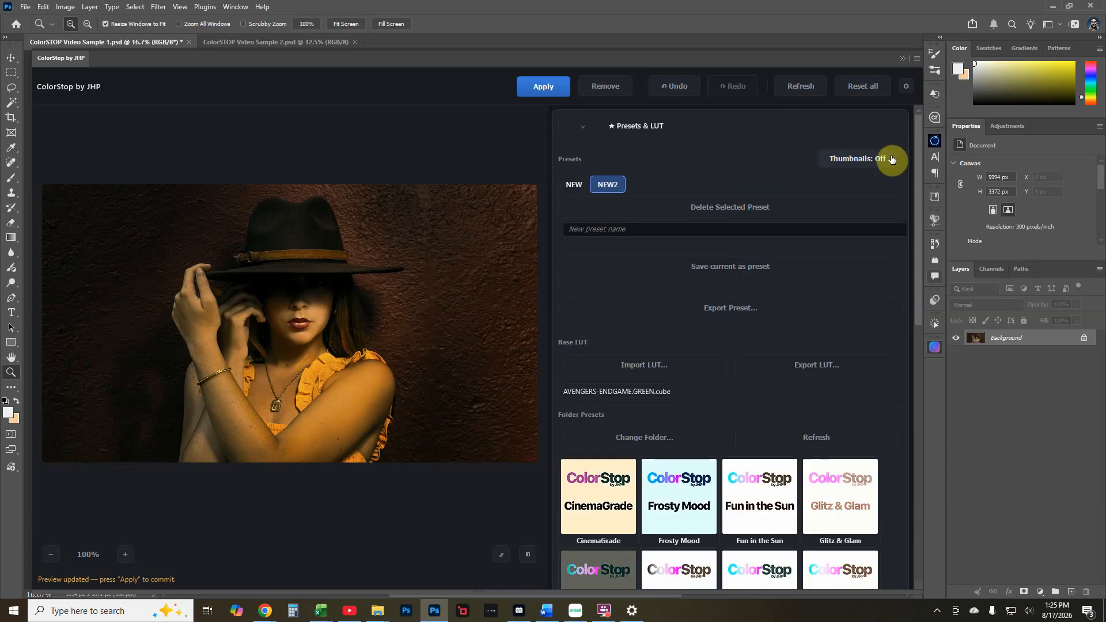
pyautogui.click(892, 160)
pyautogui.click(892, 160)
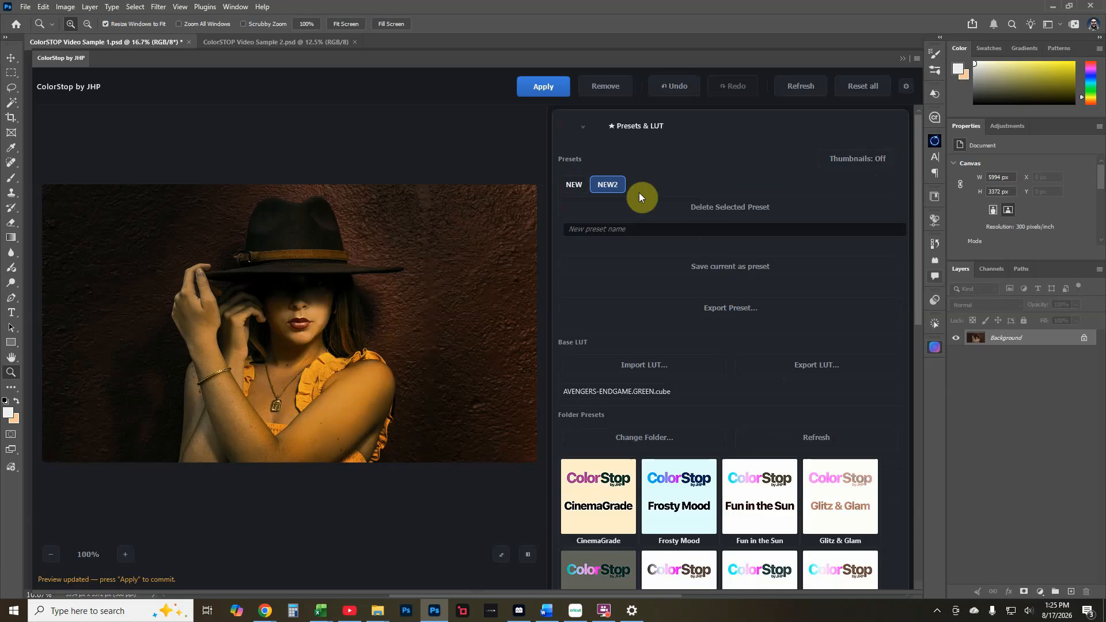
pyautogui.click(579, 184)
pyautogui.click(608, 184)
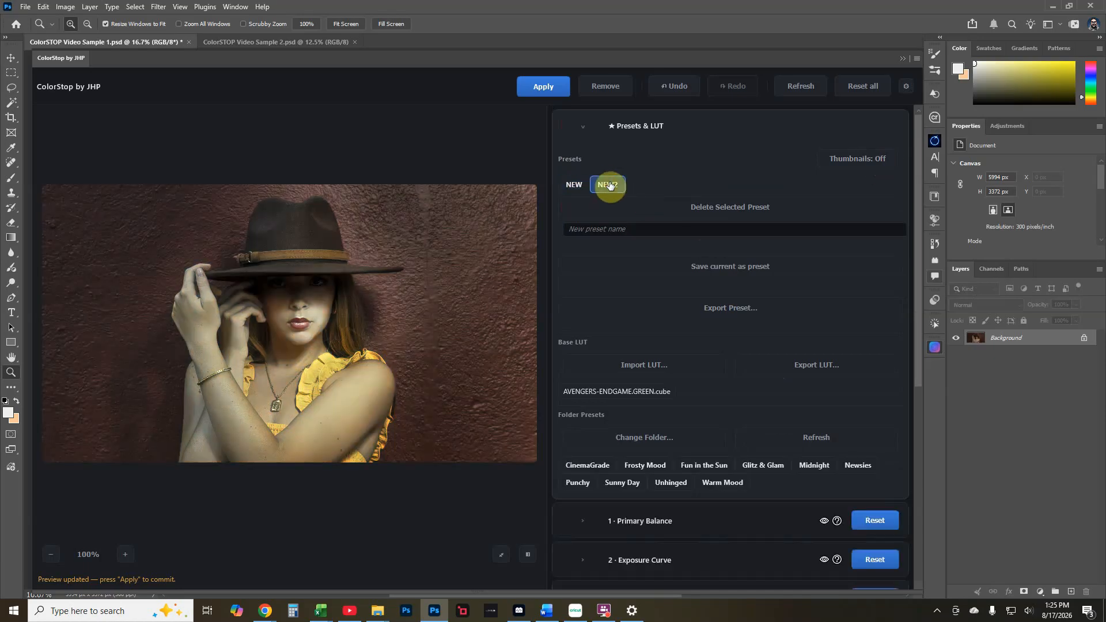
pyautogui.click(870, 162)
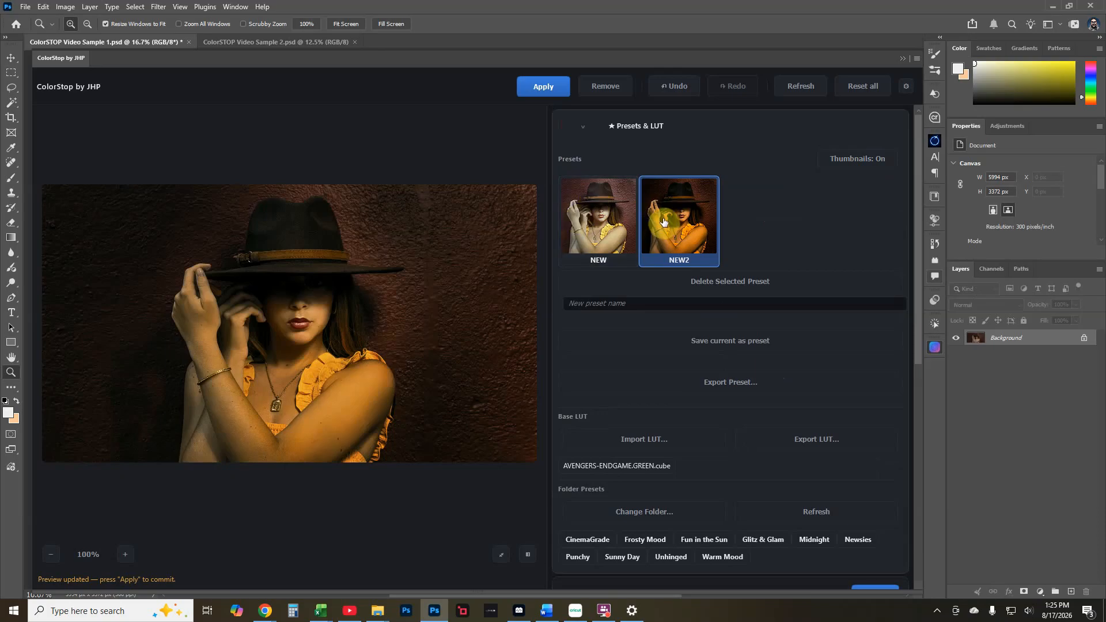
# Delete the saved presets NEW2 and NEW.
pyautogui.click(724, 282)
pyautogui.click(615, 226)
pyautogui.click(724, 286)
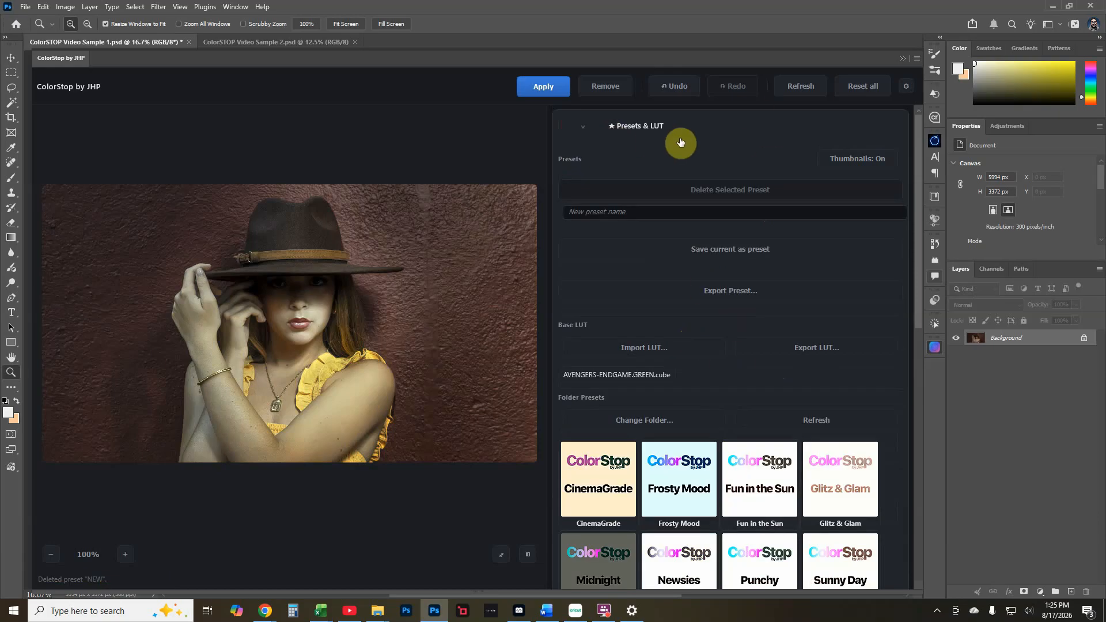
# Reset all ColorStop adjustments, and open the Primary Balance controls in place of the Presets & LUT section.
pyautogui.click(868, 87)
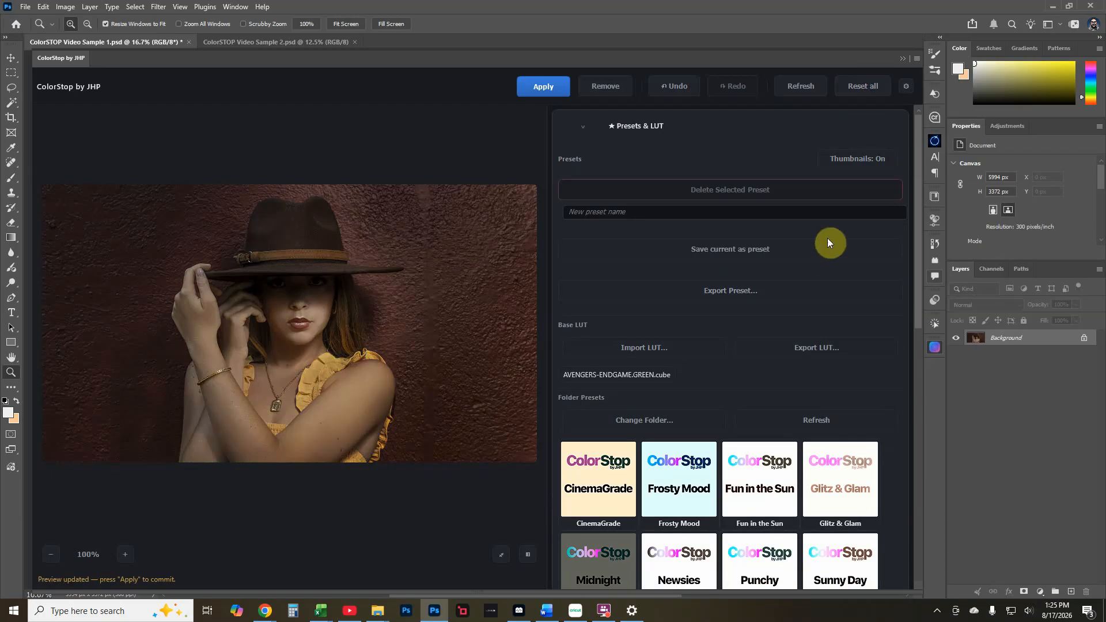
pyautogui.scroll(-7, 827, 242)
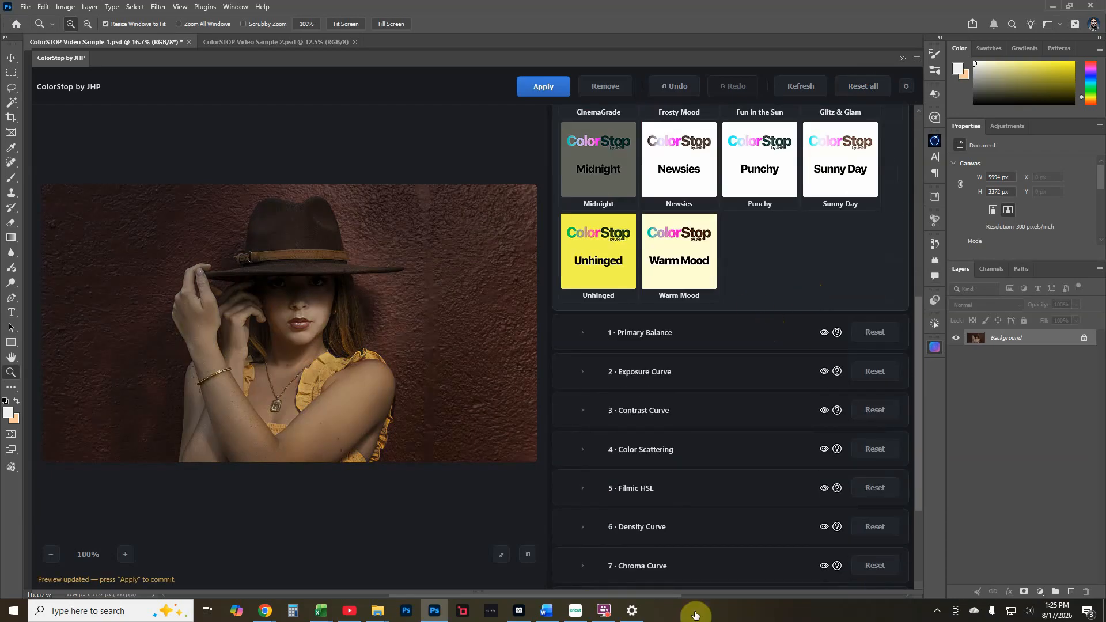
pyautogui.scroll(-2, 706, 516)
pyautogui.scroll(9, 709, 504)
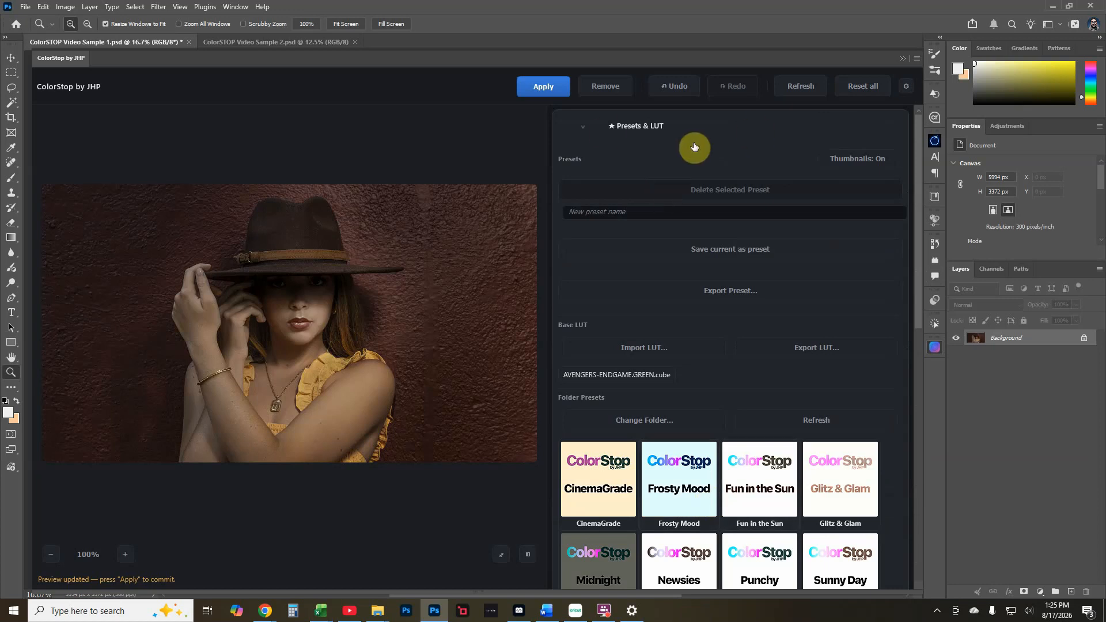
pyautogui.click(595, 128)
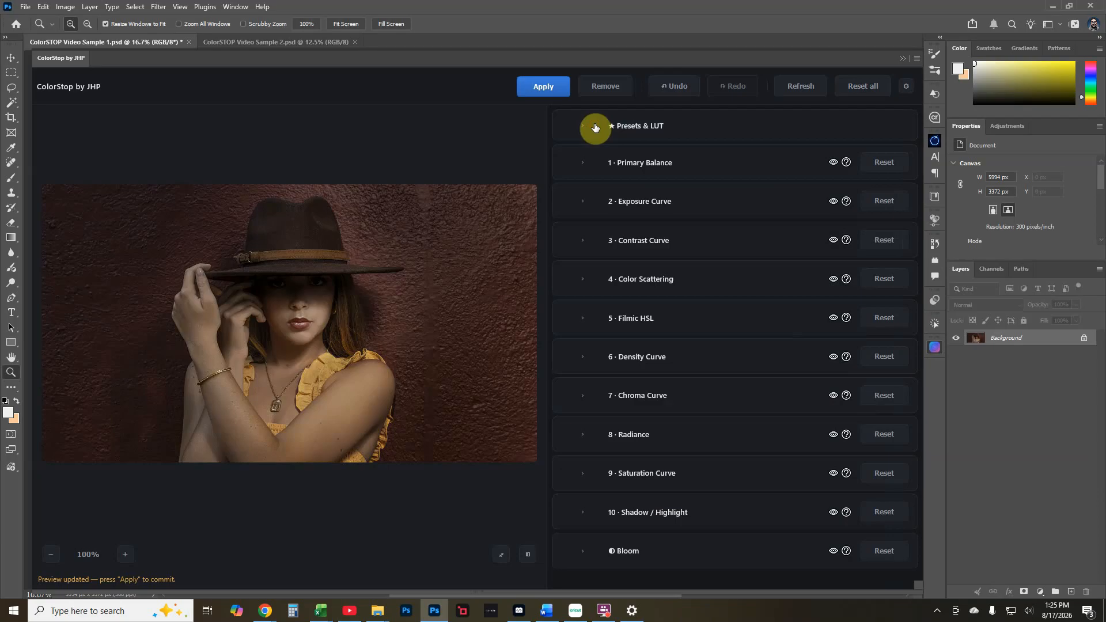
pyautogui.click(692, 166)
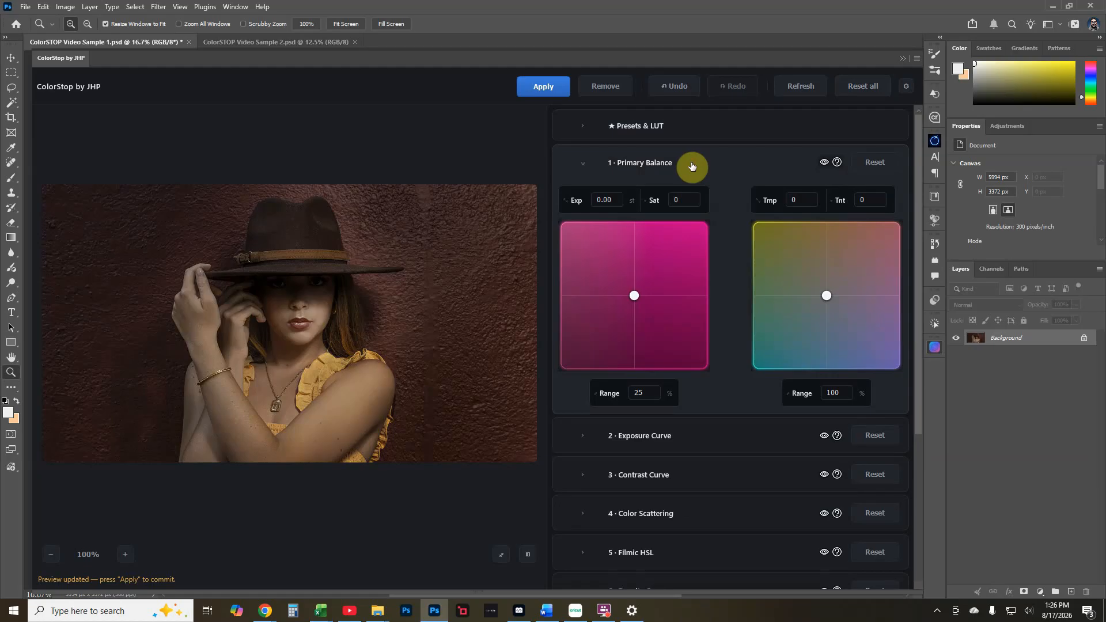
# Try the exposure and saturation pad at its 25% range, setting exposure to about 0.44 and saturation to 25.
pyautogui.click(635, 296)
pyautogui.moveTo(642, 297); pyautogui.dragTo(697, 272)
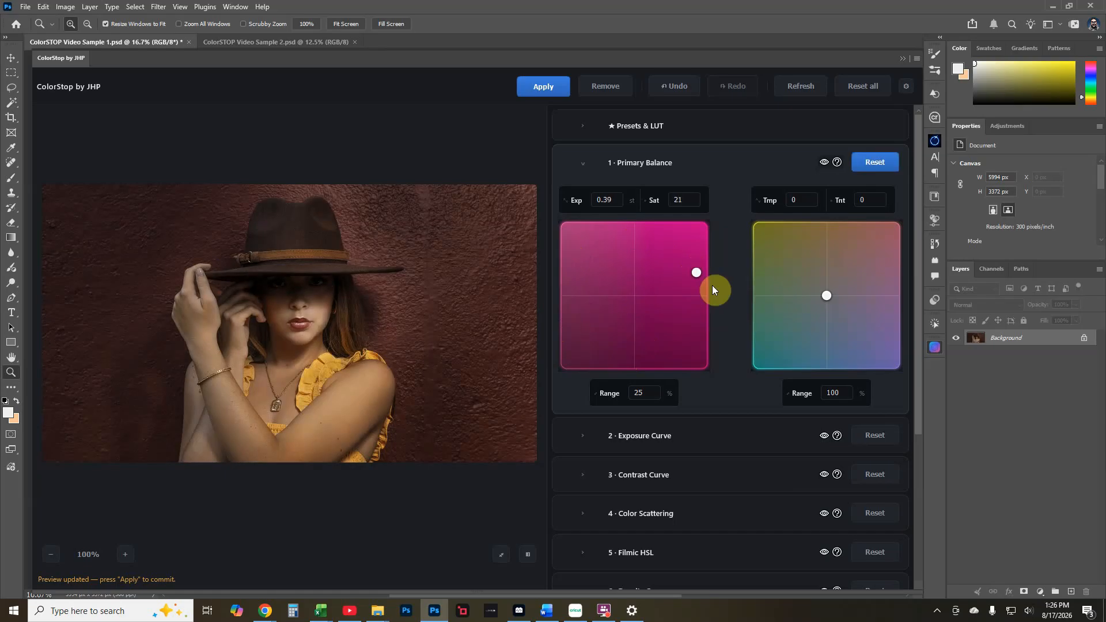
pyautogui.moveTo(697, 272); pyautogui.dragTo(716, 264)
pyautogui.moveTo(672, 291); pyautogui.dragTo(660, 289)
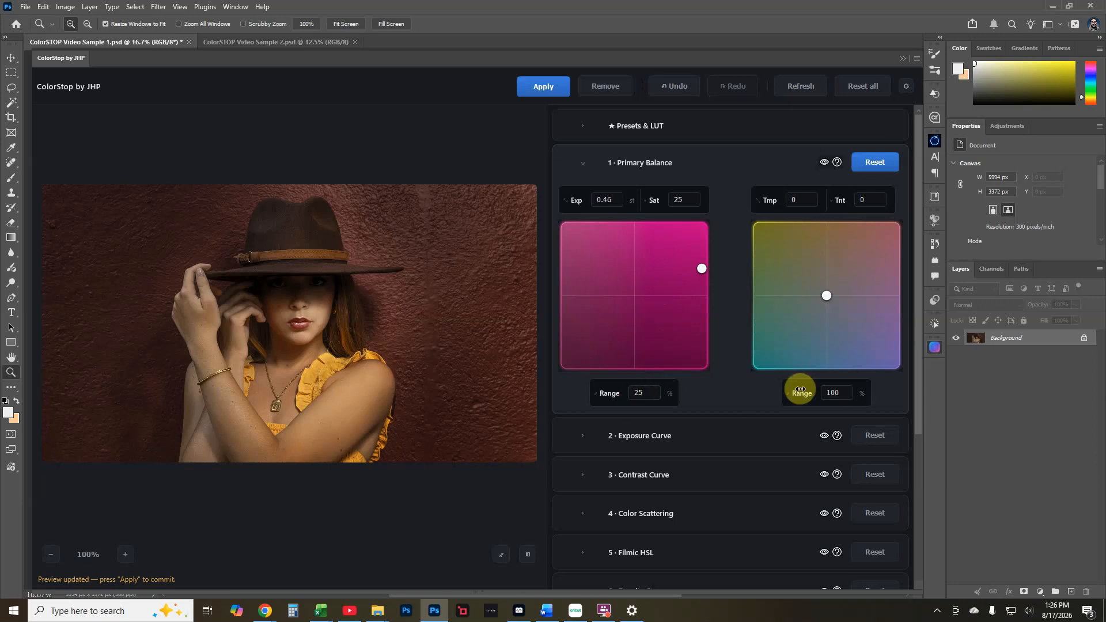
pyautogui.moveTo(654, 345); pyautogui.dragTo(707, 353)
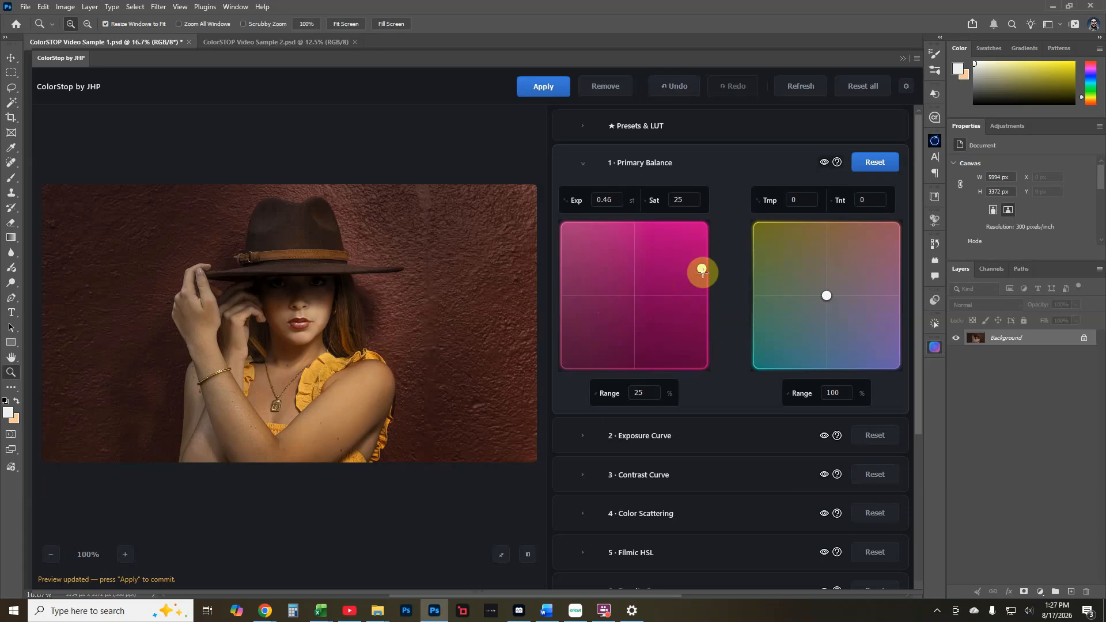
pyautogui.moveTo(703, 269); pyautogui.dragTo(749, 269)
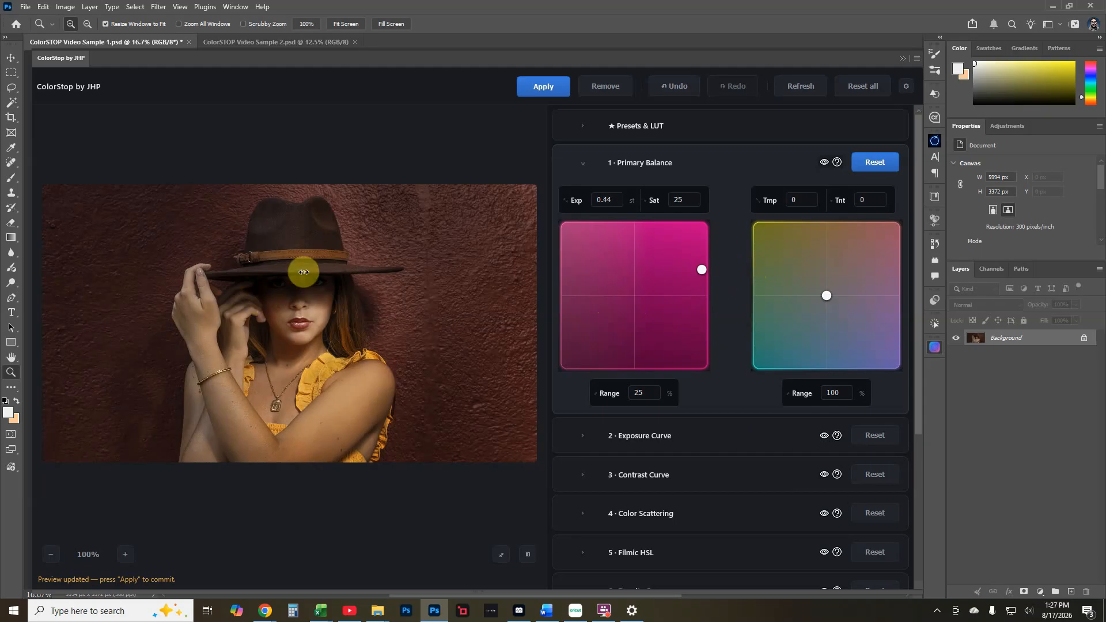
# Set the exposure and saturation pad's range to 50% and try exposure at about 1.99 with saturation at 50.
pyautogui.click(639, 393)
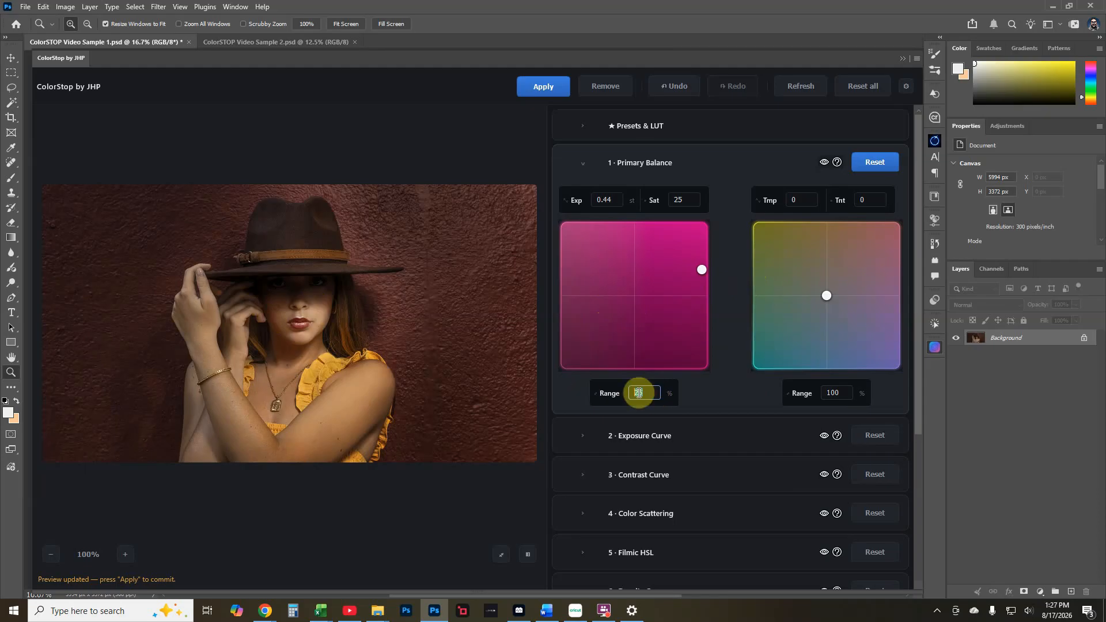
pyautogui.write('50')
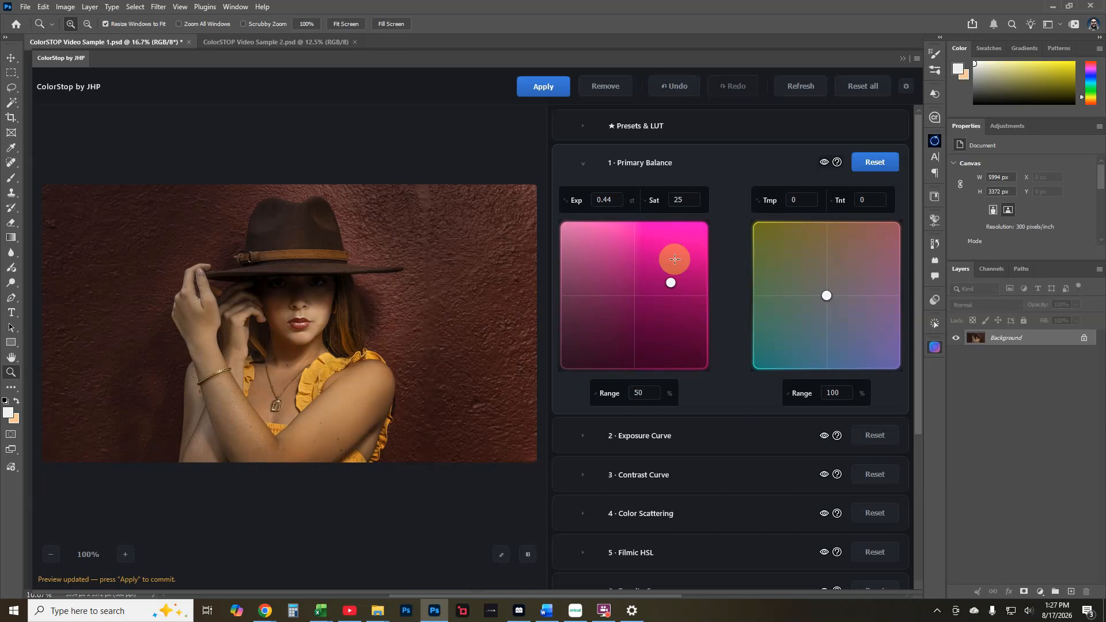
pyautogui.moveTo(672, 283); pyautogui.dragTo(724, 237)
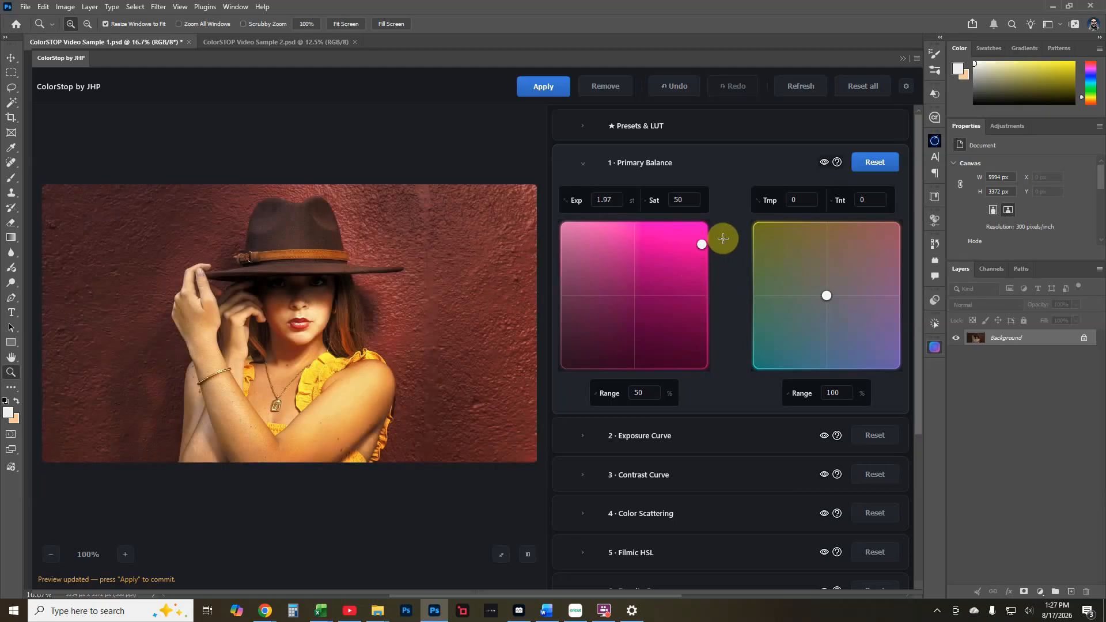
# Set the exposure and saturation pad's range to 100% and try exposure at about 1.30 with saturation at 100.
pyautogui.doubleClick(637, 392)
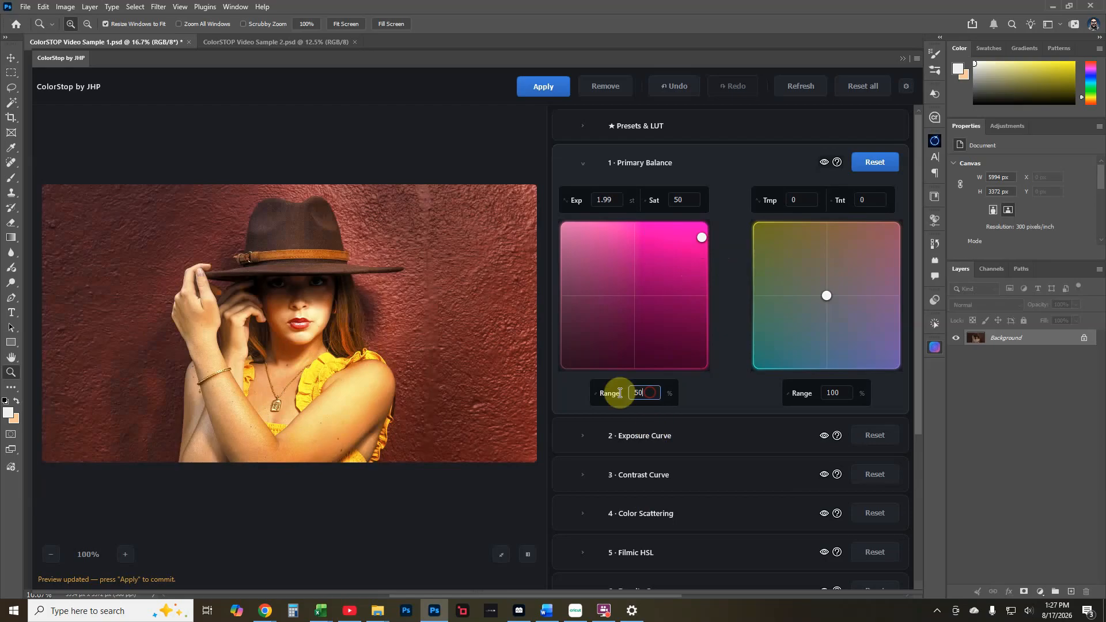
pyautogui.write('100')
pyautogui.press('Return')
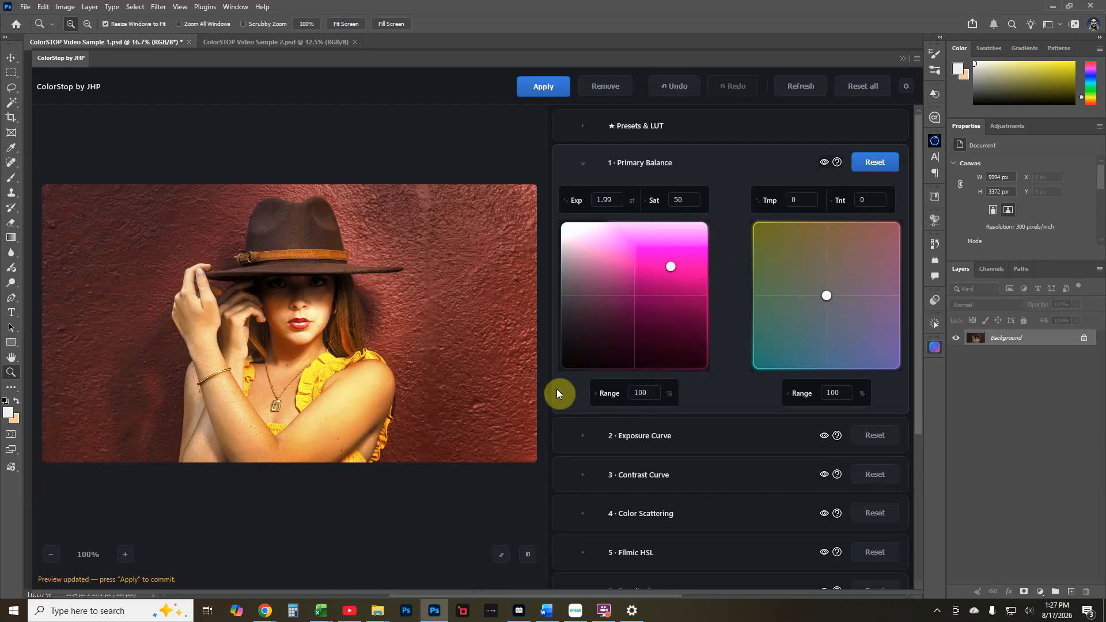
pyautogui.moveTo(634, 286); pyautogui.dragTo(724, 278)
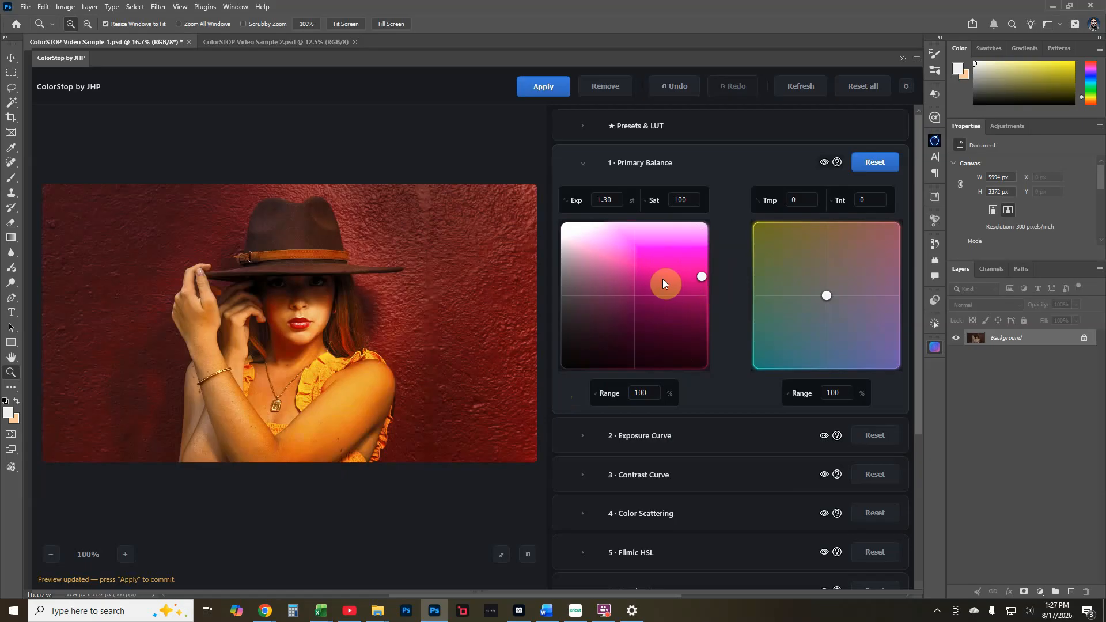
# Set the exposure and saturation pad's range to 50%, with exposure at about 0.63 and saturation at 50.
pyautogui.doubleClick(645, 393)
pyautogui.write('50')
pyautogui.press('Return')
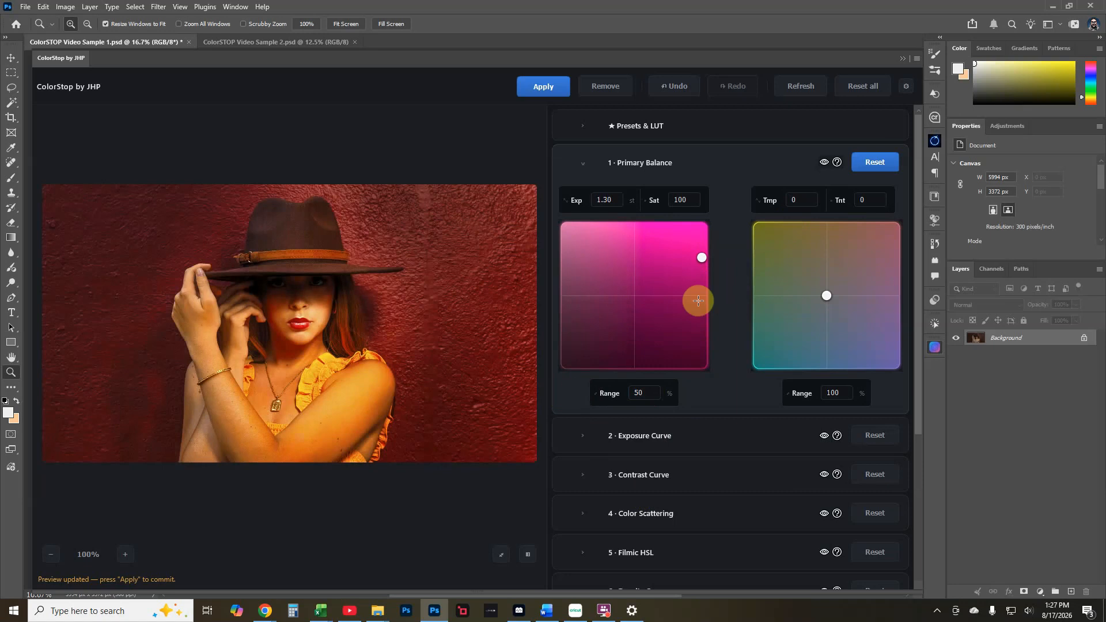
pyautogui.moveTo(702, 258)
pyautogui.mouseDown()
pyautogui.moveTo(686, 279)
pyautogui.moveTo(708, 275)
pyautogui.mouseUp()
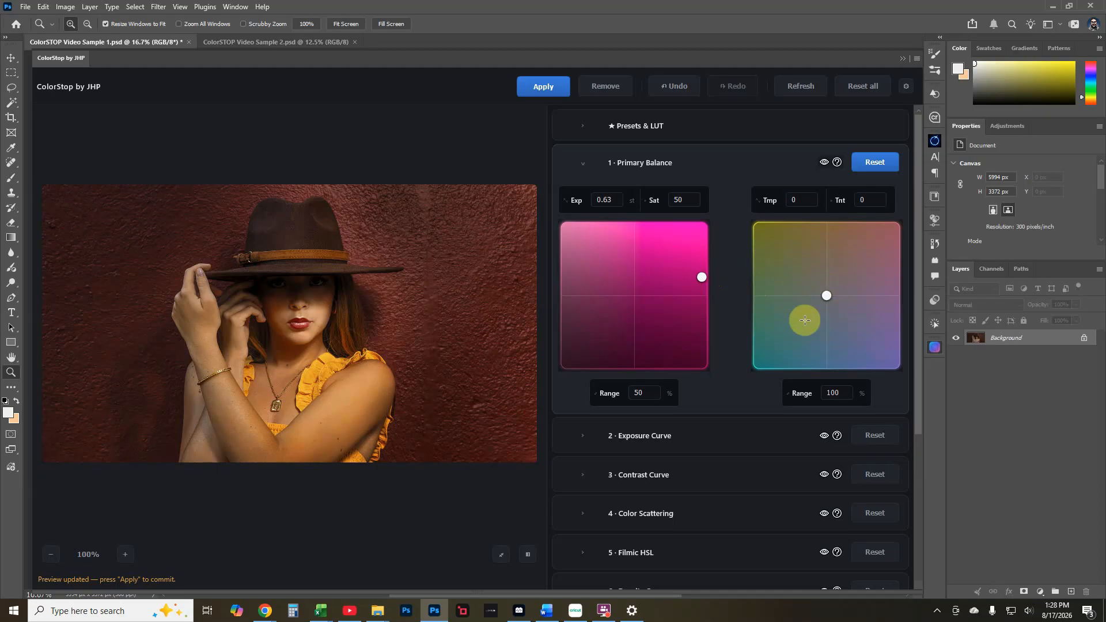
# Set the temperature and tint pad's range to 25% and try temperature 0 with tint 5.
pyautogui.doubleClick(845, 392)
pyautogui.write('25')
pyautogui.press('Return')
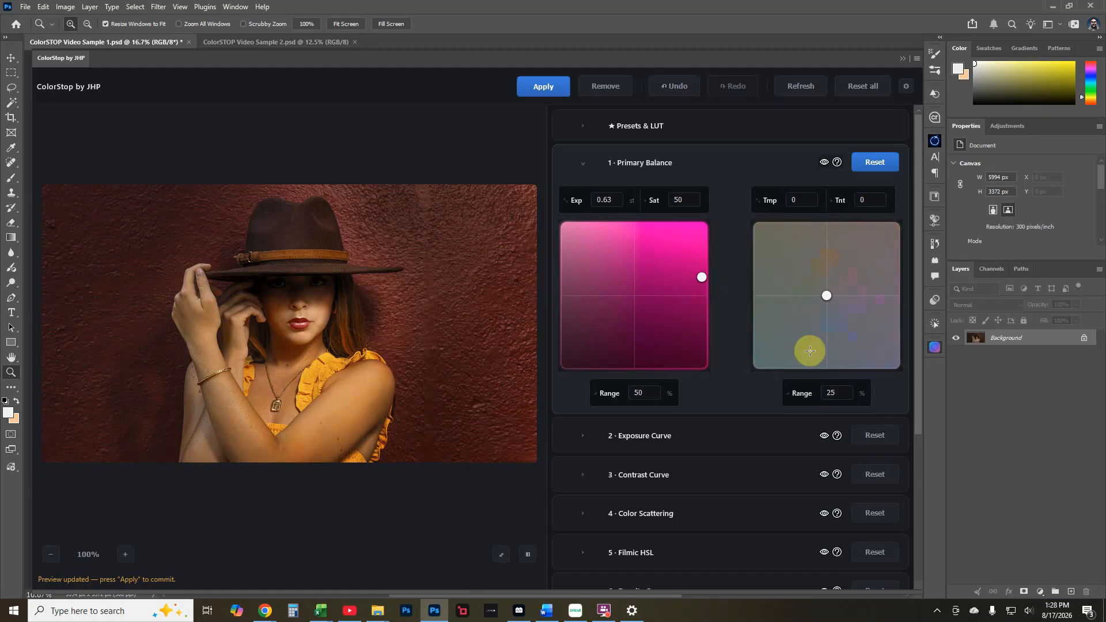
pyautogui.moveTo(827, 296)
pyautogui.mouseDown()
pyautogui.moveTo(763, 281)
pyautogui.moveTo(775, 239)
pyautogui.moveTo(885, 331)
pyautogui.moveTo(828, 311)
pyautogui.mouseUp()
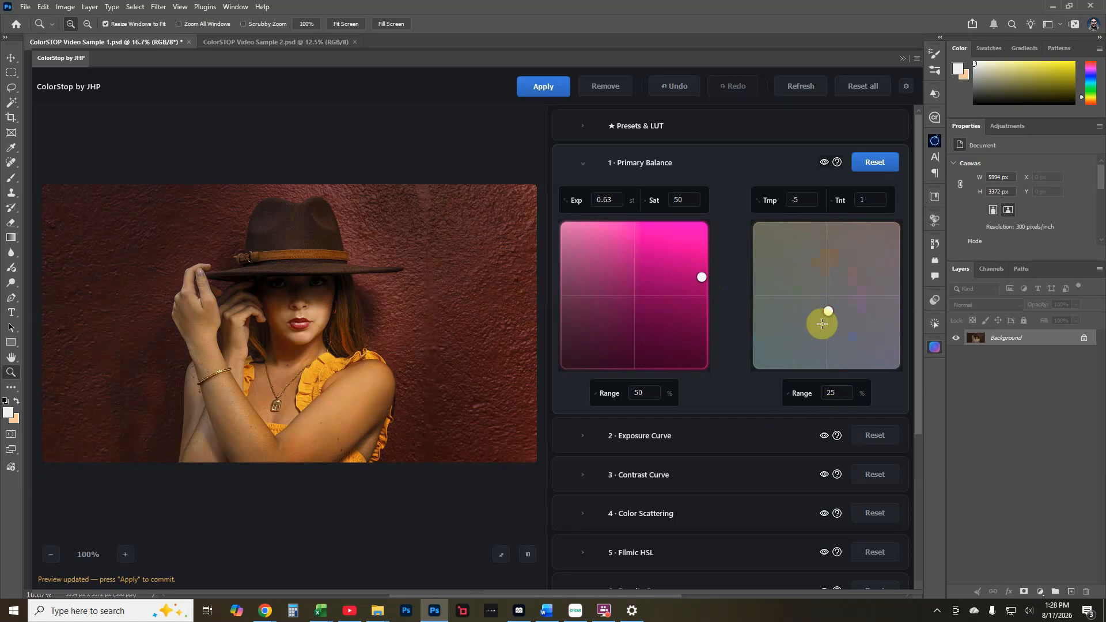
pyautogui.moveTo(773, 326); pyautogui.dragTo(842, 294)
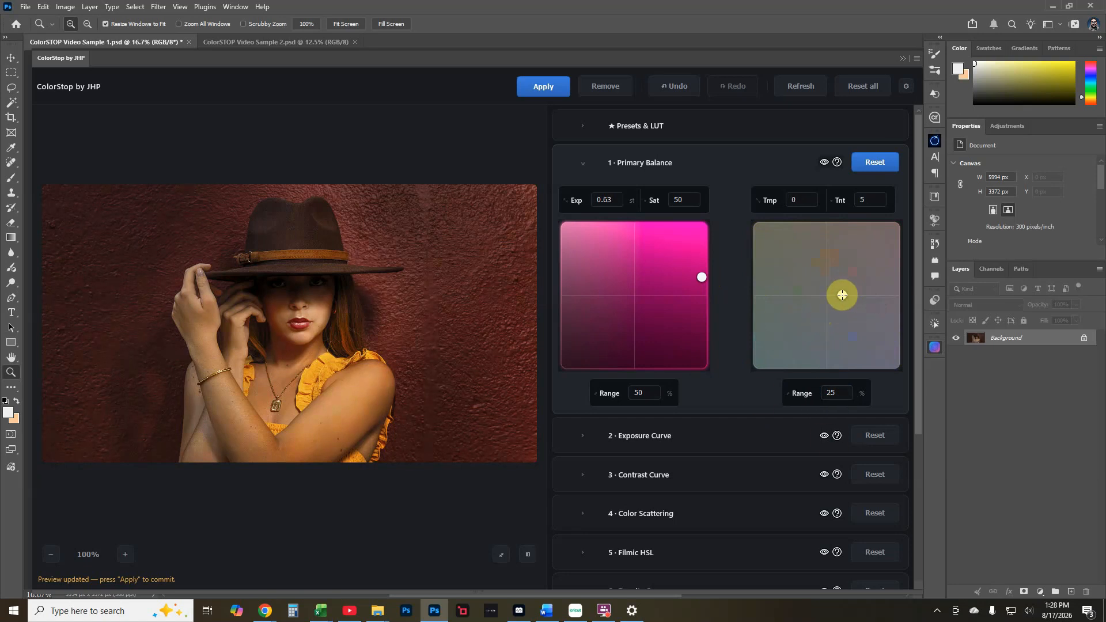
# Set the temperature and tint pad's range to 50% and try temperature -1 with tint 2.
pyautogui.click(833, 393)
pyautogui.write('50')
pyautogui.press('Return')
pyautogui.moveTo(843, 280); pyautogui.dragTo(827, 300)
# Set the temperature and tint pad's range to 100%, with temperature at about 38 and tint at about -7.
pyautogui.click(831, 392)
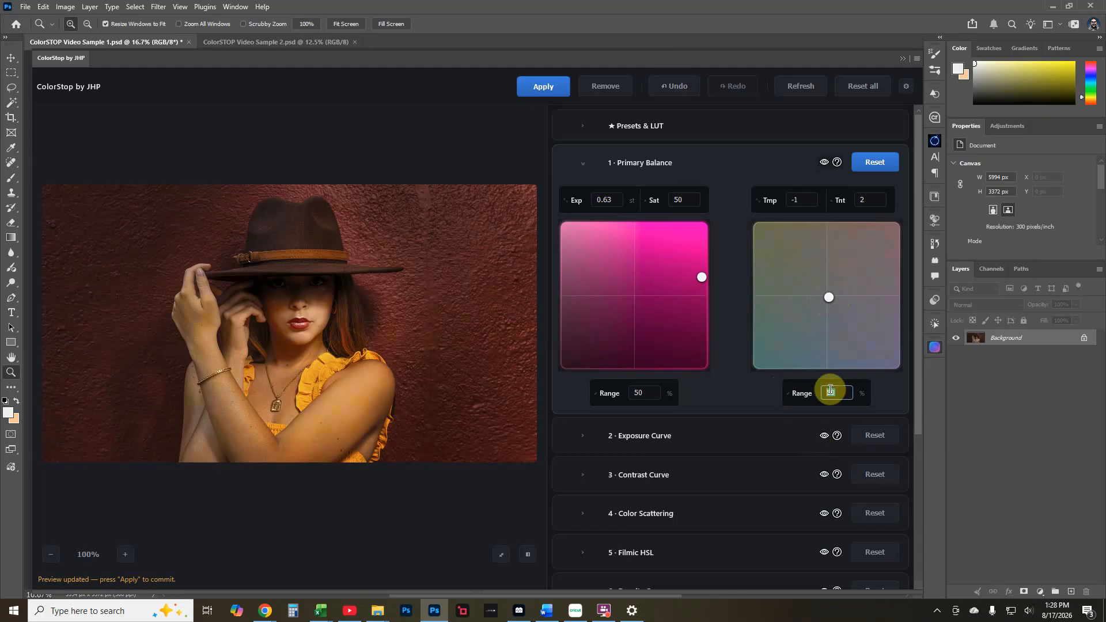
pyautogui.write('100')
pyautogui.press('Return')
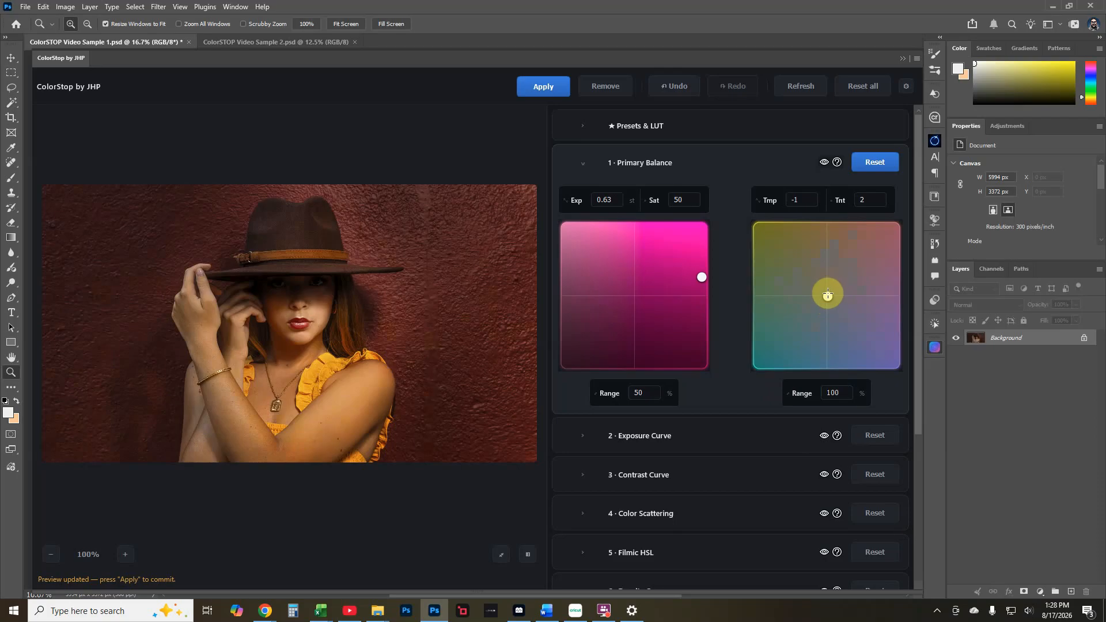
pyautogui.moveTo(829, 296); pyautogui.dragTo(831, 235)
pyautogui.moveTo(818, 232); pyautogui.dragTo(813, 264)
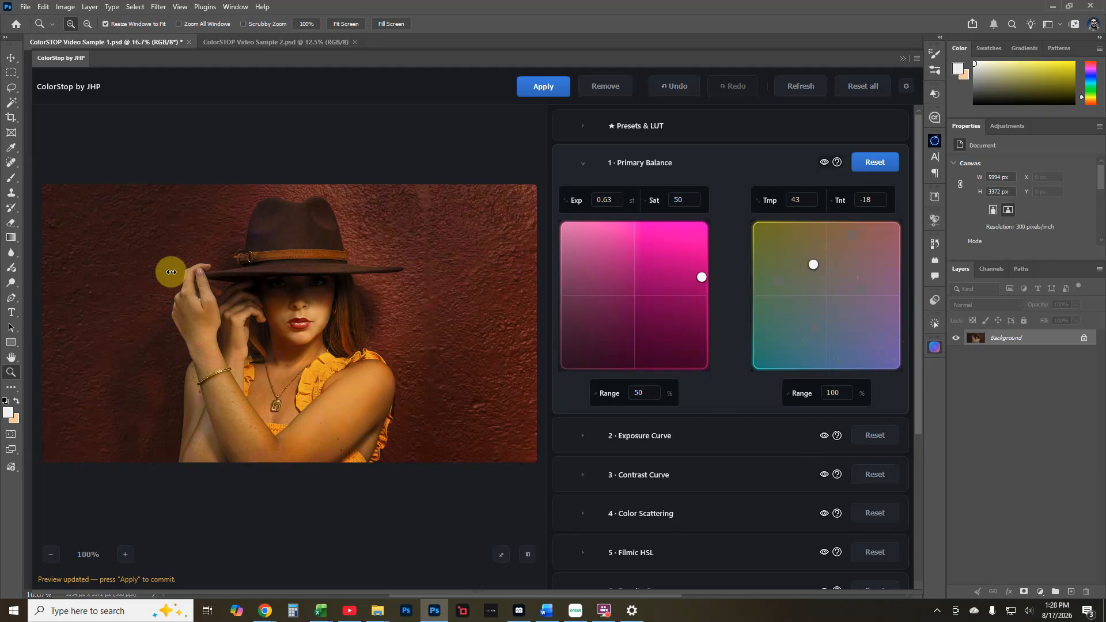
pyautogui.moveTo(814, 269)
pyautogui.mouseDown()
pyautogui.moveTo(802, 290)
pyautogui.moveTo(810, 265)
pyautogui.moveTo(834, 269)
pyautogui.moveTo(823, 268)
pyautogui.mouseUp()
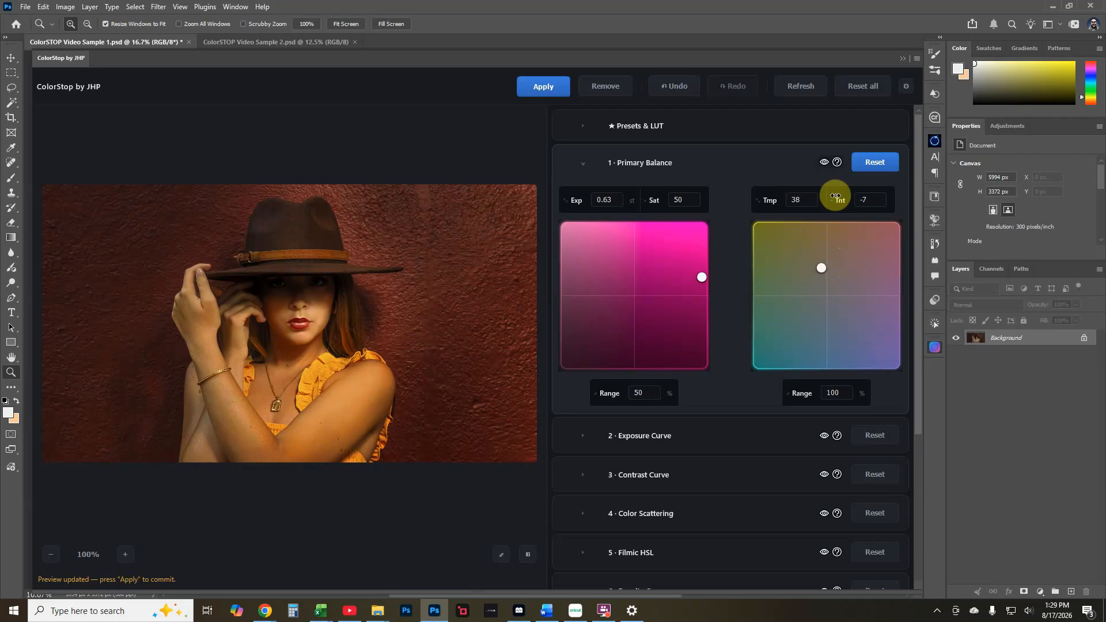
# Compare the portrait with and without Primary Balance, and check it in the before/after split view.
pyautogui.click(825, 164)
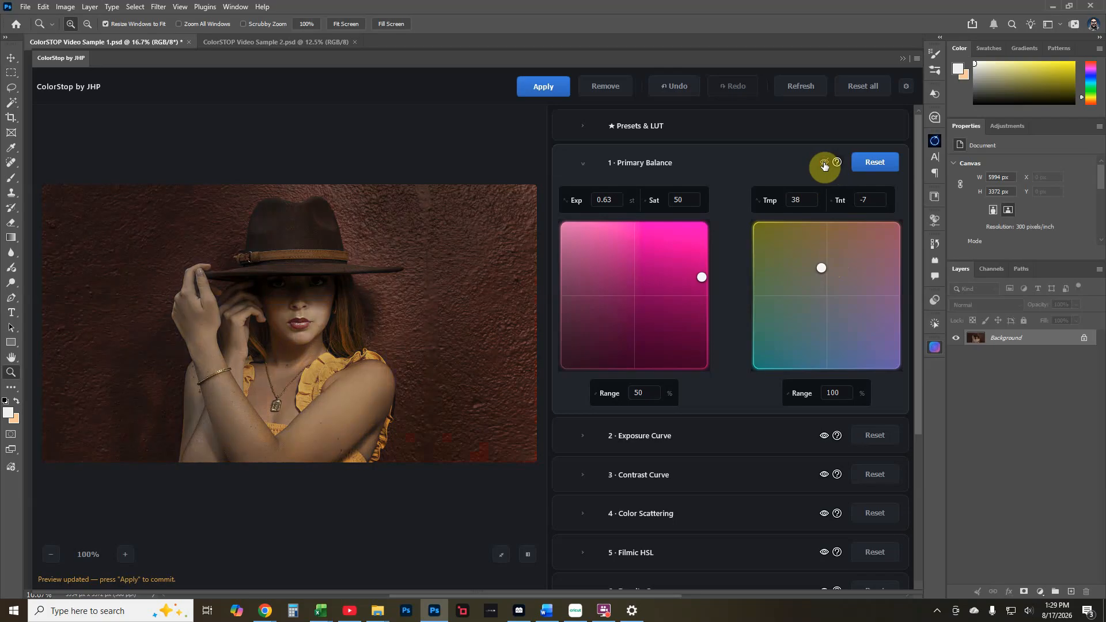
pyautogui.click(825, 165)
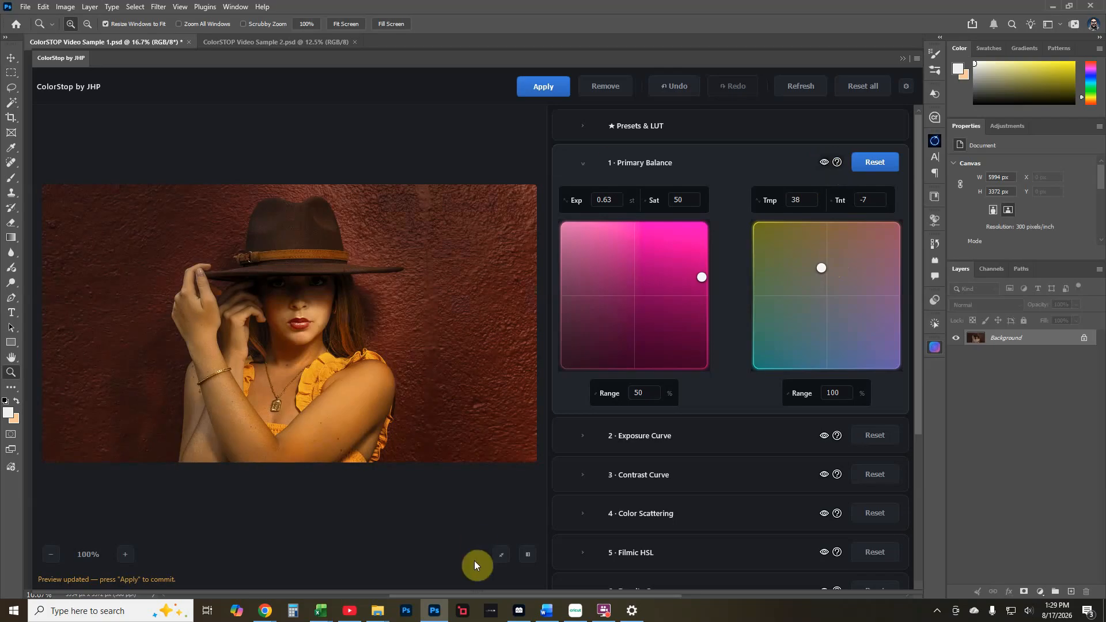
pyautogui.click(529, 557)
pyautogui.moveTo(291, 302); pyautogui.dragTo(304, 352)
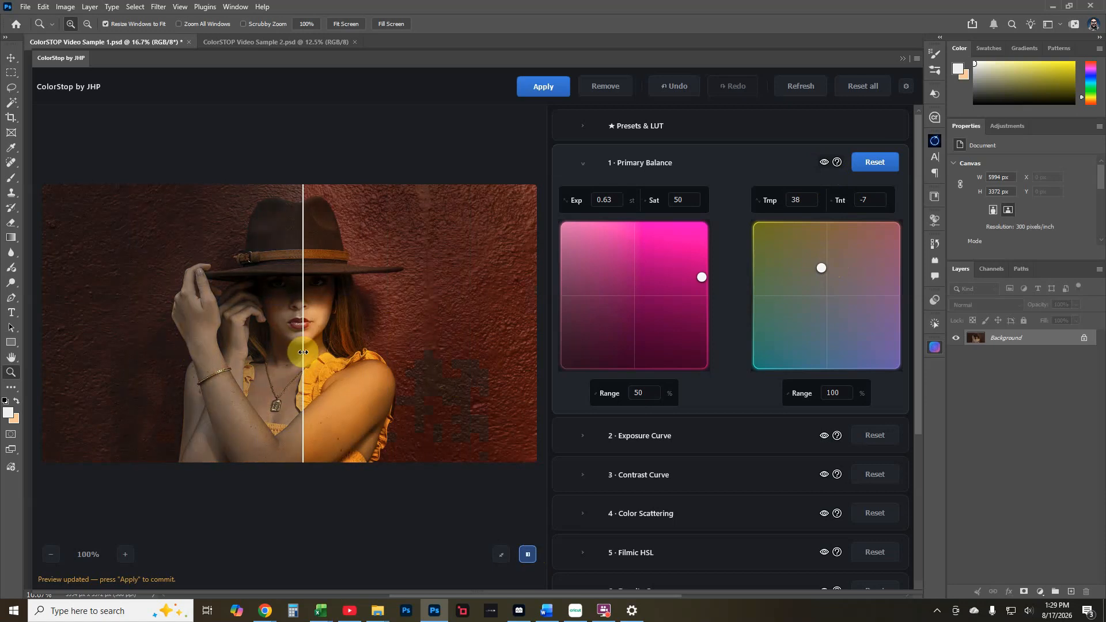
pyautogui.click(527, 556)
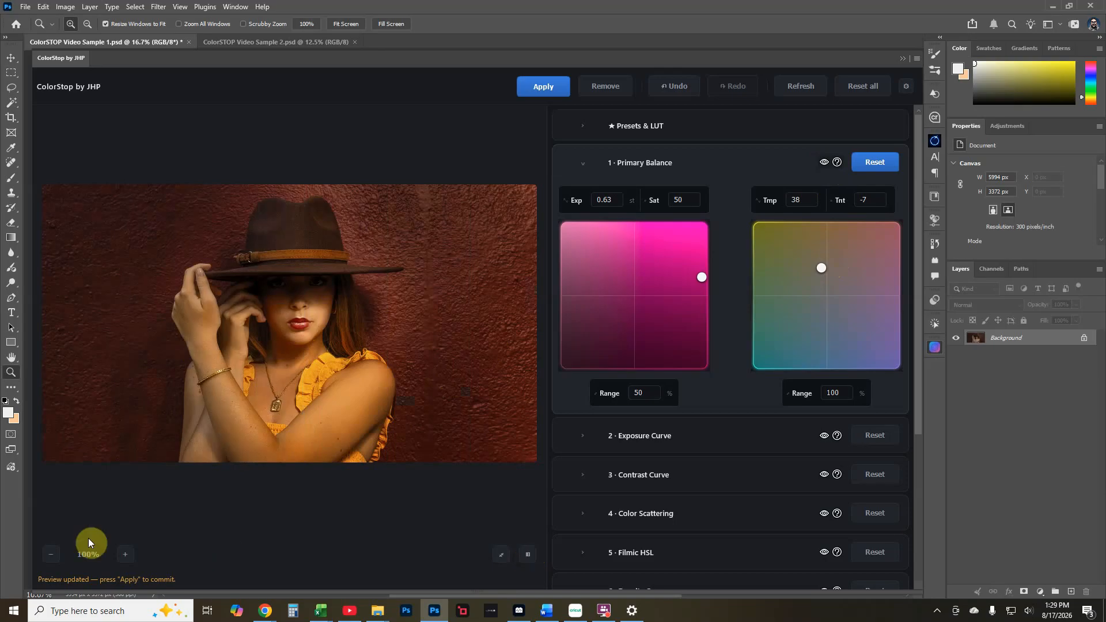
# Inspect the graded portrait up close at 195% zoom, and read the Primary Balance help text.
pyautogui.click(125, 554)
pyautogui.click(125, 554)
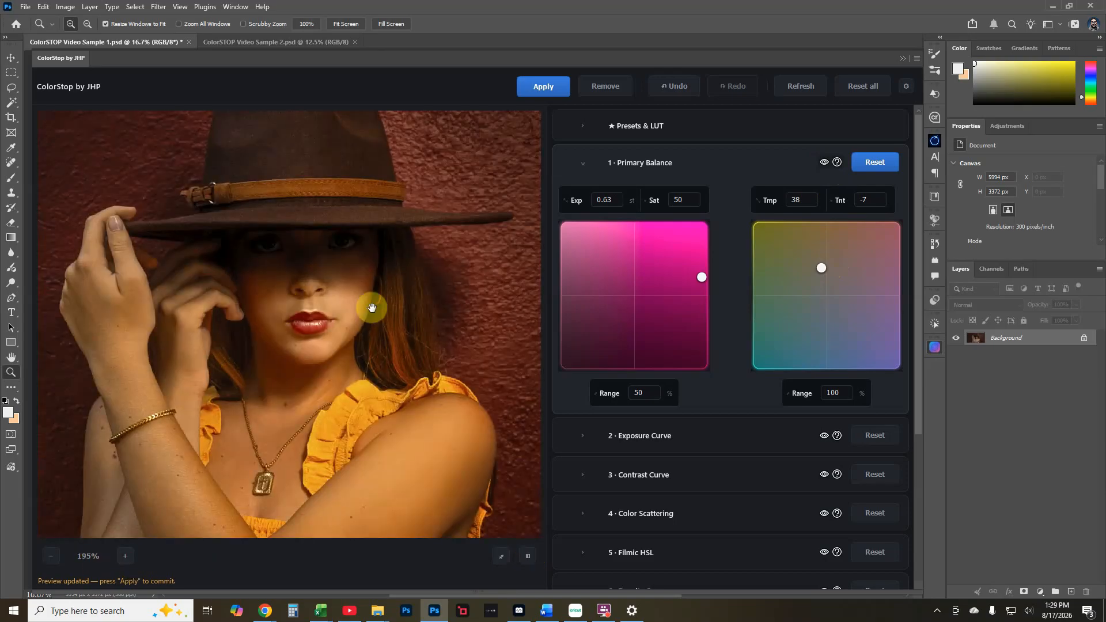
pyautogui.click(50, 559)
pyautogui.click(51, 560)
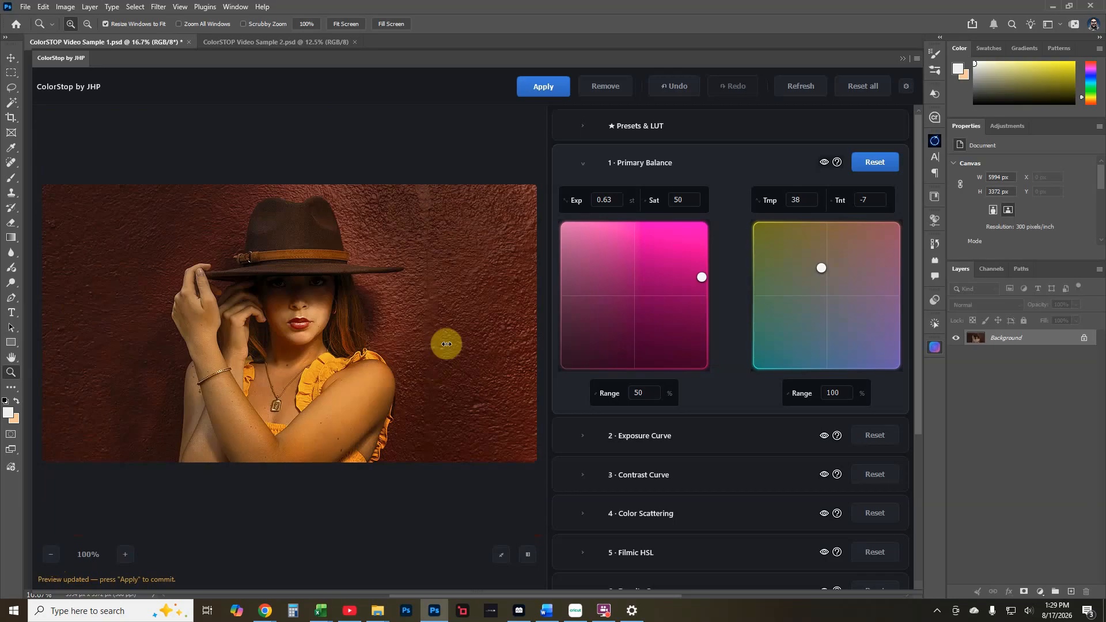
pyautogui.click(837, 164)
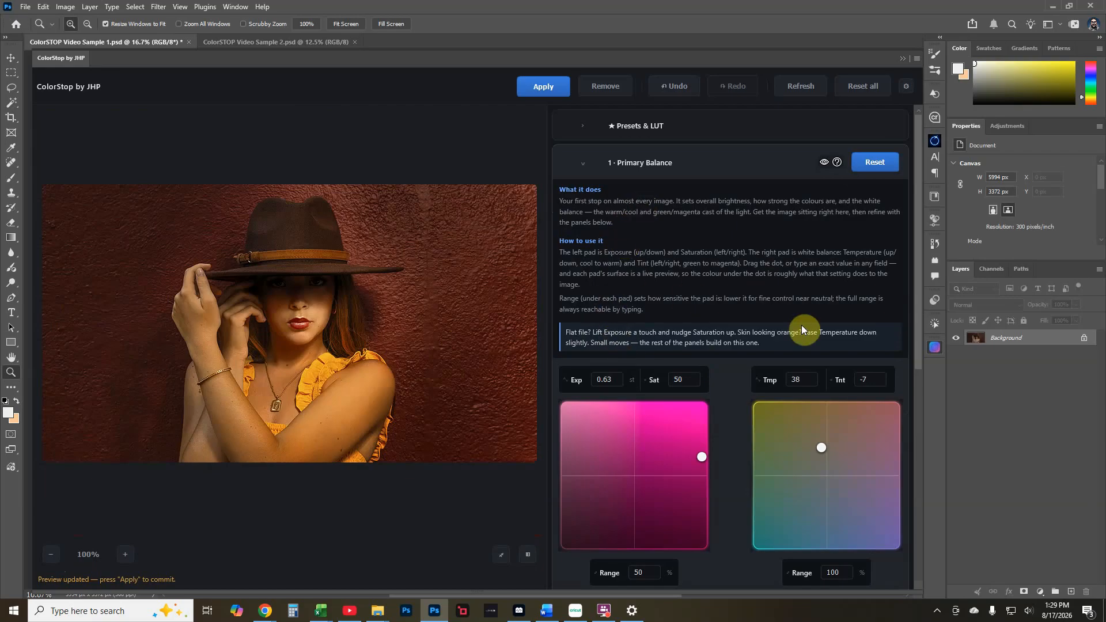
pyautogui.click(837, 162)
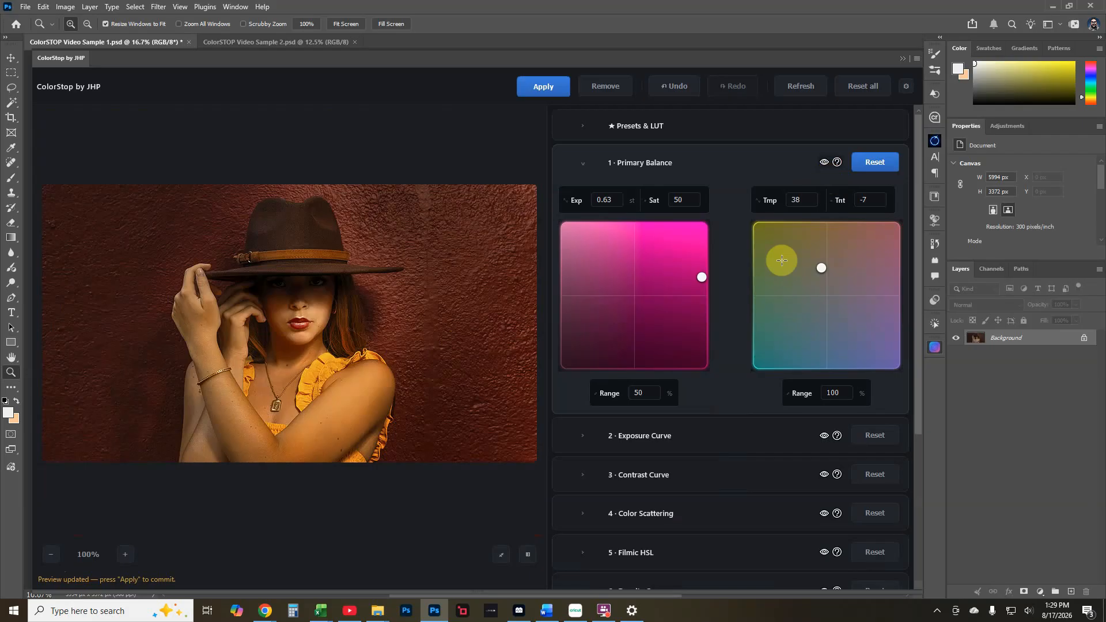
# Reset Primary Balance and undo that reset, and open the Exposure Curve section in its place.
pyautogui.click(876, 163)
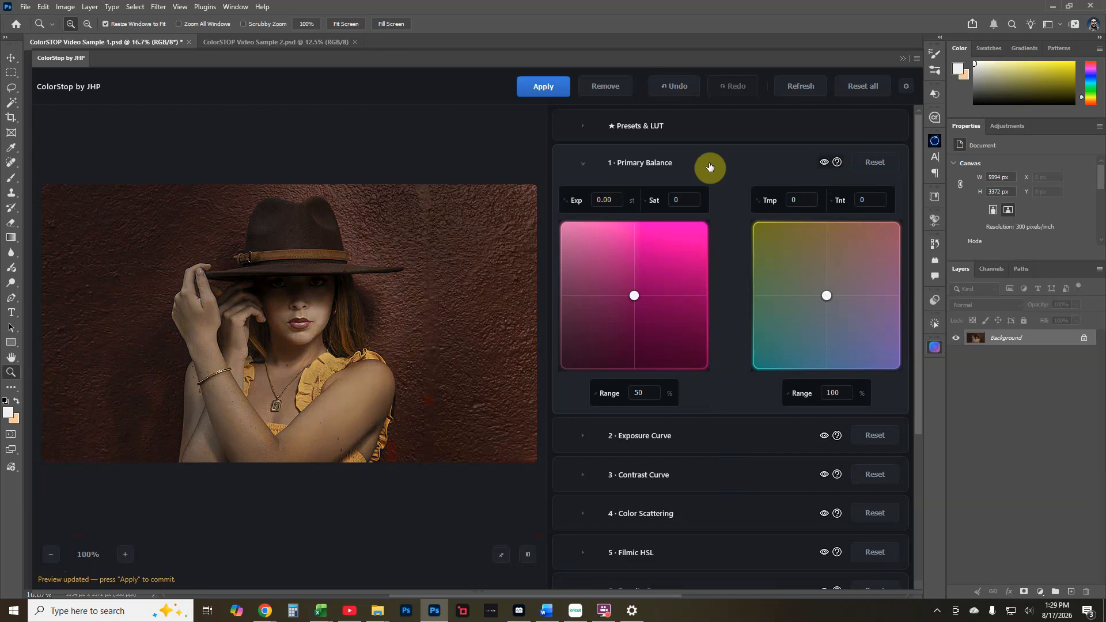
pyautogui.click(679, 88)
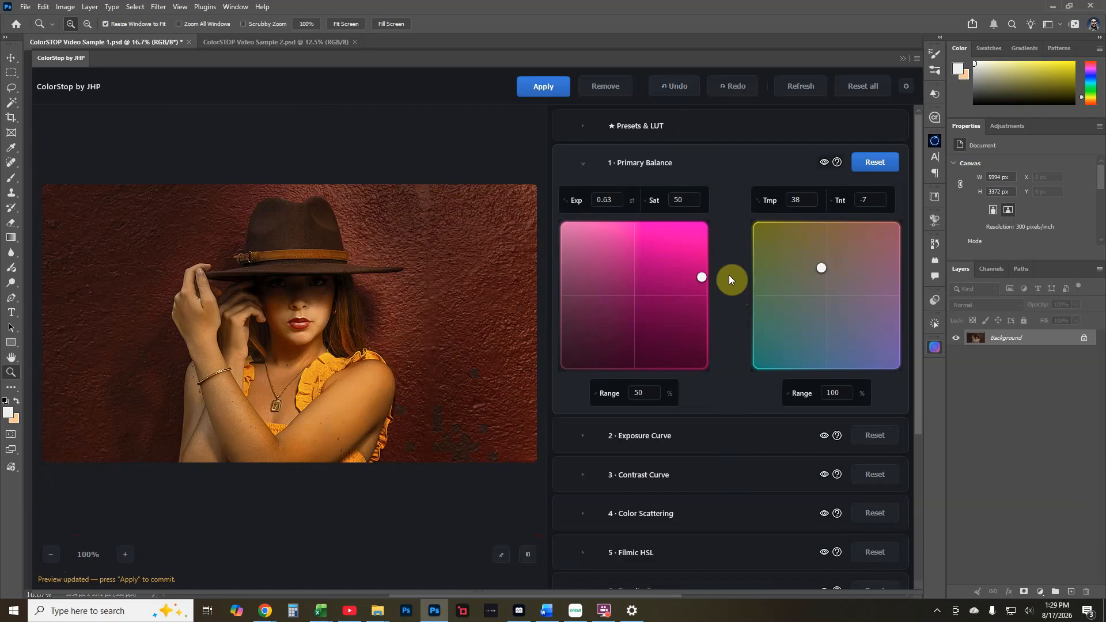
pyautogui.click(599, 169)
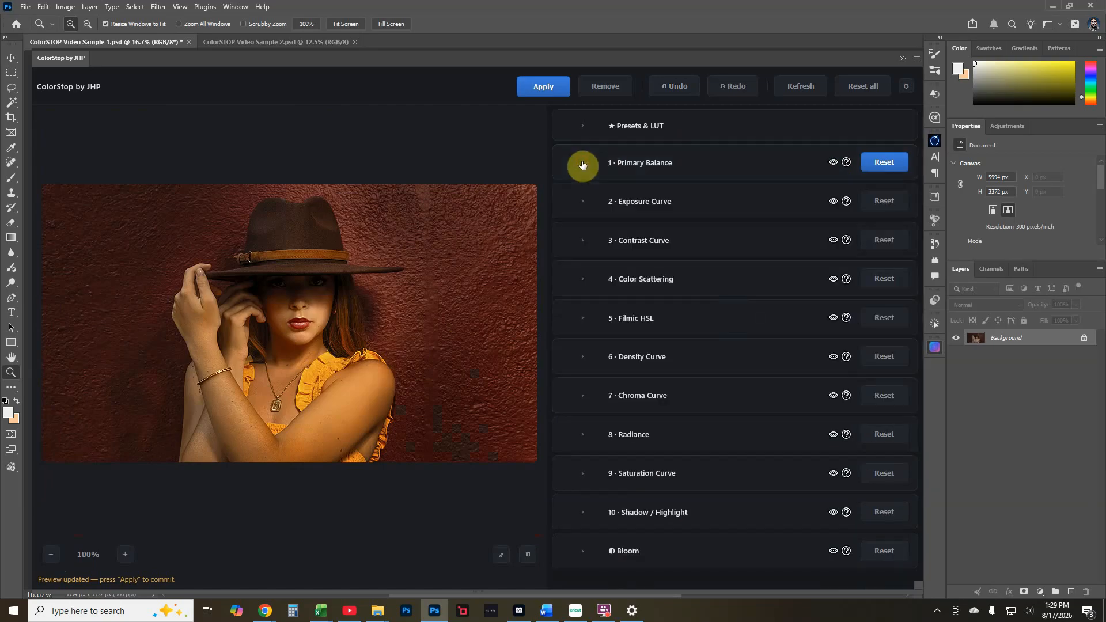
pyautogui.click(583, 203)
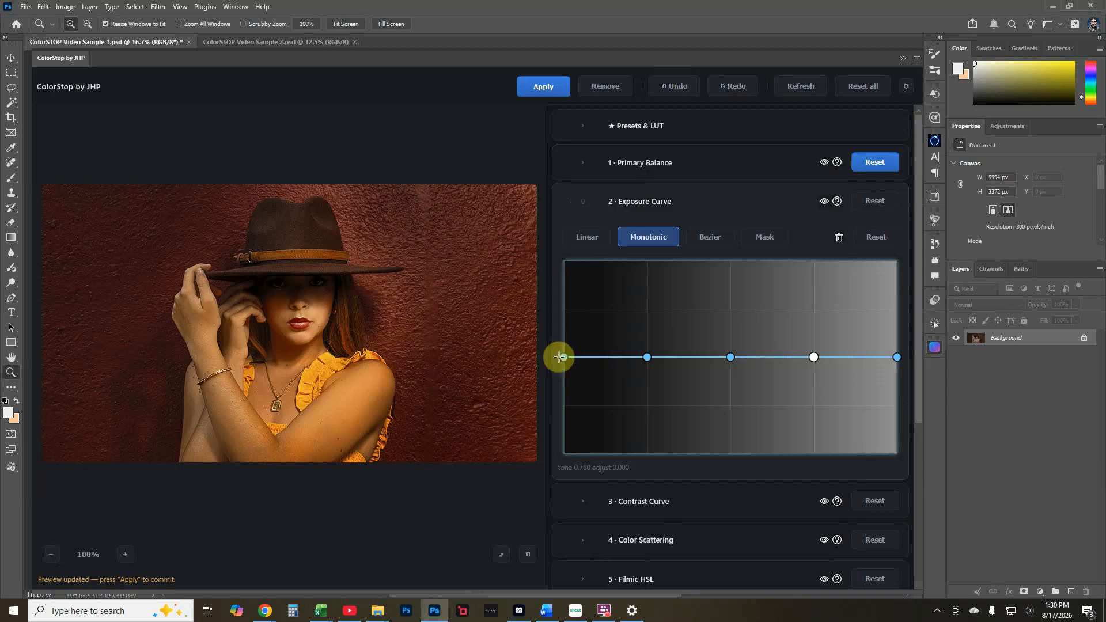
# Try adding extra points on the Monotonic exposure curve, one at about tone 0.377, and delete them.
pyautogui.click(690, 357)
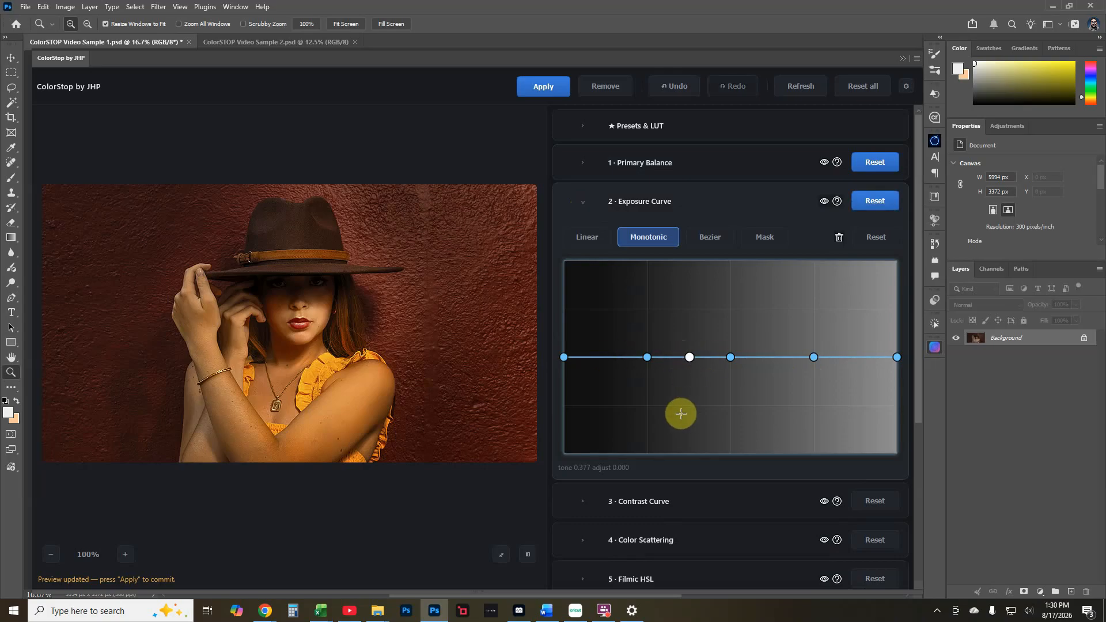
pyautogui.click(605, 358)
pyautogui.doubleClick(607, 357)
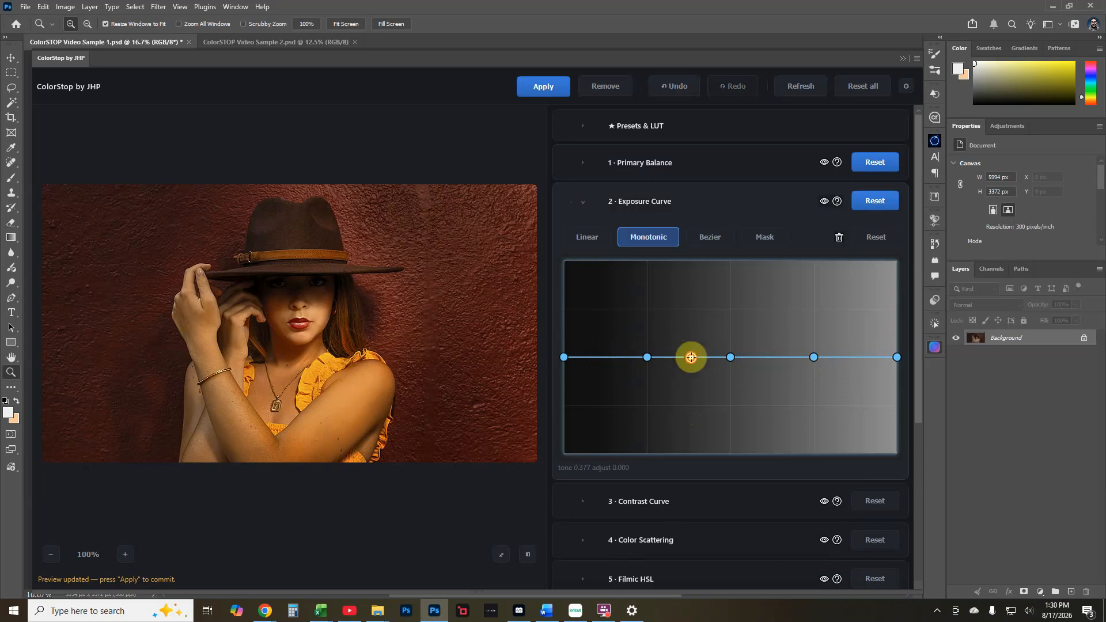
pyautogui.doubleClick(690, 357)
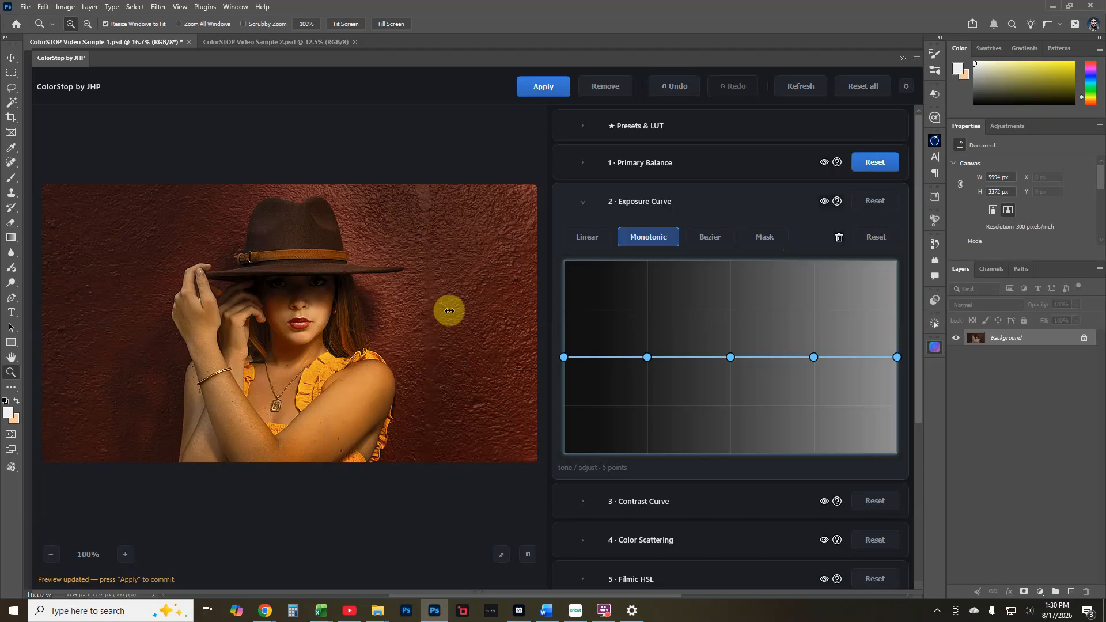
# Preview the Exposure Curve masks for the points at tone 0.75, 0.5, 0.25 and 0 on the portrait.
pyautogui.click(772, 242)
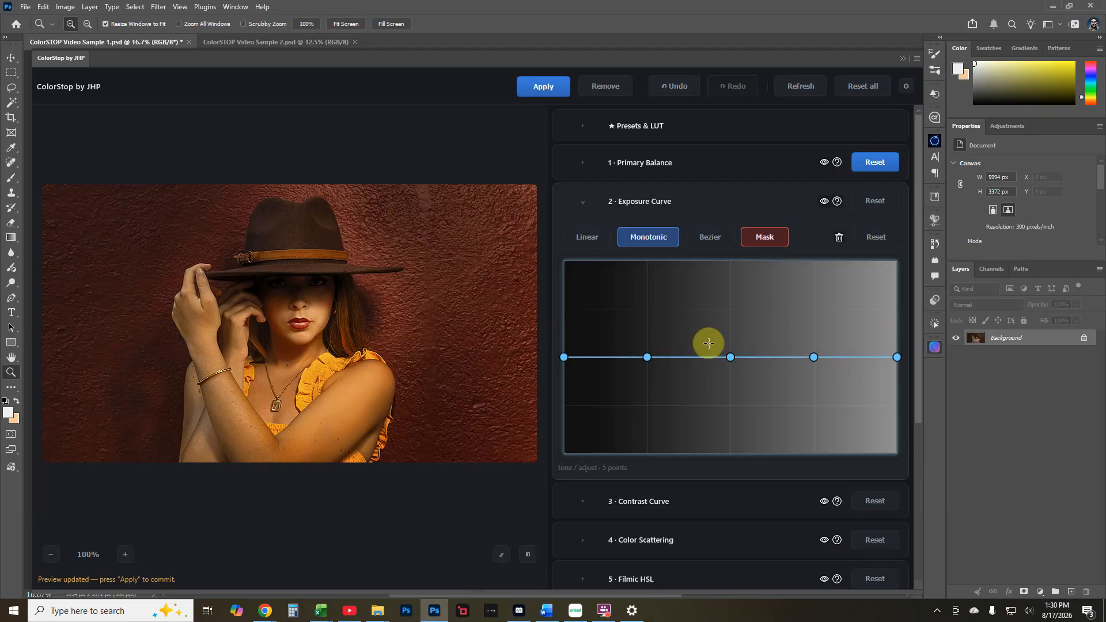
pyautogui.click(814, 357)
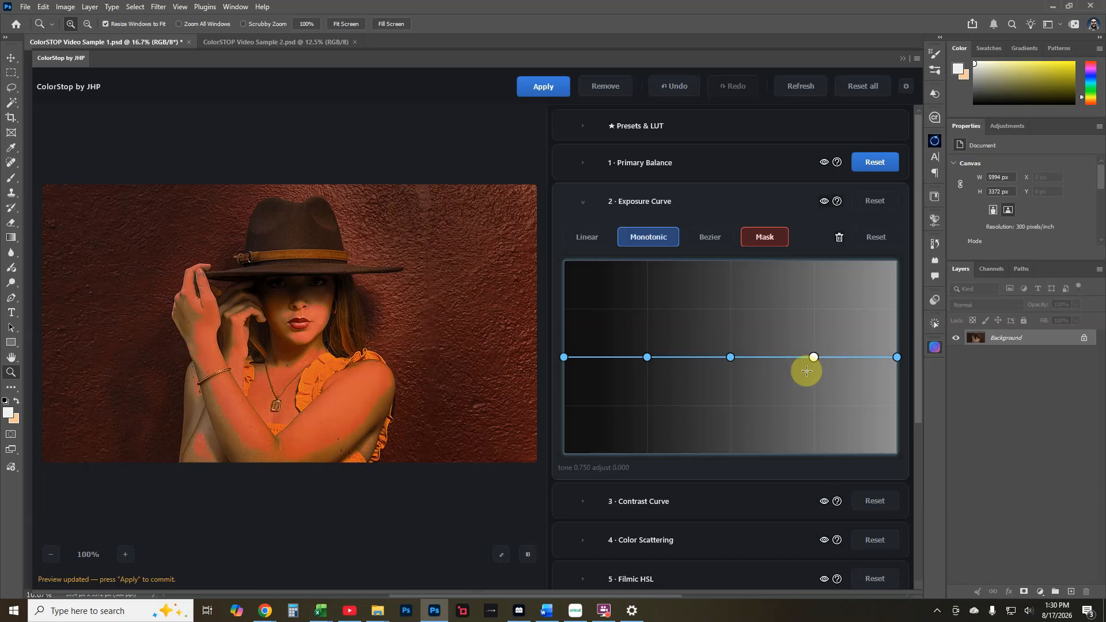
pyautogui.click(761, 239)
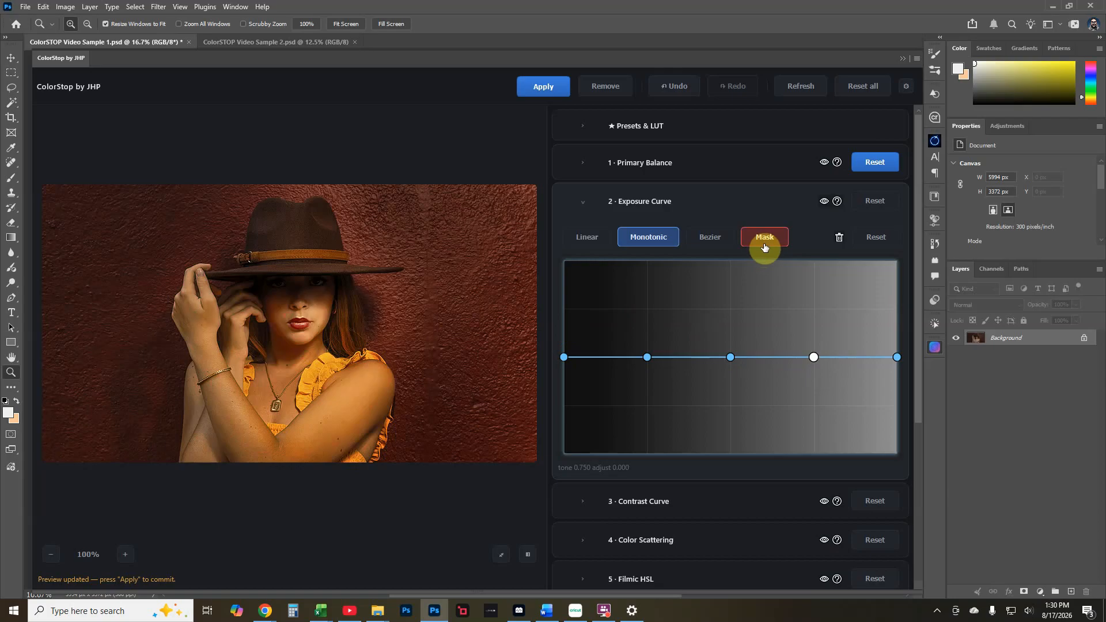
pyautogui.click(765, 245)
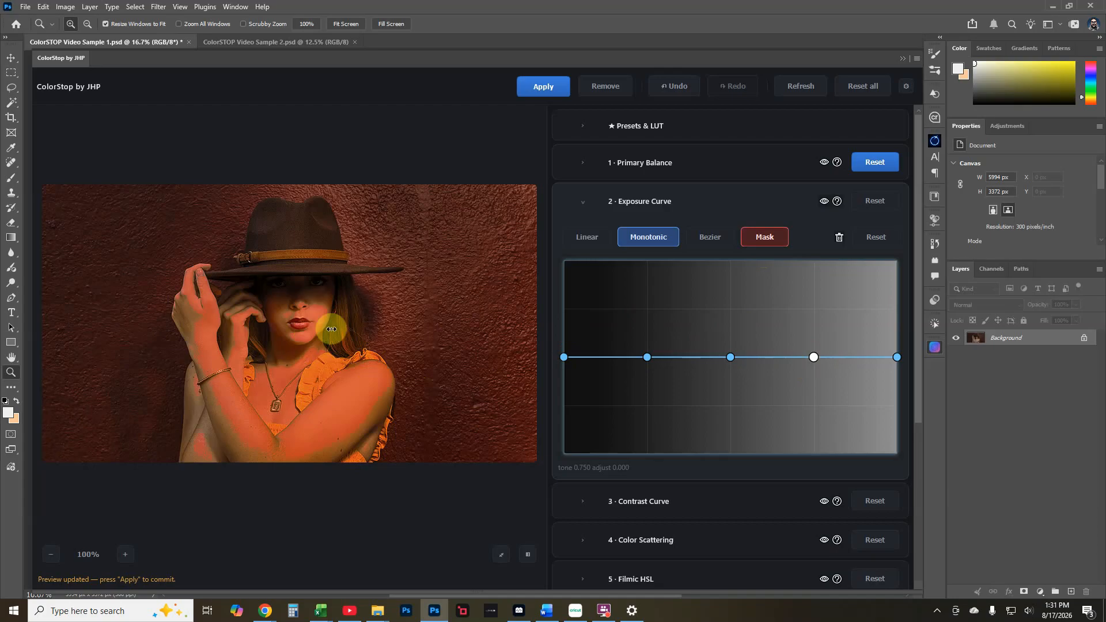
pyautogui.click(730, 357)
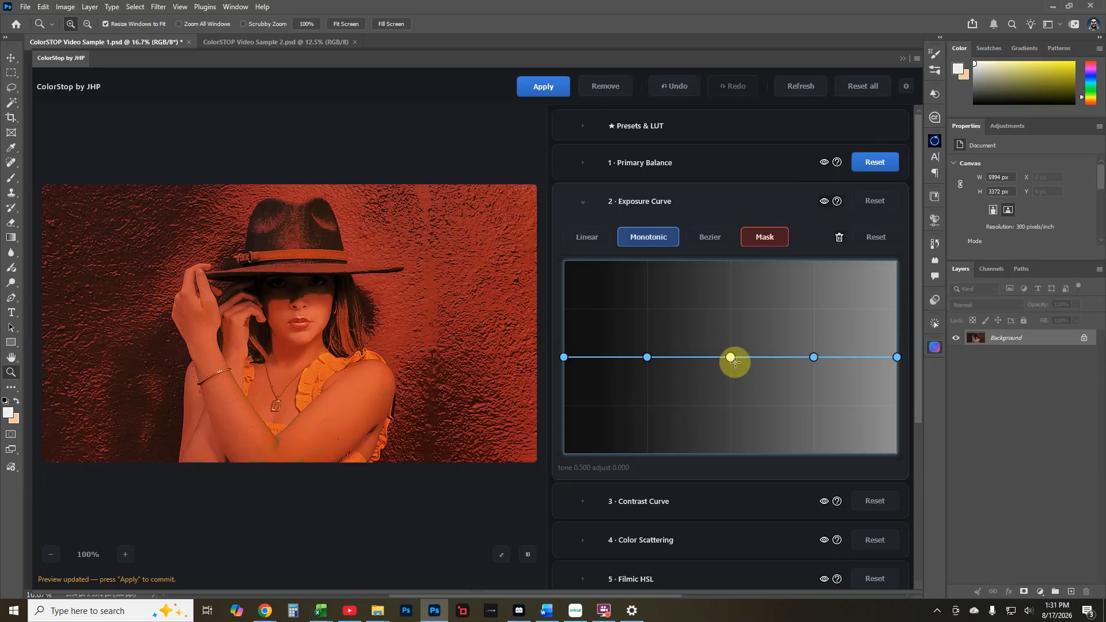
pyautogui.click(646, 358)
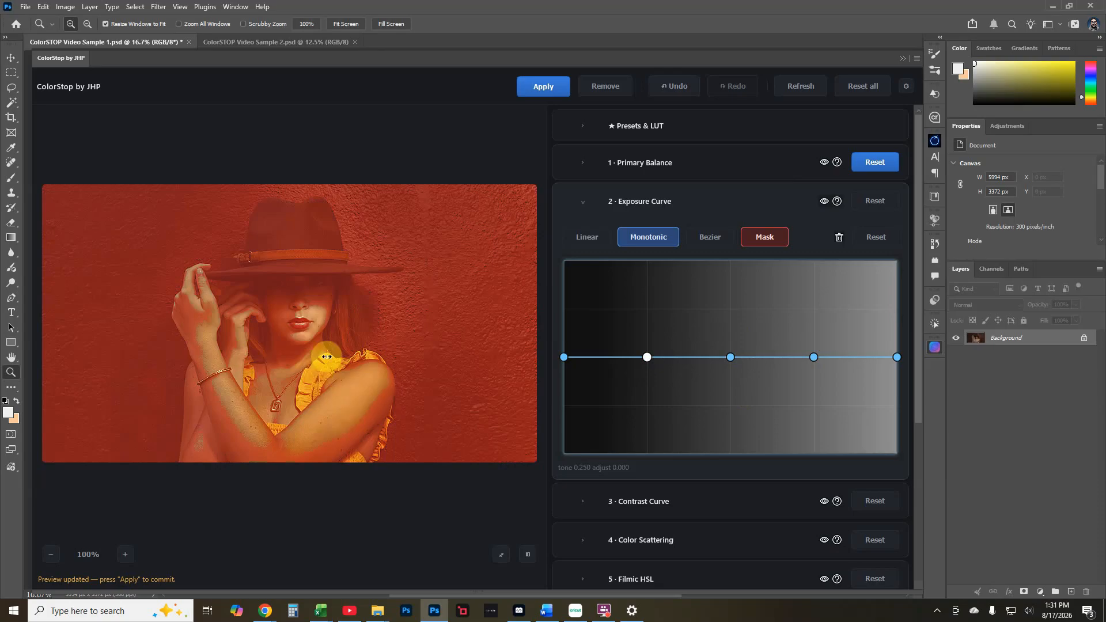
pyautogui.click(565, 357)
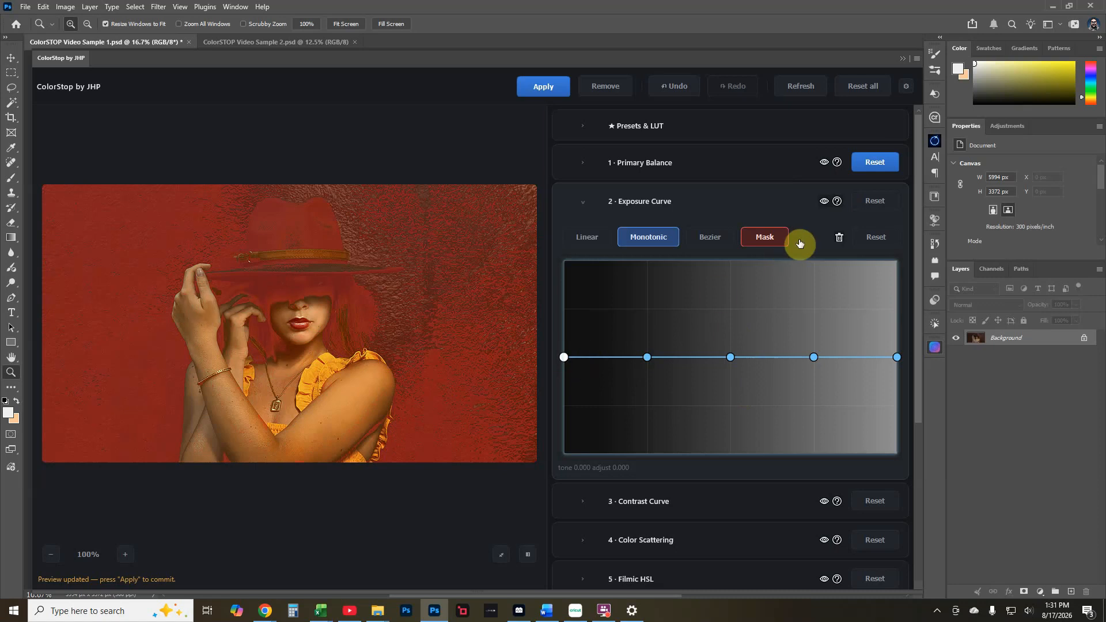
pyautogui.click(769, 239)
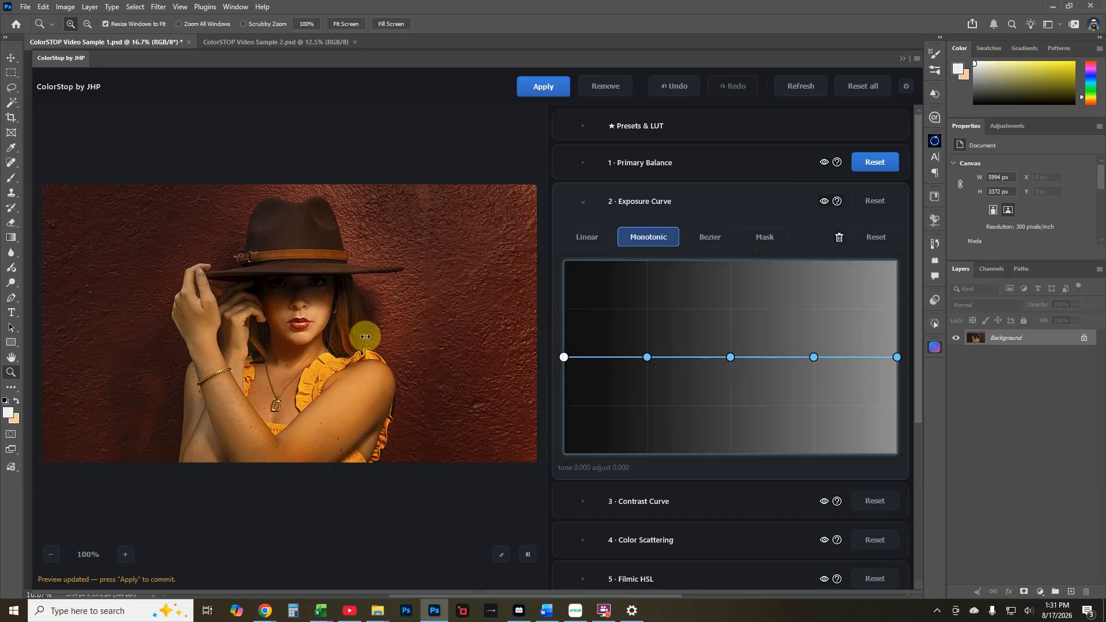
# Check the Exposure Curve masks of the points at tone 1, 0.25 and 0 again, comparing against the unmasked portrait.
pyautogui.click(771, 243)
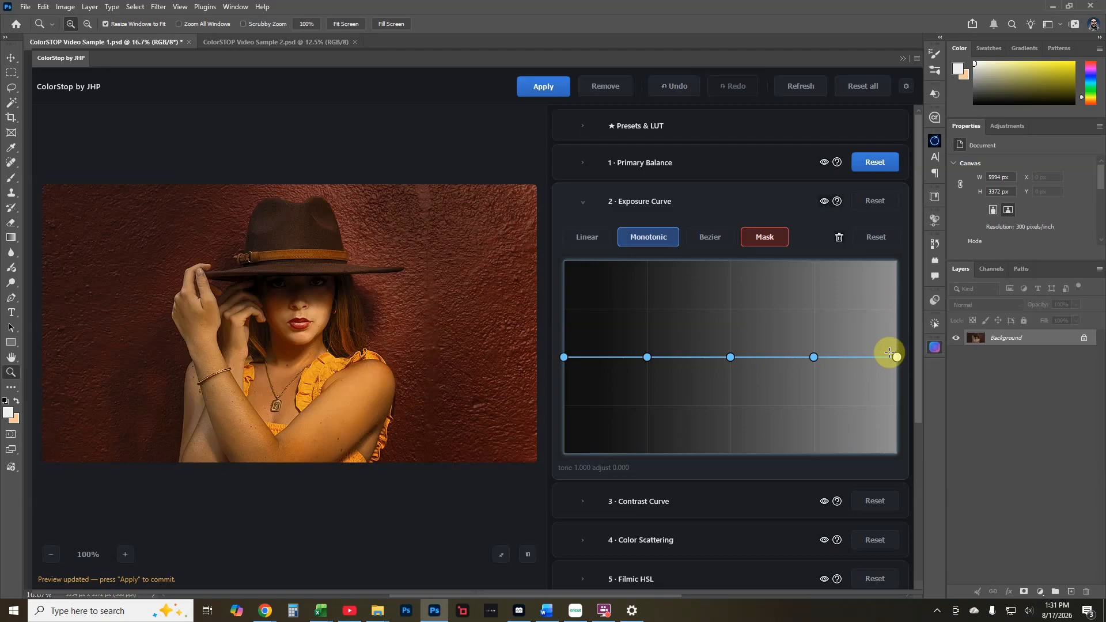
pyautogui.click(766, 248)
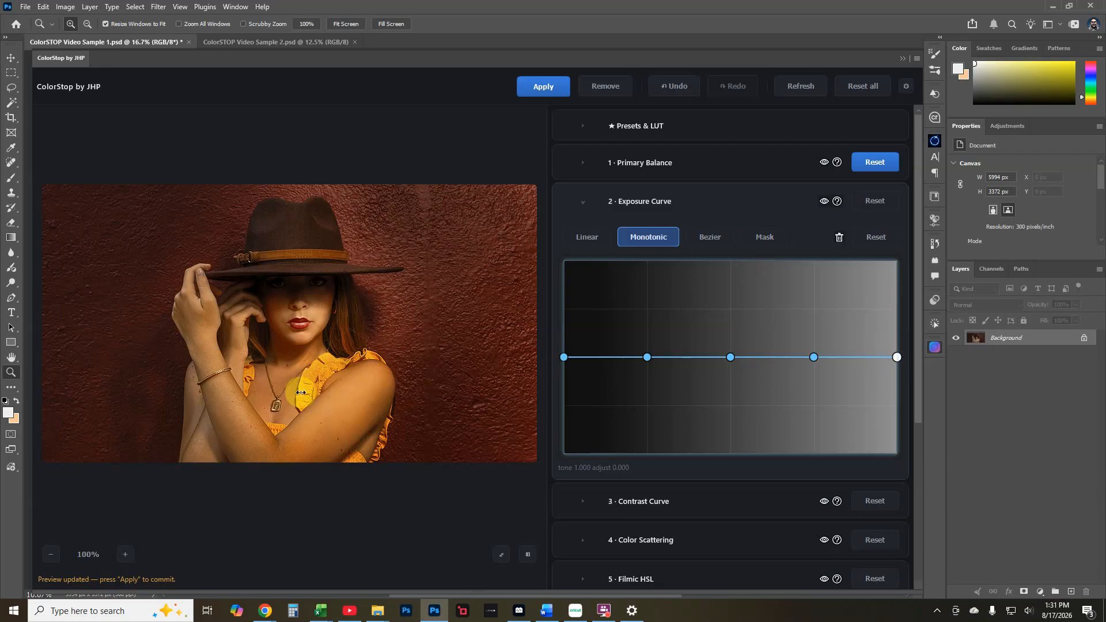
pyautogui.click(767, 241)
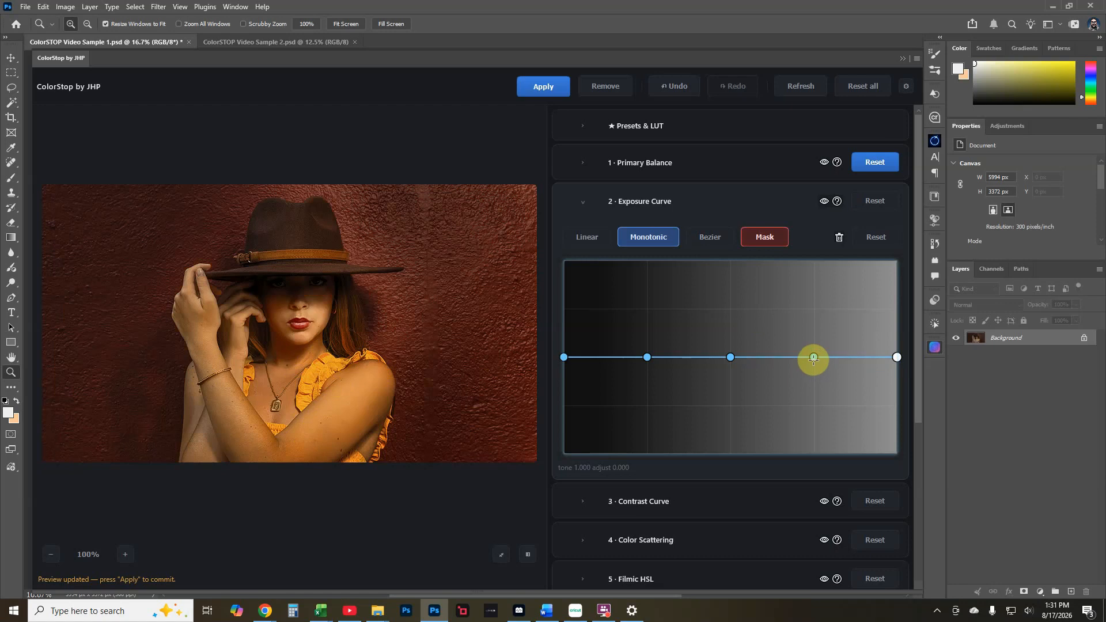
pyautogui.click(640, 360)
pyautogui.moveTo(296, 285)
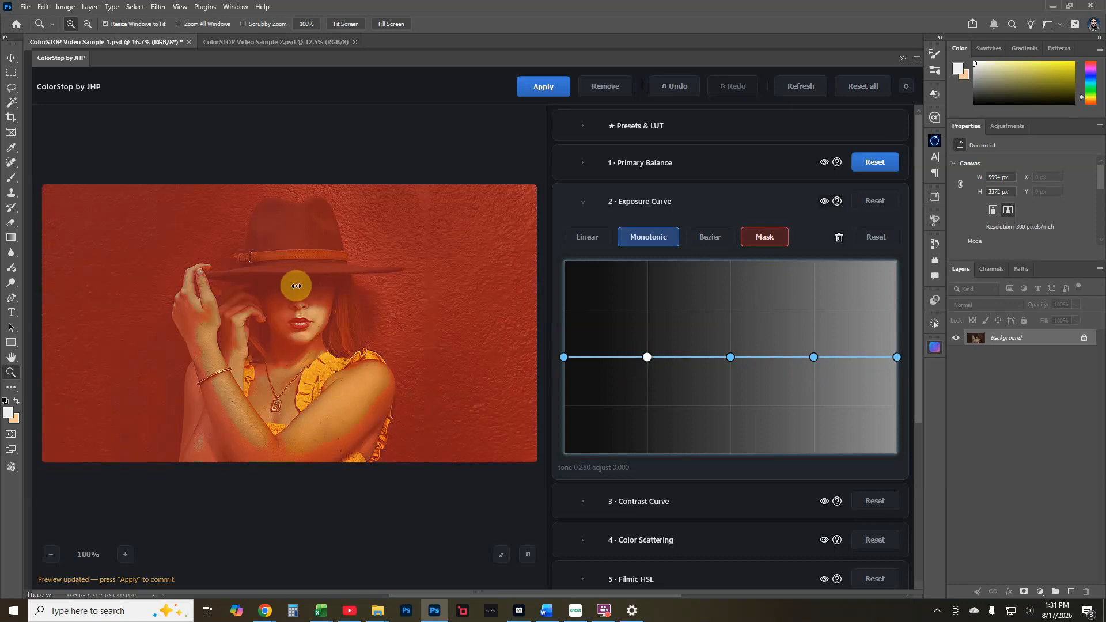
pyautogui.click(564, 357)
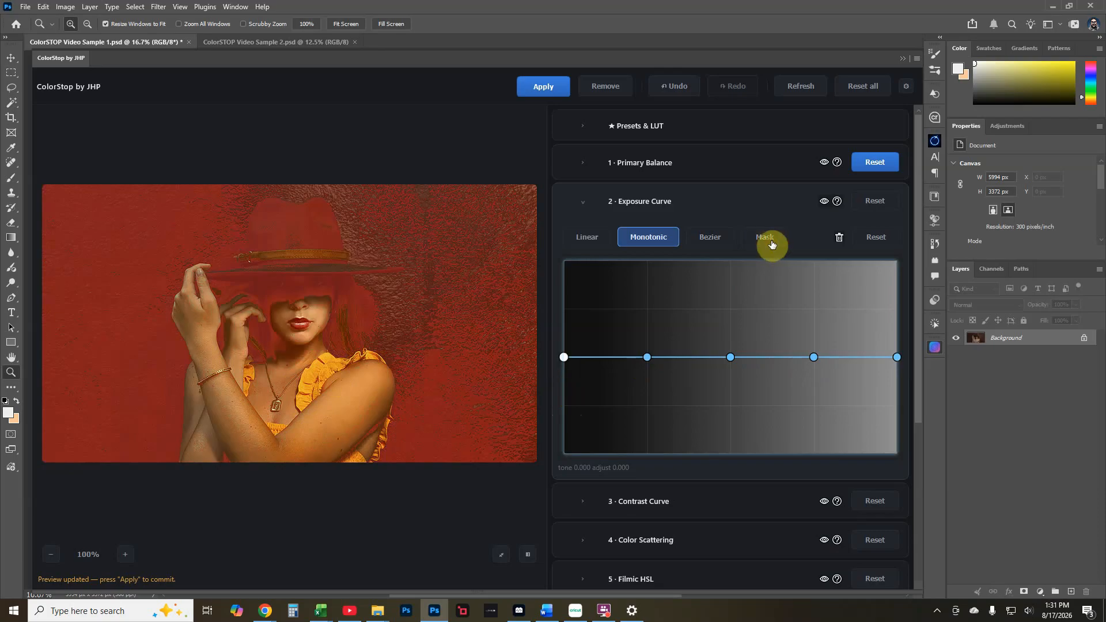
# Lower the Exposure Curve's black point to about -0.262, and pull the quarter-tone and middle points slightly down.
pyautogui.moveTo(565, 358); pyautogui.dragTo(562, 373)
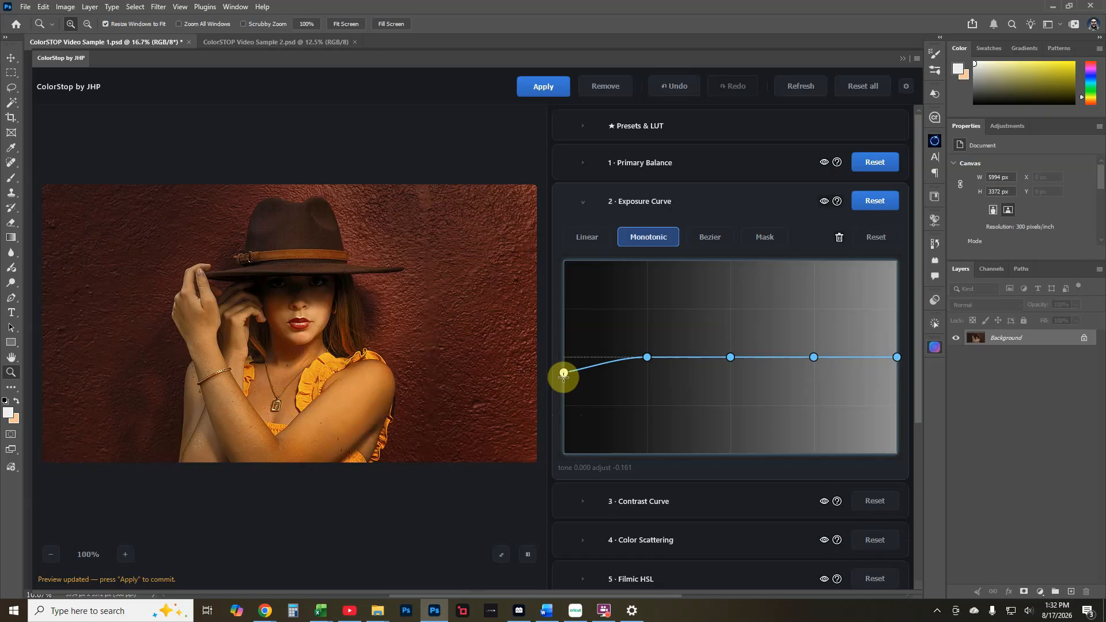
pyautogui.moveTo(565, 374); pyautogui.dragTo(563, 391)
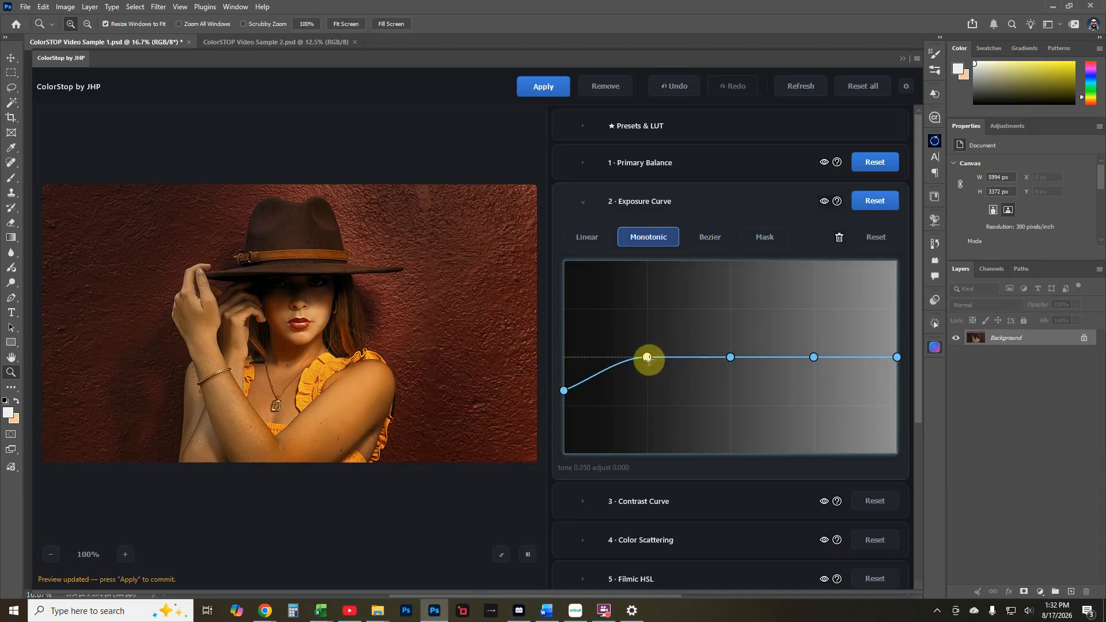
pyautogui.moveTo(649, 359); pyautogui.dragTo(645, 369)
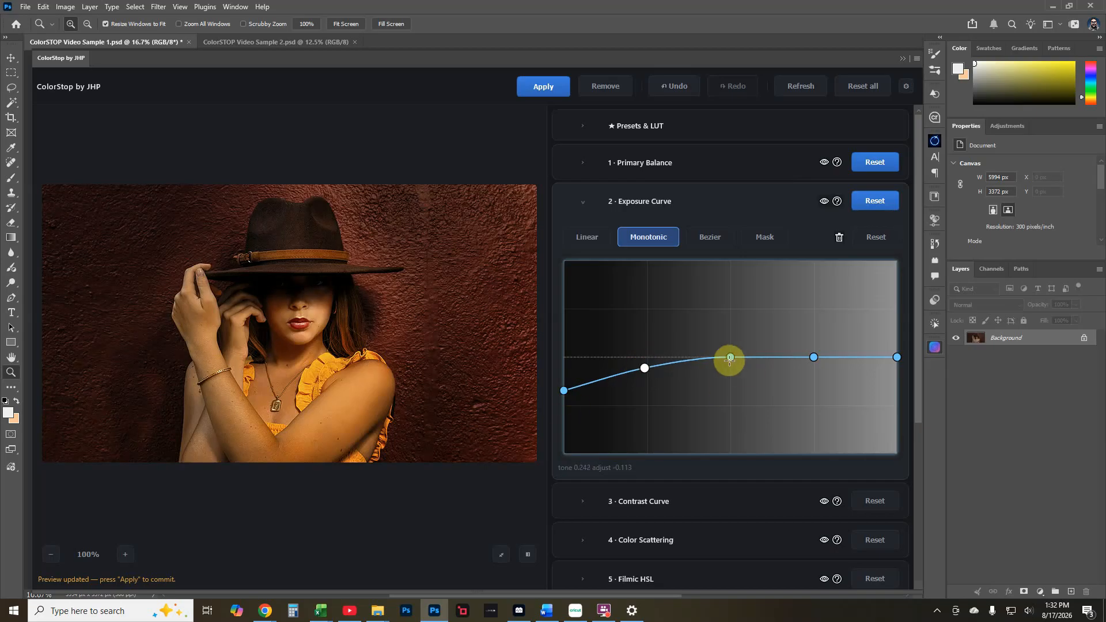
pyautogui.moveTo(730, 358); pyautogui.dragTo(734, 360)
pyautogui.moveTo(644, 370); pyautogui.dragTo(643, 366)
pyautogui.click(564, 387)
pyautogui.moveTo(563, 383); pyautogui.dragTo(563, 382)
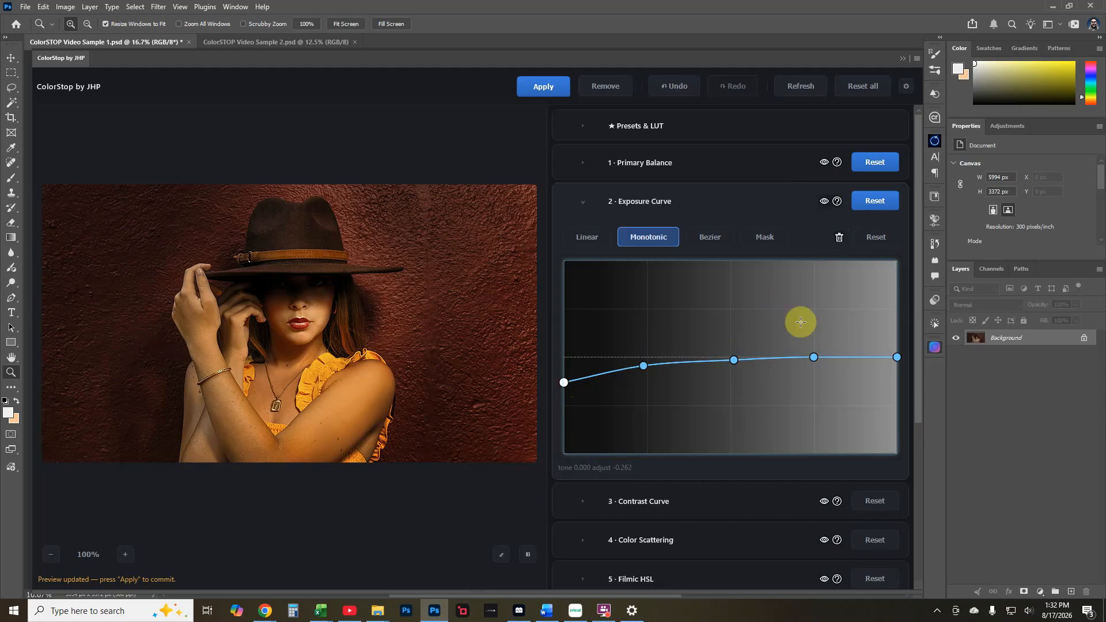
# In Contrast Curve, preview the tone 0.75 mask and lower the points to about -0.013 at tone 0.761 and -0.048 at tone 0.509.
pyautogui.scroll(-2, 732, 363)
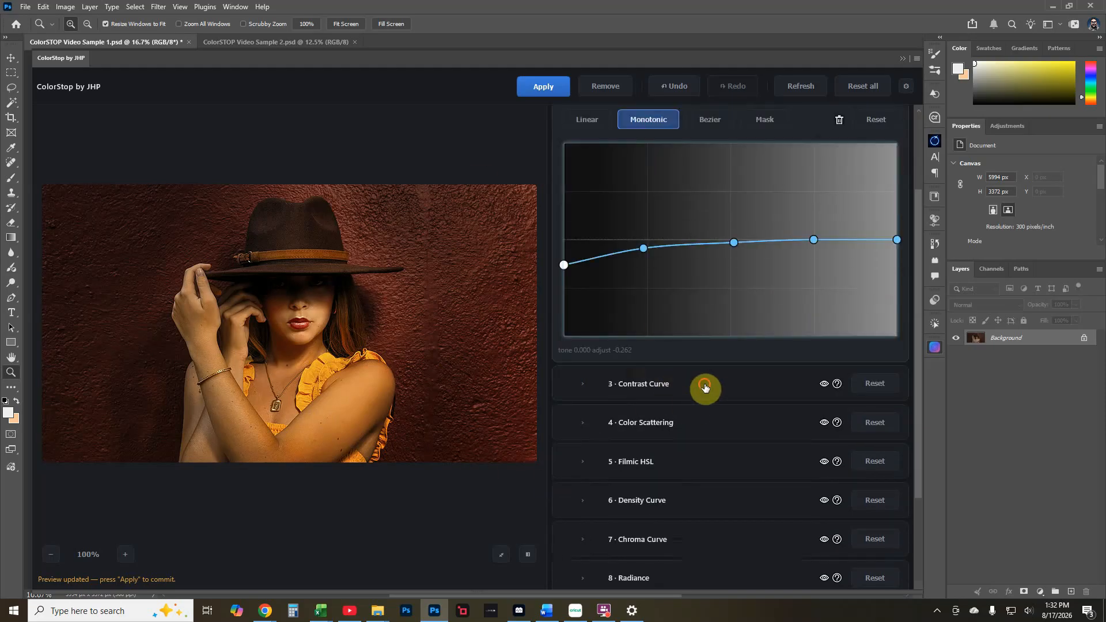
pyautogui.click(704, 386)
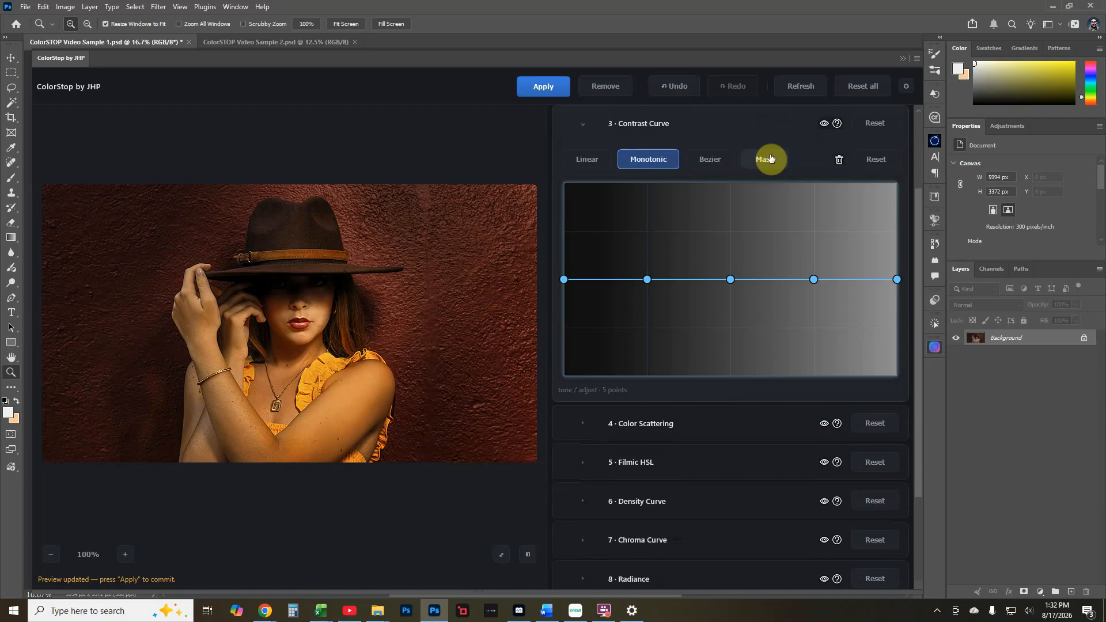
pyautogui.click(772, 166)
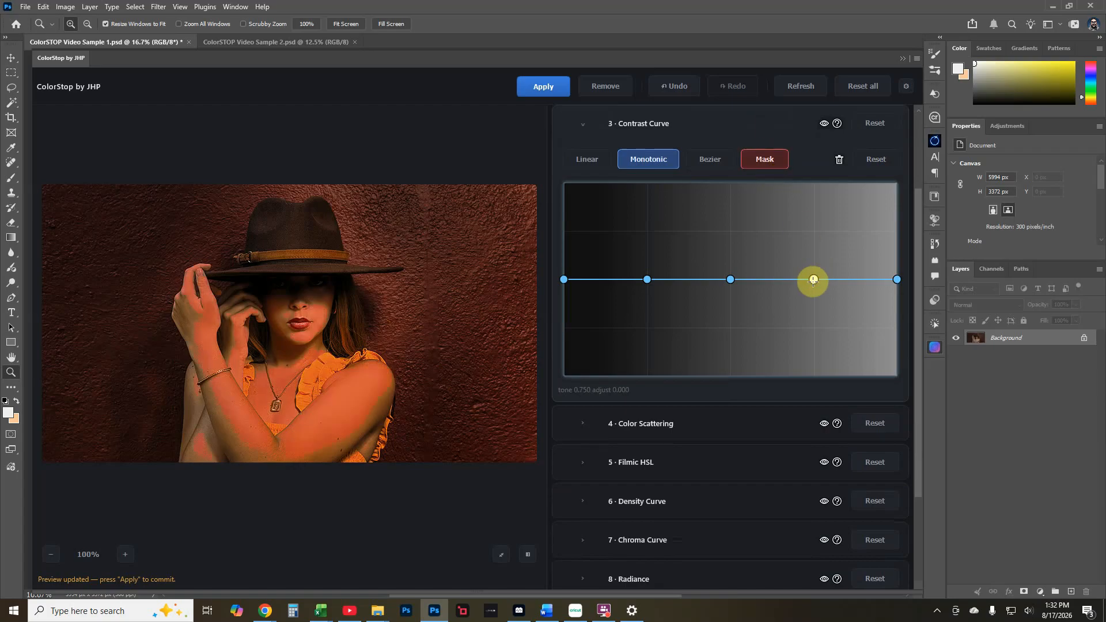
pyautogui.click(813, 280)
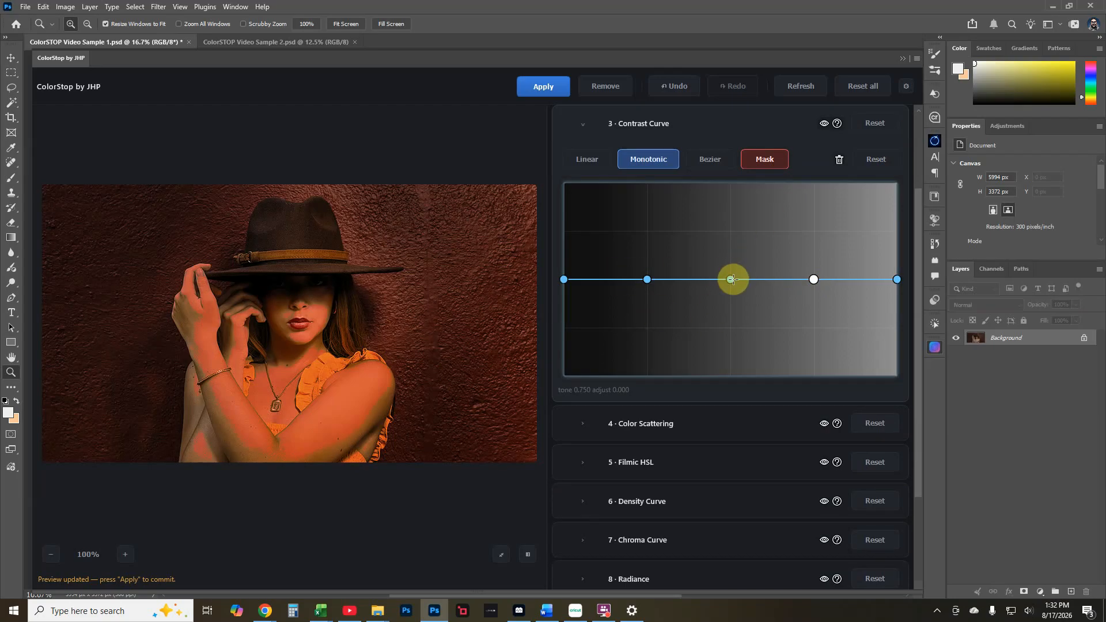
pyautogui.click(768, 167)
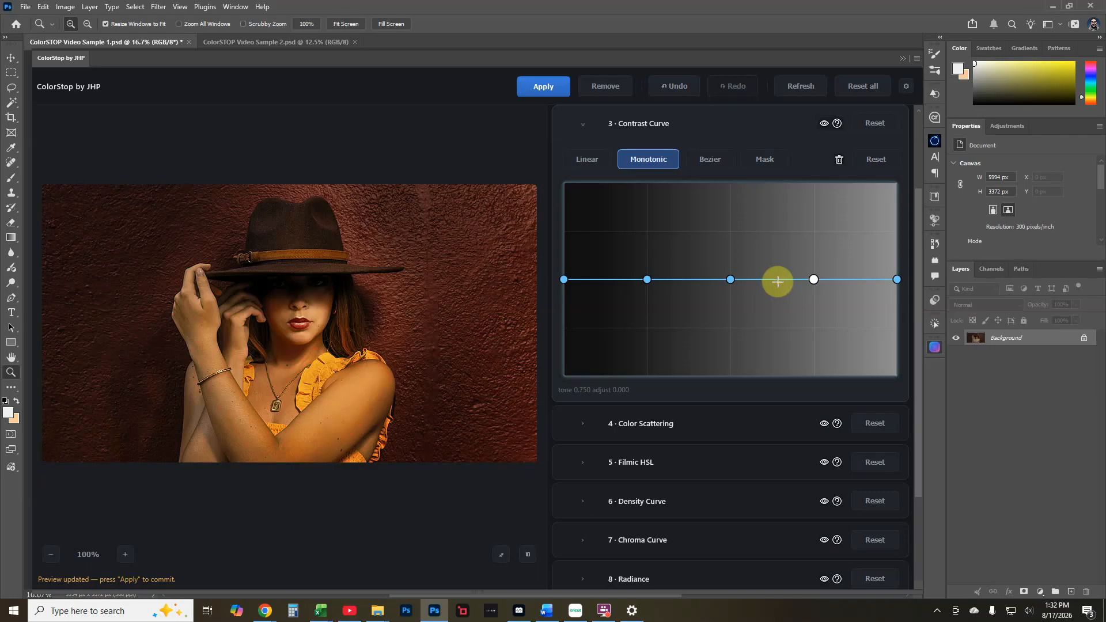
pyautogui.moveTo(815, 279)
pyautogui.mouseDown()
pyautogui.moveTo(816, 270)
pyautogui.moveTo(817, 291)
pyautogui.moveTo(818, 281)
pyautogui.mouseUp()
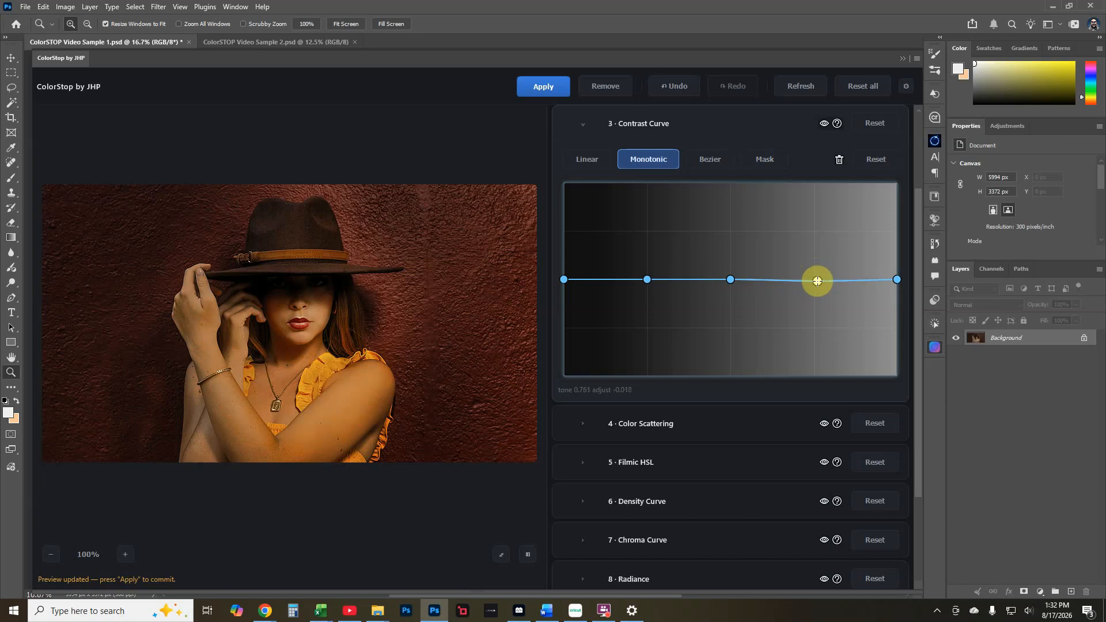
pyautogui.moveTo(731, 280)
pyautogui.mouseDown()
pyautogui.moveTo(733, 271)
pyautogui.moveTo(733, 284)
pyautogui.mouseUp()
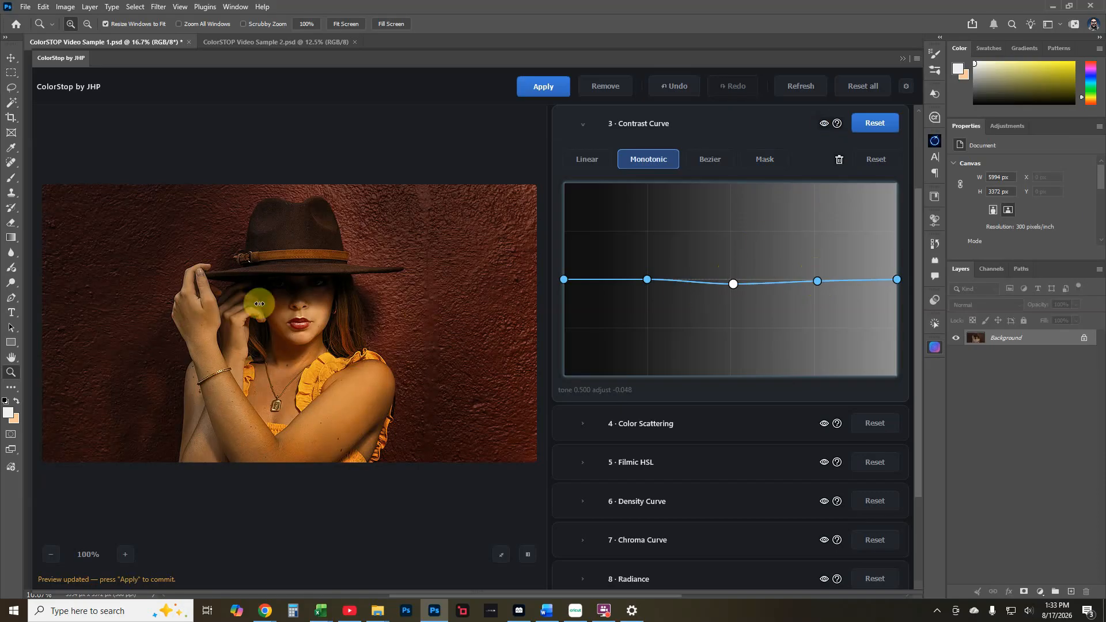
# Open the Color Scattering section and set both the Shadows and Highlights ranges to 50%.
pyautogui.scroll(-1, 742, 336)
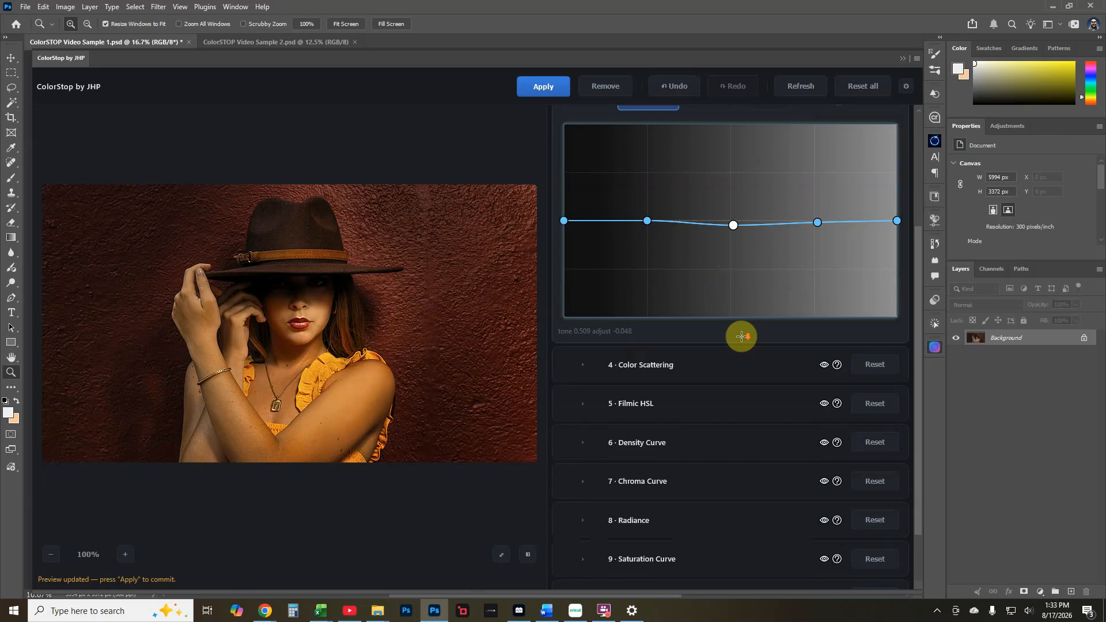
pyautogui.click(702, 367)
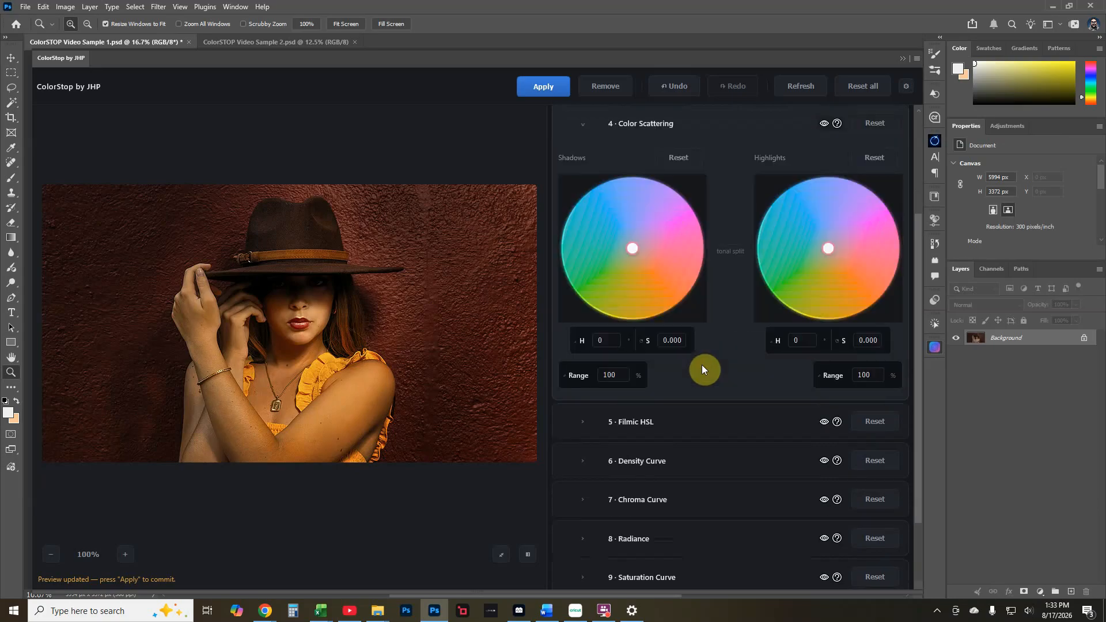
pyautogui.scroll(1, 702, 365)
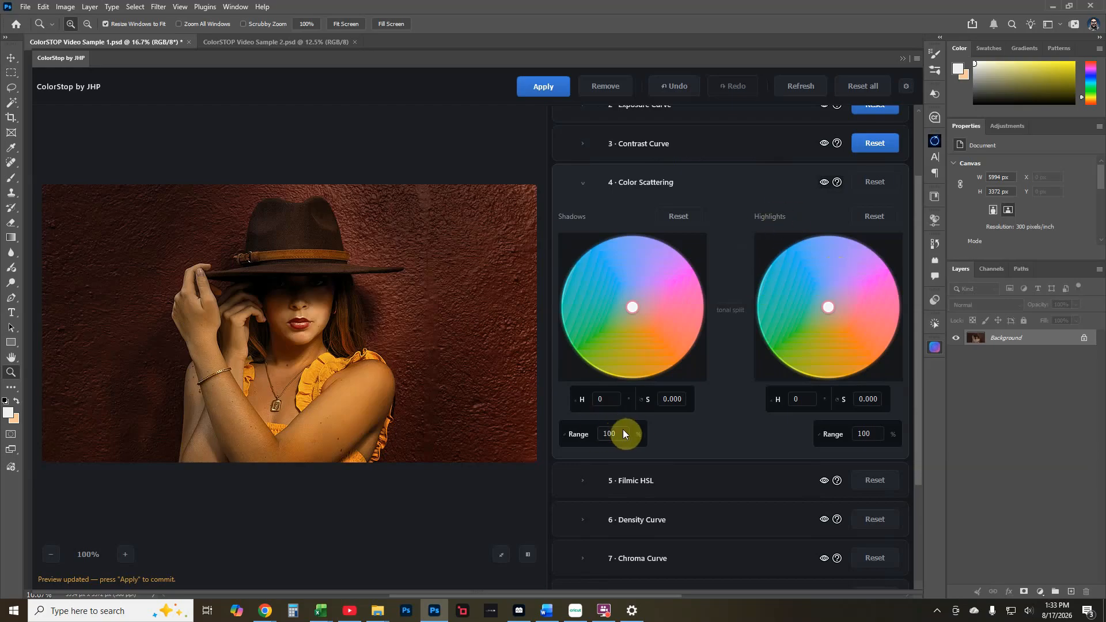
pyautogui.scroll(2, 687, 252)
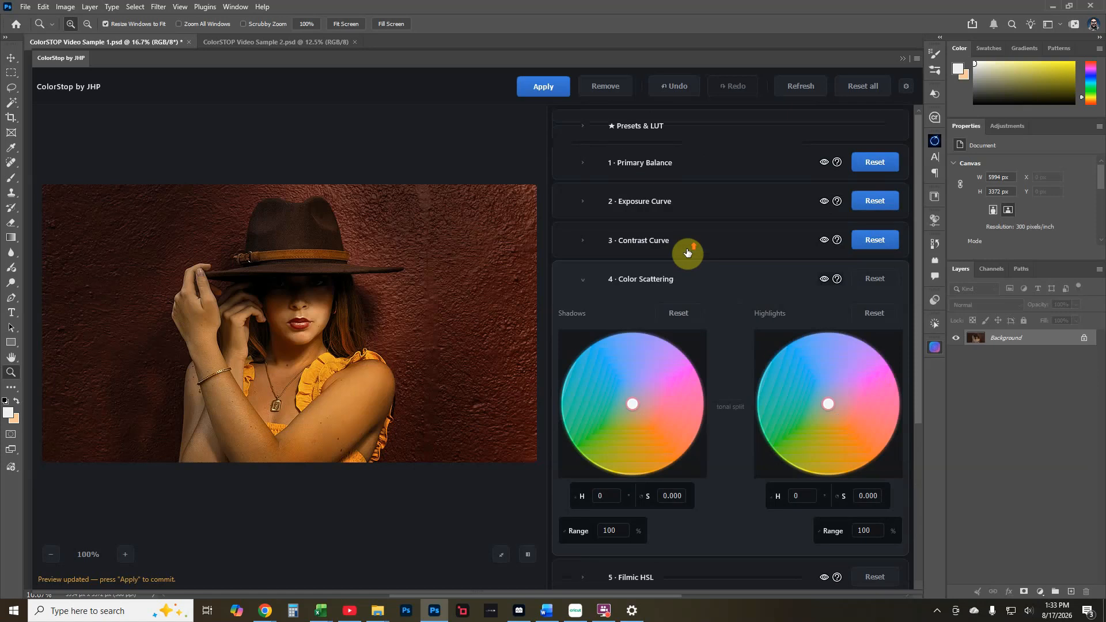
pyautogui.scroll(-2, 716, 282)
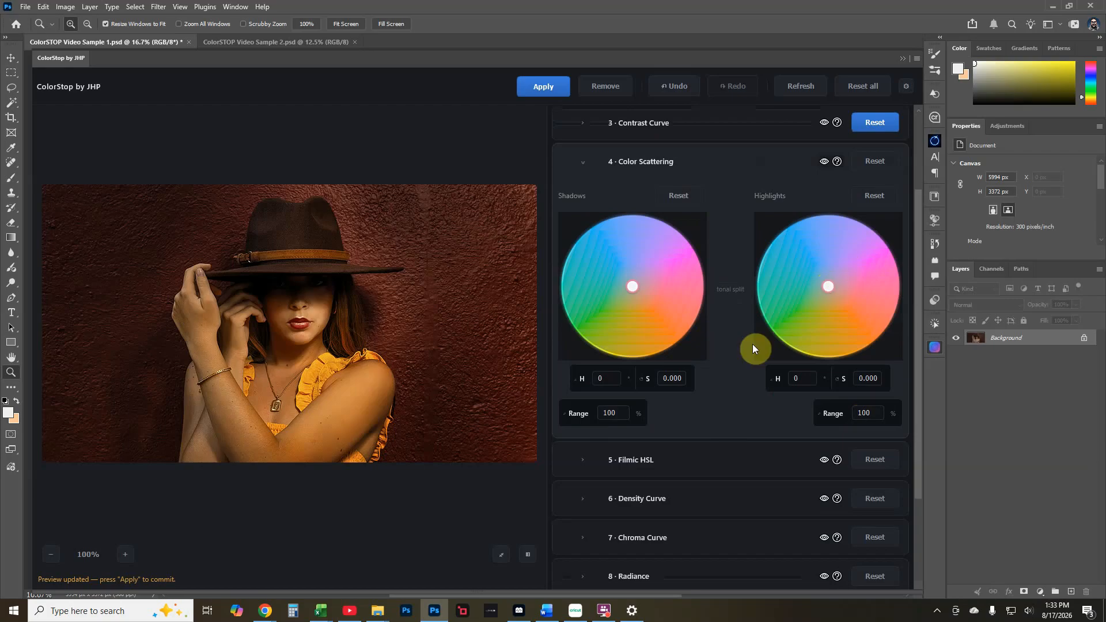
pyautogui.click(622, 413)
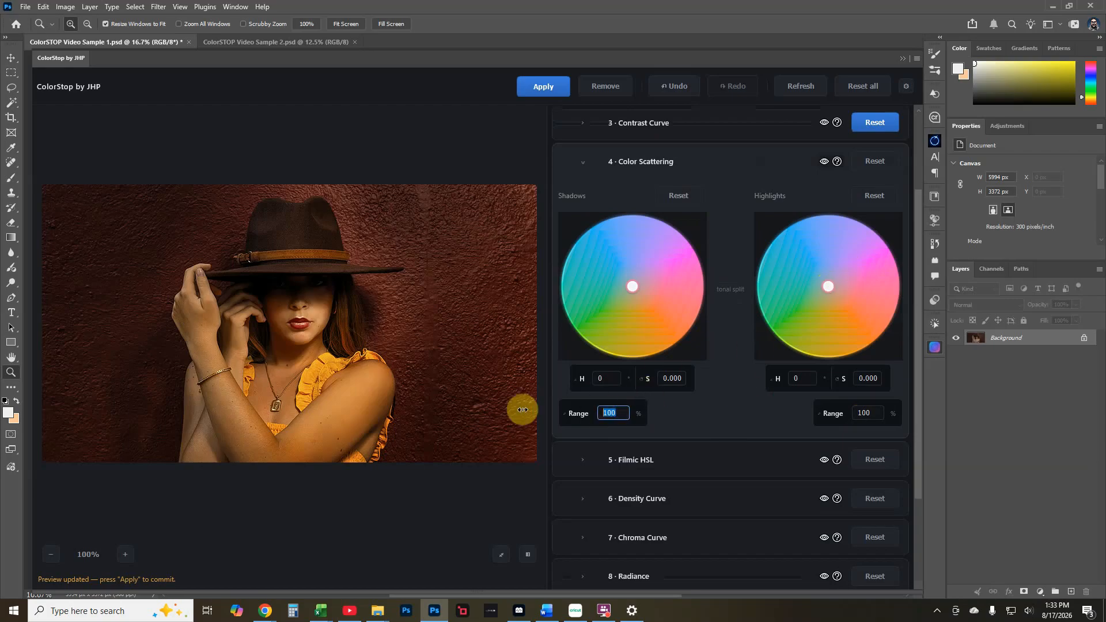
pyautogui.write('50')
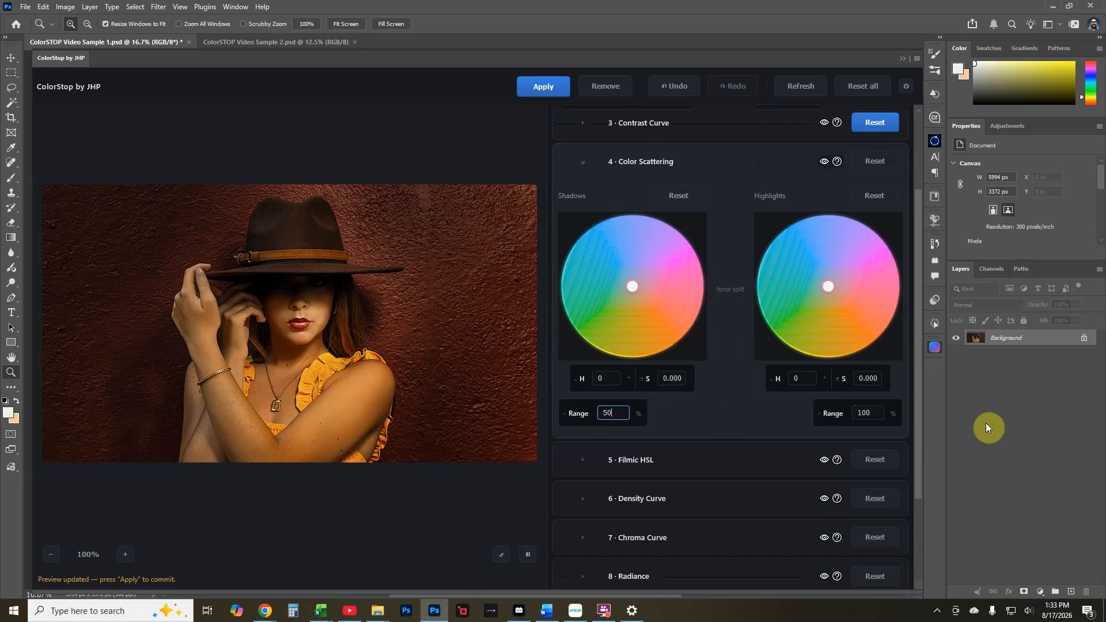
pyautogui.click(873, 413)
pyautogui.write('50')
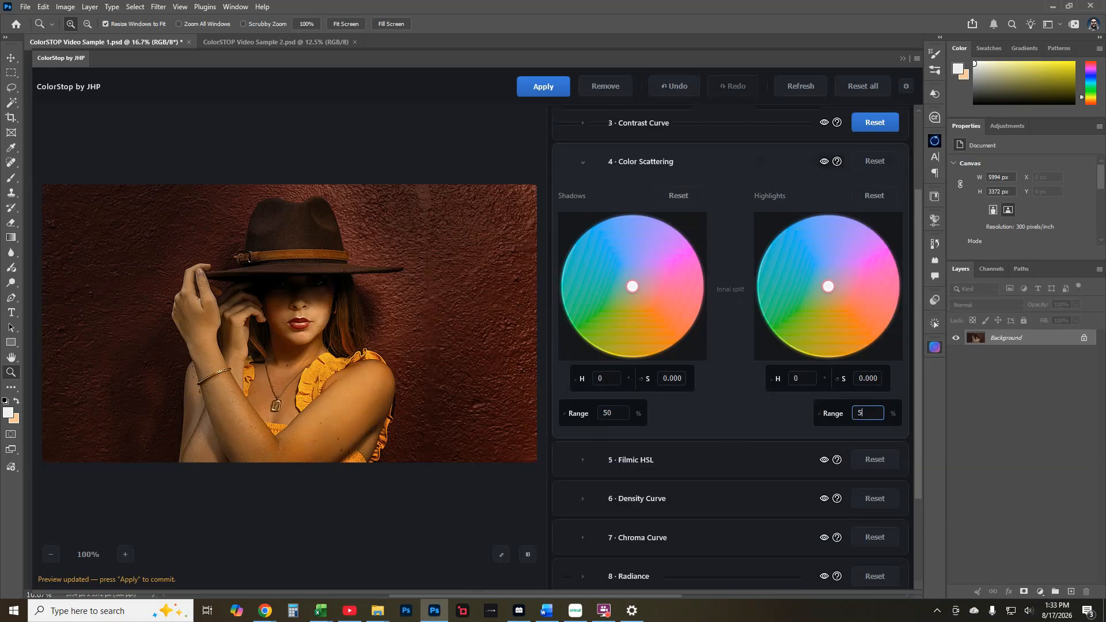
pyautogui.press('Return')
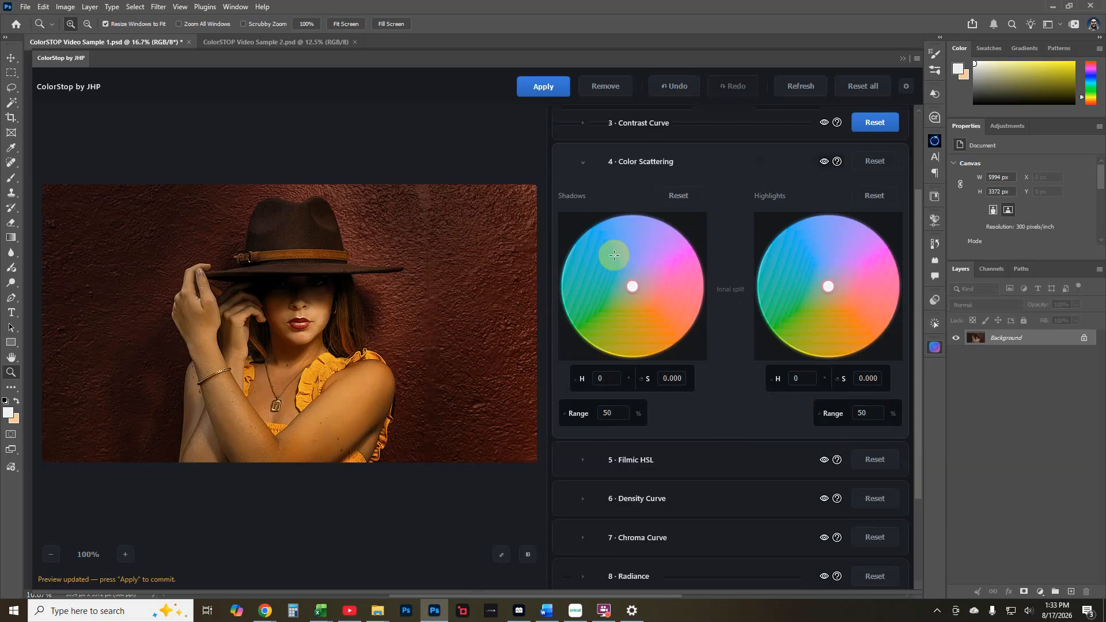
# In Color Scattering, tint the Shadows to hue 37 with saturation 0.257 and the Highlights to hue 156 with saturation 0.081.
pyautogui.click(636, 285)
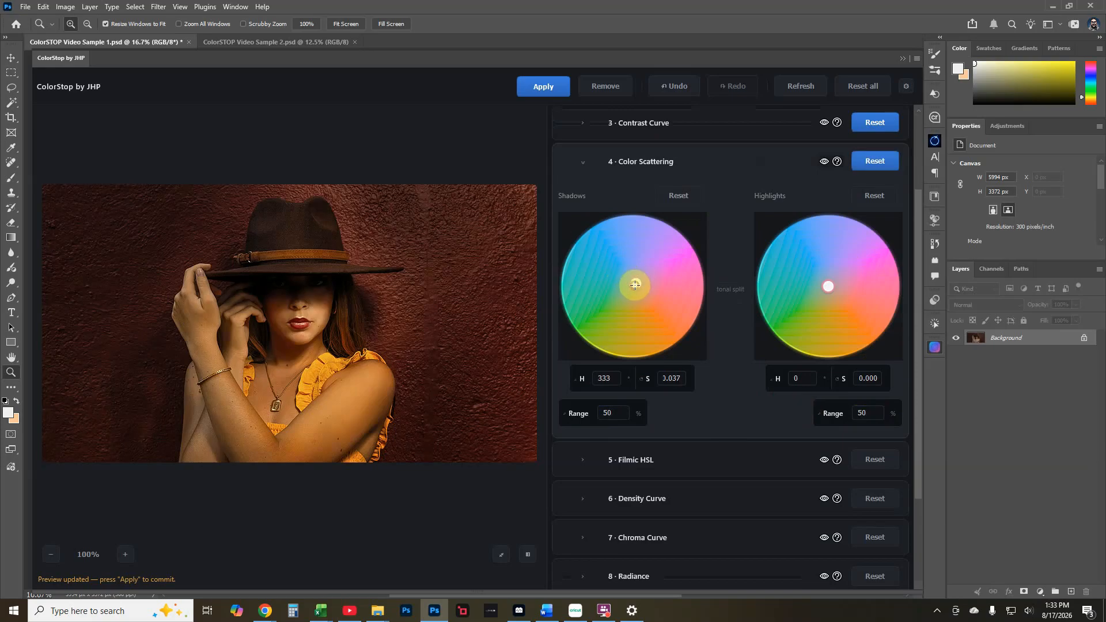
pyautogui.moveTo(636, 284); pyautogui.dragTo(593, 286)
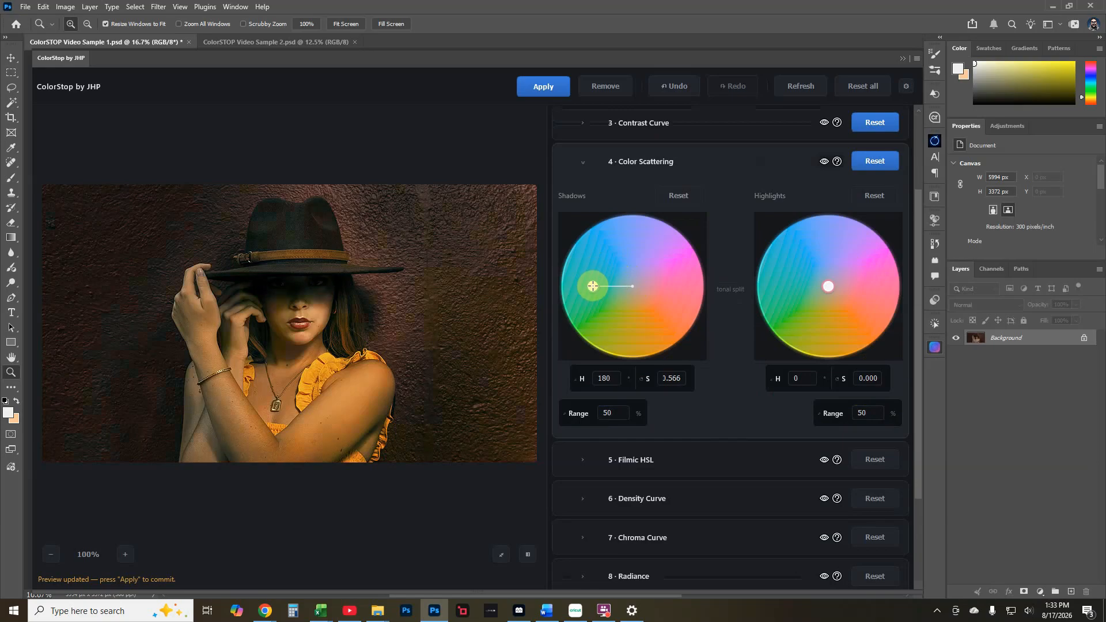
pyautogui.moveTo(593, 287); pyautogui.dragTo(645, 300)
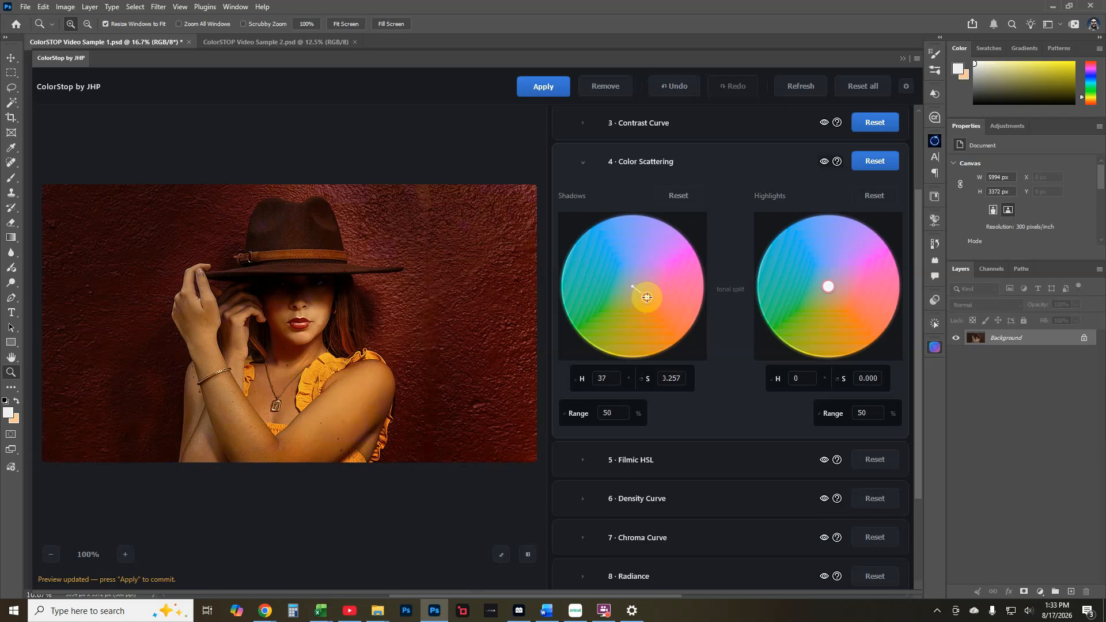
pyautogui.click(825, 163)
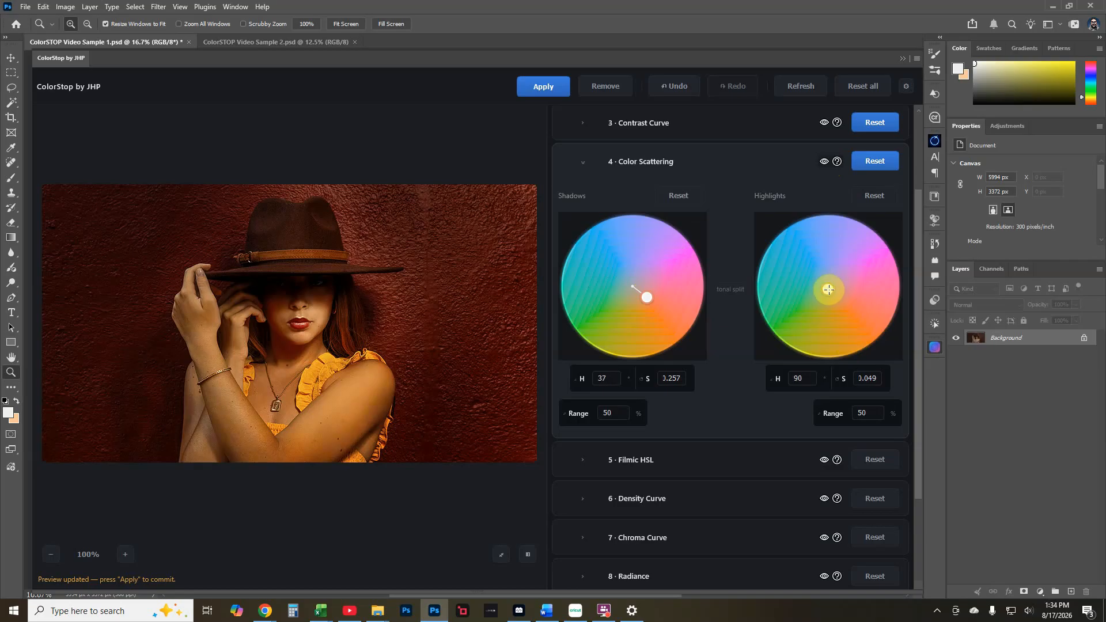
pyautogui.moveTo(829, 289)
pyautogui.mouseDown()
pyautogui.moveTo(833, 298)
pyautogui.moveTo(813, 282)
pyautogui.moveTo(840, 272)
pyautogui.moveTo(822, 298)
pyautogui.moveTo(835, 298)
pyautogui.moveTo(824, 289)
pyautogui.mouseUp()
pyautogui.click(824, 163)
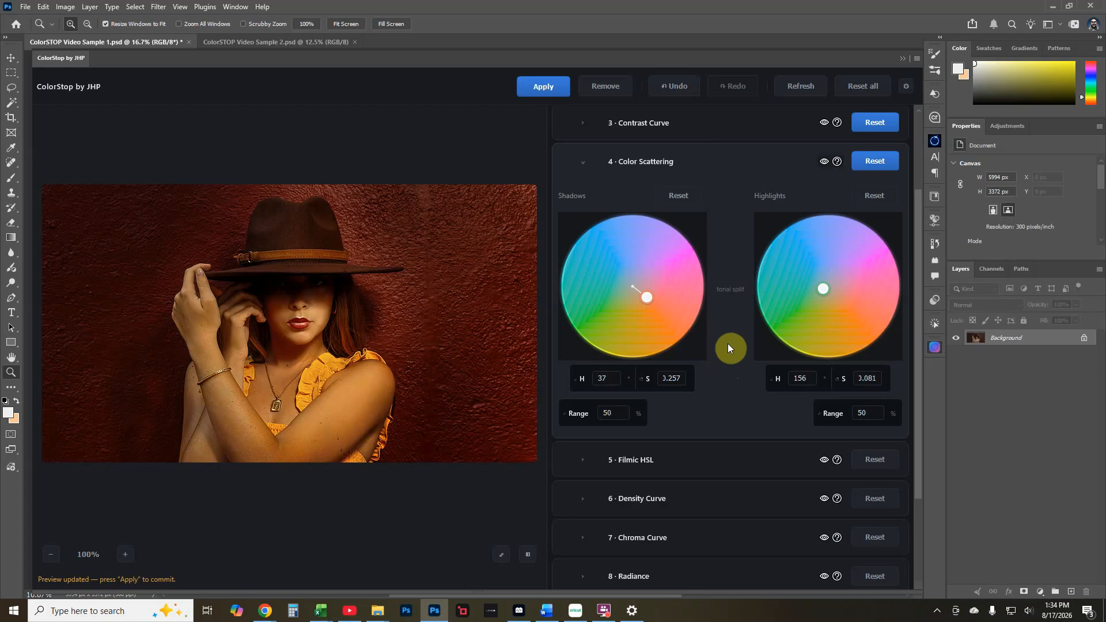
# Compare the portrait before and after grading in the split preview, and open the Filmic HSL section.
pyautogui.click(527, 555)
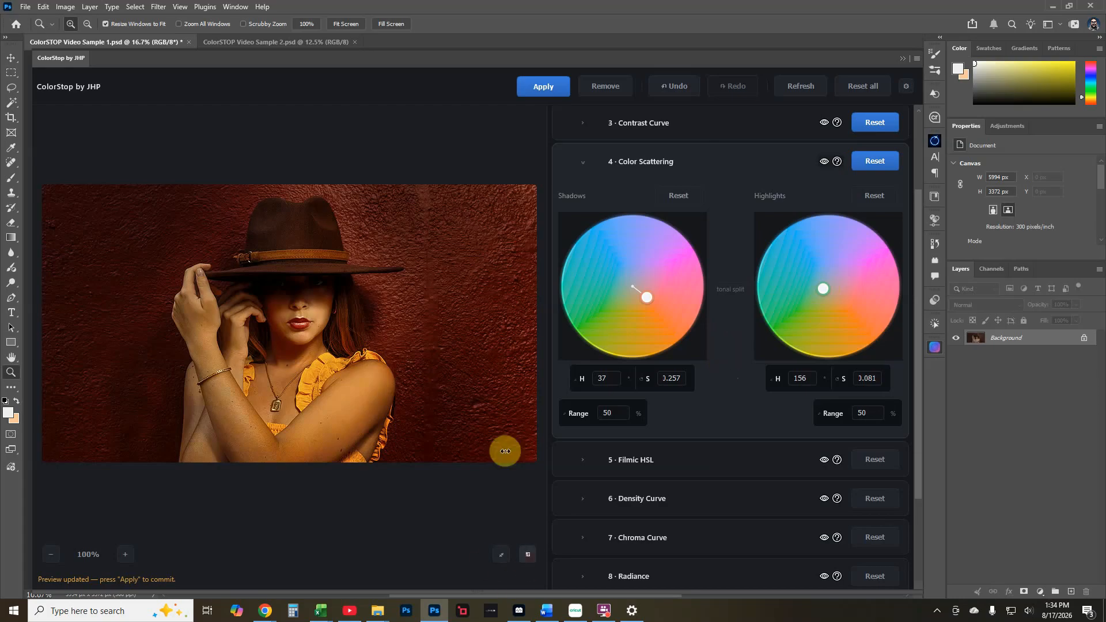
pyautogui.moveTo(506, 451); pyautogui.dragTo(259, 355)
pyautogui.click(526, 556)
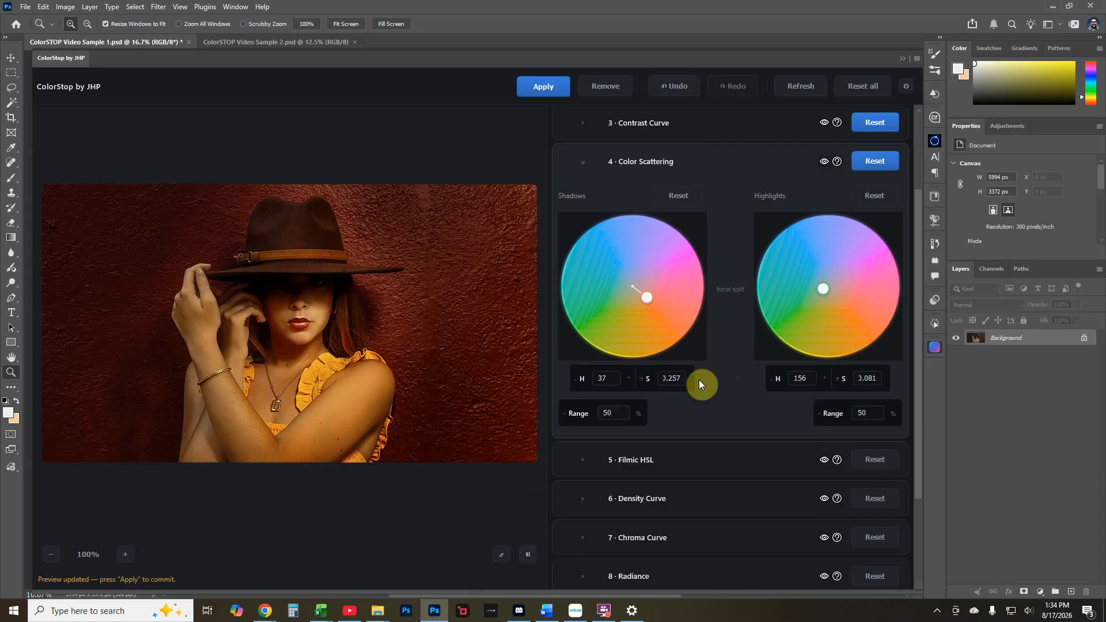
pyautogui.scroll(-1, 701, 379)
pyautogui.click(675, 404)
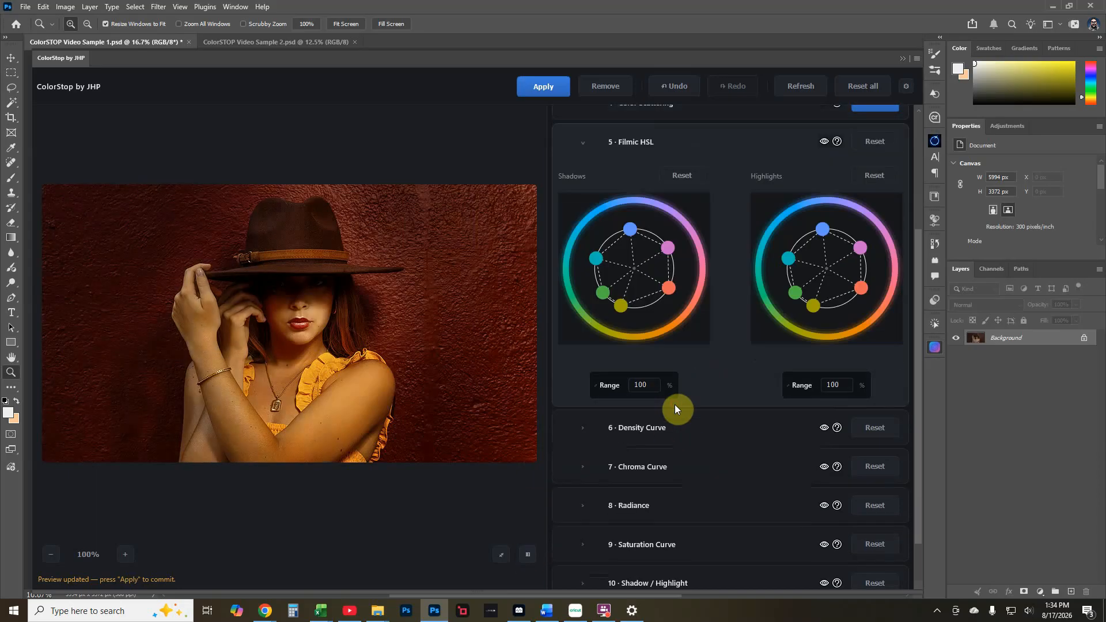
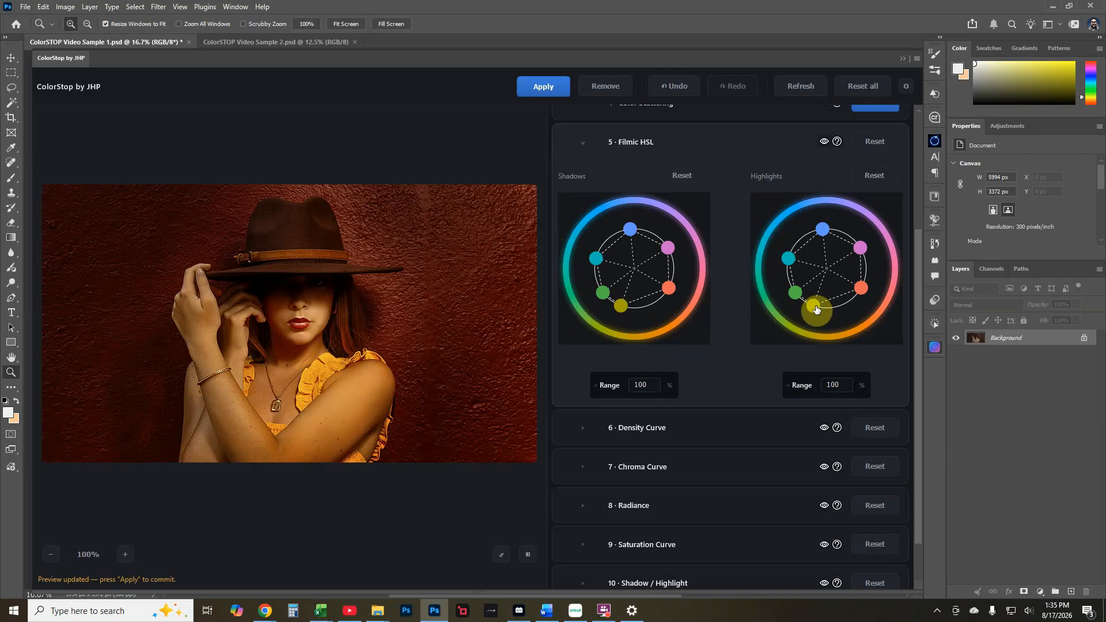
# Try shifting the hue and saturation of the yellow in the Filmic HSL Highlights wheel, and reset the section.
pyautogui.click(815, 310)
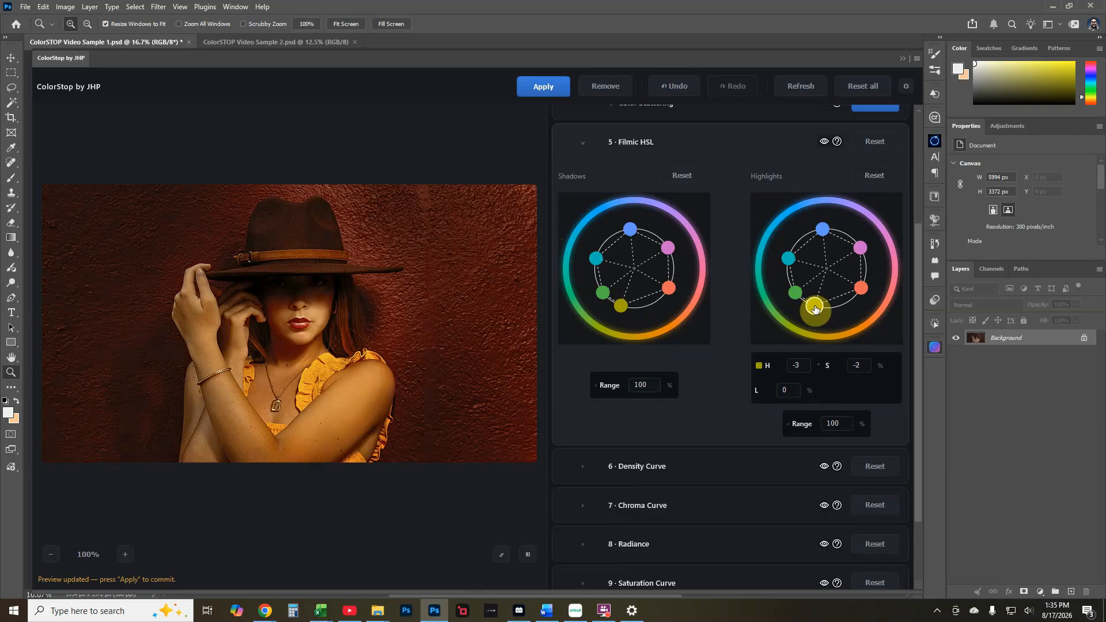
pyautogui.moveTo(815, 310)
pyautogui.mouseDown()
pyautogui.moveTo(825, 292)
pyautogui.moveTo(840, 299)
pyautogui.moveTo(829, 276)
pyautogui.moveTo(831, 314)
pyautogui.mouseUp()
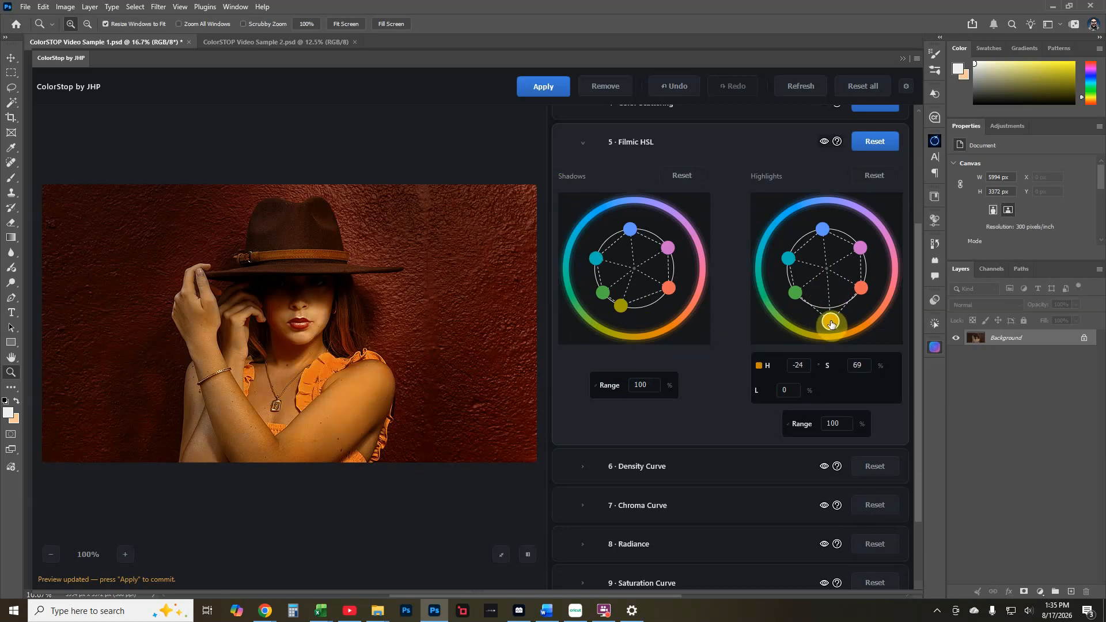
pyautogui.moveTo(830, 325); pyautogui.dragTo(830, 313)
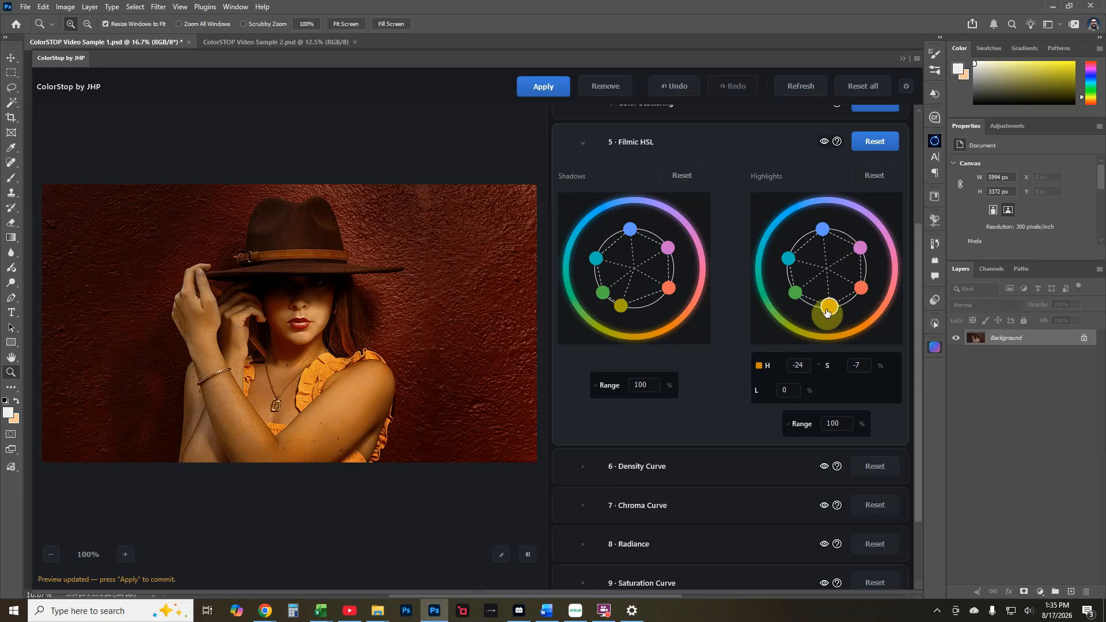
pyautogui.moveTo(829, 313); pyautogui.dragTo(799, 302)
pyautogui.click(878, 167)
pyautogui.click(871, 142)
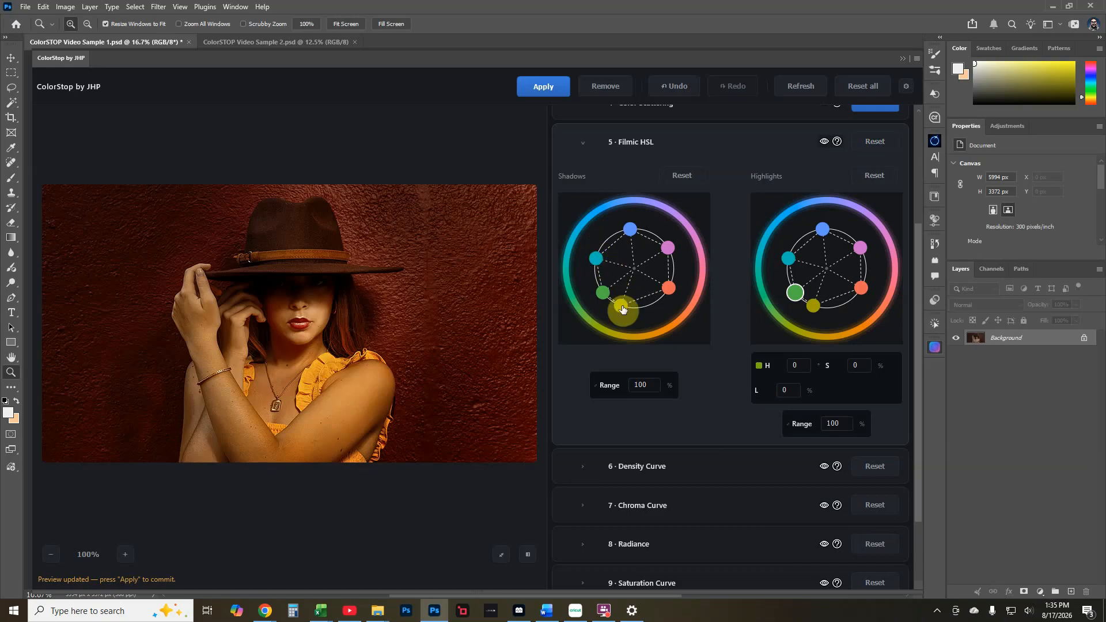
# In the Filmic HSL Shadows wheel, shift the yellow and green handles slightly and move the red one to hue -7, saturation 1%.
pyautogui.moveTo(621, 310); pyautogui.dragTo(672, 287)
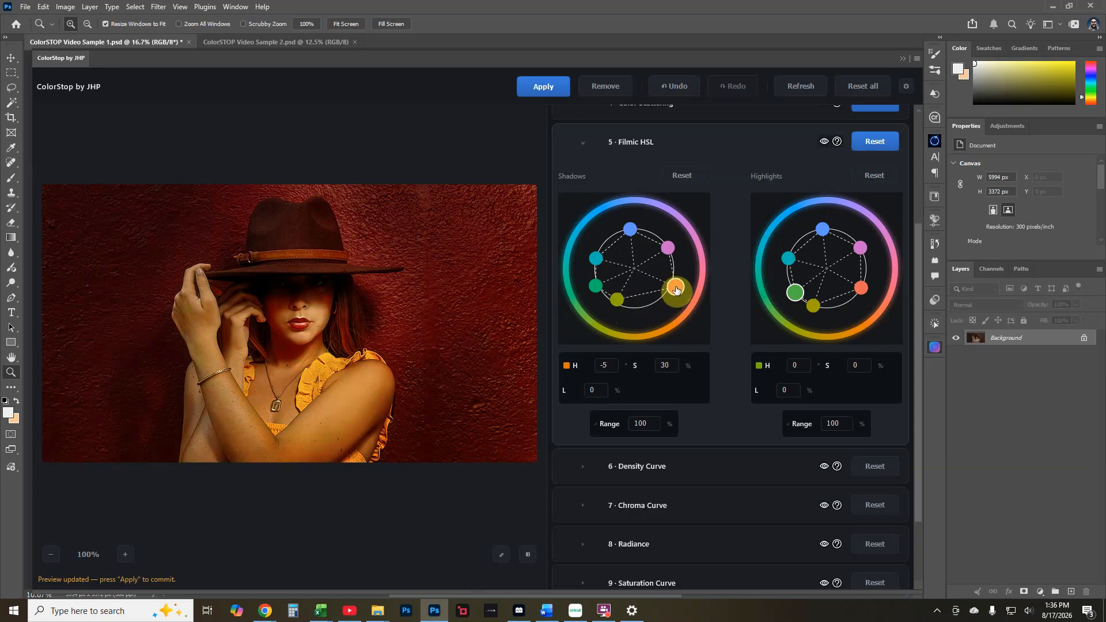
pyautogui.moveTo(676, 290); pyautogui.dragTo(672, 287)
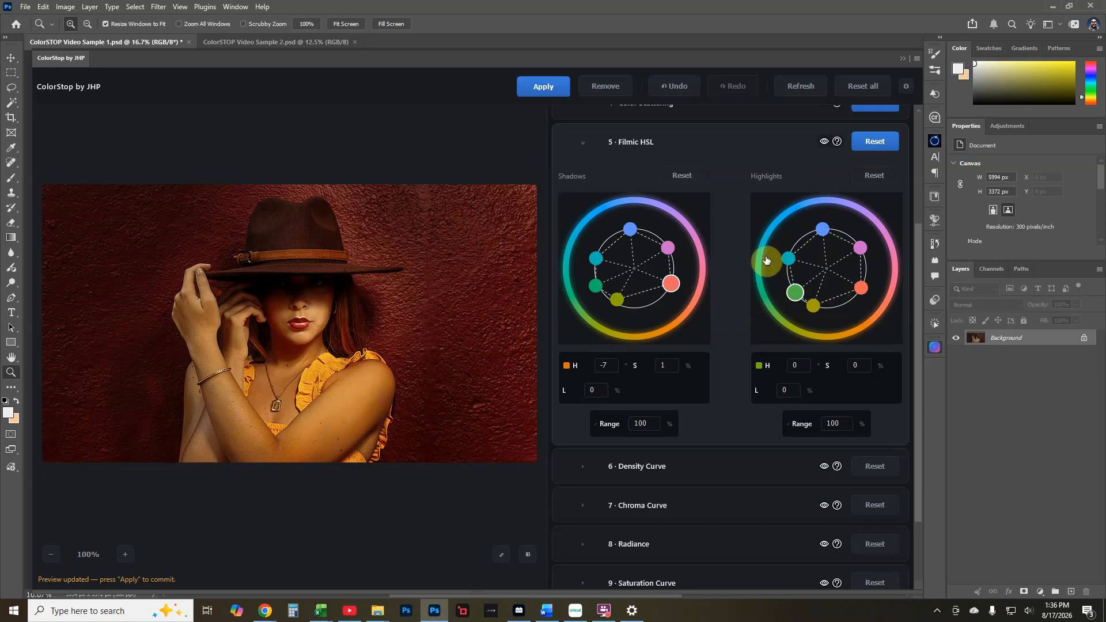
# Open the Density Curve section and read its built-in help on what it does and how to use it.
pyautogui.scroll(-2, 698, 267)
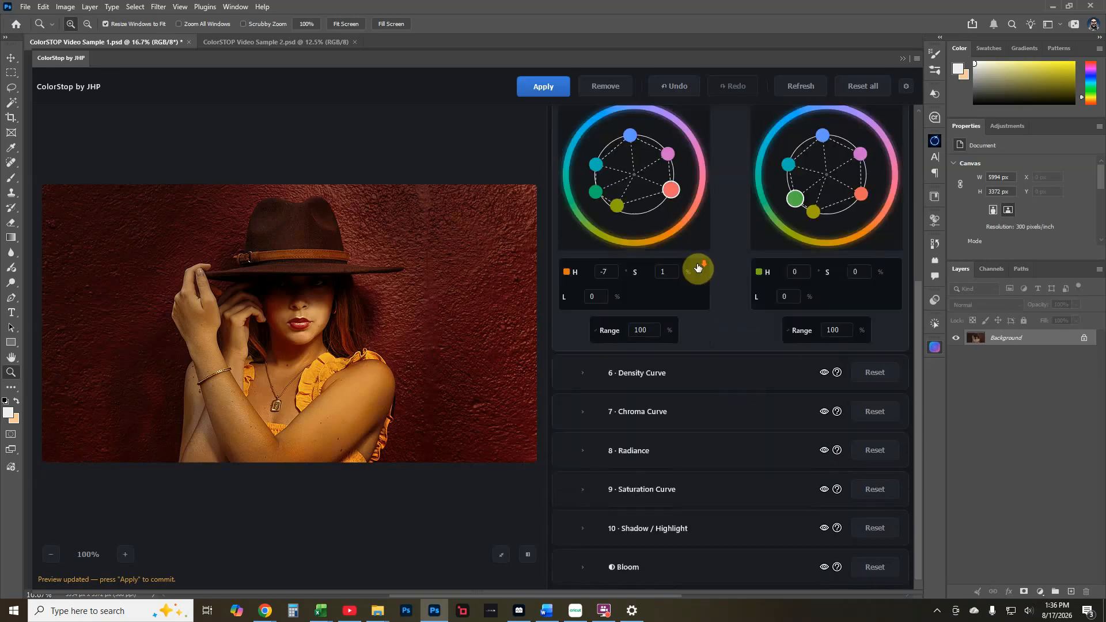
pyautogui.click(674, 372)
pyautogui.scroll(1, 676, 369)
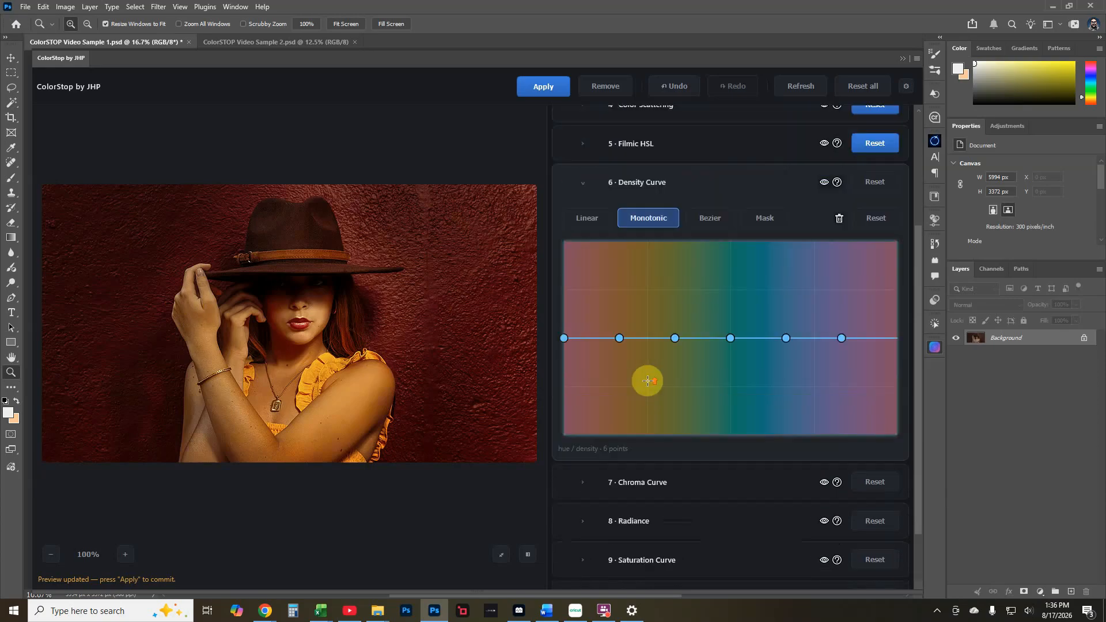
pyautogui.click(839, 183)
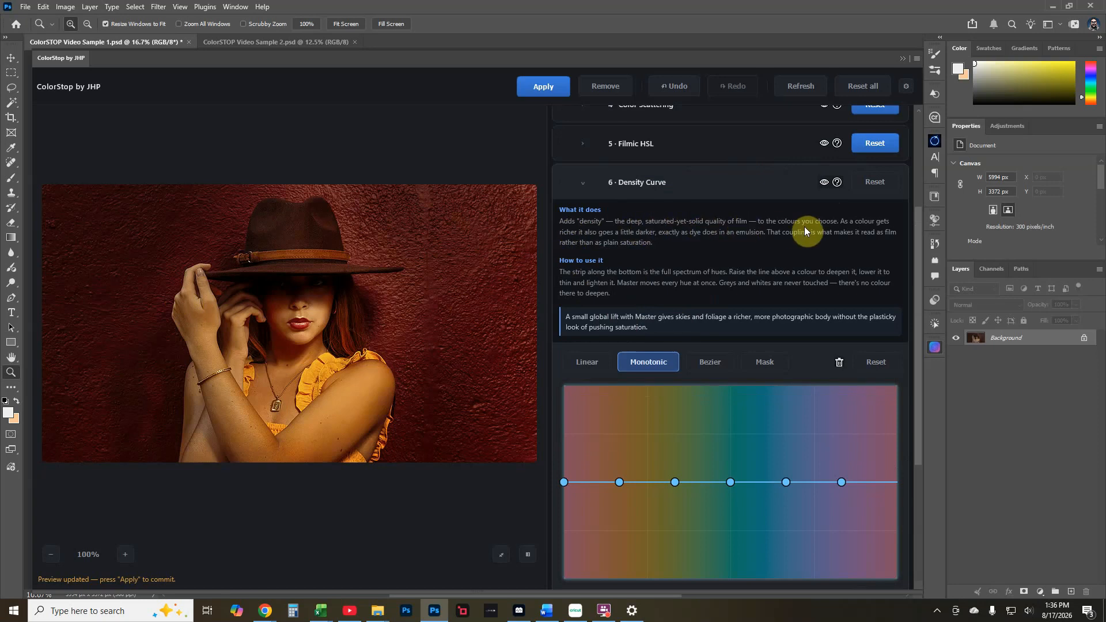
pyautogui.click(837, 182)
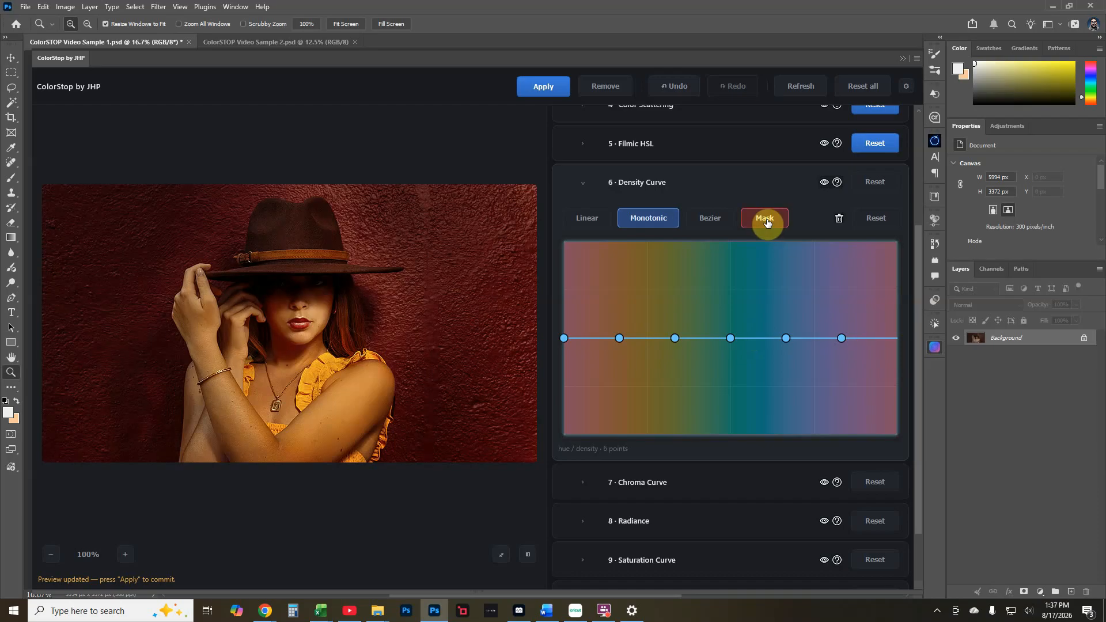
# Preview the Density Curve masks of the points at hue 60, 120 and 180 on the portrait, and turn the mask off.
pyautogui.click(617, 338)
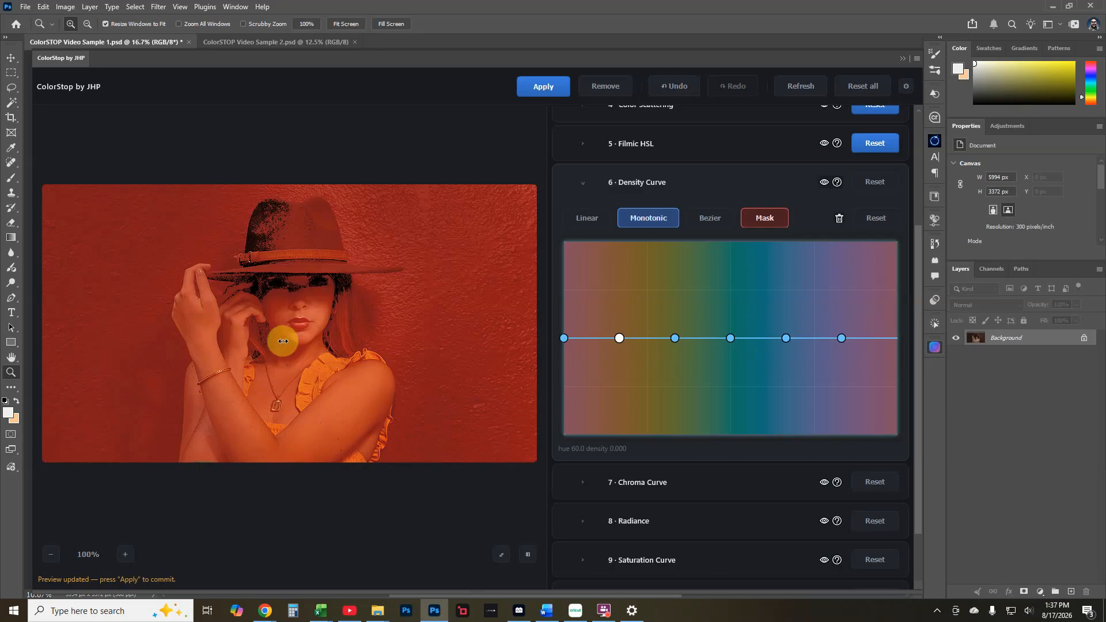
pyautogui.click(620, 340)
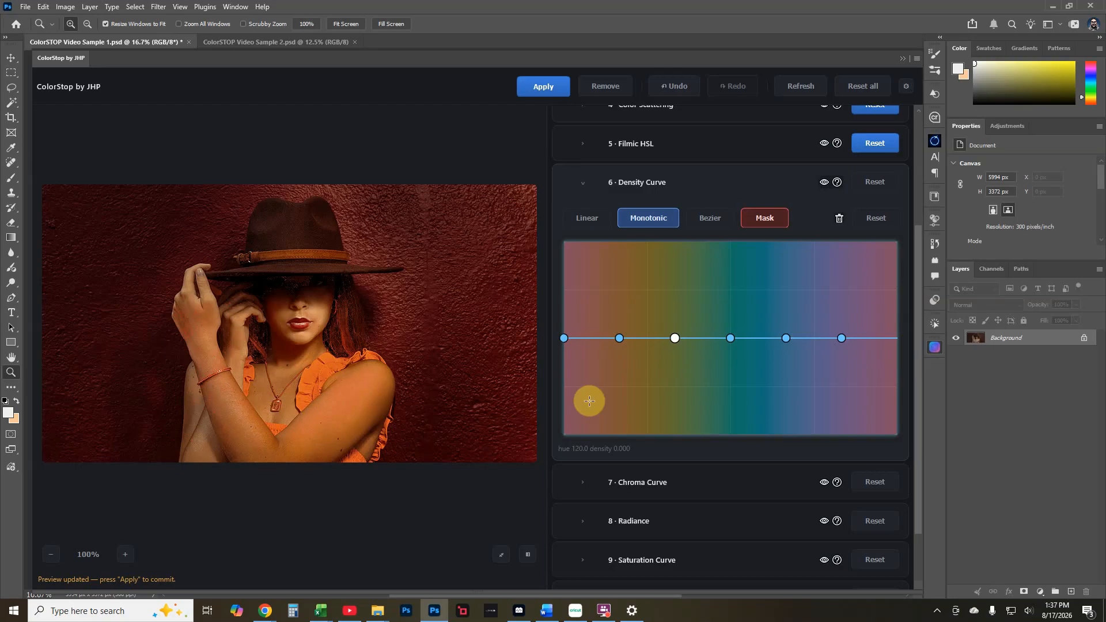
pyautogui.click(730, 339)
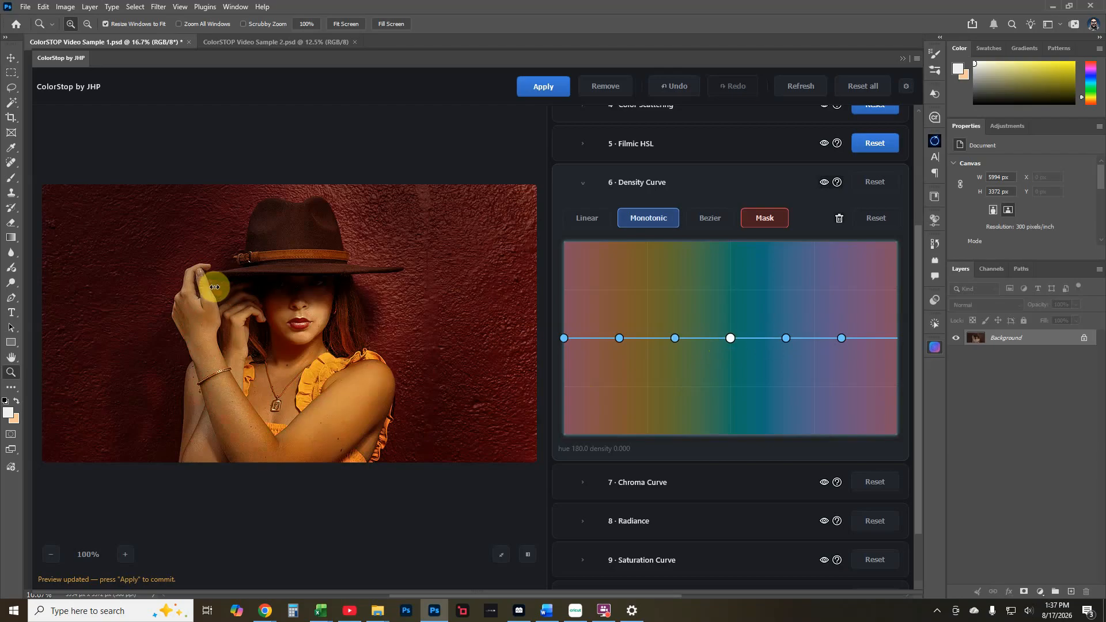
pyautogui.click(786, 339)
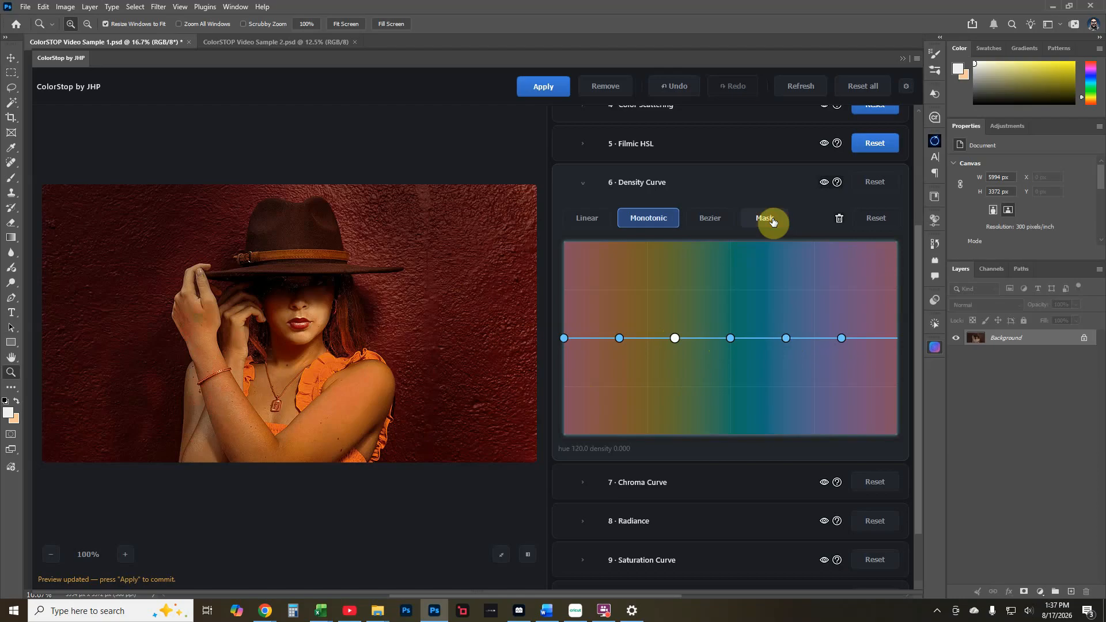
# Try lowering and raising the Density Curve point near hue 120, and delete that point.
pyautogui.moveTo(675, 338); pyautogui.dragTo(668, 378)
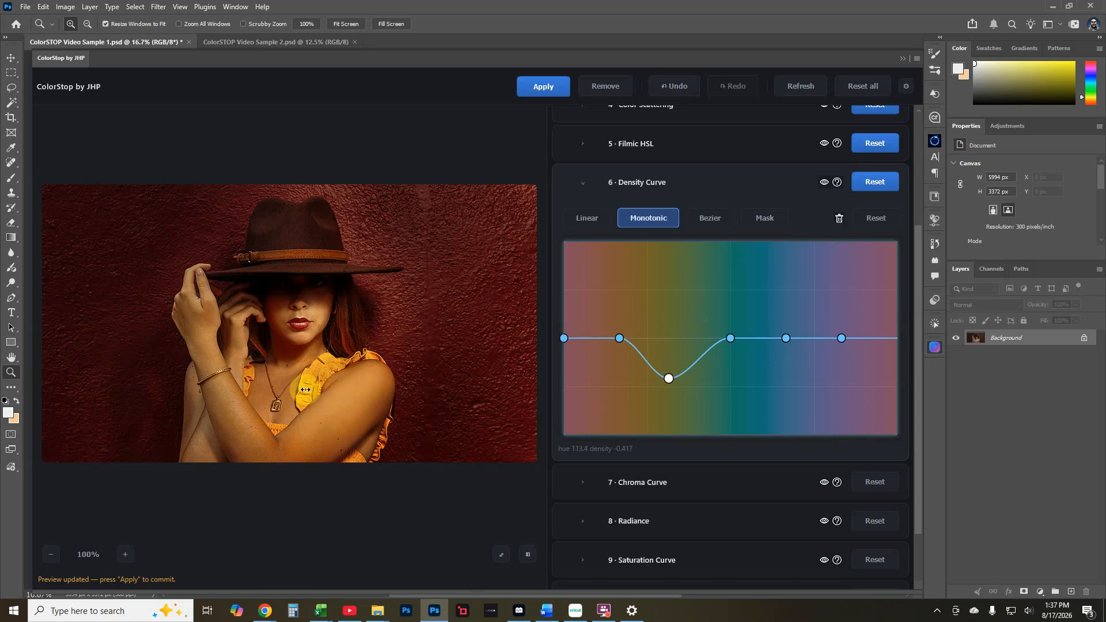
pyautogui.moveTo(670, 378); pyautogui.dragTo(674, 300)
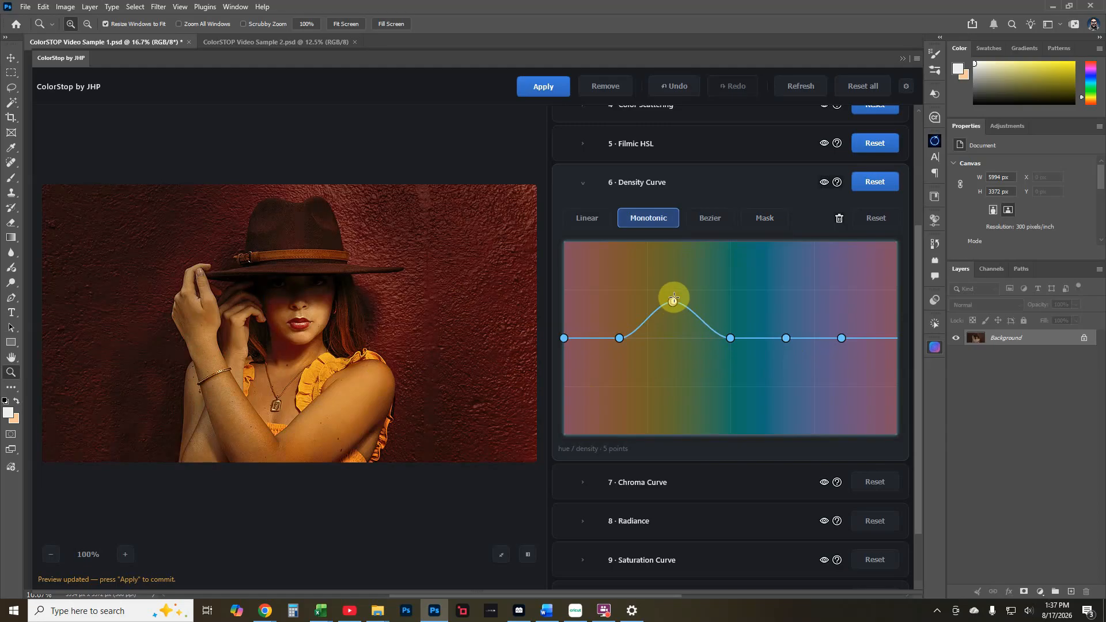
pyautogui.doubleClick(673, 299)
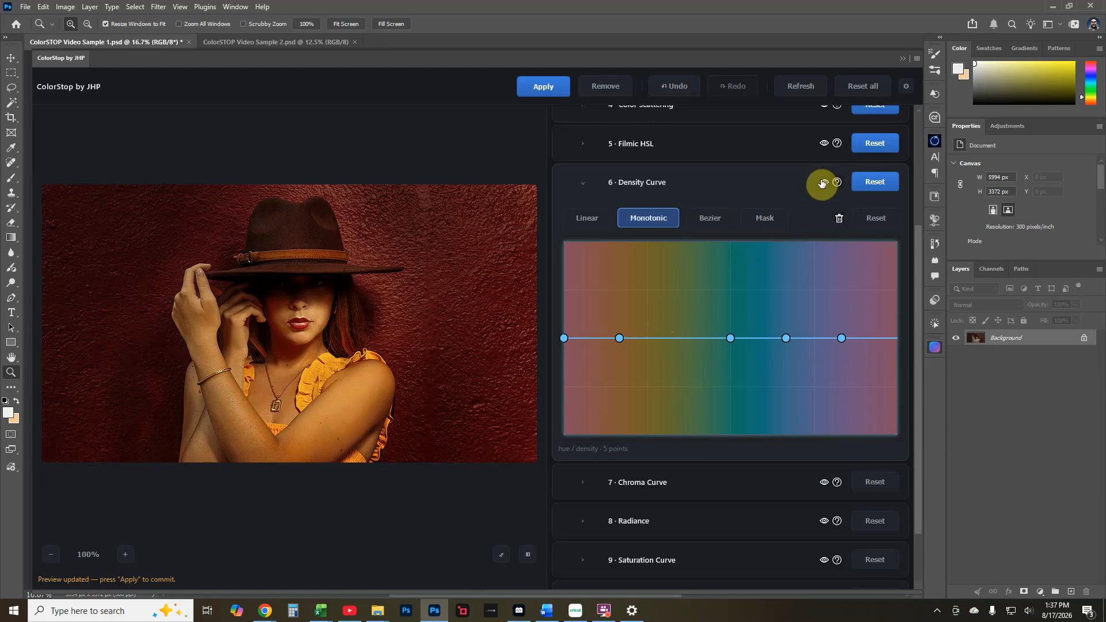
# Add a new Density Curve point at about hue 114.7, raise its density to about 0.369, and collapse the section.
pyautogui.click(667, 337)
pyautogui.moveTo(667, 338); pyautogui.dragTo(670, 302)
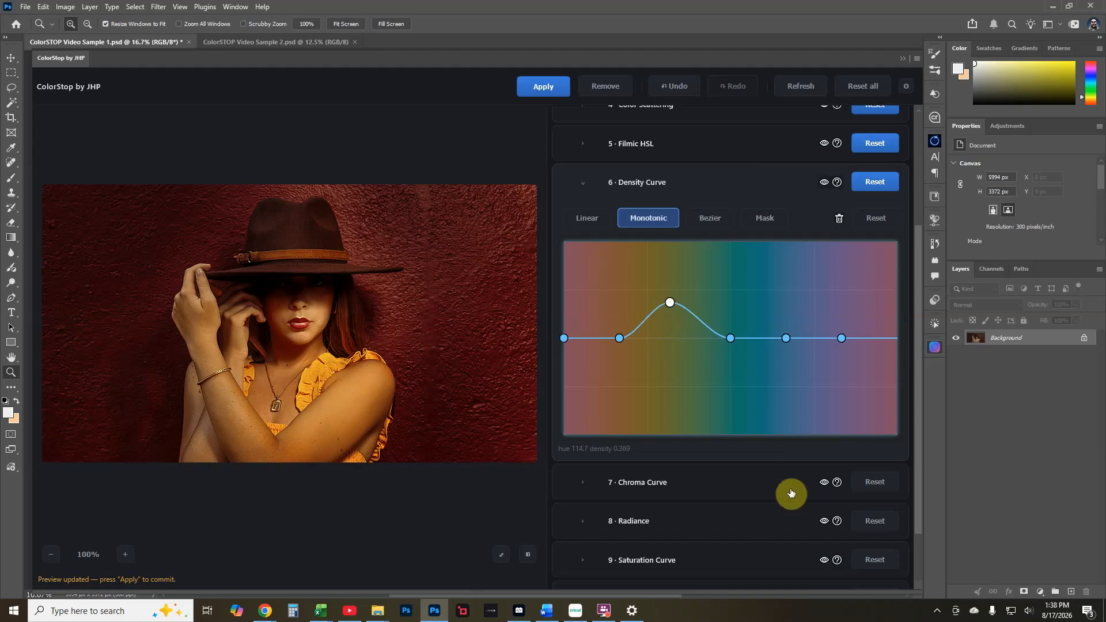
pyautogui.scroll(-1, 715, 312)
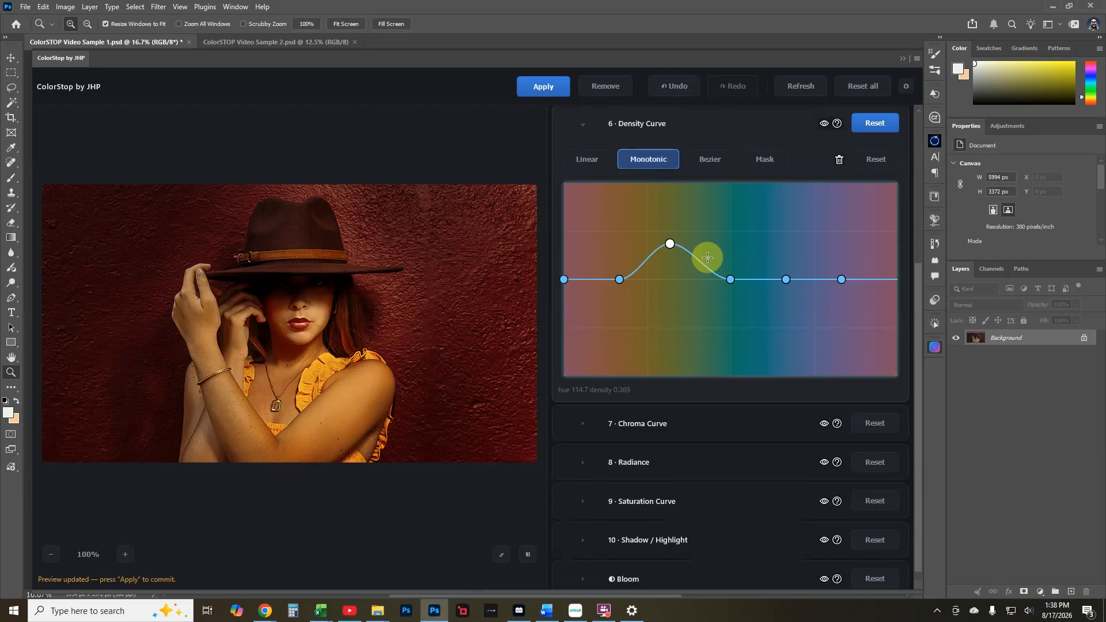
pyautogui.scroll(1, 707, 257)
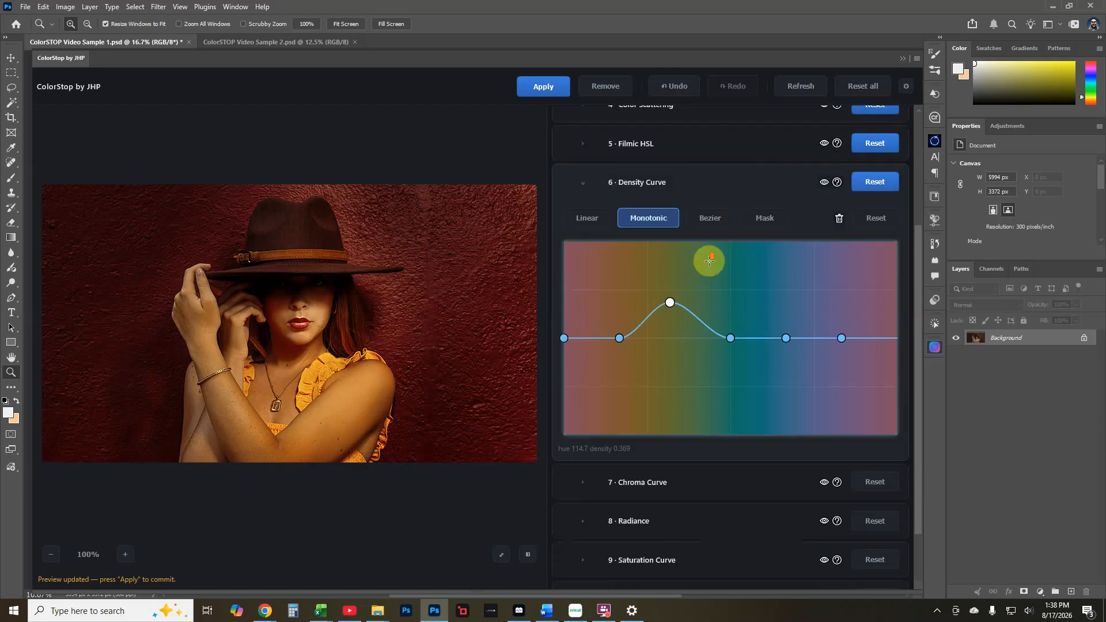
pyautogui.click(647, 184)
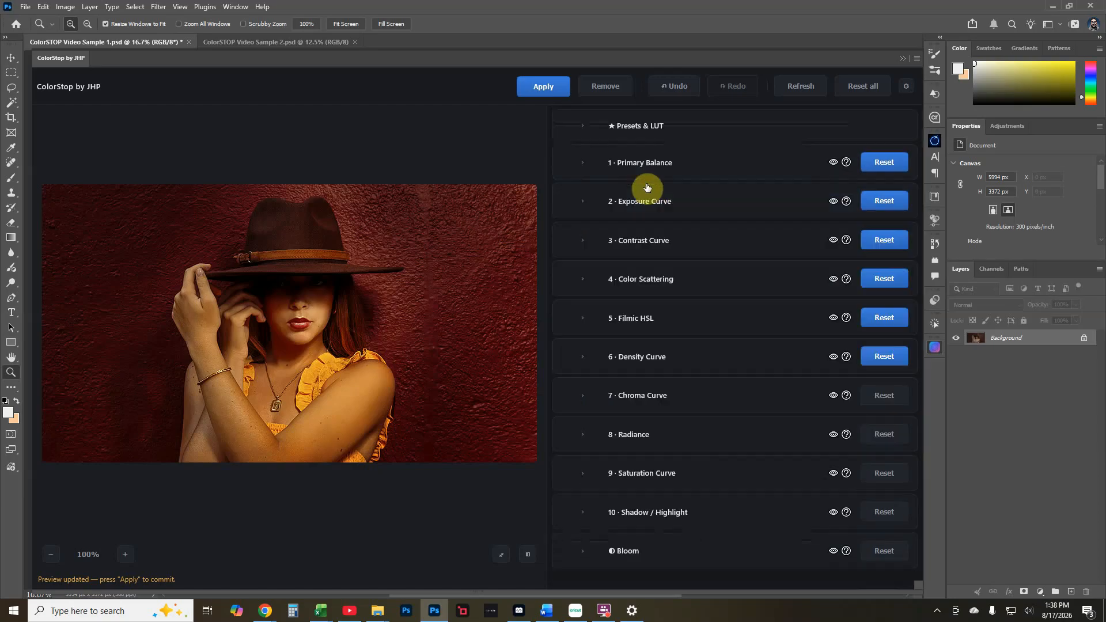
# Open the Chroma Curve section and read its built-in help on reacting to existing saturation.
pyautogui.click(633, 401)
pyautogui.scroll(-3, 704, 326)
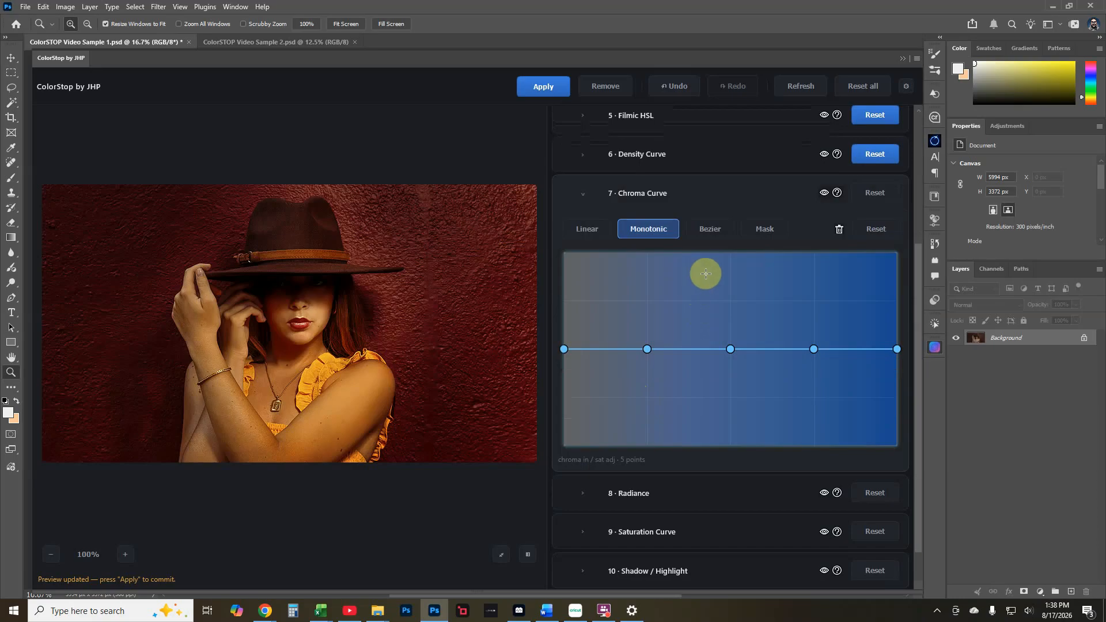
pyautogui.click(838, 194)
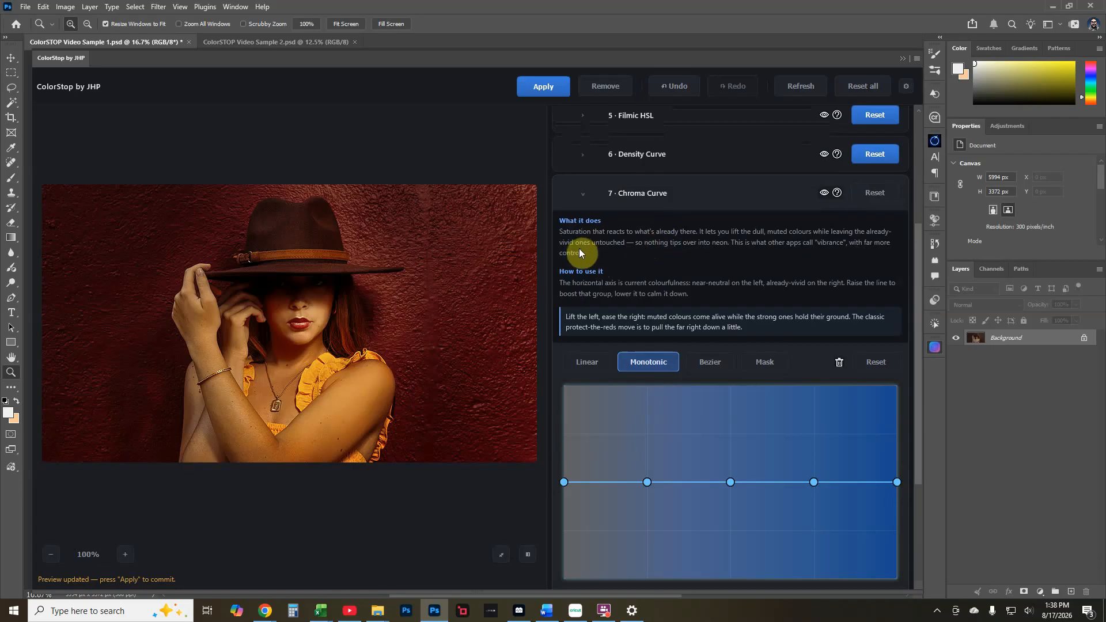
pyautogui.click(835, 193)
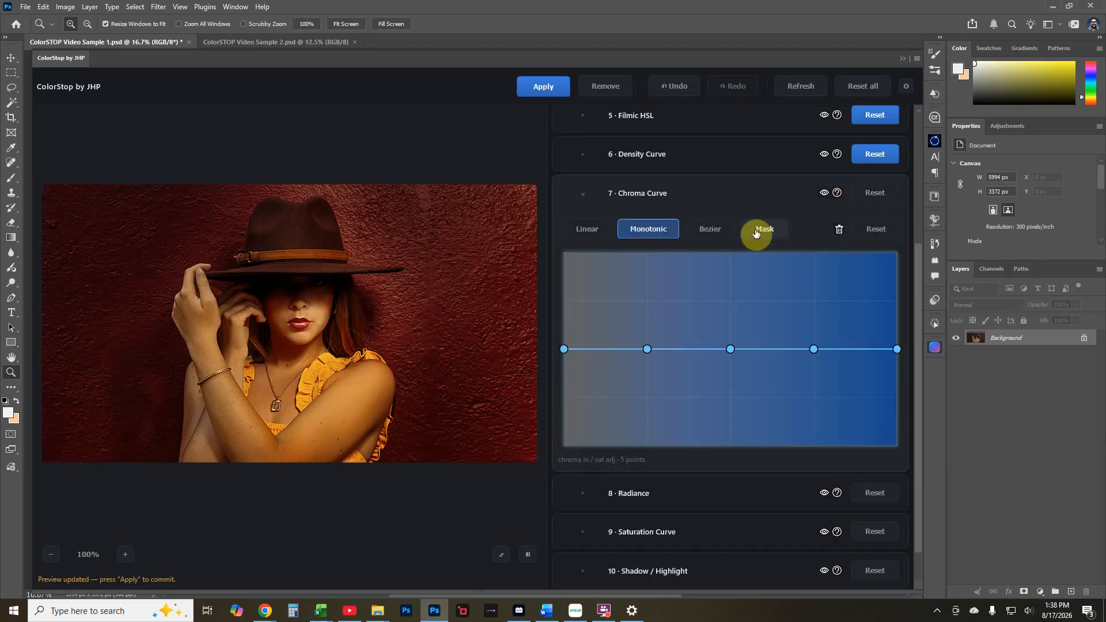
# Turn on the Chroma Curve mask and preview which areas the points at chroma 0.25 and 0 affect.
pyautogui.click(770, 230)
pyautogui.click(730, 348)
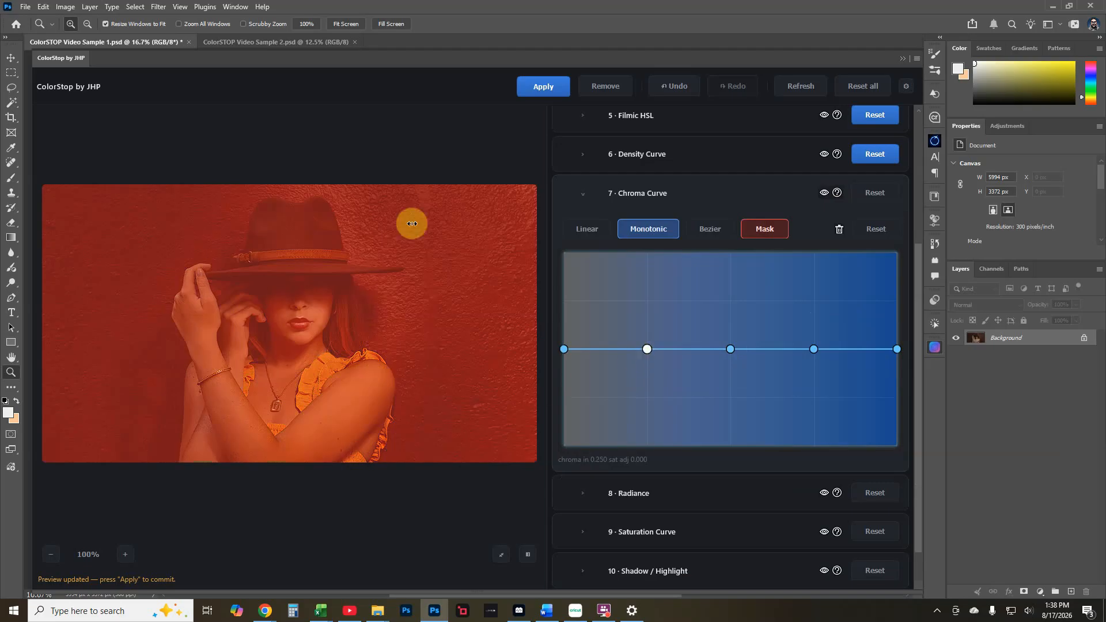
pyautogui.click(565, 349)
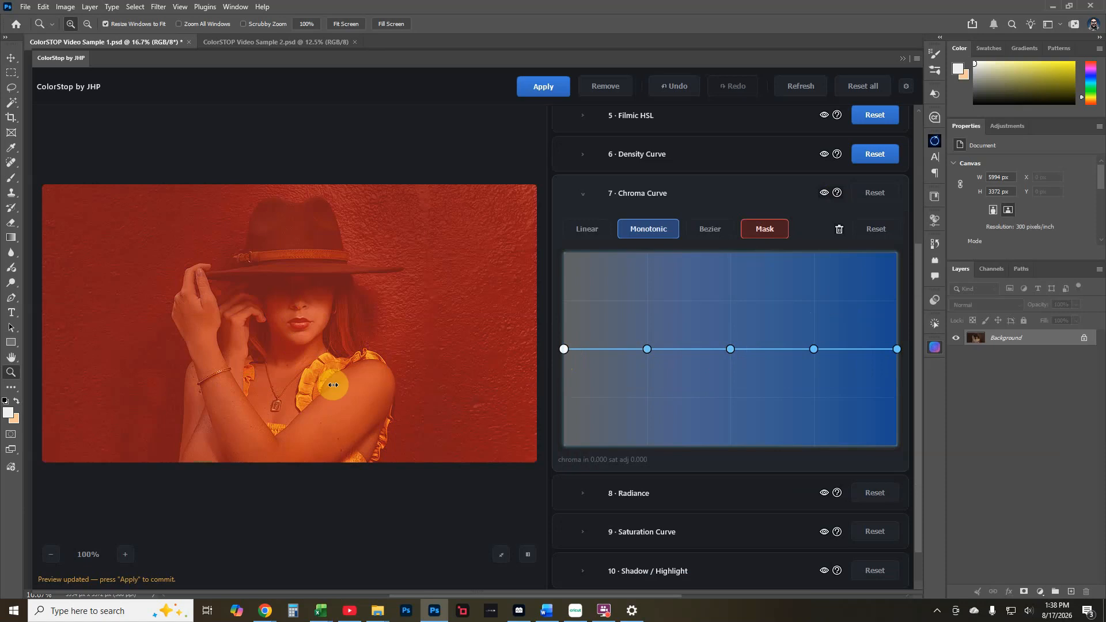
# Preview with the mask which image areas the Chroma Curve points at chroma 0.5 and 0.75 affect.
pyautogui.click(730, 350)
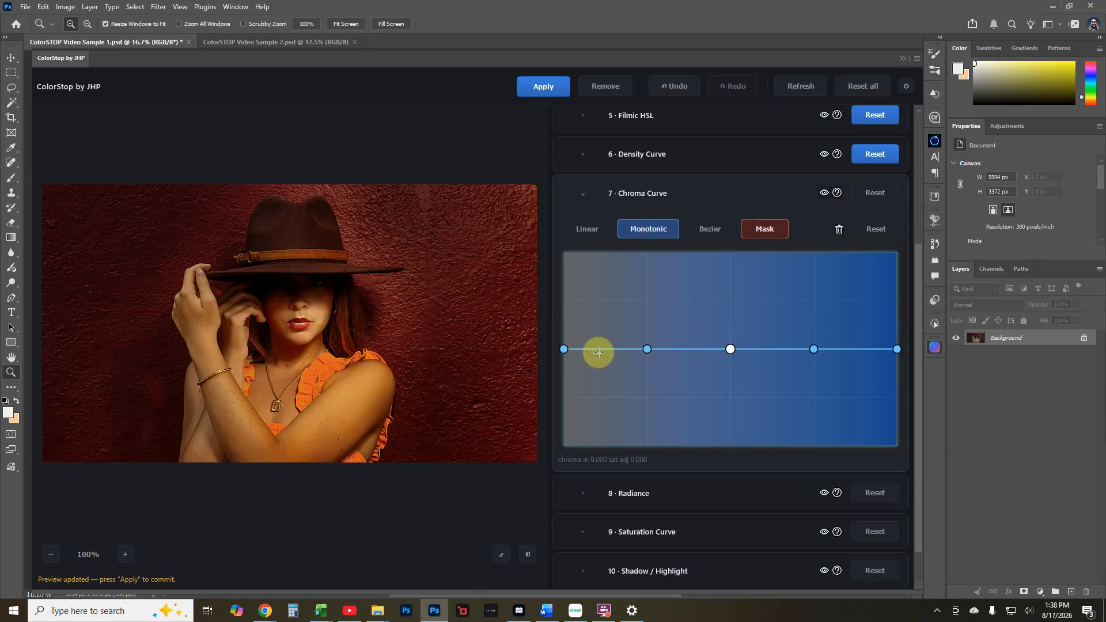
pyautogui.click(813, 349)
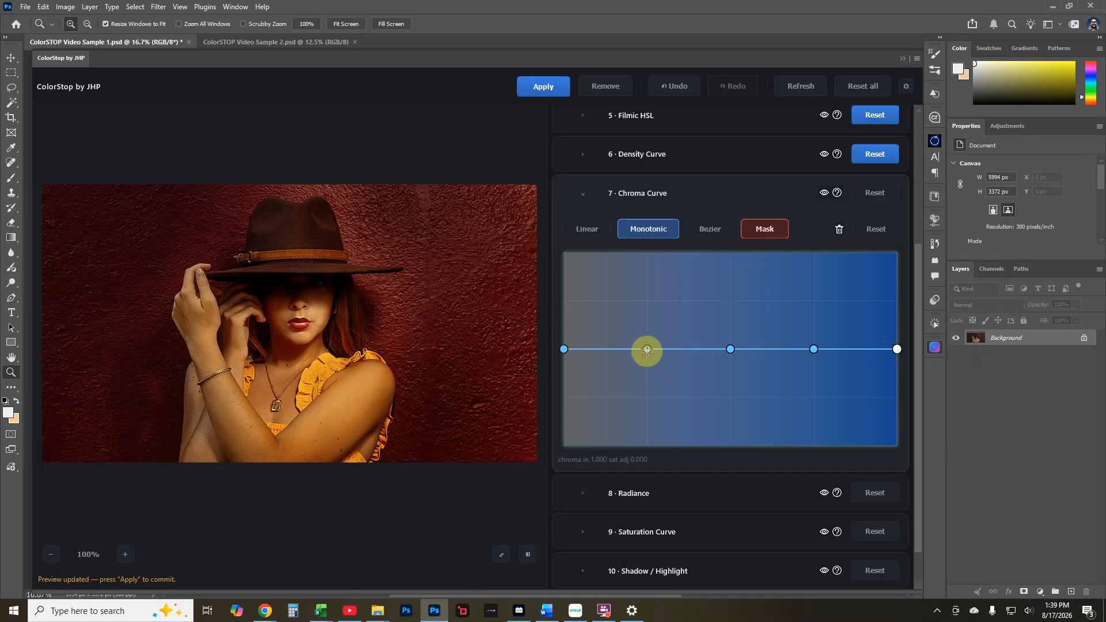
# Try the Chroma Curve point near chroma 0.25 at about 0.250 and -0.339, lower the middle point, and level the 0.25 point at 0.
pyautogui.moveTo(648, 350); pyautogui.dragTo(647, 325)
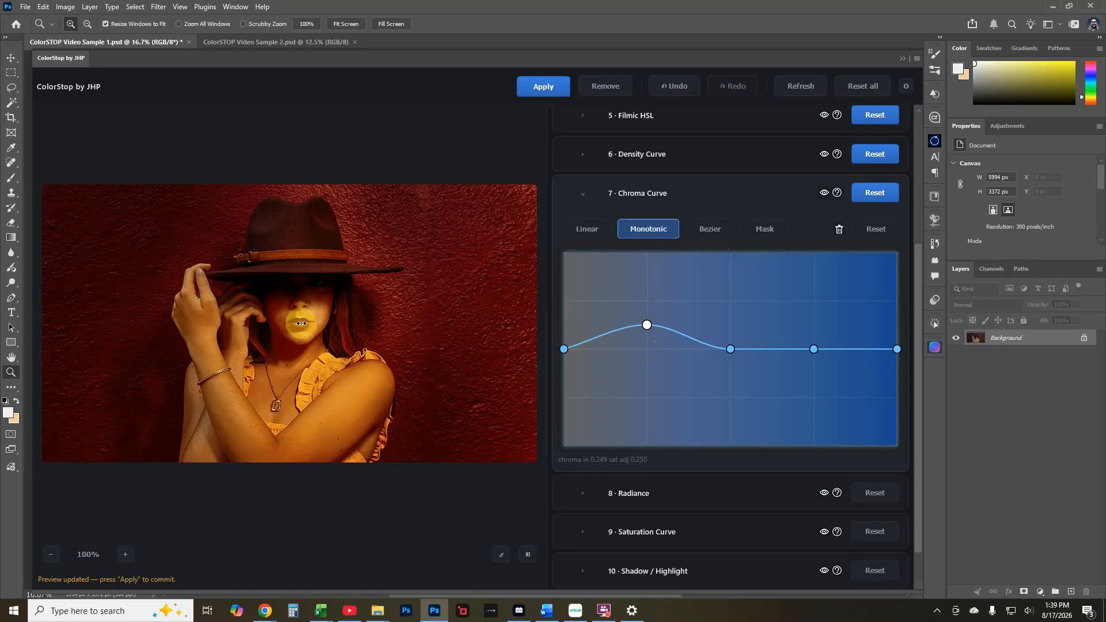
pyautogui.moveTo(647, 326); pyautogui.dragTo(649, 381)
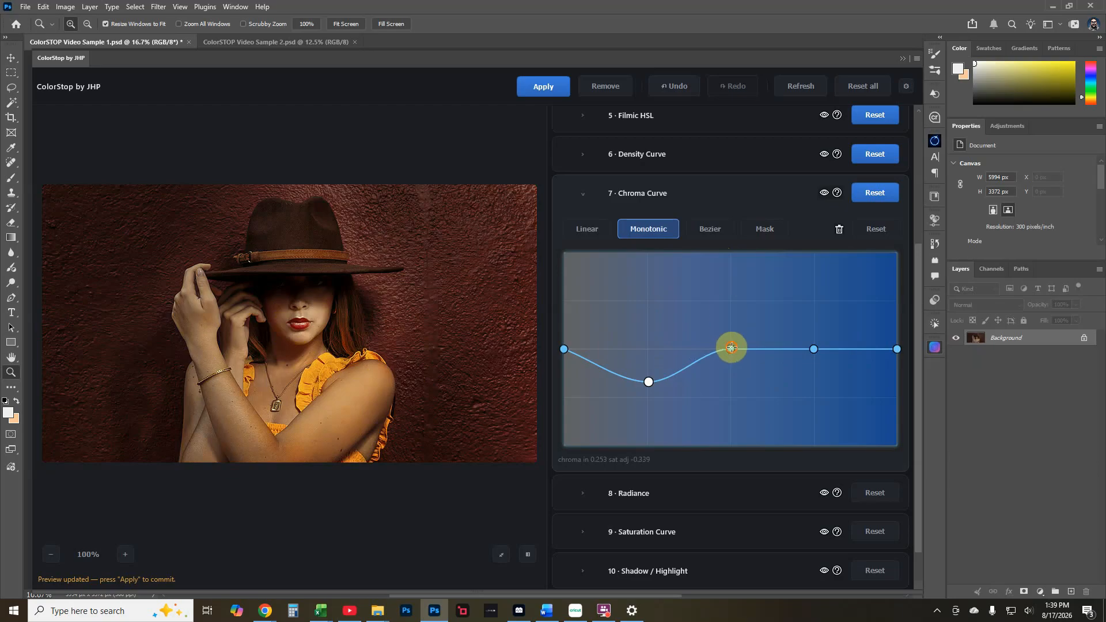
pyautogui.moveTo(732, 348); pyautogui.dragTo(732, 375)
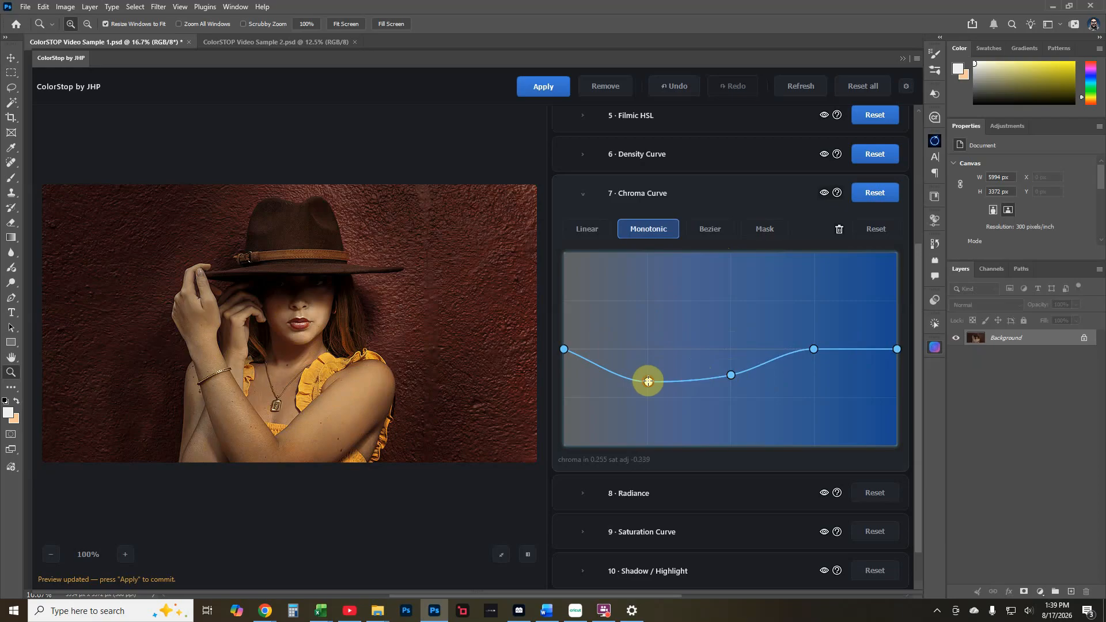
pyautogui.moveTo(649, 382); pyautogui.dragTo(643, 349)
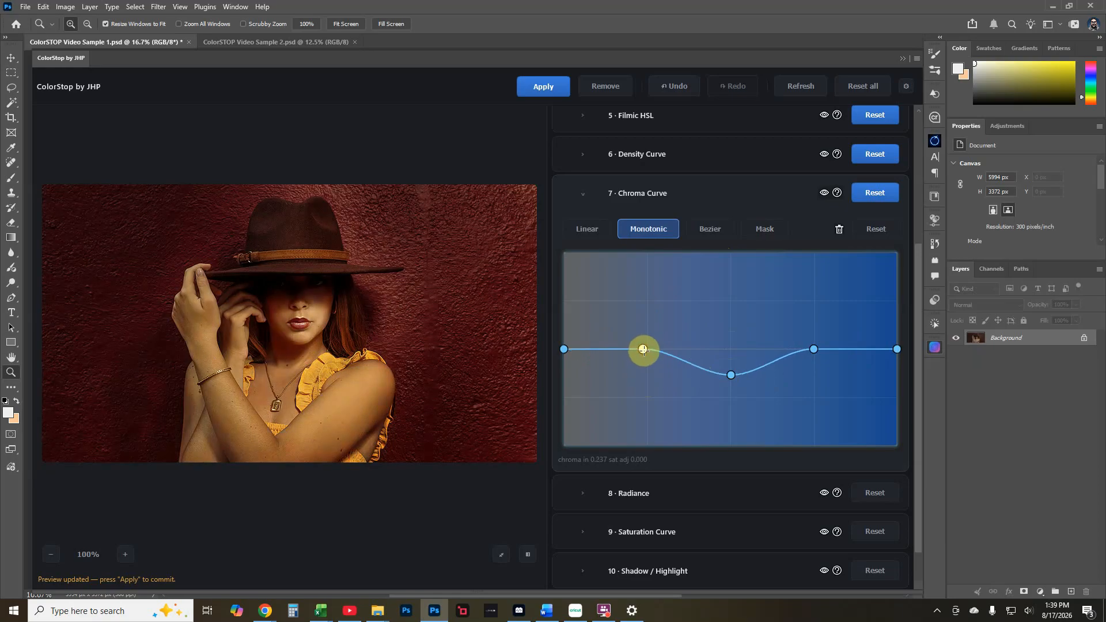
# Raise the Chroma Curve's middle point to about 0.149, keep the point near chroma 0.25 close to the baseline, and collapse the section.
pyautogui.moveTo(730, 375); pyautogui.dragTo(728, 329)
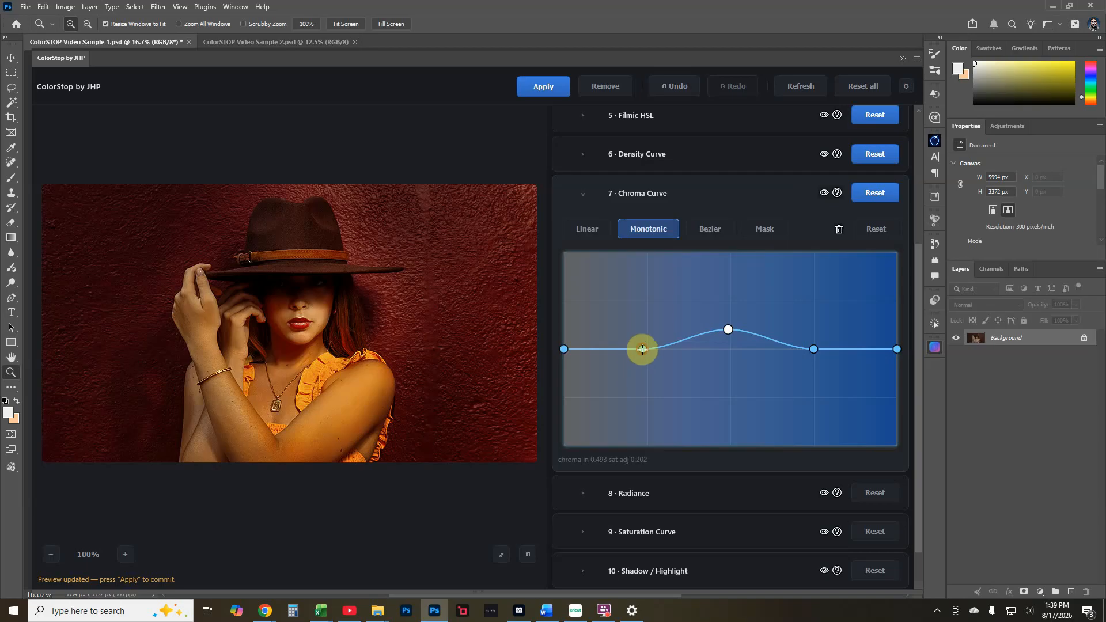
pyautogui.moveTo(642, 348)
pyautogui.mouseDown()
pyautogui.moveTo(644, 358)
pyautogui.moveTo(646, 348)
pyautogui.mouseUp()
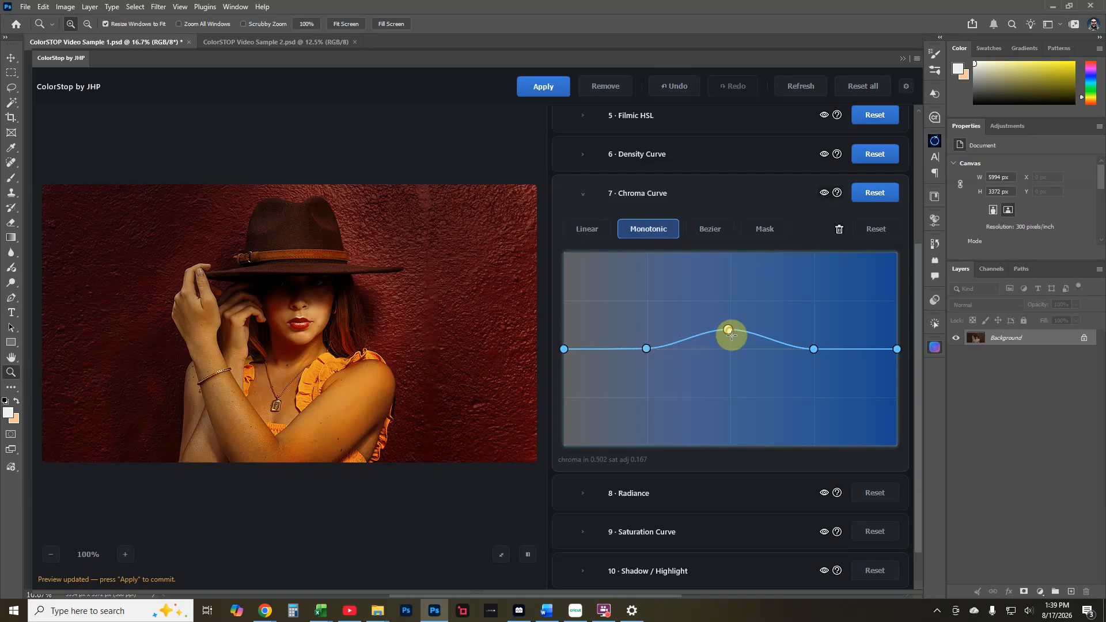
pyautogui.moveTo(732, 335)
pyautogui.mouseDown()
pyautogui.moveTo(731, 383)
pyautogui.moveTo(732, 335)
pyautogui.mouseUp()
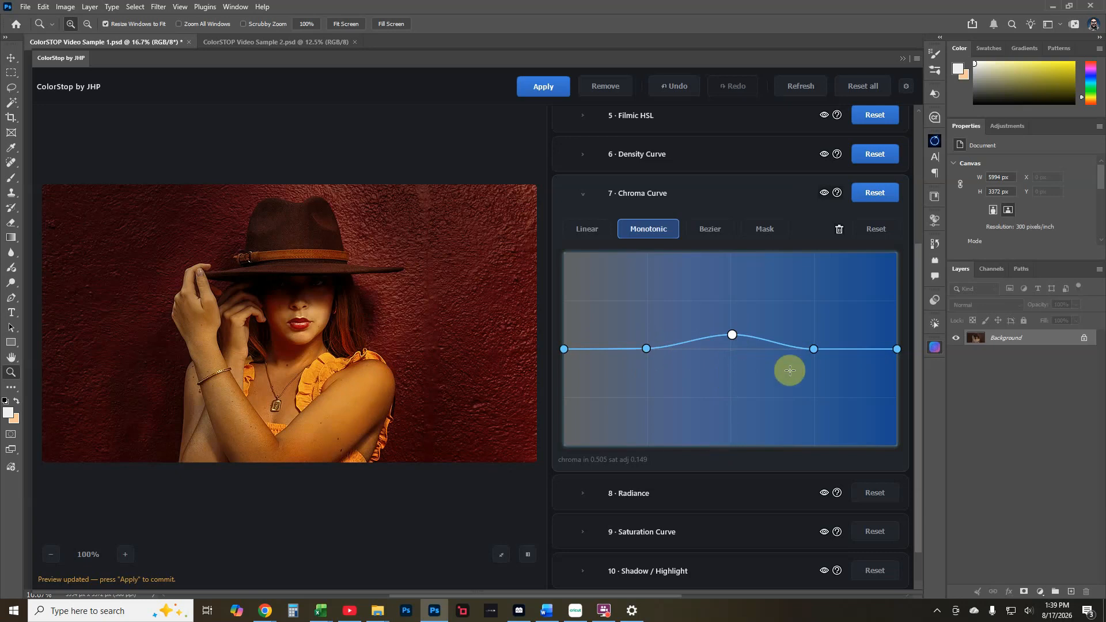
pyautogui.scroll(-1, 749, 337)
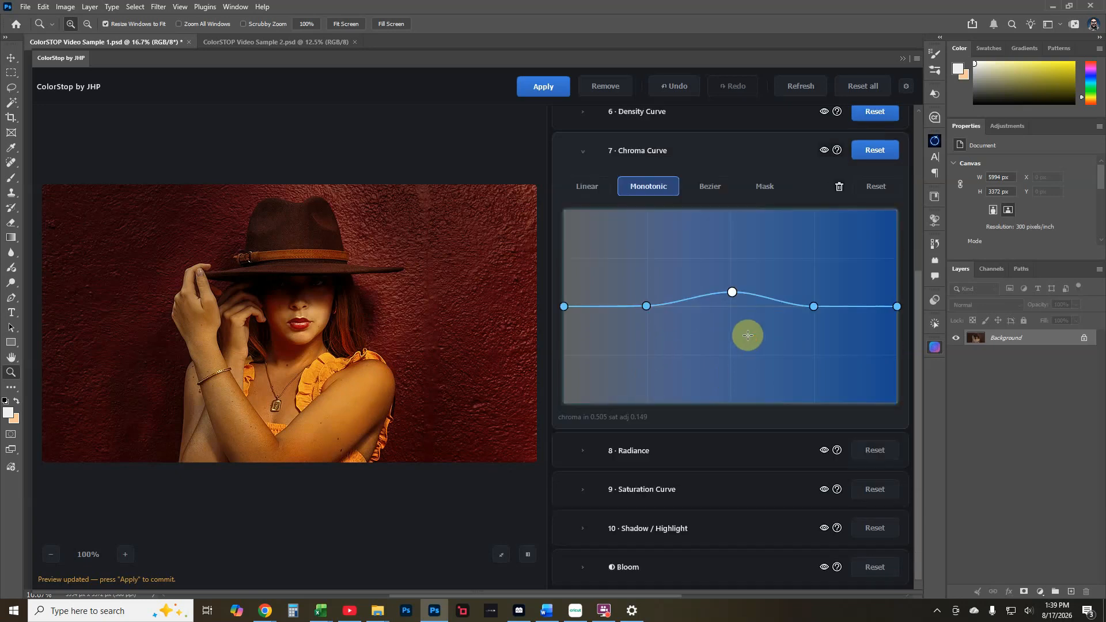
pyautogui.scroll(1, 605, 153)
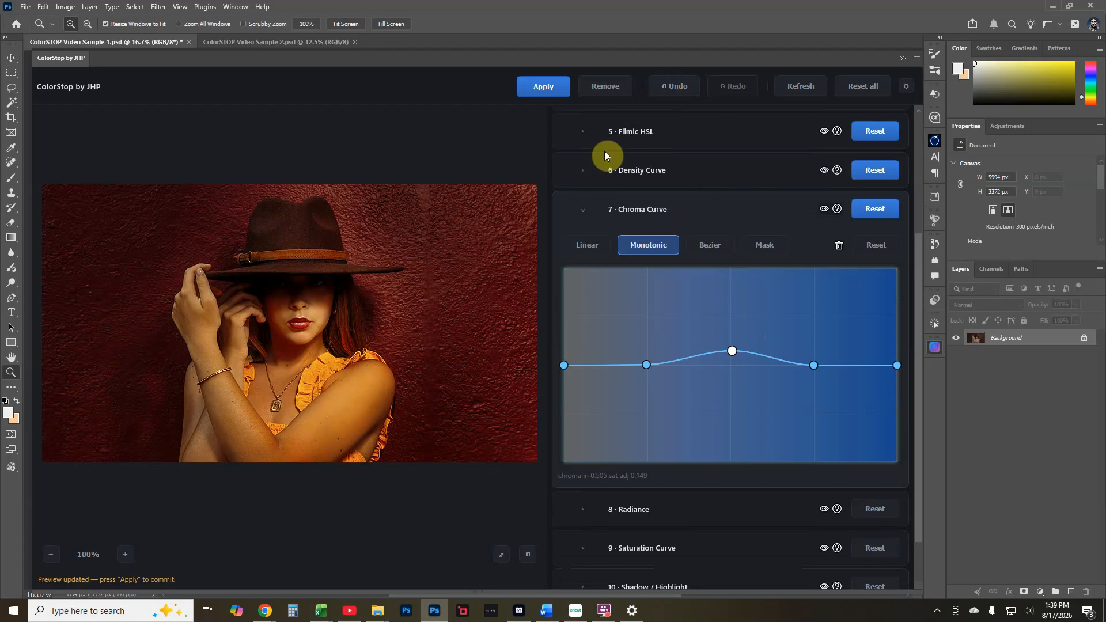
pyautogui.click(593, 212)
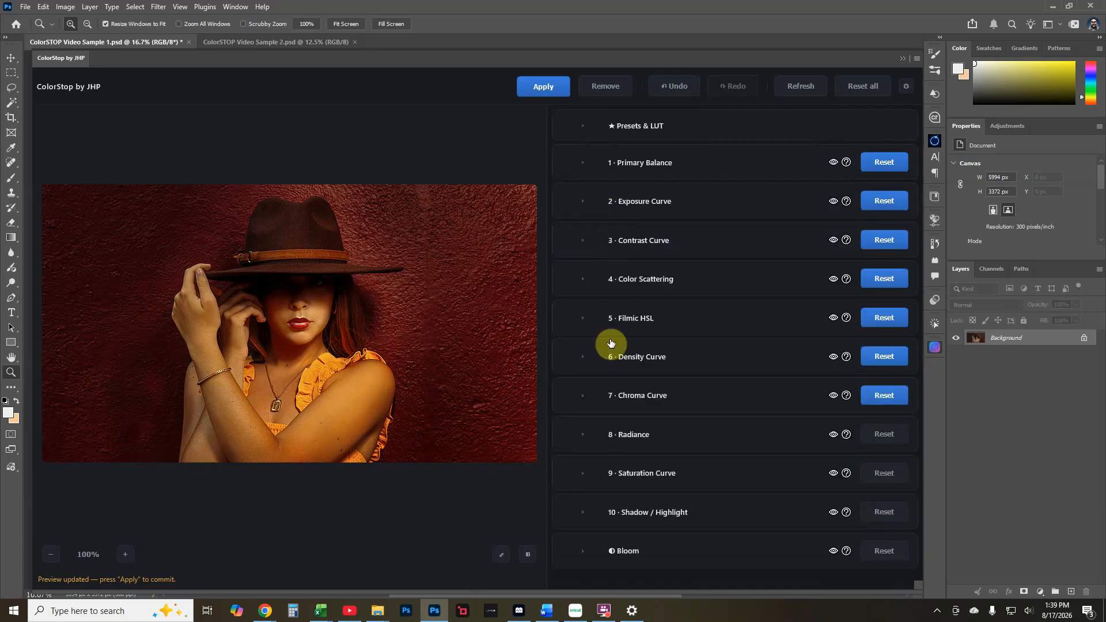
# Open the Radiance section, preview with the mask which tones its curve points affect, and turn the mask off.
pyautogui.click(595, 436)
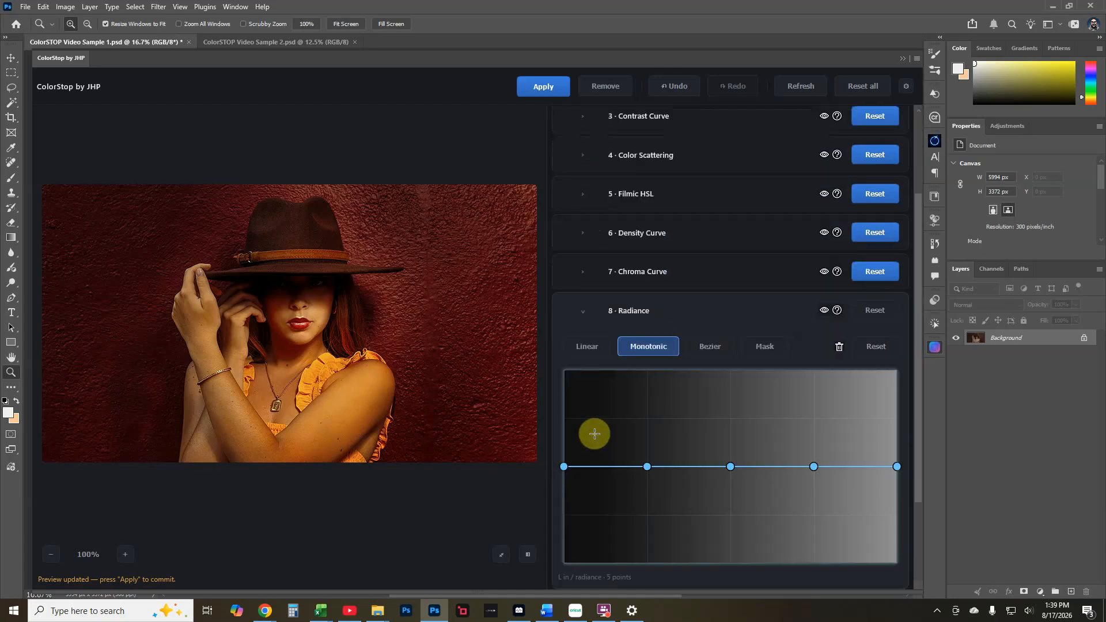
pyautogui.scroll(-3, 667, 420)
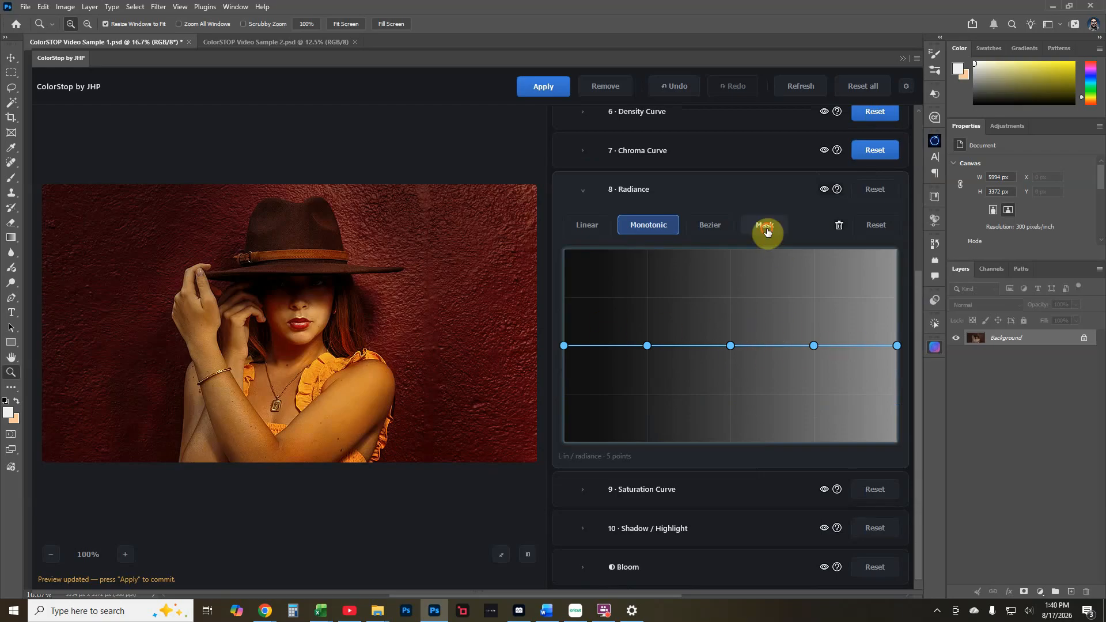
pyautogui.click(731, 346)
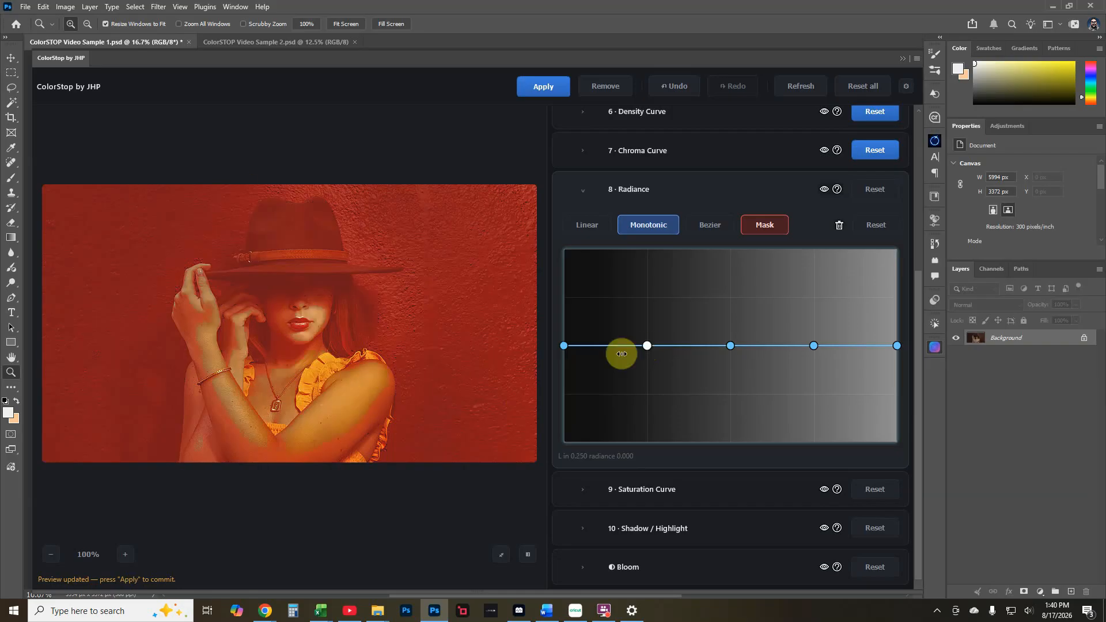
pyautogui.click(564, 346)
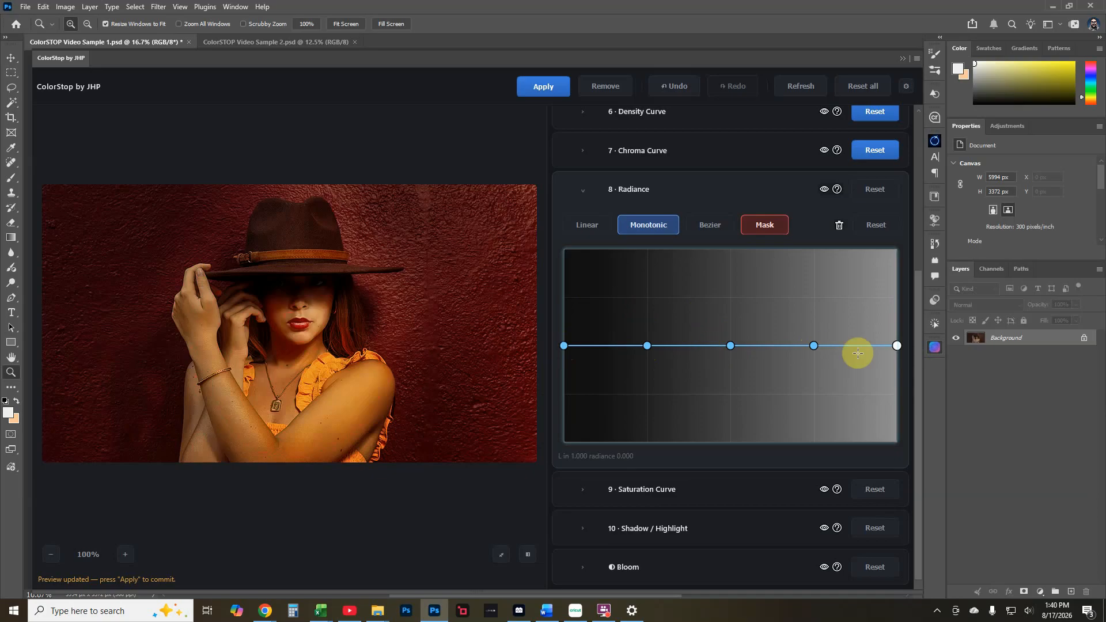
pyautogui.click(815, 345)
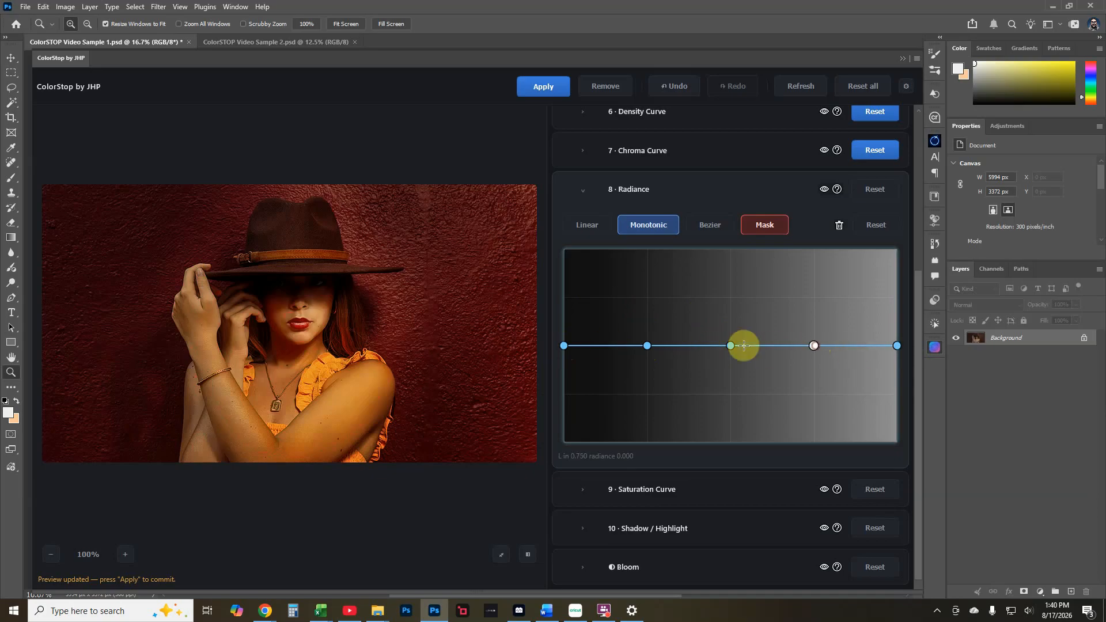
pyautogui.click(731, 344)
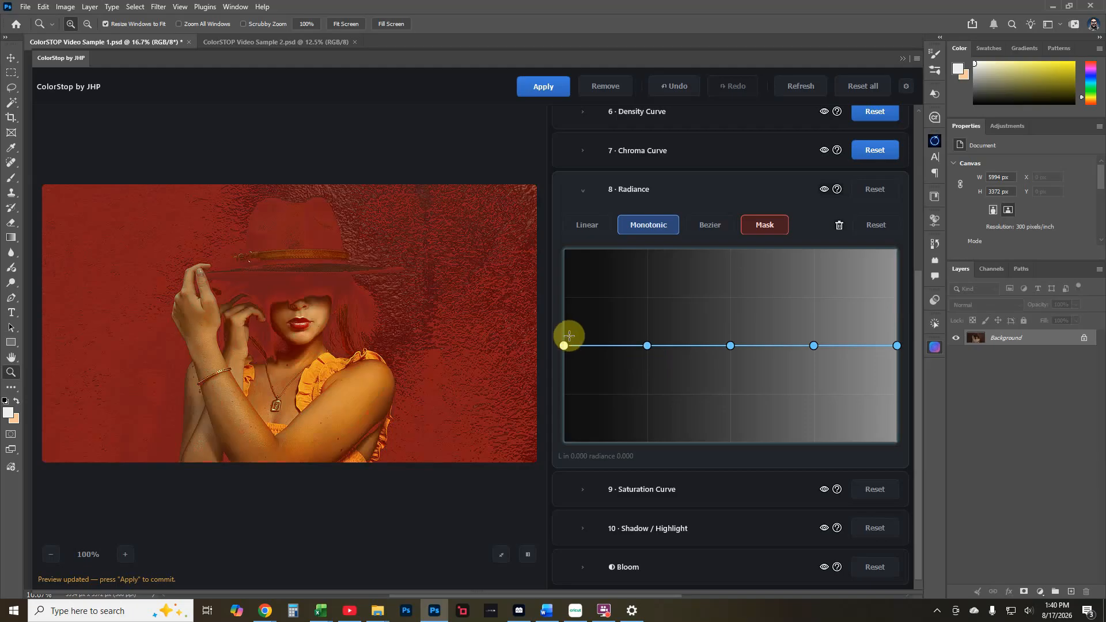
pyautogui.click(772, 227)
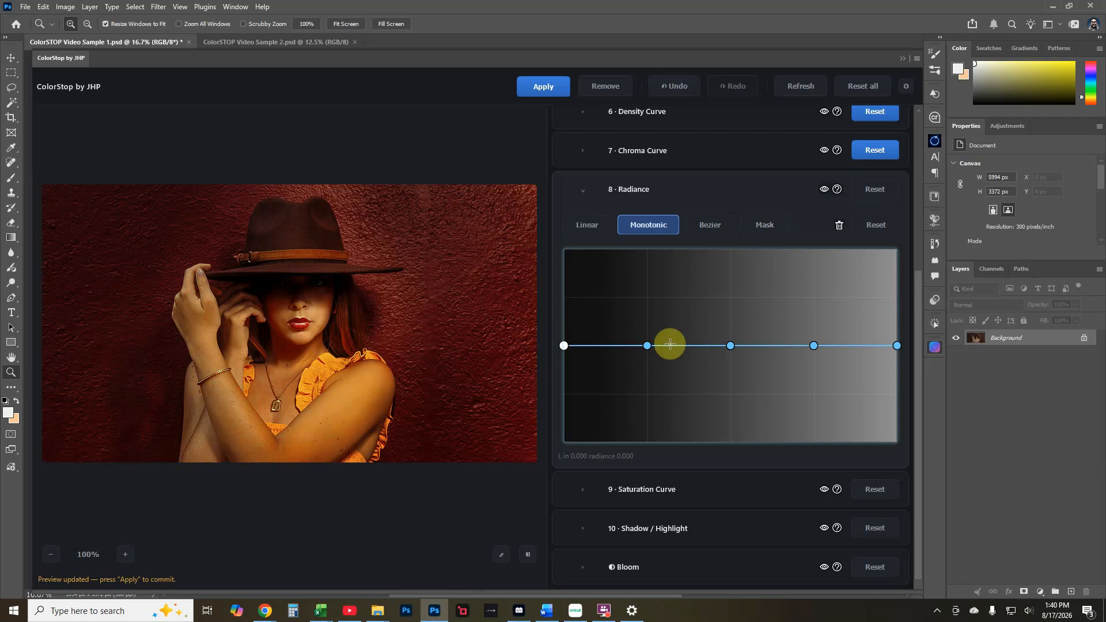
# Try the Radiance point near L 0.25 at about 0.119 and -0.321, and settle it at about 0.214.
pyautogui.click(646, 347)
pyautogui.moveTo(647, 346)
pyautogui.mouseDown()
pyautogui.moveTo(650, 326)
pyautogui.moveTo(650, 363)
pyautogui.moveTo(652, 334)
pyautogui.mouseUp()
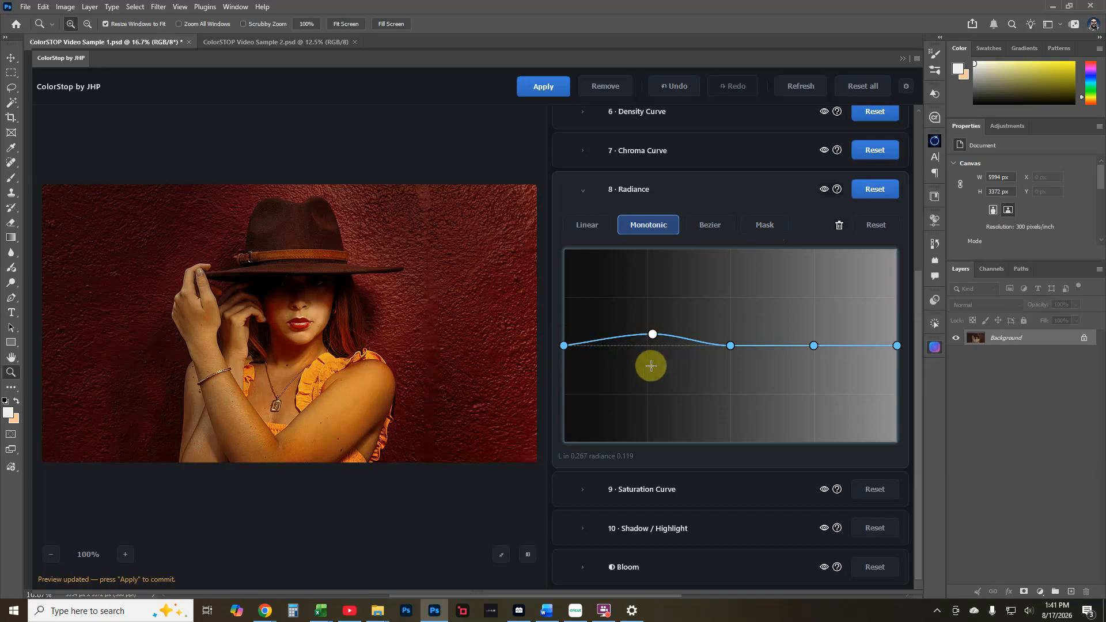
pyautogui.moveTo(651, 334); pyautogui.dragTo(645, 377)
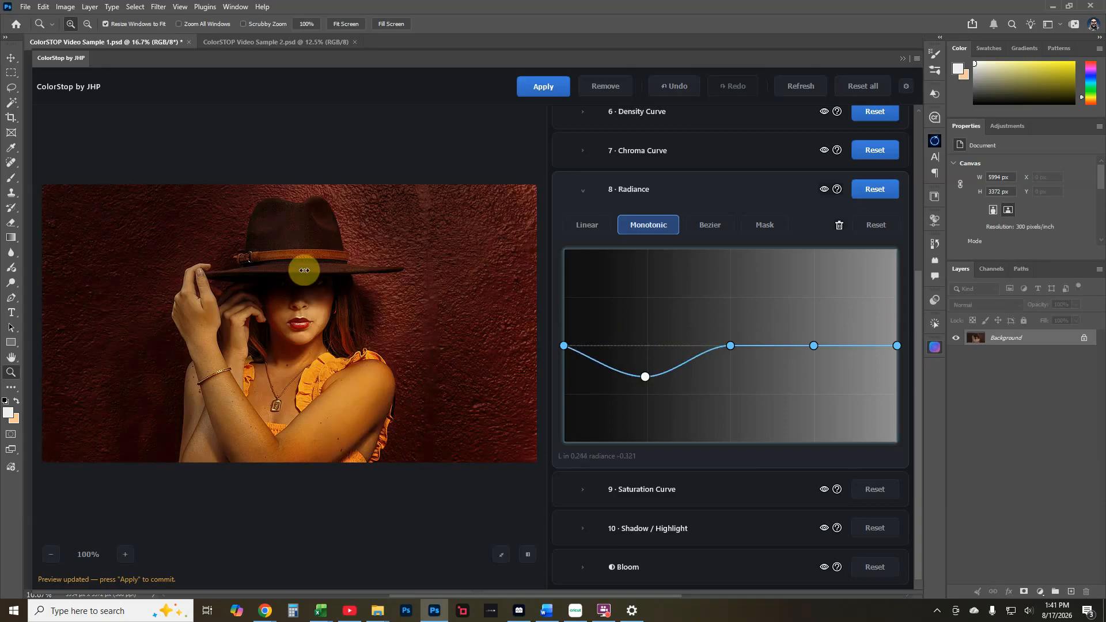
pyautogui.moveTo(646, 377); pyautogui.dragTo(649, 324)
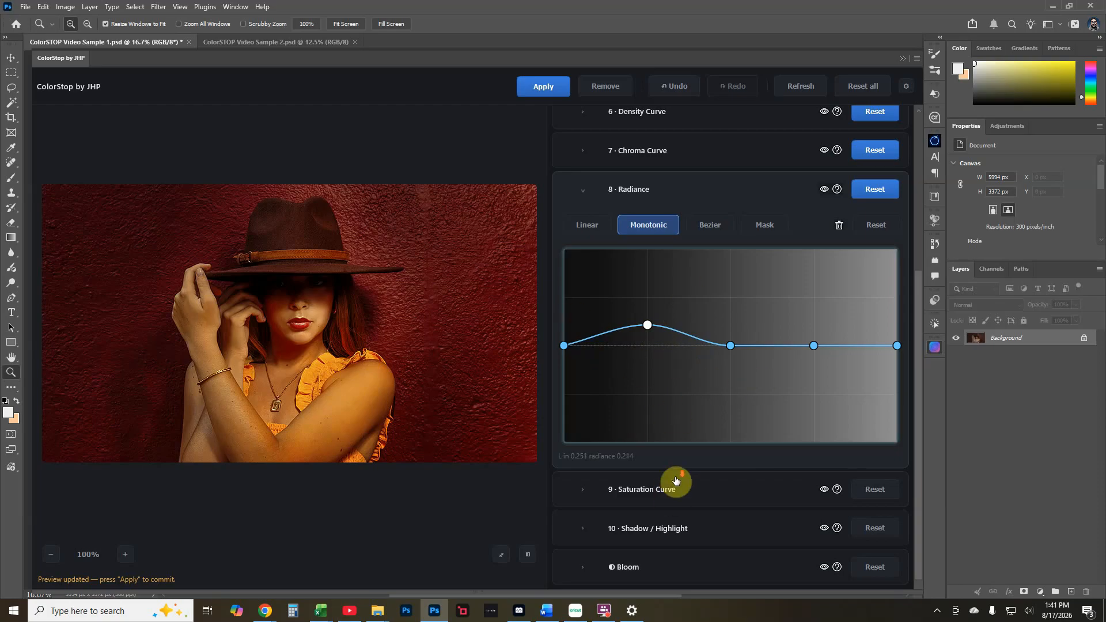
# Open the Saturation Curve section, preview the mask of its tonal points, and turn the mask off.
pyautogui.click(649, 494)
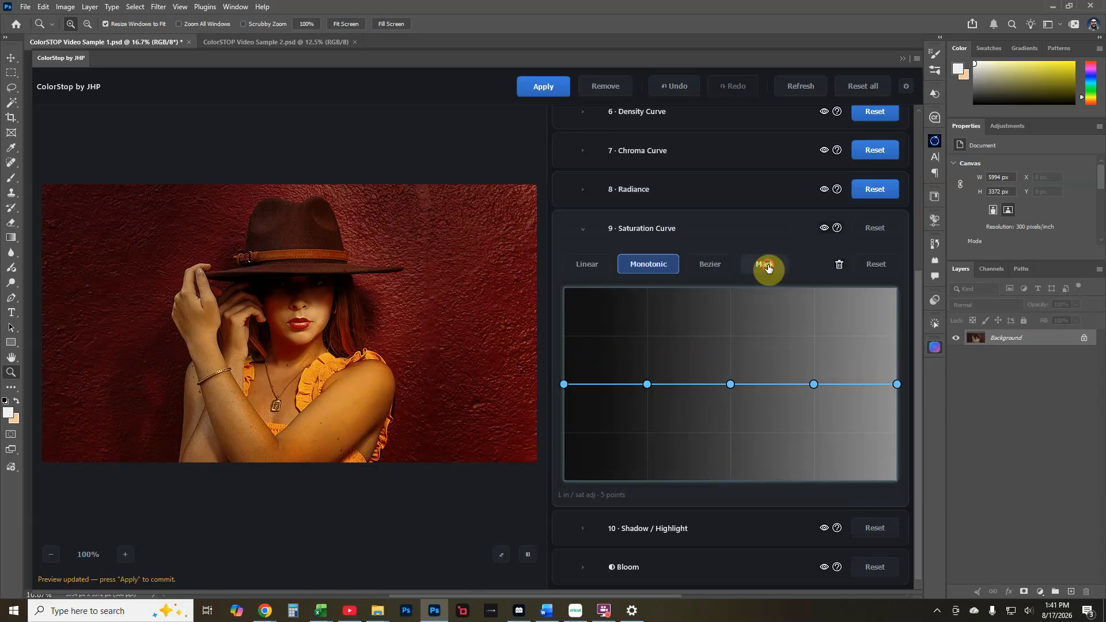
pyautogui.click(767, 267)
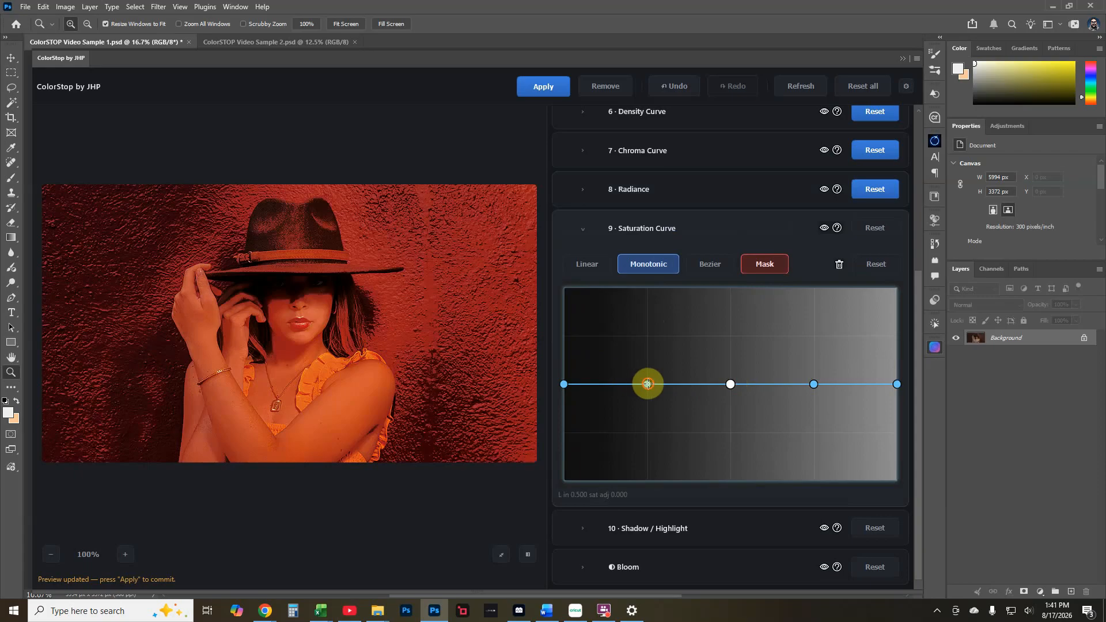
pyautogui.click(648, 384)
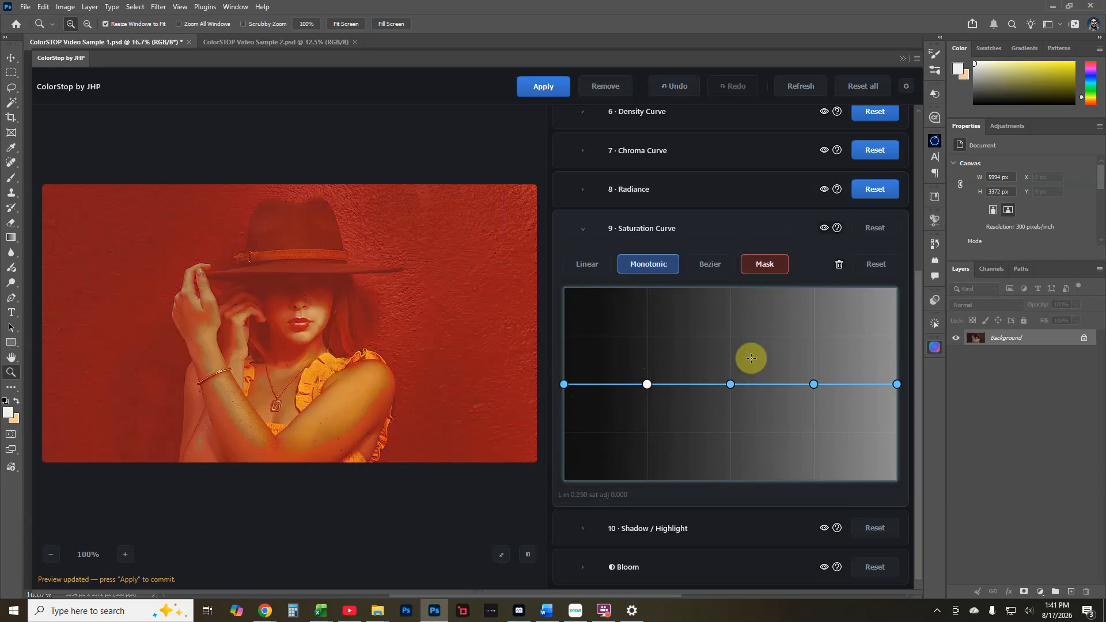
pyautogui.click(565, 384)
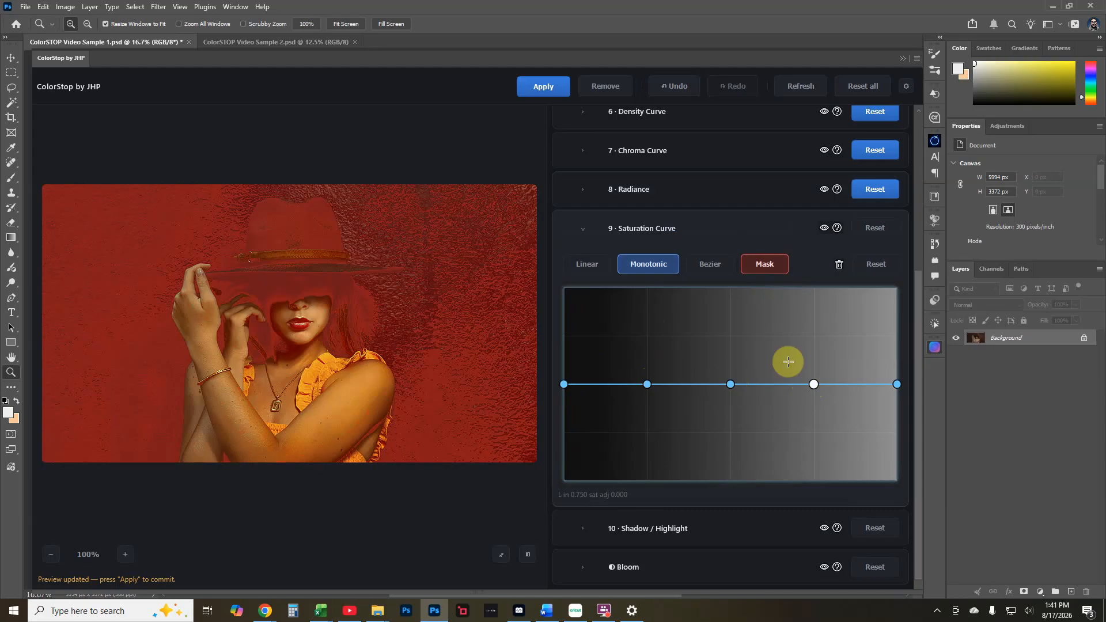
pyautogui.click(768, 266)
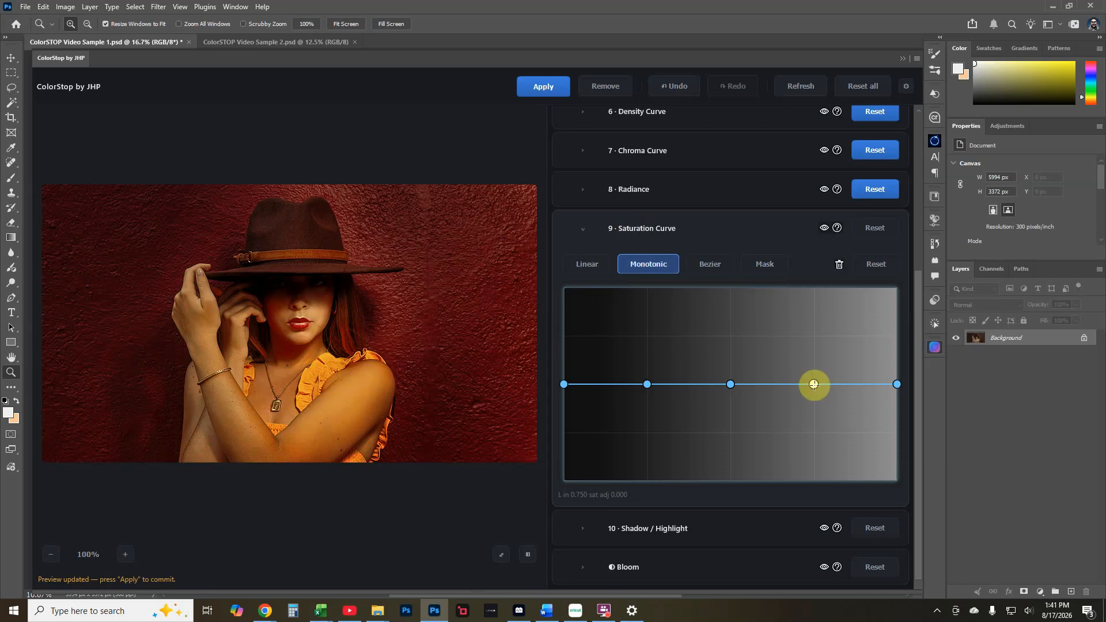
# Try raising the Saturation Curve point near L 0.75 to about 0.089 and lowering it strongly, and bring it back to about 0.012.
pyautogui.moveTo(816, 382); pyautogui.dragTo(817, 377)
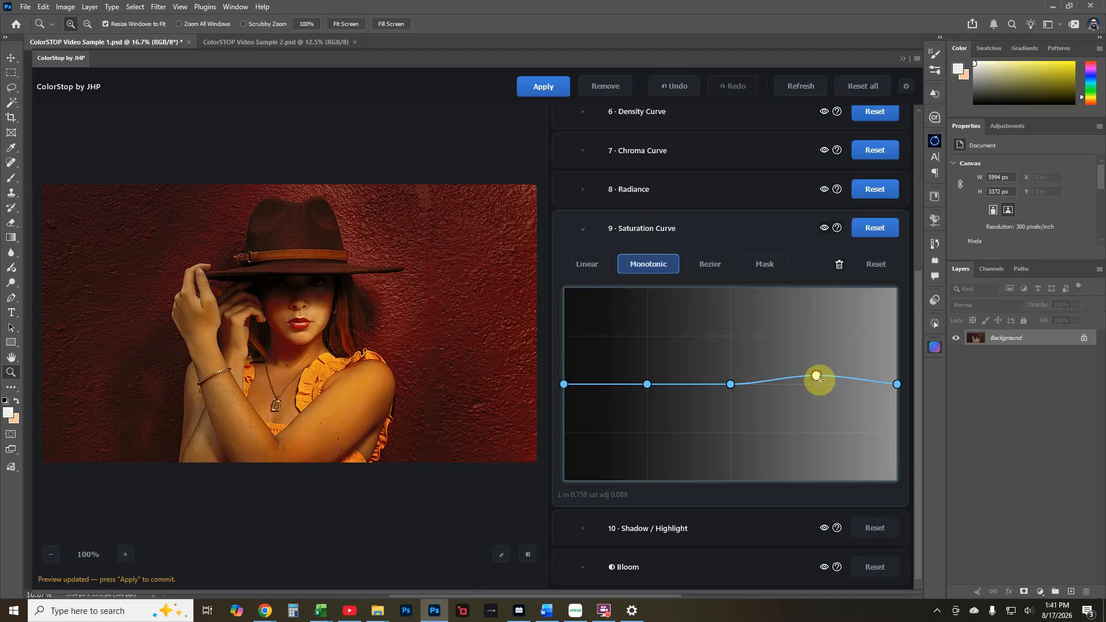
pyautogui.moveTo(816, 376); pyautogui.dragTo(813, 430)
pyautogui.moveTo(816, 372); pyautogui.dragTo(817, 383)
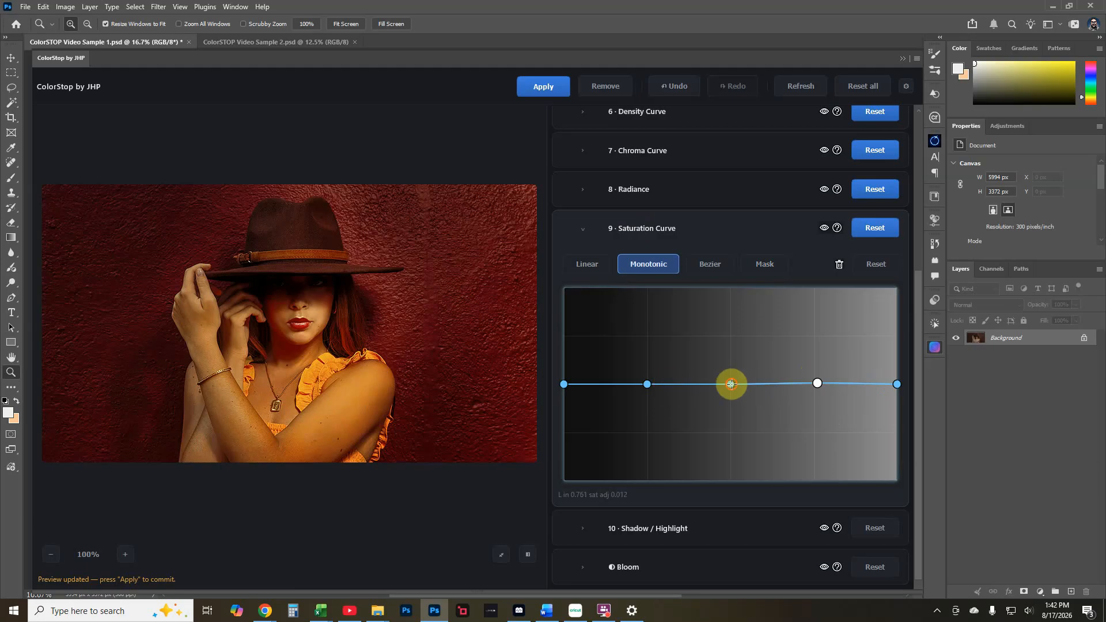
# Set the Saturation Curve points to about -0.042 at L 0.5, -0.054 near L 0.76 and 0.042 near L 0.25.
pyautogui.moveTo(731, 384); pyautogui.dragTo(731, 388)
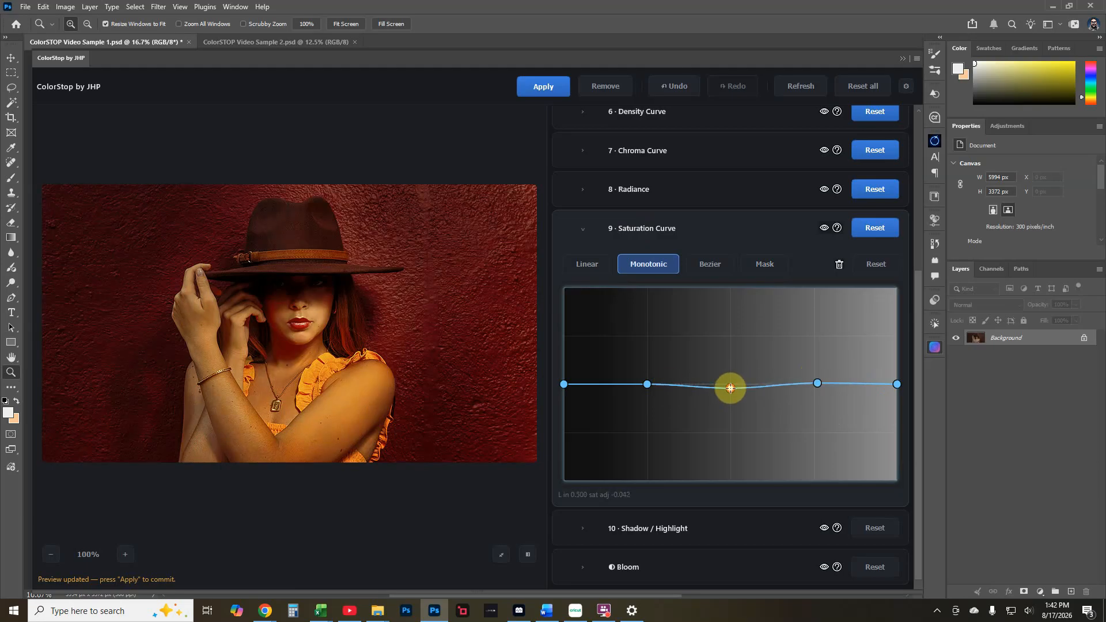
pyautogui.moveTo(817, 383); pyautogui.dragTo(817, 390)
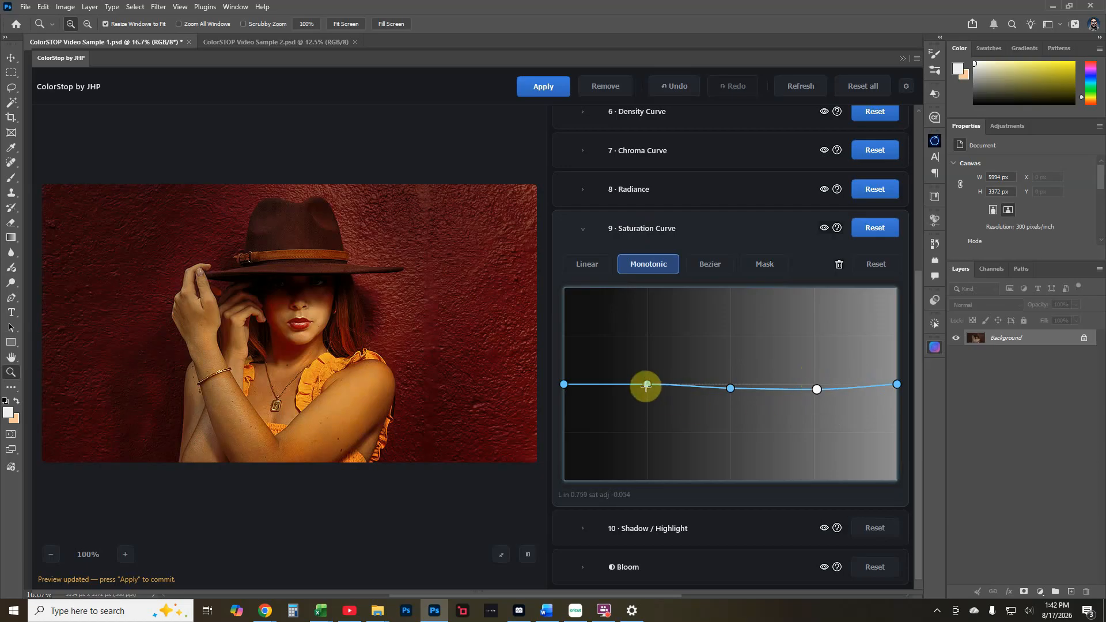
pyautogui.moveTo(647, 384); pyautogui.dragTo(648, 378)
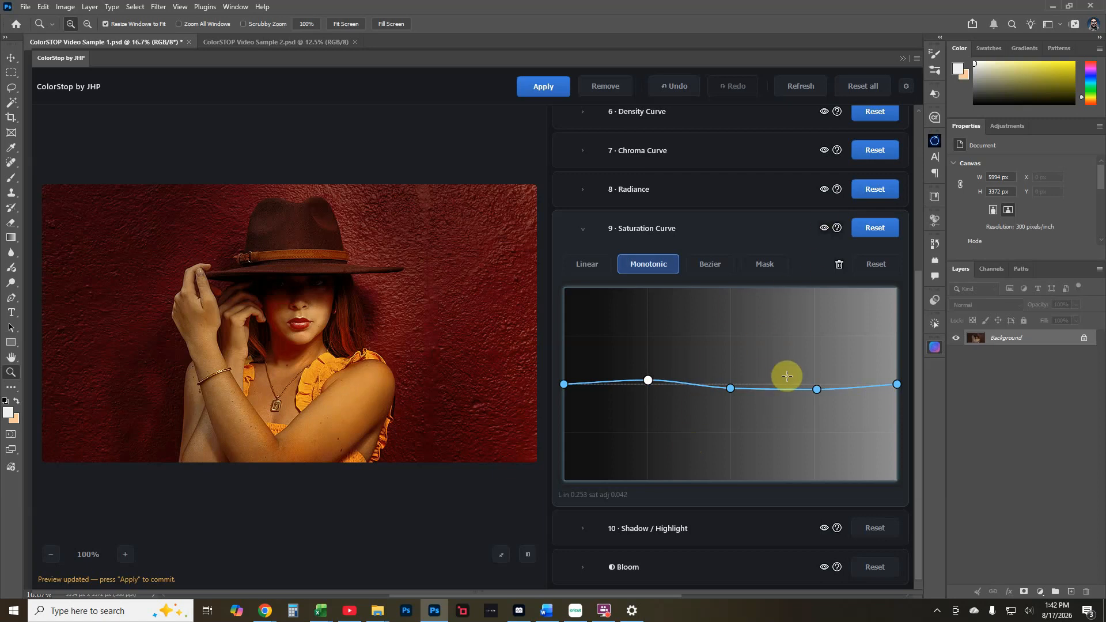
# Open the Shadow / Highlight section, try a Shadows C value of 0.37, and return it to 0.00.
pyautogui.click(707, 529)
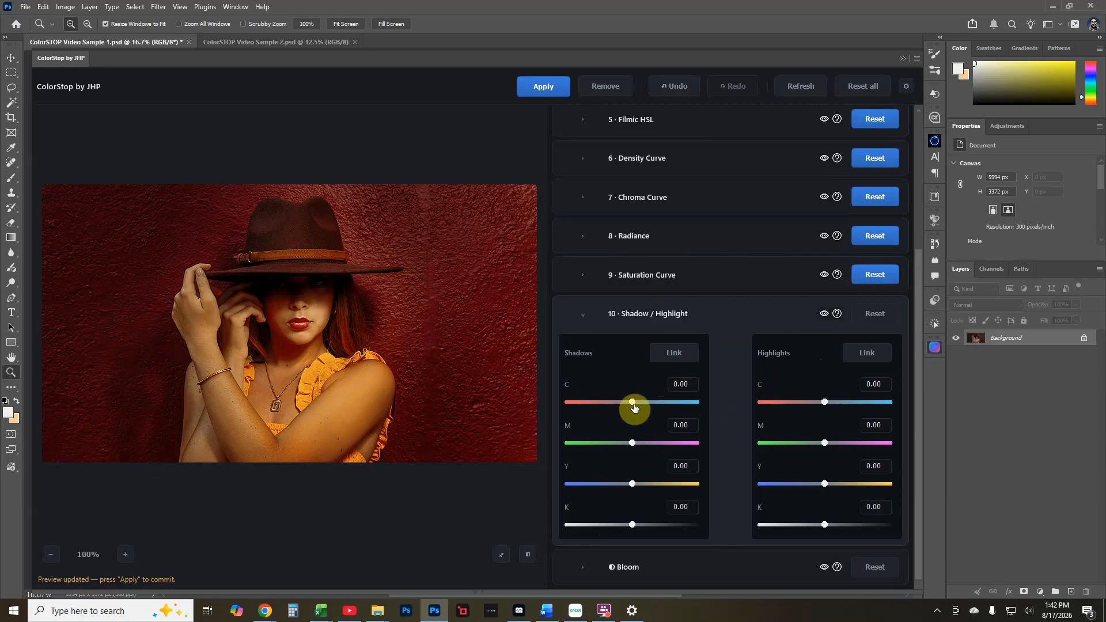
pyautogui.moveTo(634, 406); pyautogui.dragTo(657, 407)
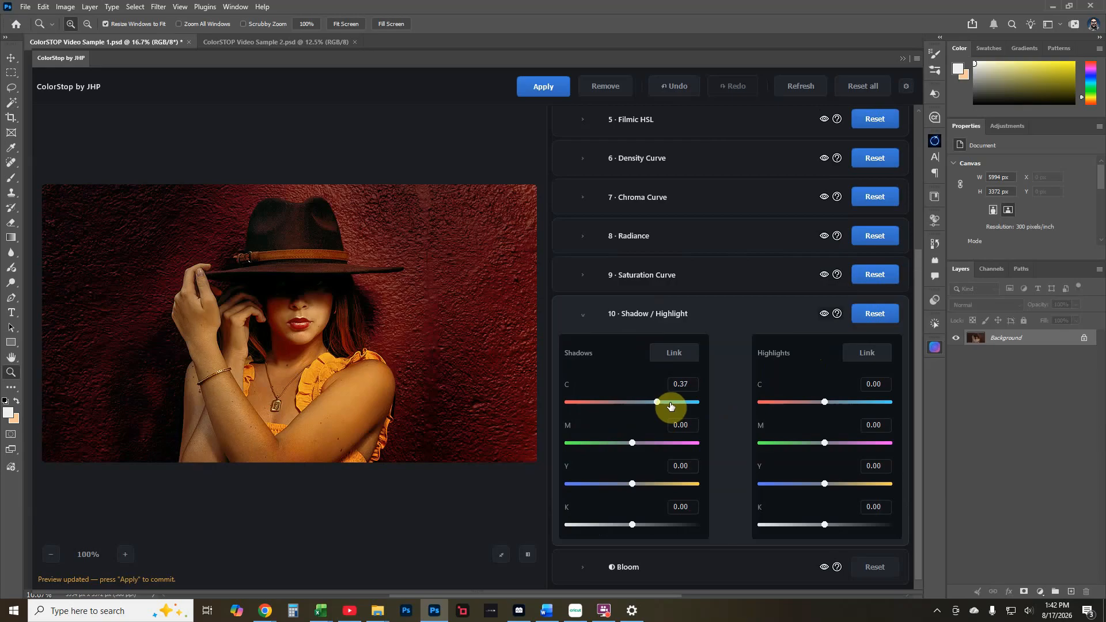
pyautogui.moveTo(657, 403); pyautogui.dragTo(631, 405)
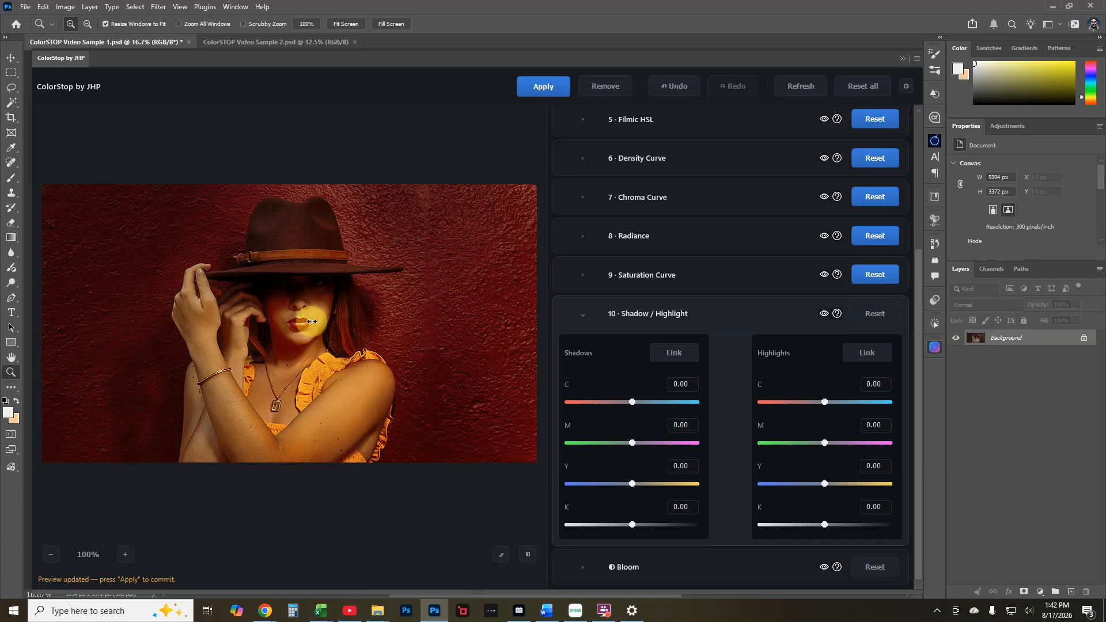
# Set the Shadows sliders in Shadow / Highlight to M -0.09, Y -0.03 and K 0.03.
pyautogui.moveTo(633, 443)
pyautogui.mouseDown()
pyautogui.moveTo(617, 447)
pyautogui.moveTo(630, 445)
pyautogui.mouseUp()
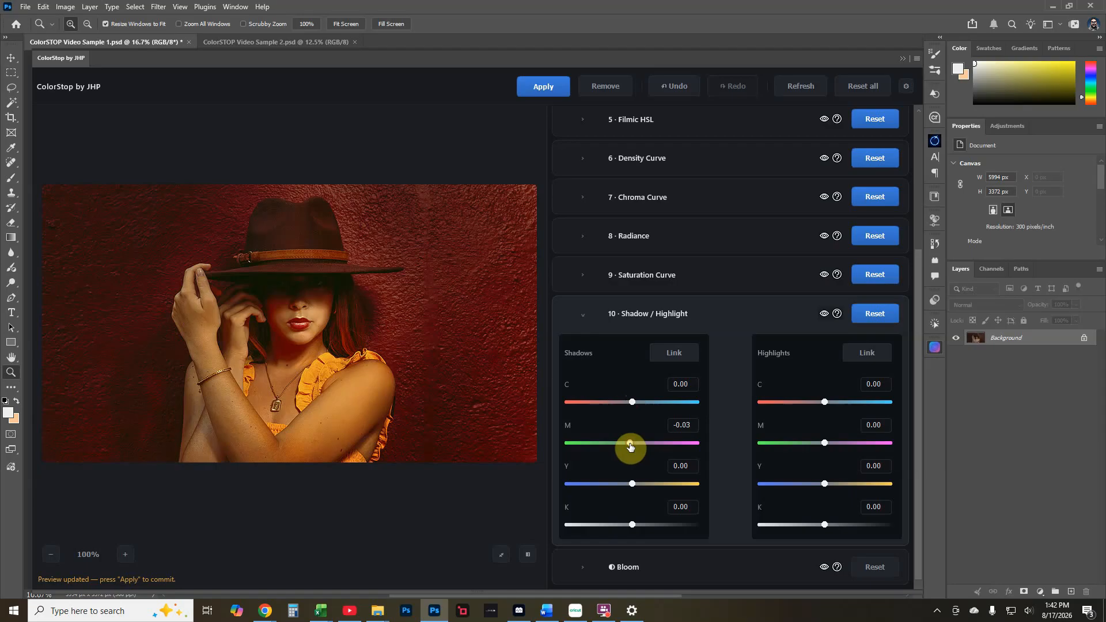
pyautogui.moveTo(631, 445)
pyautogui.mouseDown()
pyautogui.moveTo(646, 445)
pyautogui.moveTo(637, 446)
pyautogui.mouseUp()
pyautogui.moveTo(633, 485)
pyautogui.mouseDown()
pyautogui.moveTo(615, 484)
pyautogui.moveTo(631, 485)
pyautogui.mouseUp()
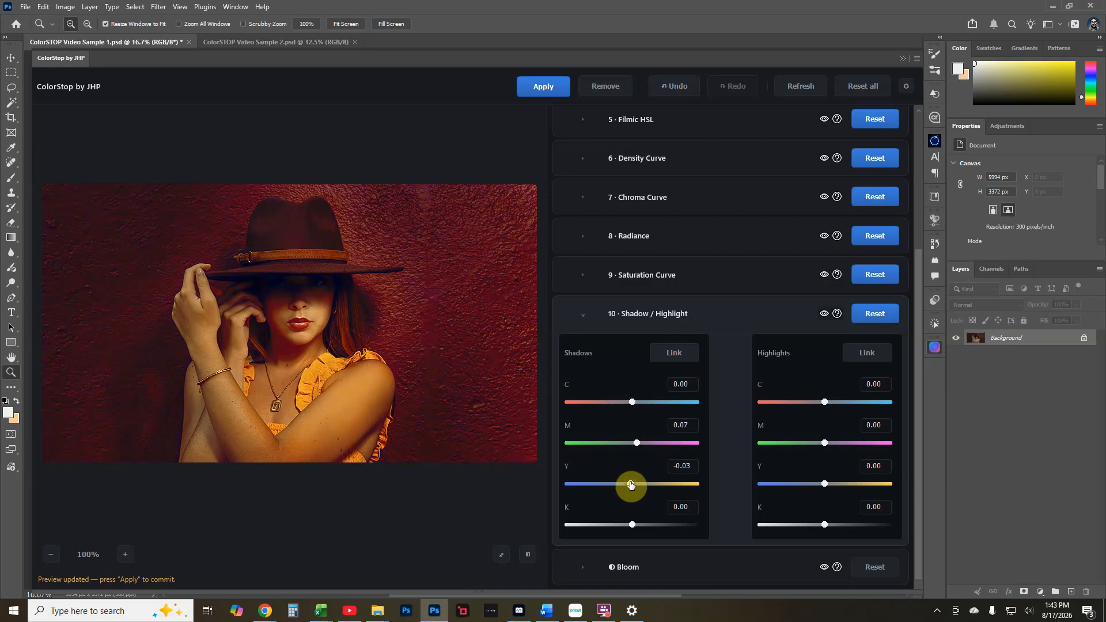
pyautogui.moveTo(635, 527)
pyautogui.mouseDown()
pyautogui.moveTo(649, 528)
pyautogui.moveTo(635, 526)
pyautogui.mouseUp()
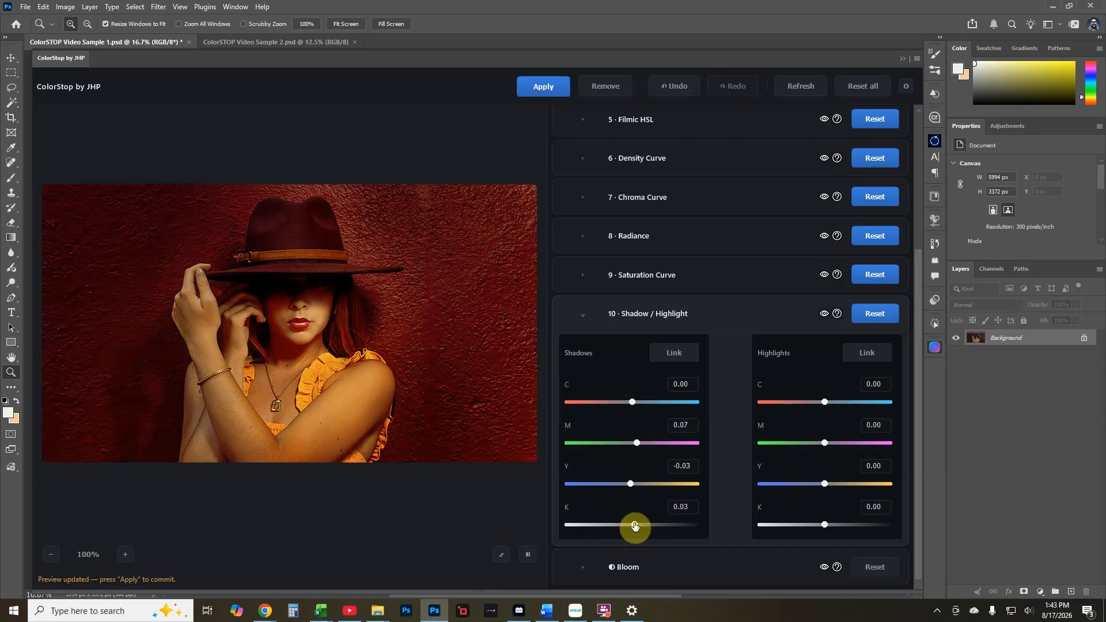
pyautogui.moveTo(636, 444); pyautogui.dragTo(627, 444)
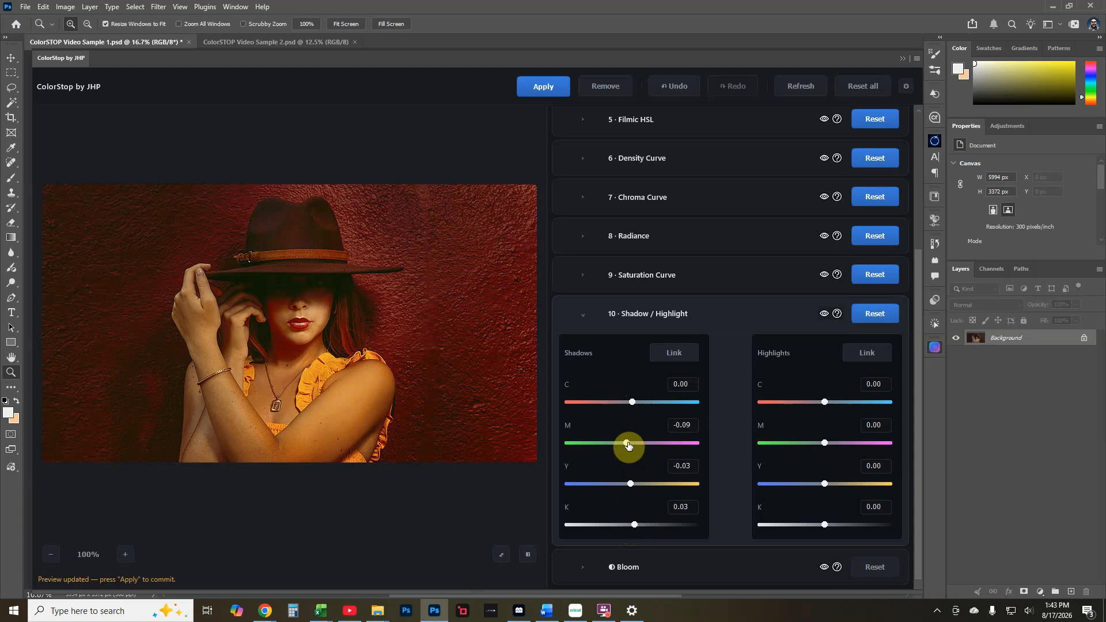
# Compare the image with and without Shadow / Highlight, and set the Highlights K and C values to 0.03 each.
pyautogui.click(826, 315)
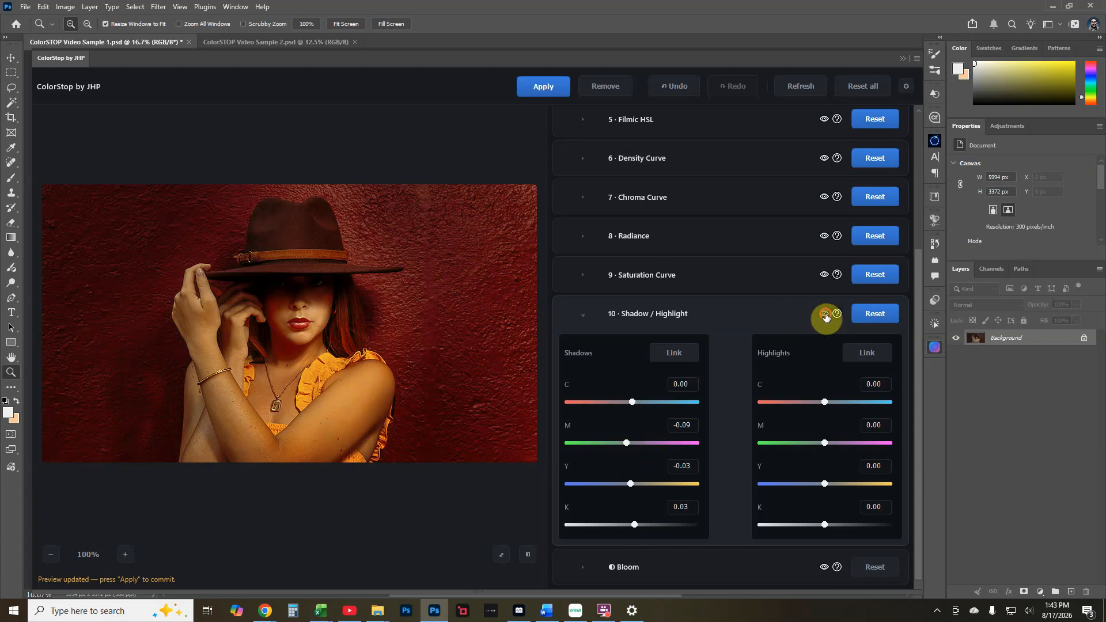
pyautogui.click(825, 315)
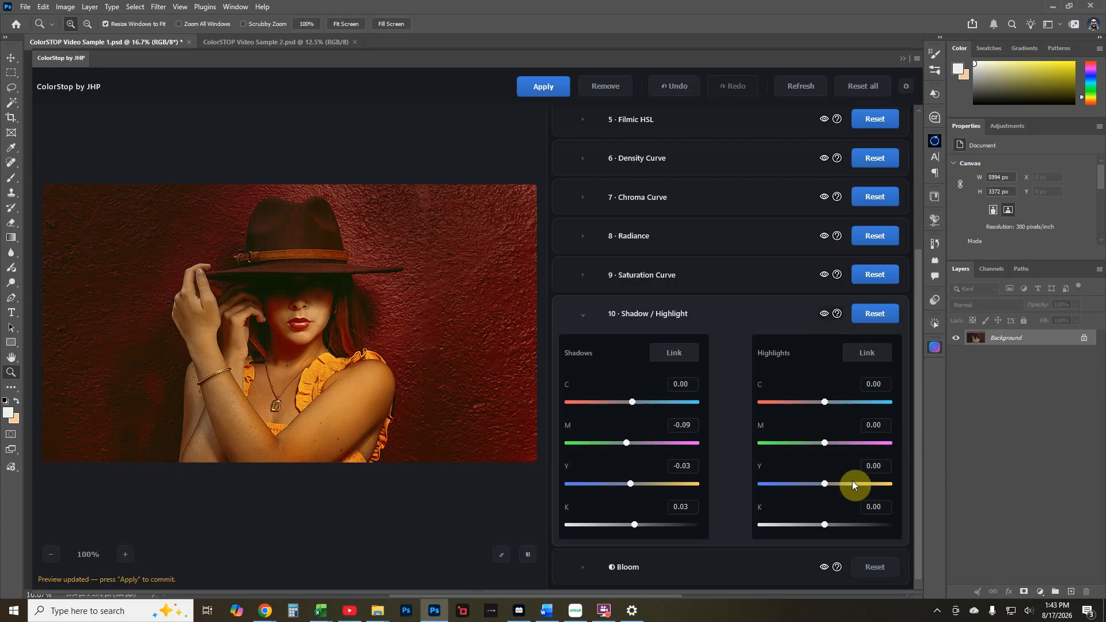
pyautogui.moveTo(825, 524)
pyautogui.mouseDown()
pyautogui.moveTo(788, 529)
pyautogui.moveTo(856, 526)
pyautogui.moveTo(829, 530)
pyautogui.mouseUp()
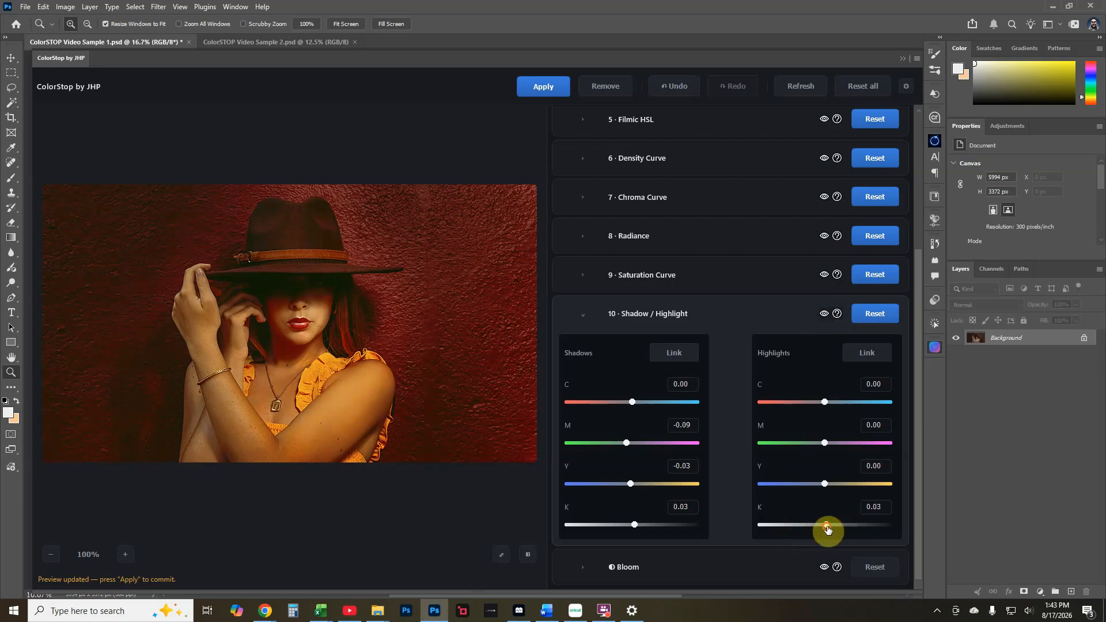
pyautogui.moveTo(824, 402)
pyautogui.mouseDown()
pyautogui.moveTo(815, 403)
pyautogui.moveTo(826, 402)
pyautogui.mouseUp()
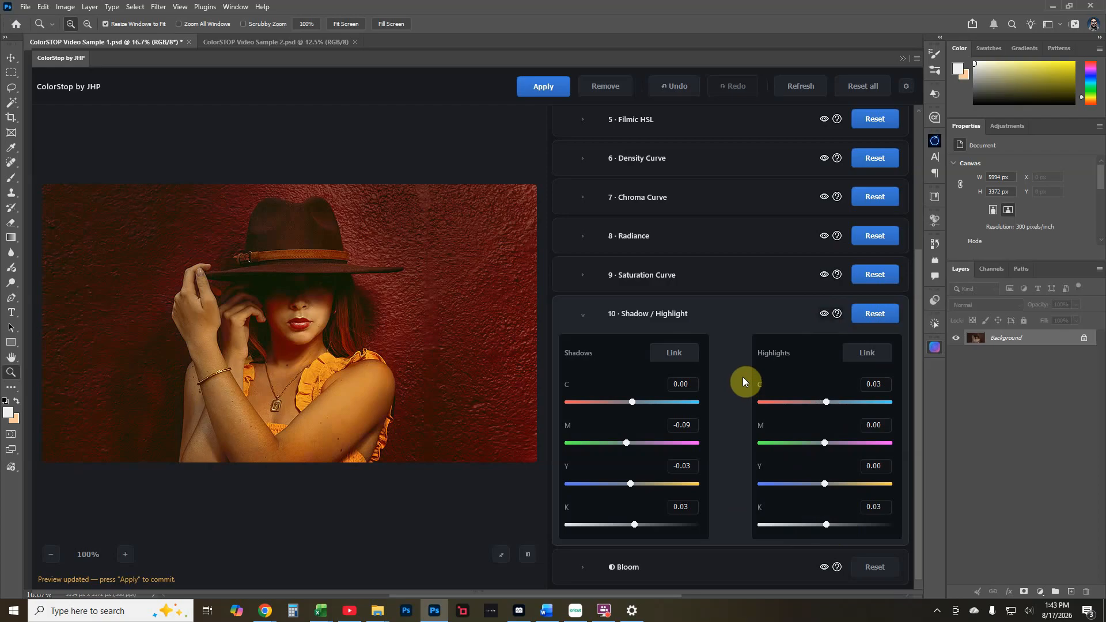
# Open the Bloom section and set its Threshold to 0.173 and its Amount to 52.5.
pyautogui.click(656, 571)
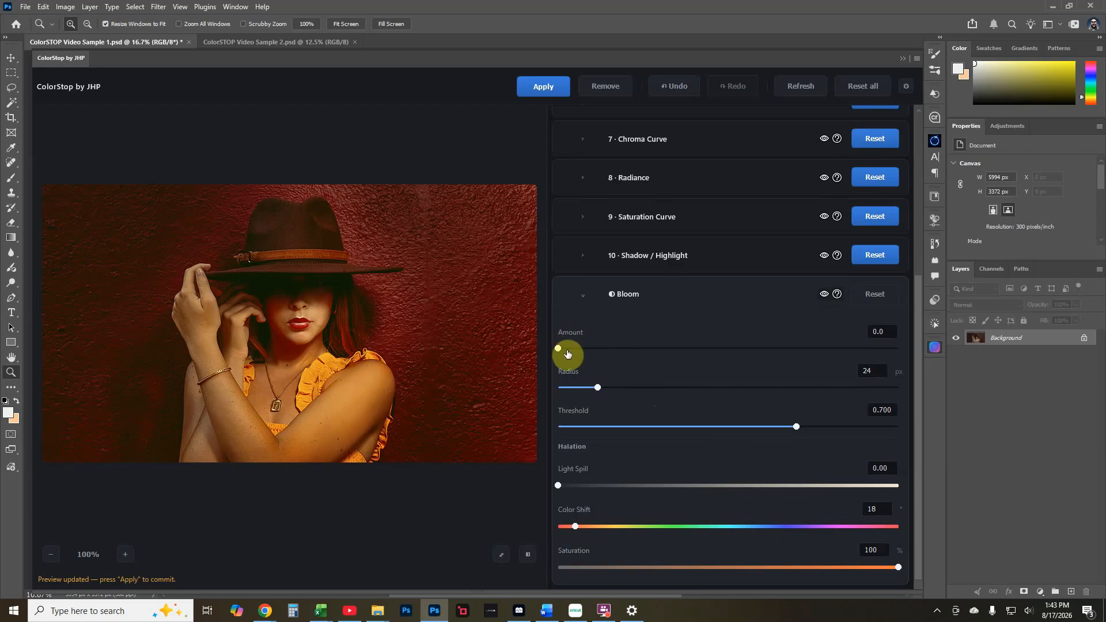
pyautogui.moveTo(559, 352); pyautogui.dragTo(650, 351)
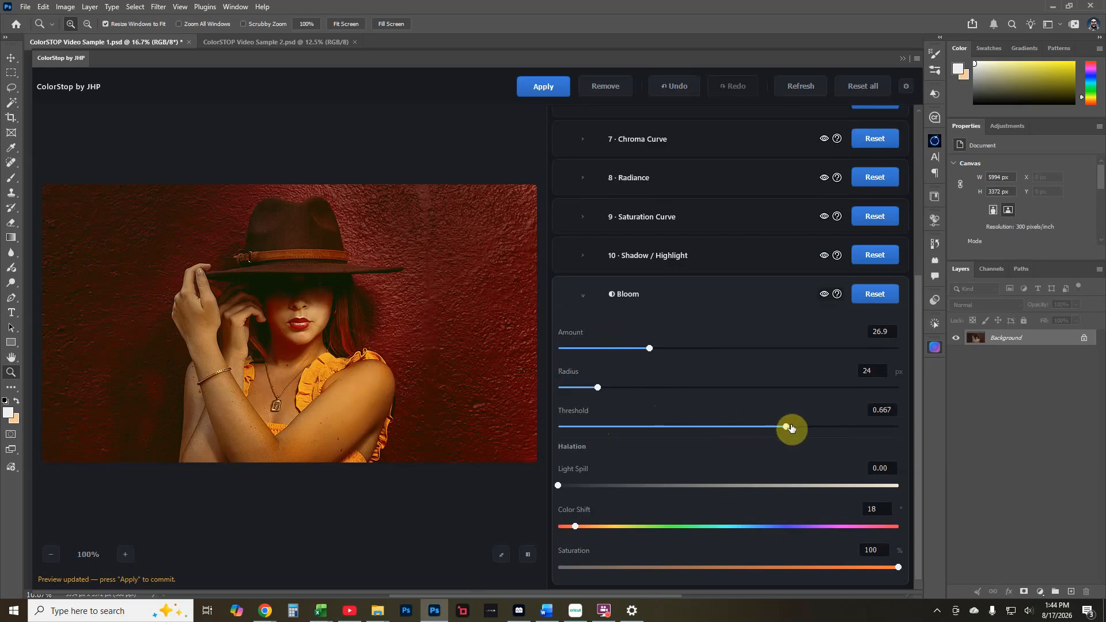
pyautogui.moveTo(793, 427); pyautogui.dragTo(652, 430)
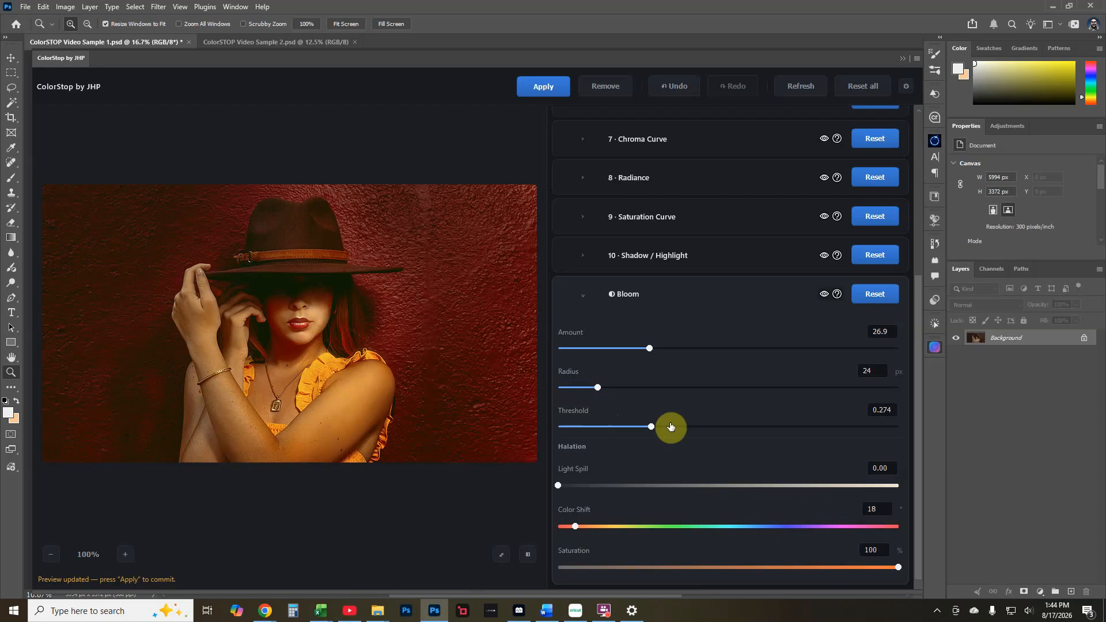
pyautogui.moveTo(651, 427); pyautogui.dragTo(618, 431)
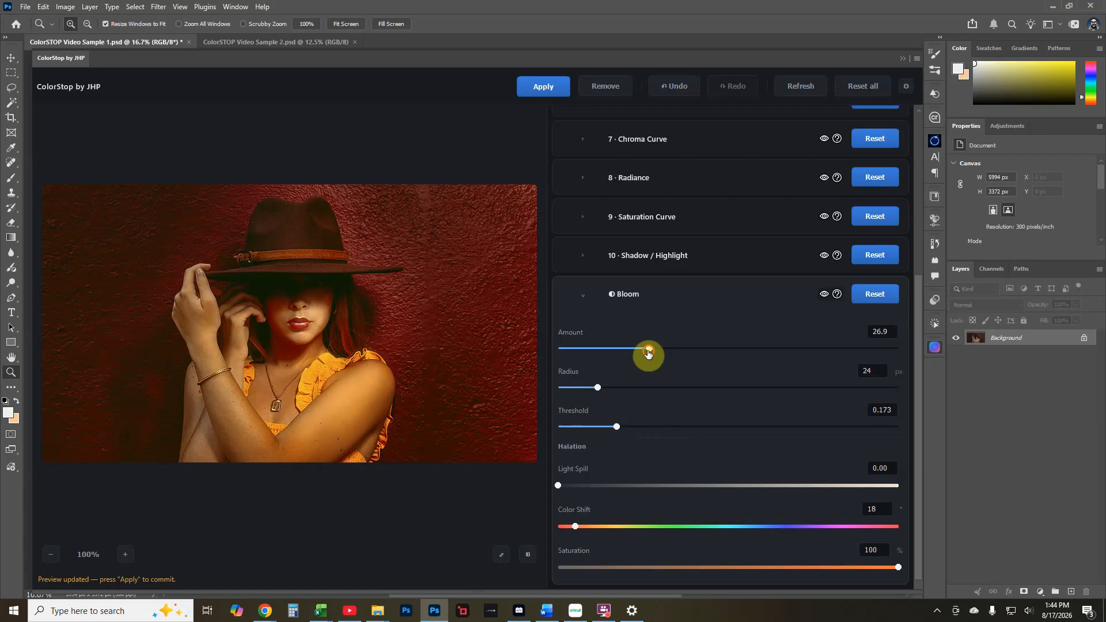
pyautogui.moveTo(648, 353); pyautogui.dragTo(704, 353)
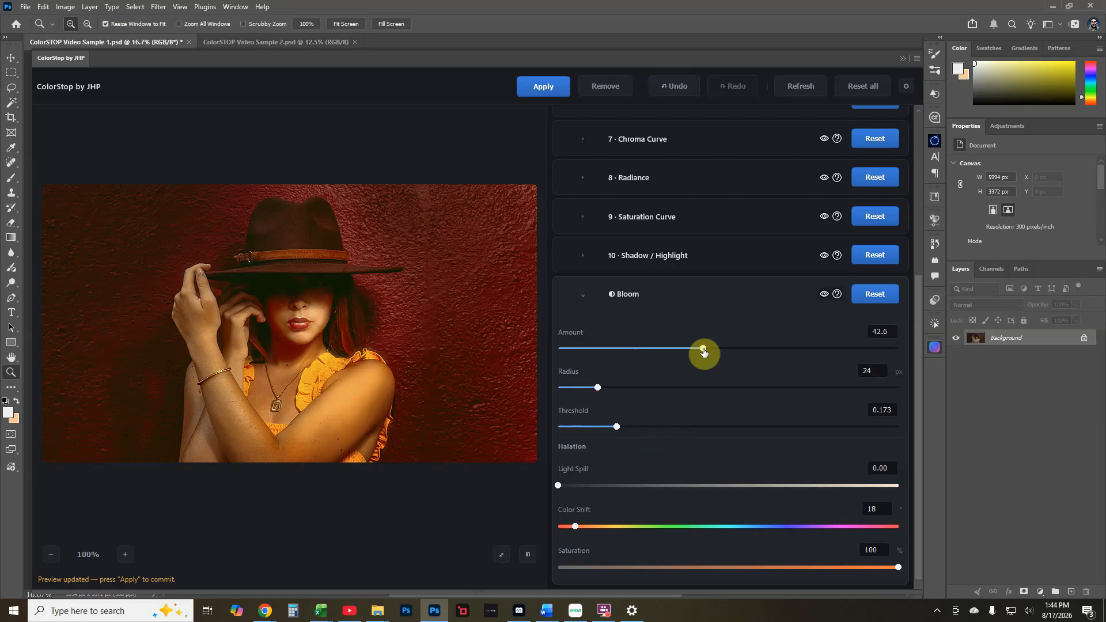
pyautogui.moveTo(704, 349); pyautogui.dragTo(738, 350)
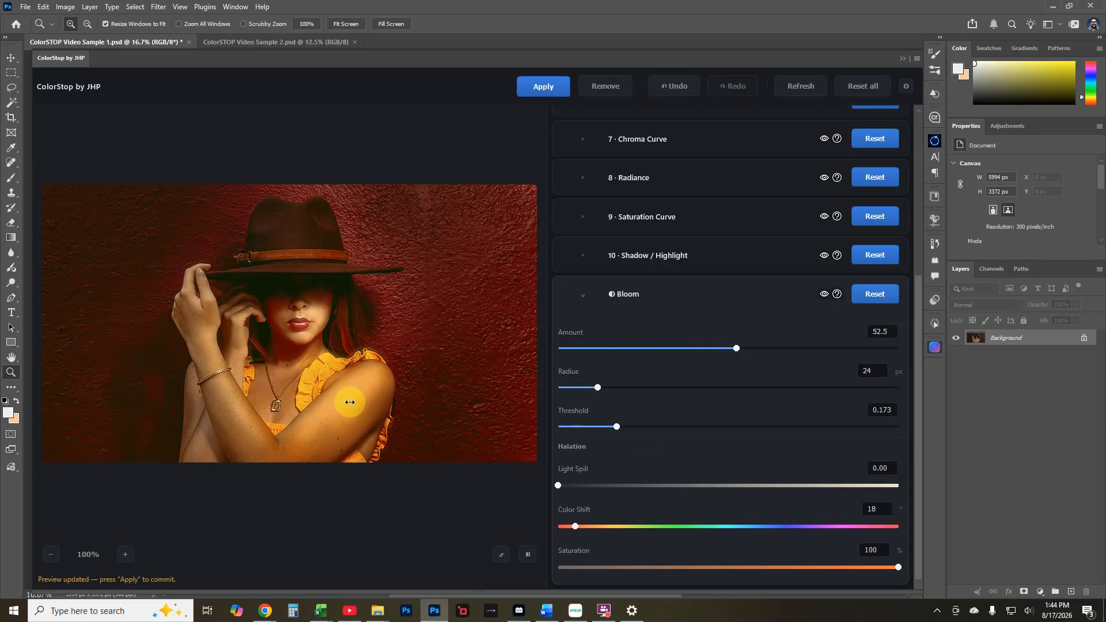
# Switch the Bloom effect off and on repeatedly to compare the portrait with and without it.
pyautogui.click(824, 295)
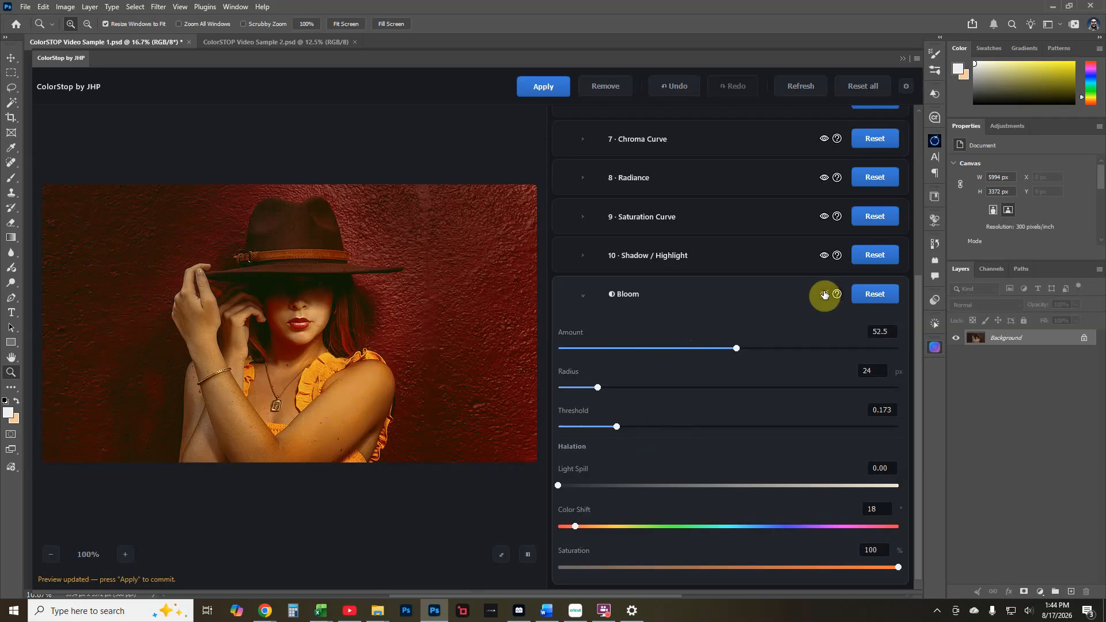
pyautogui.click(825, 295)
pyautogui.click(824, 294)
pyautogui.click(825, 294)
pyautogui.click(824, 295)
pyautogui.click(823, 294)
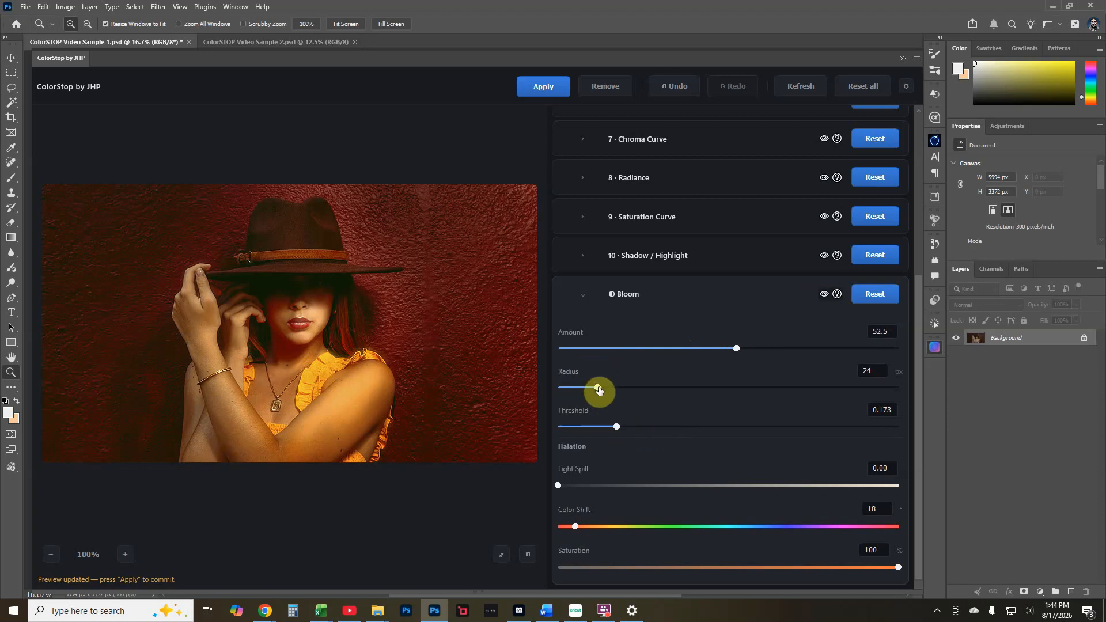
# Try a Bloom Radius of 94 px, refine Bloom to Radius 25 px, Threshold 0.156 and Amount 54.7, and compare it off and on.
pyautogui.moveTo(600, 386); pyautogui.dragTo(718, 387)
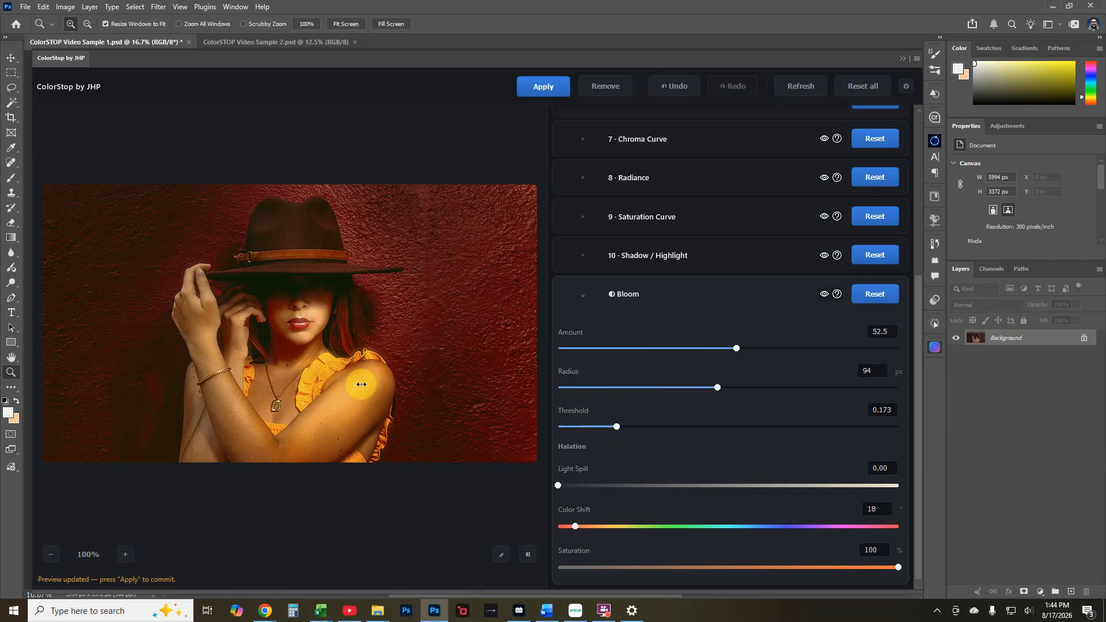
pyautogui.click(608, 386)
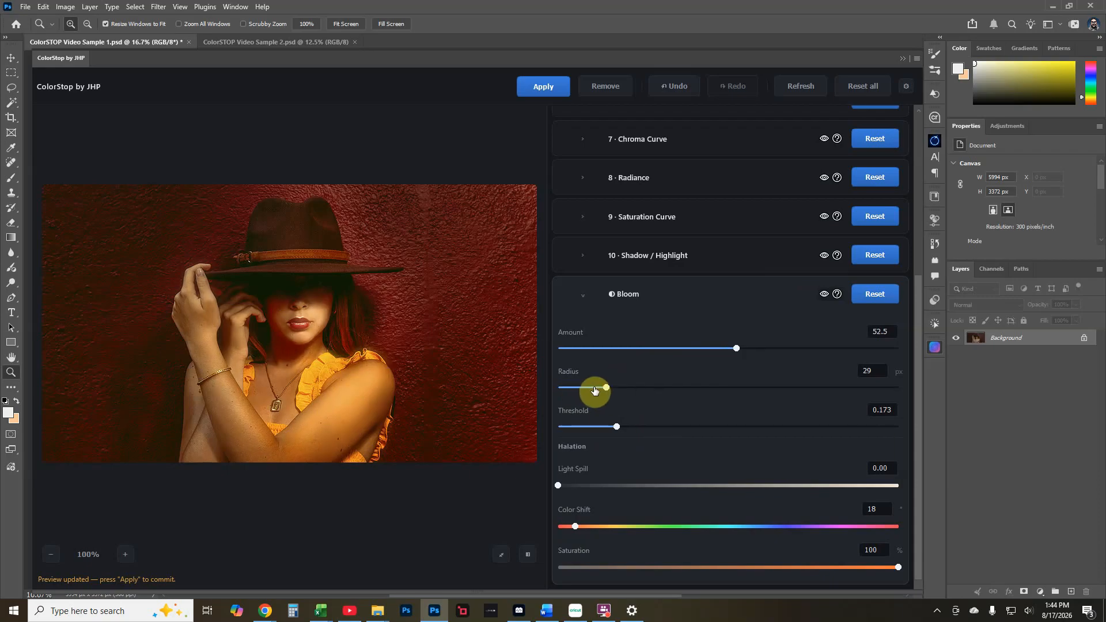
pyautogui.click(597, 389)
pyautogui.moveTo(616, 427)
pyautogui.mouseDown()
pyautogui.moveTo(595, 425)
pyautogui.moveTo(612, 429)
pyautogui.mouseUp()
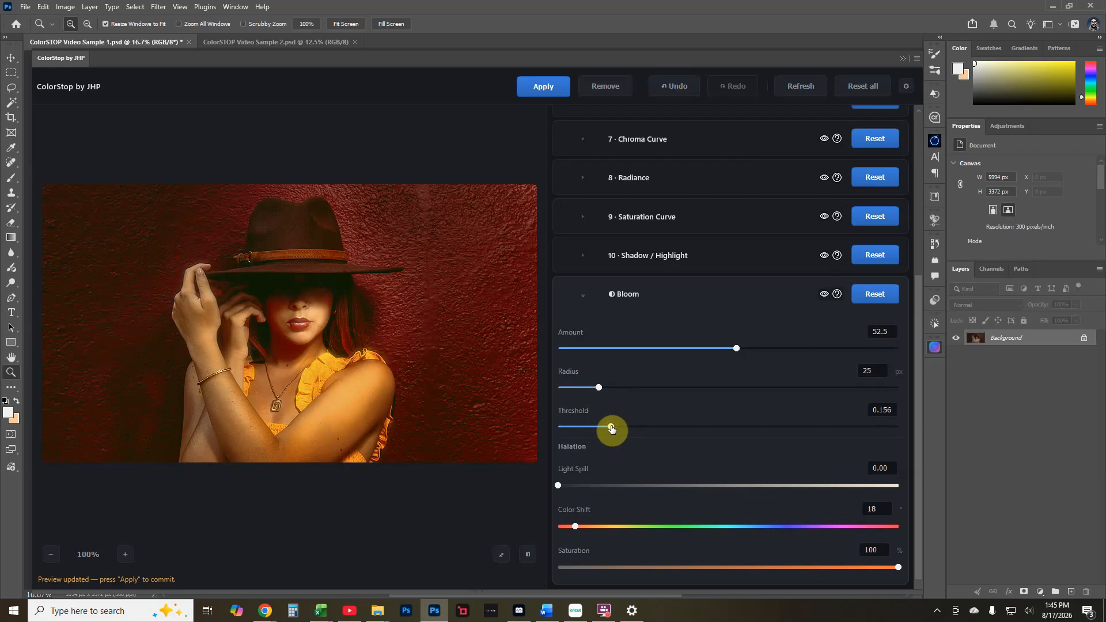
pyautogui.moveTo(736, 349)
pyautogui.mouseDown()
pyautogui.moveTo(790, 351)
pyautogui.moveTo(744, 350)
pyautogui.mouseUp()
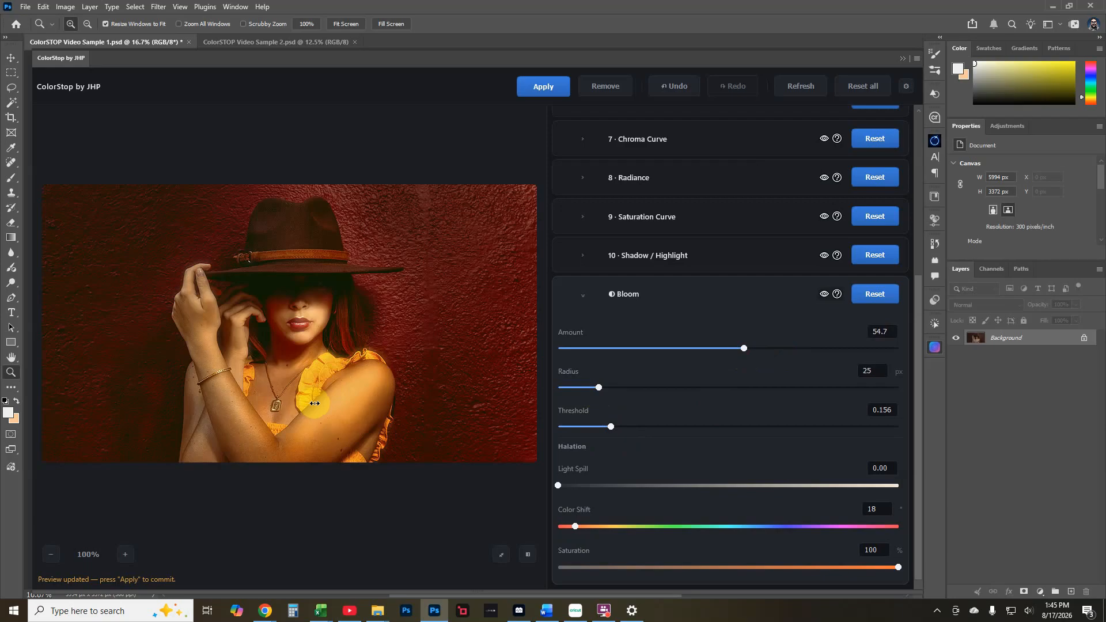
pyautogui.click(824, 294)
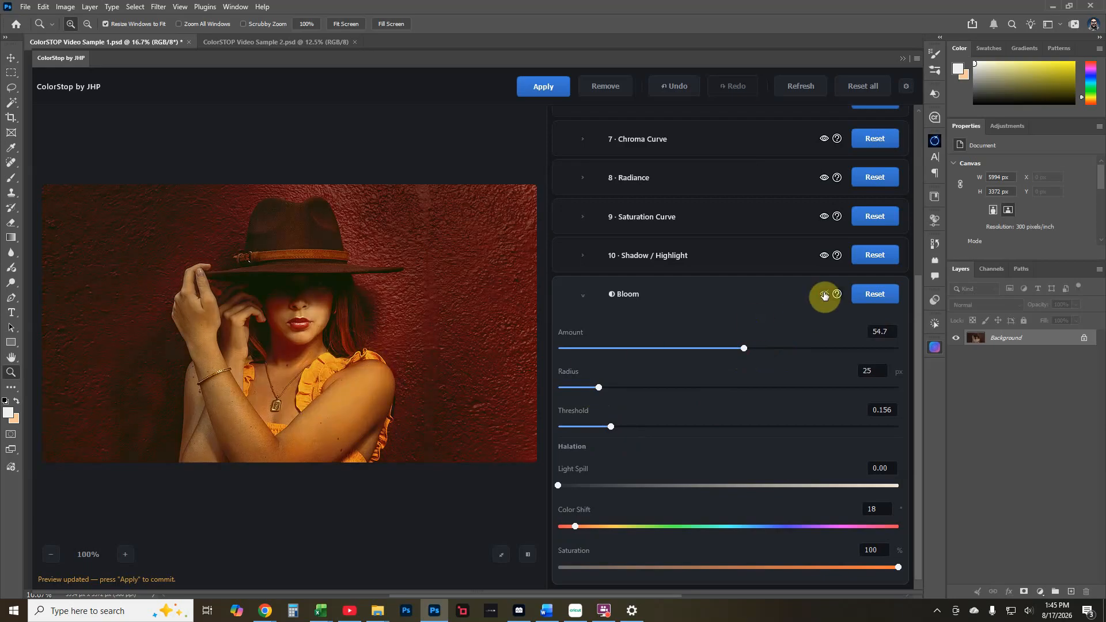
pyautogui.click(824, 295)
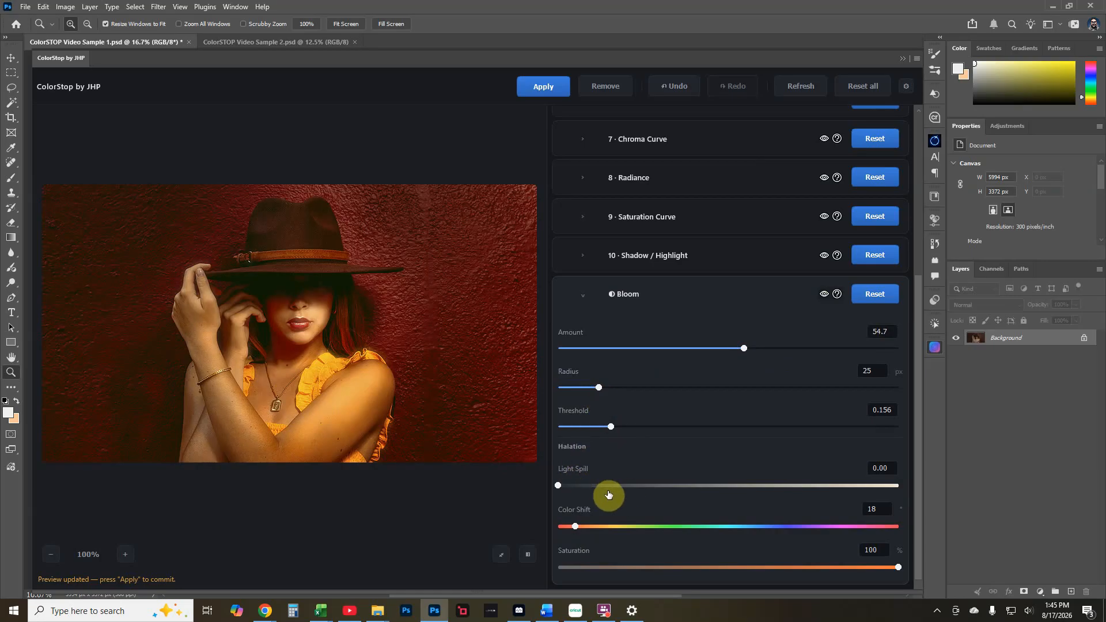
# Try the Halation effect with Light Spill at 0.16 and 0.75 and Color Shift at 51 and 185.
pyautogui.moveTo(558, 486); pyautogui.dragTo(614, 493)
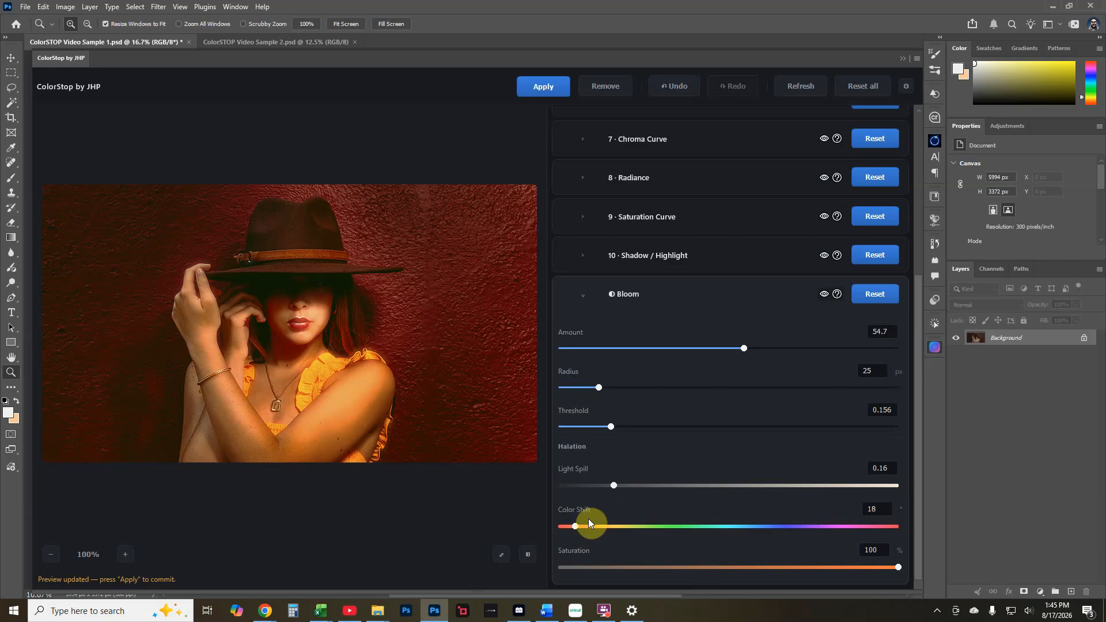
pyautogui.moveTo(577, 527); pyautogui.dragTo(607, 529)
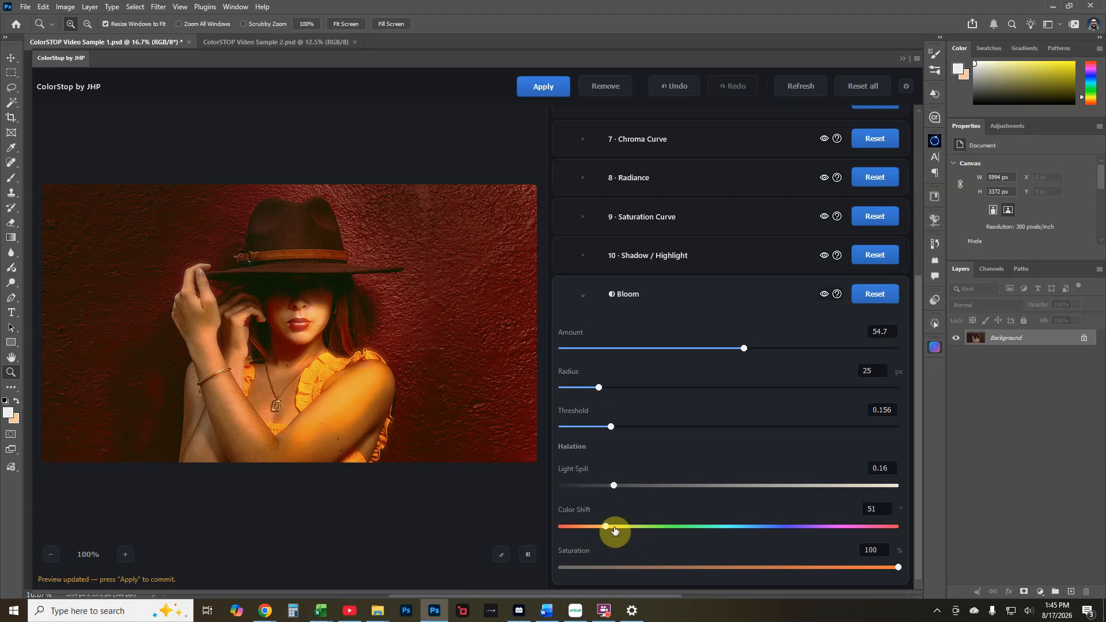
pyautogui.moveTo(608, 526); pyautogui.dragTo(733, 535)
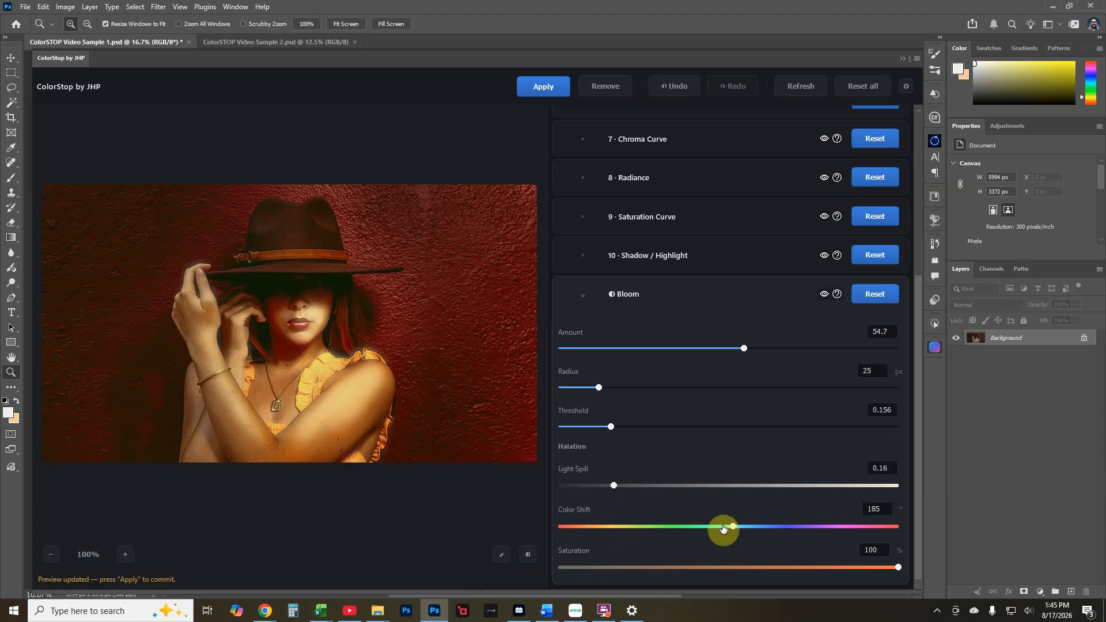
pyautogui.moveTo(614, 487); pyautogui.dragTo(813, 491)
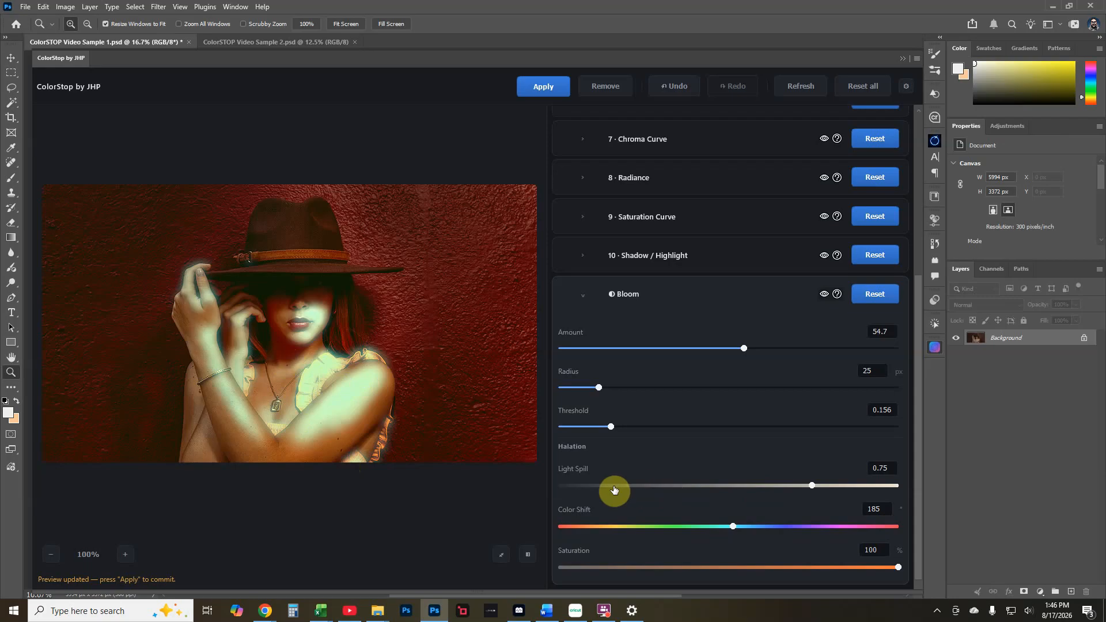
pyautogui.moveTo(614, 490); pyautogui.dragTo(613, 489)
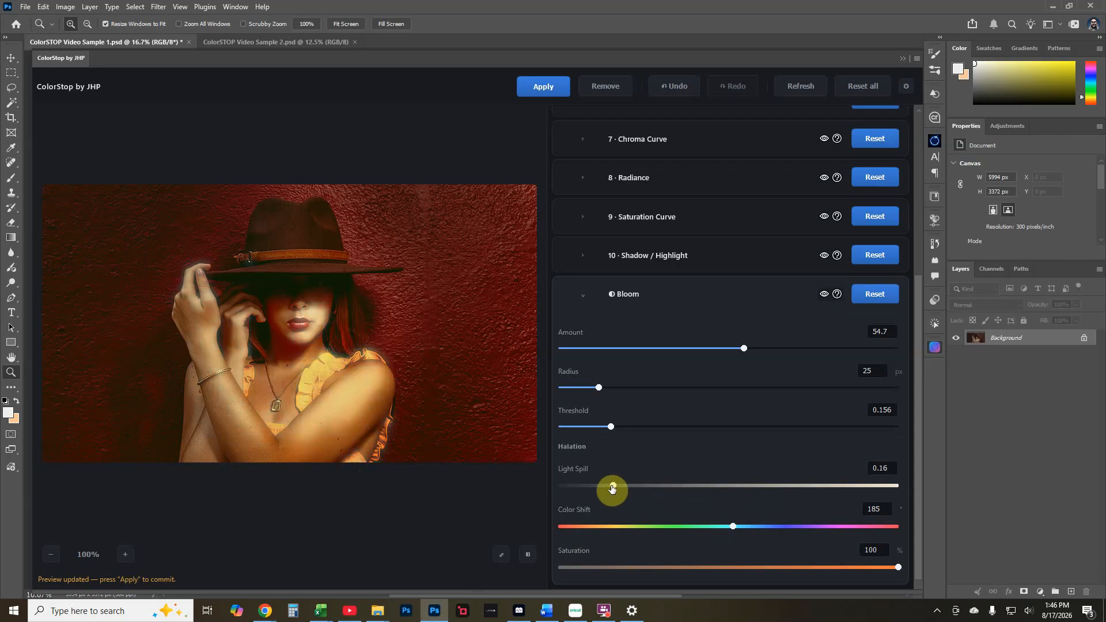
# Set Halation Color Shift to 60 and Light Spill to 0.00, reduce Bloom Amount to 21.8, and compare Bloom off and on.
pyautogui.moveTo(732, 527); pyautogui.dragTo(615, 533)
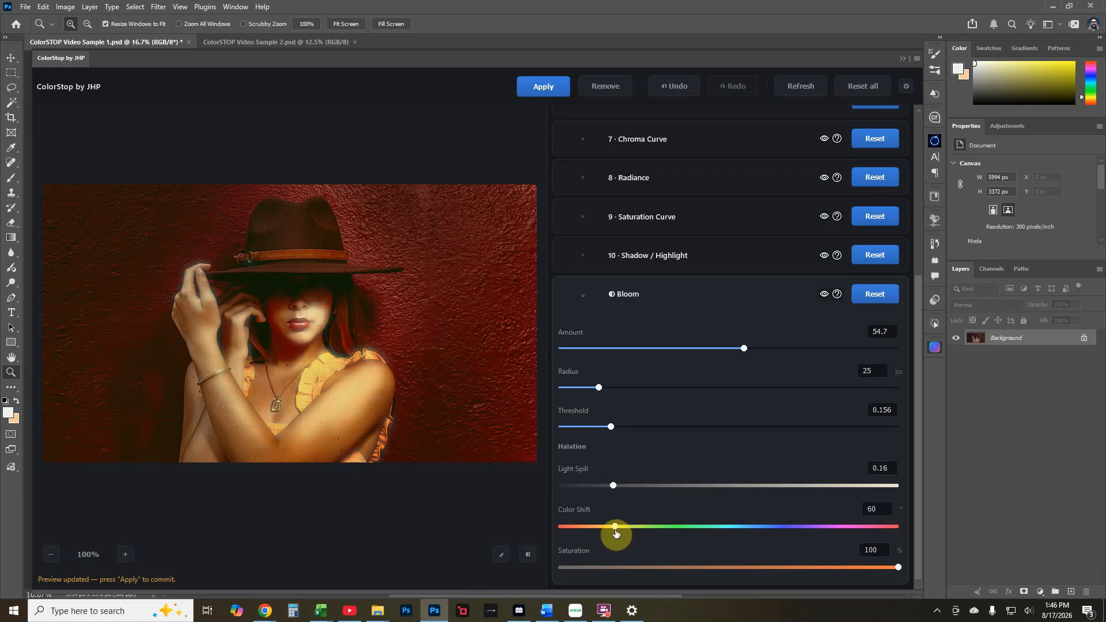
pyautogui.moveTo(613, 486); pyautogui.dragTo(559, 486)
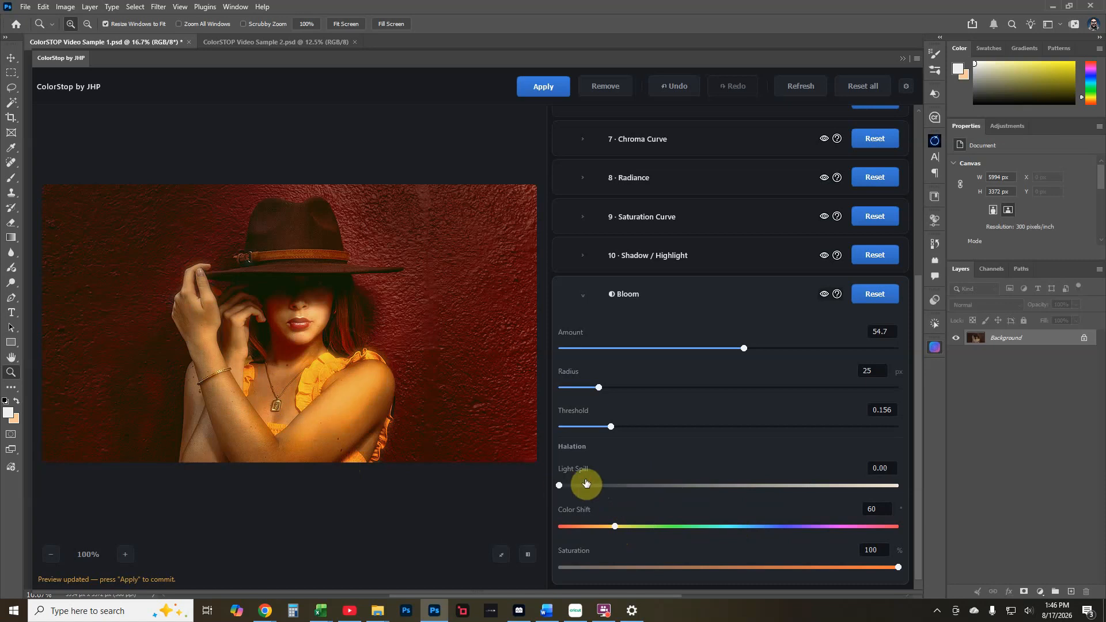
pyautogui.moveTo(740, 349); pyautogui.dragTo(633, 349)
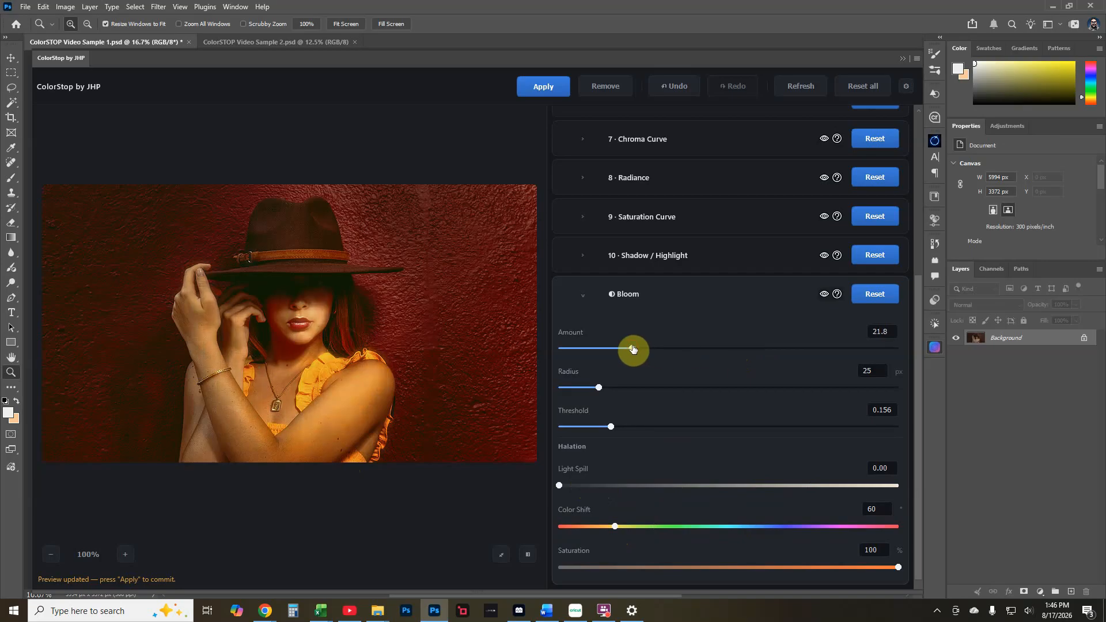
pyautogui.click(824, 295)
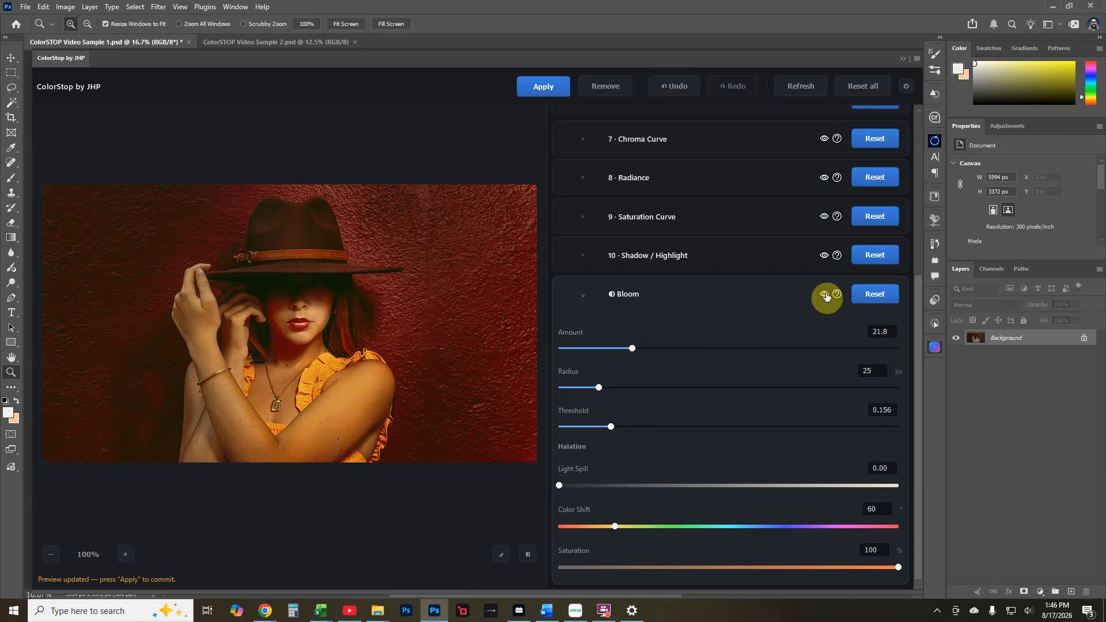
pyautogui.click(824, 295)
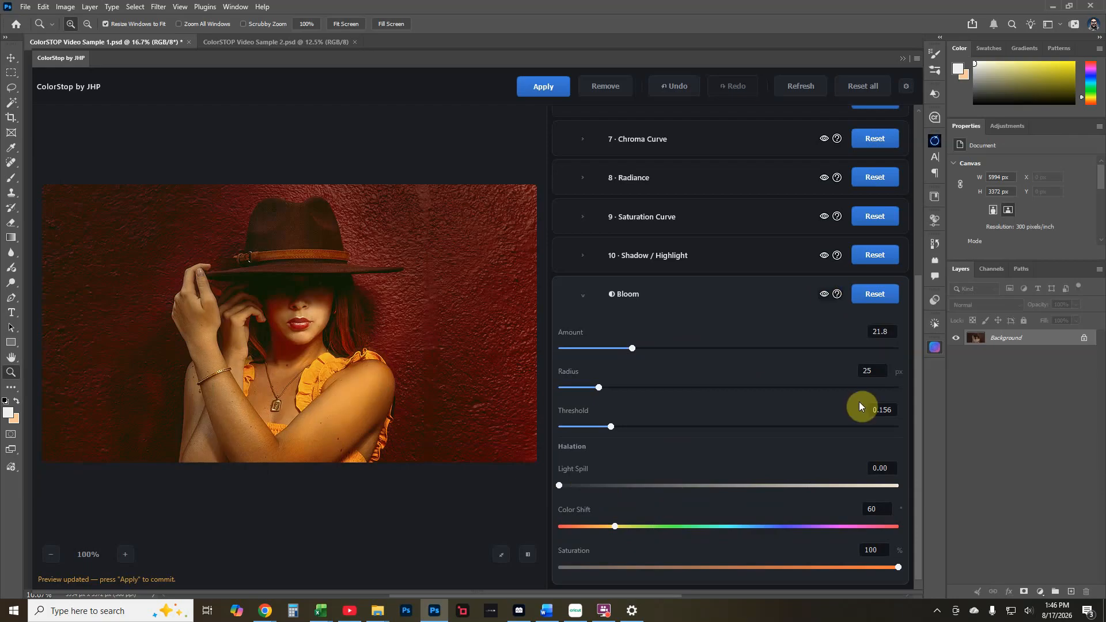
# Compare the original and graded portrait in the split before/after view, and turn the split view off.
pyautogui.click(528, 555)
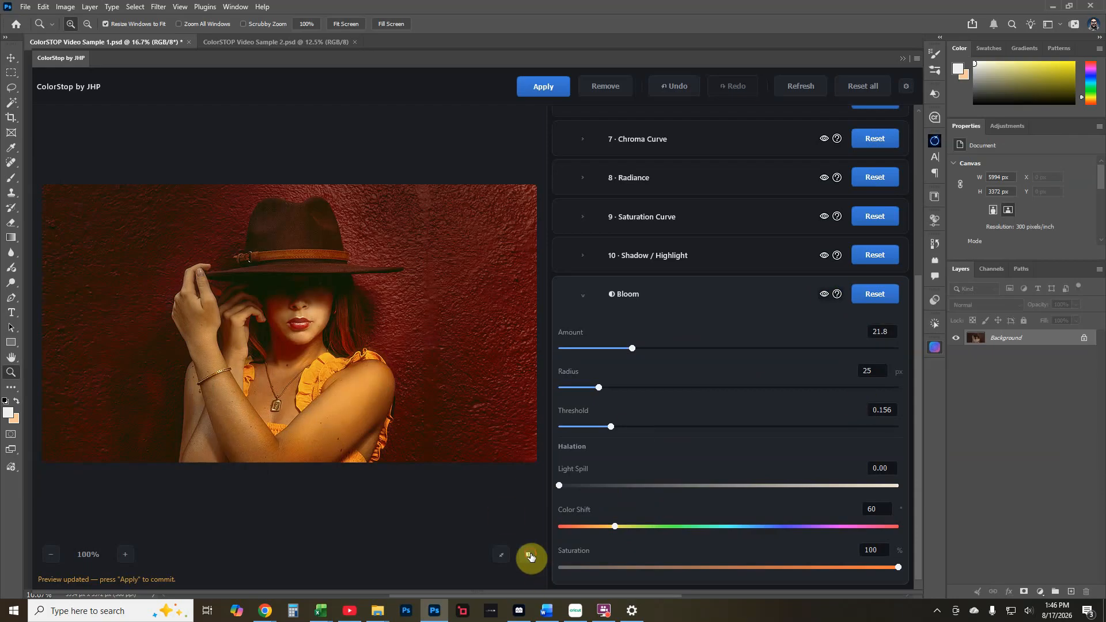
pyautogui.moveTo(265, 304); pyautogui.dragTo(301, 370)
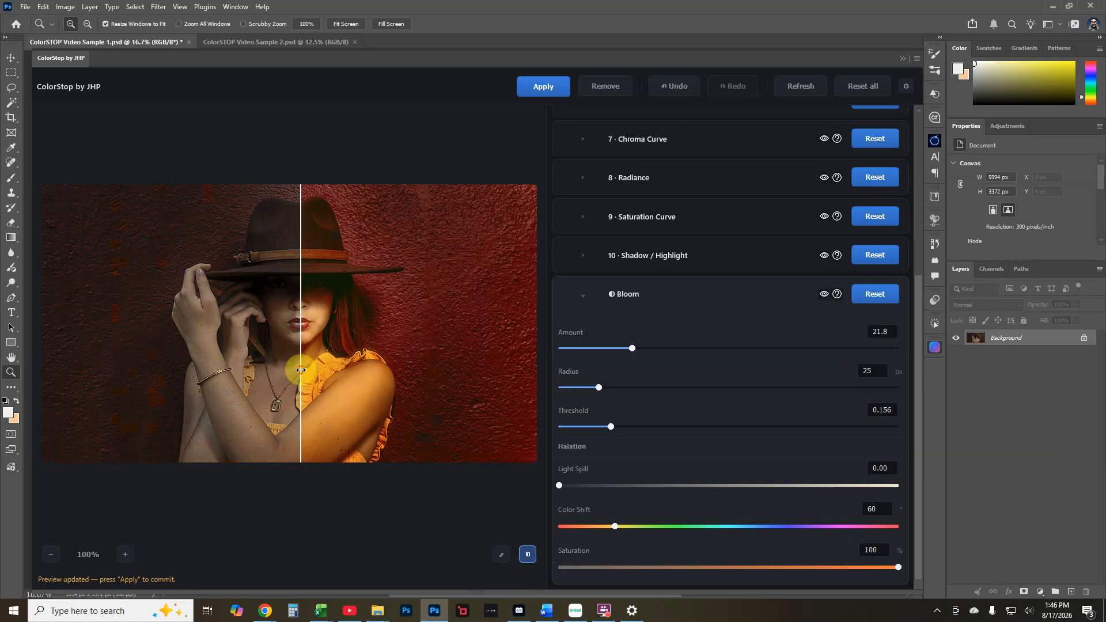
pyautogui.click(528, 554)
pyautogui.scroll(5, 725, 468)
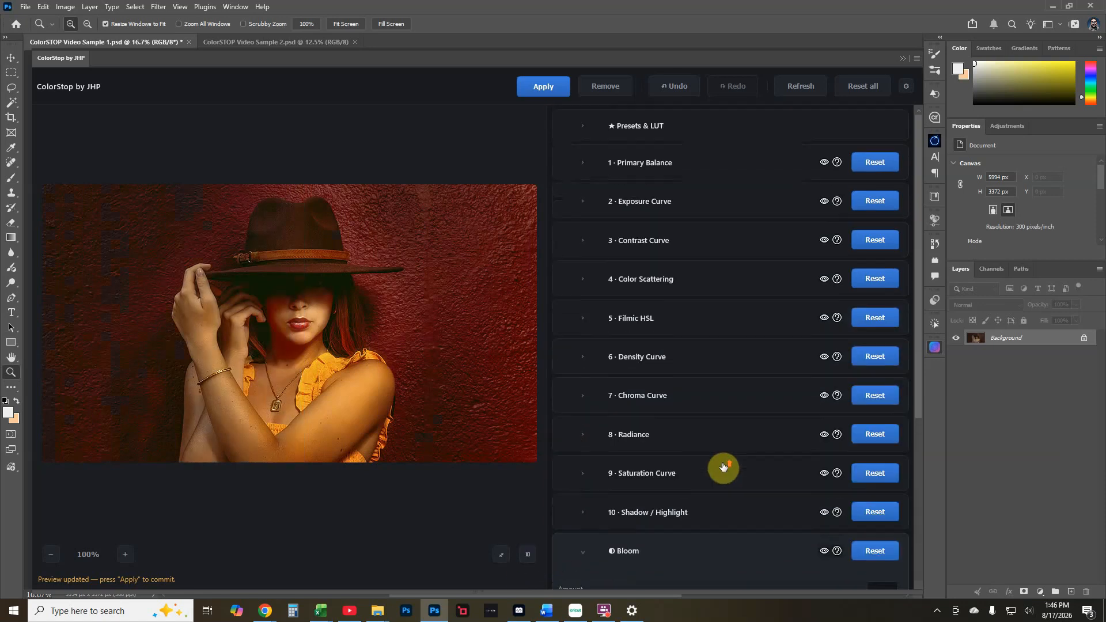
# Save the current portrait grade as a preset named "New".
pyautogui.click(645, 128)
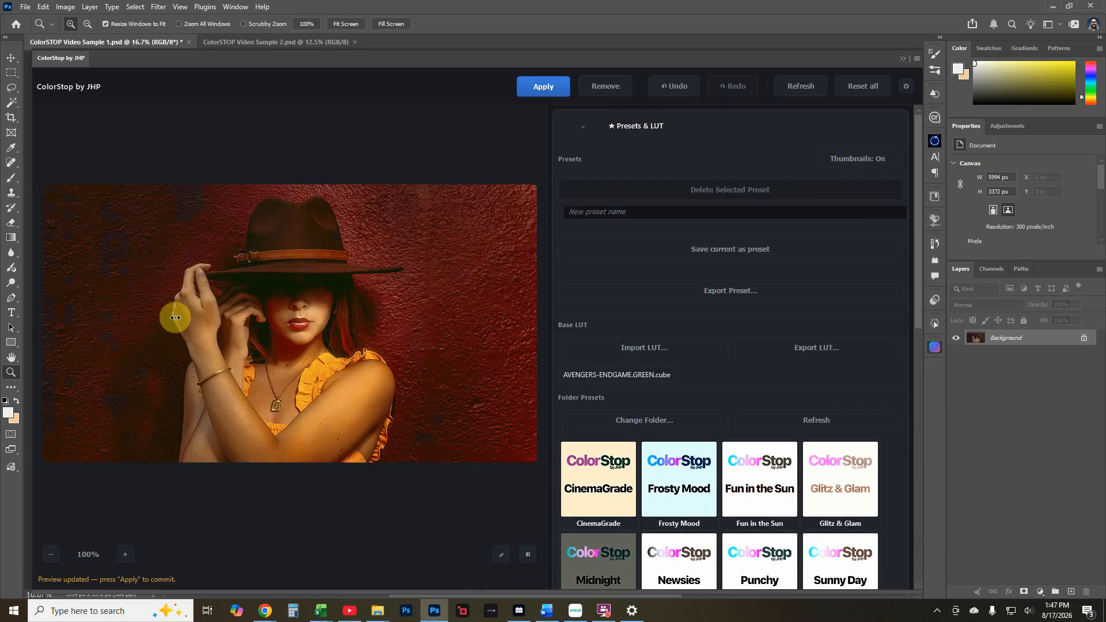
pyautogui.click(640, 214)
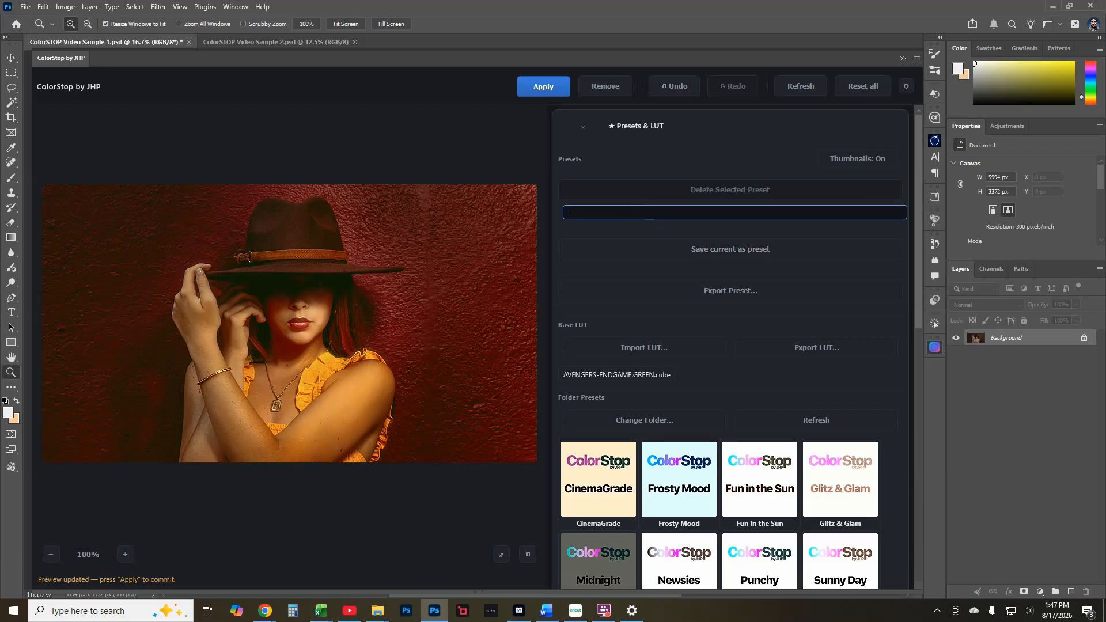
pyautogui.write('New')
pyautogui.click(719, 256)
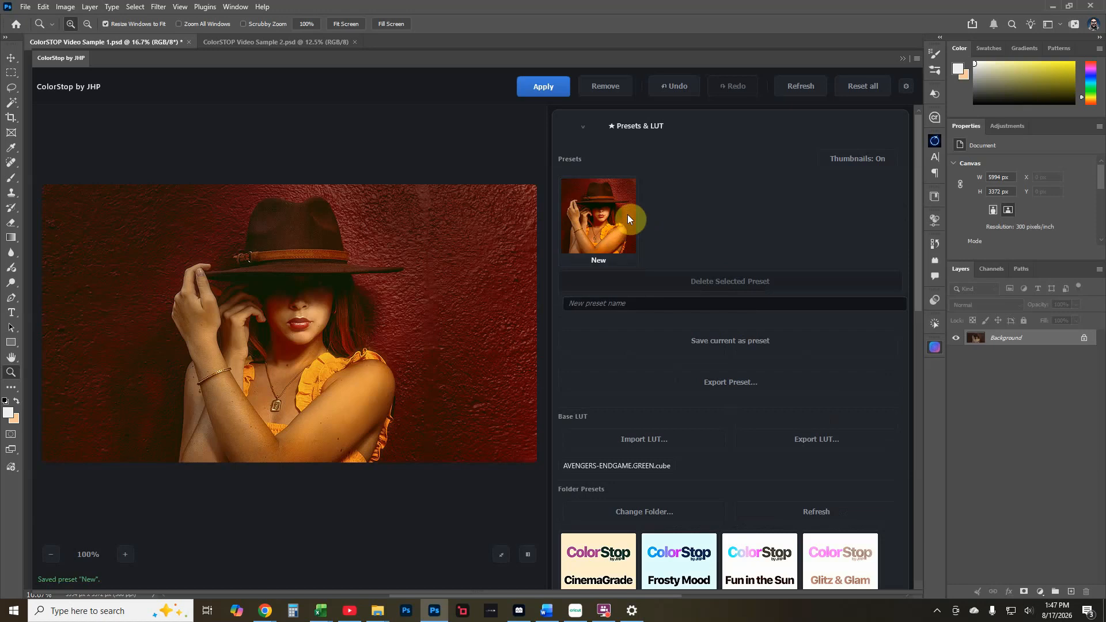
# Apply the ColorStop grade to the portrait as a separate layer and close the plugin view to show the canvas.
pyautogui.click(935, 347)
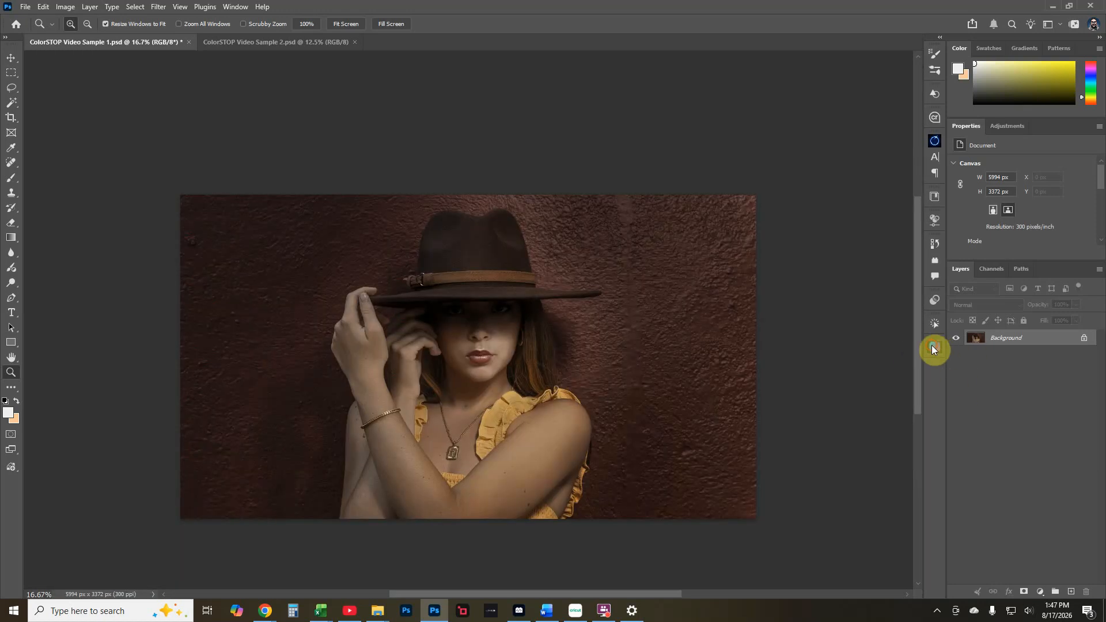
pyautogui.click(933, 347)
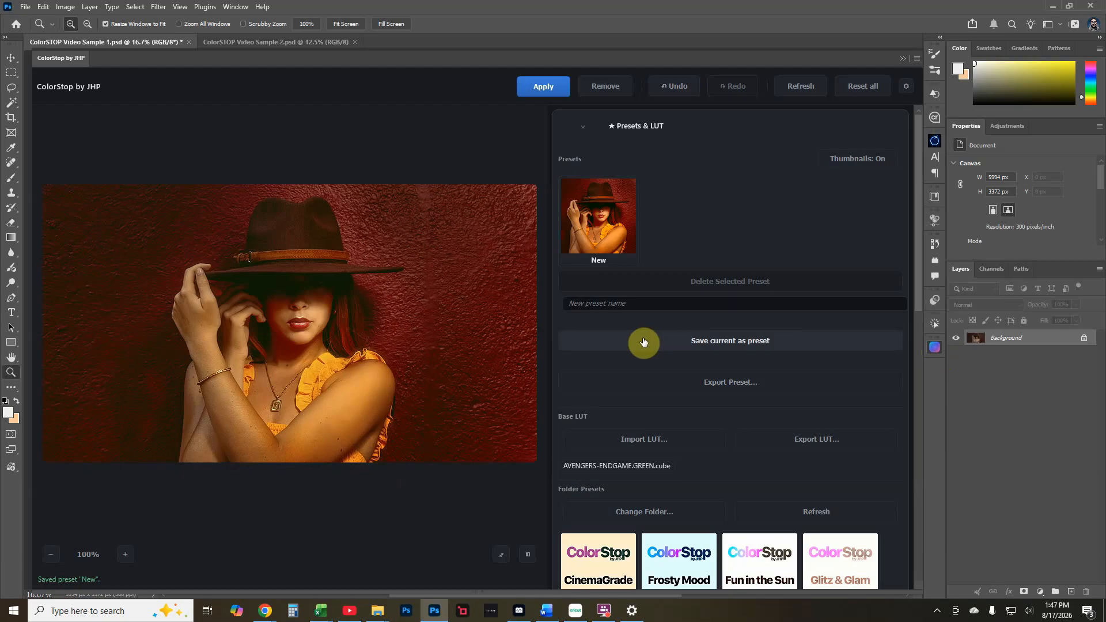
pyautogui.click(547, 90)
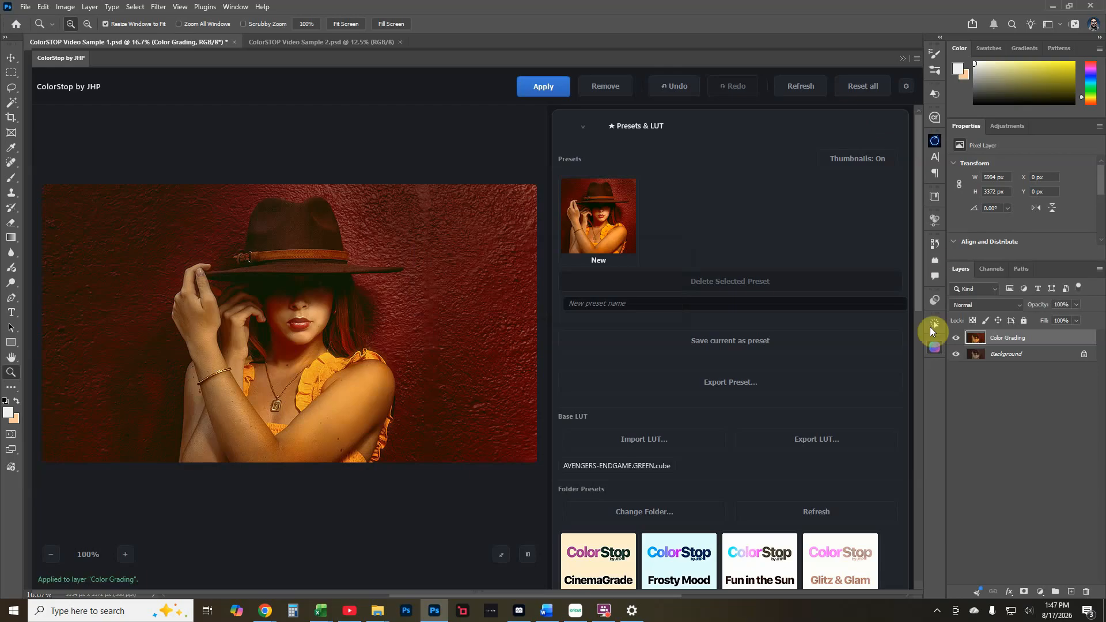
pyautogui.click(931, 344)
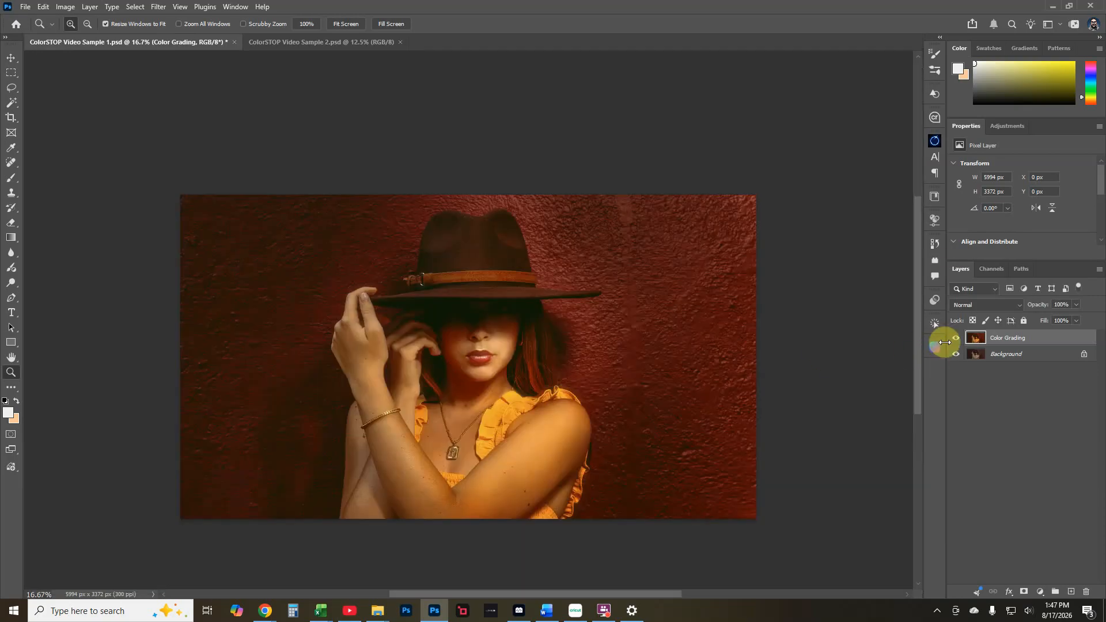
# Compare the portrait with the Color Grading layer hidden and shown, and delete that layer.
pyautogui.click(958, 338)
pyautogui.click(958, 338)
pyautogui.click(959, 338)
pyautogui.click(958, 338)
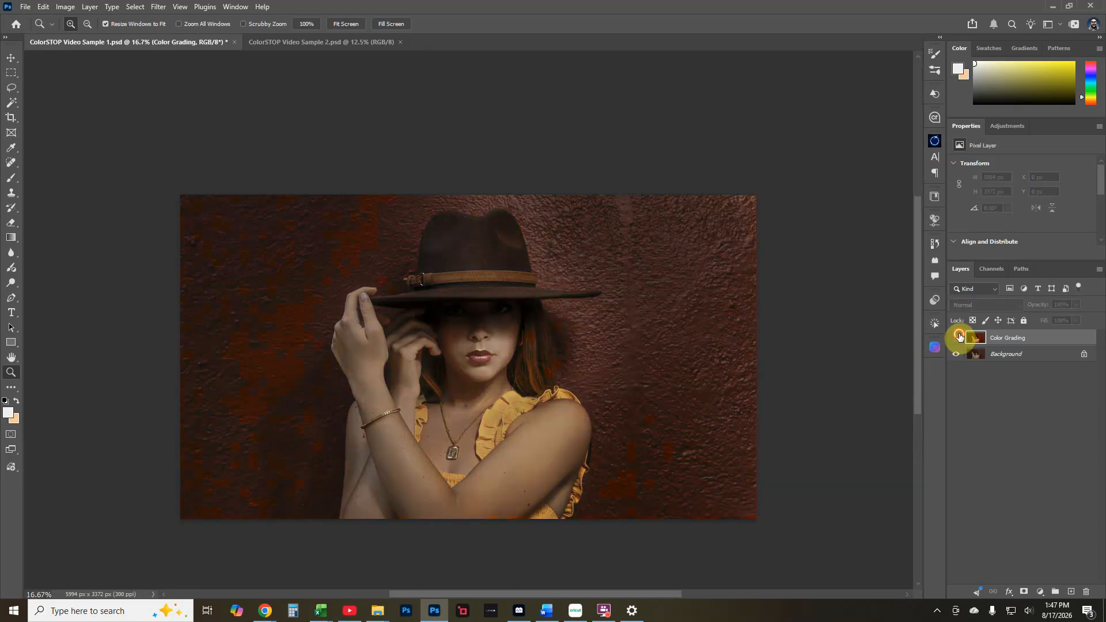
pyautogui.click(958, 338)
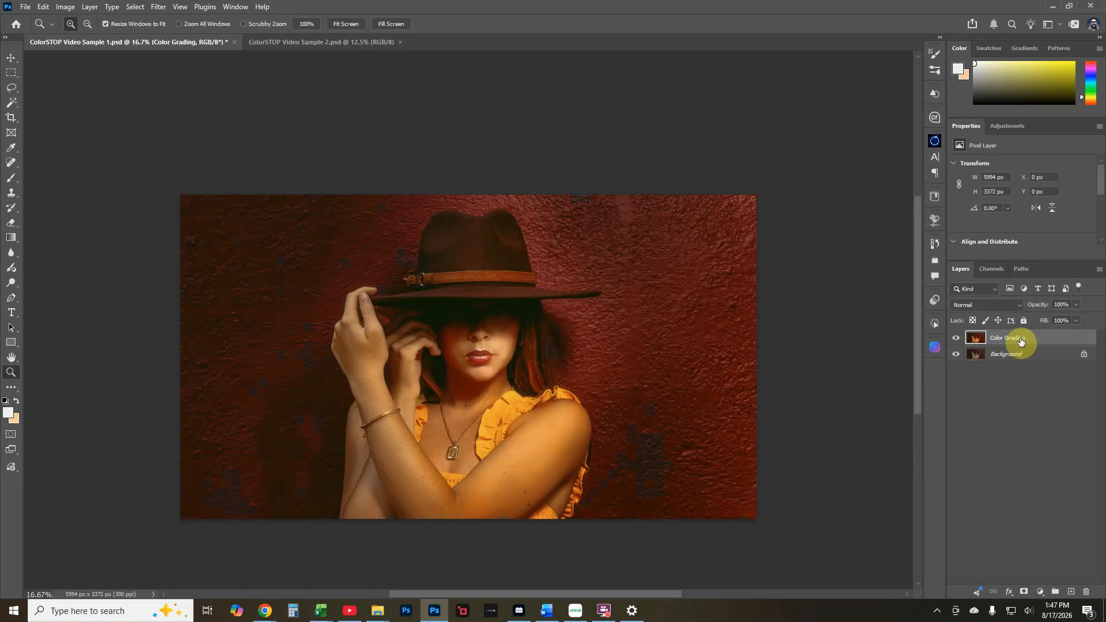
pyautogui.click(957, 339)
pyautogui.click(958, 340)
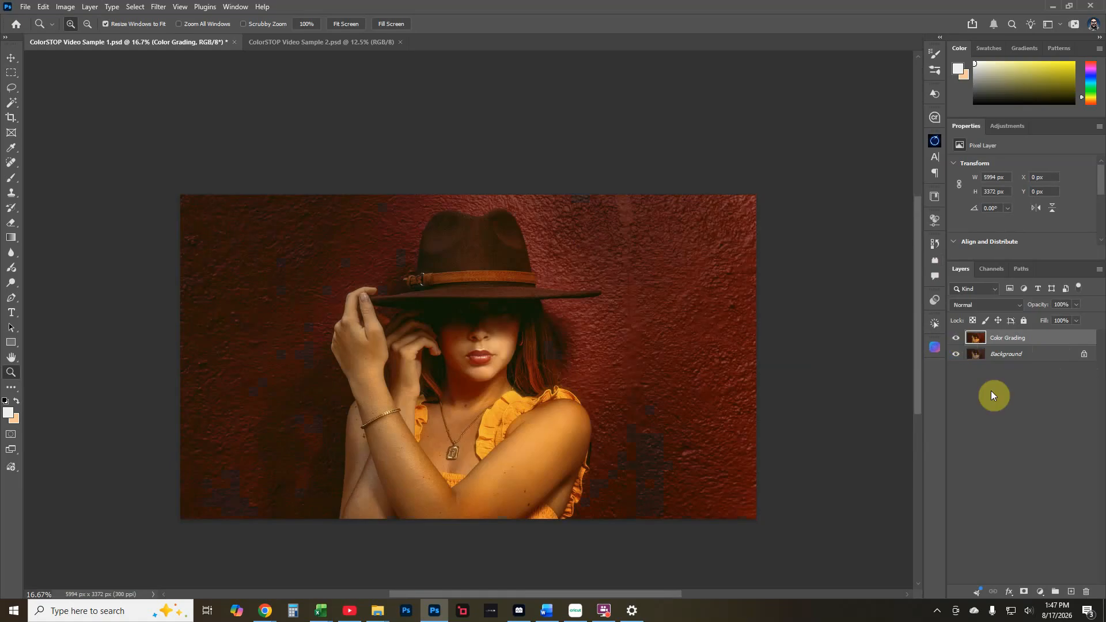
pyautogui.click(1082, 591)
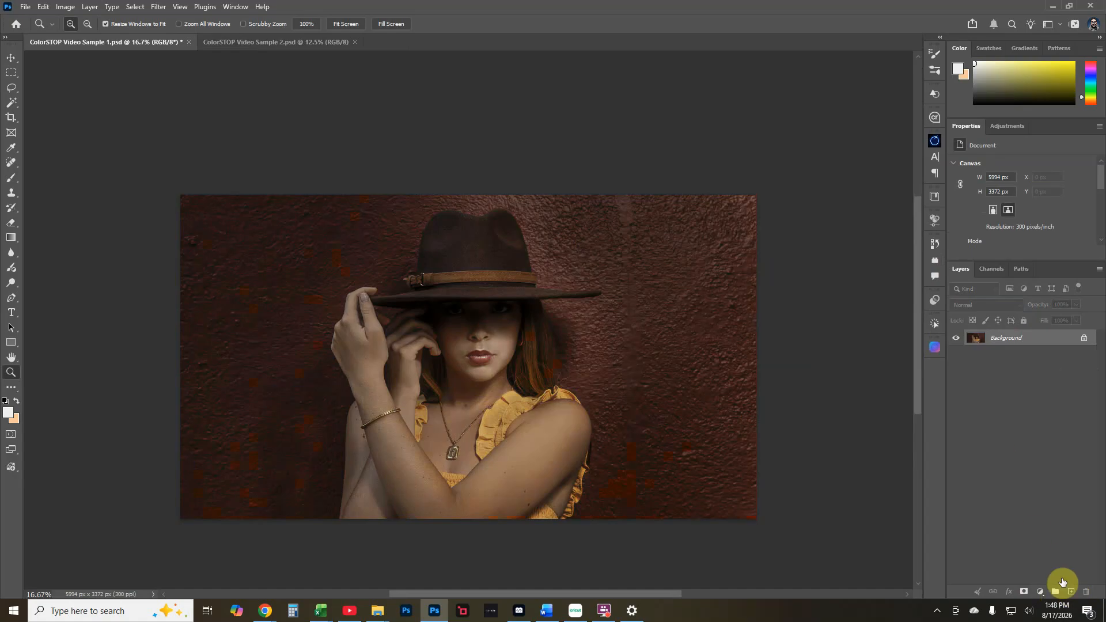
# Paint a soft white stroke along the woman's upper arm on a new layer with a 250 px brush.
pyautogui.click(1071, 592)
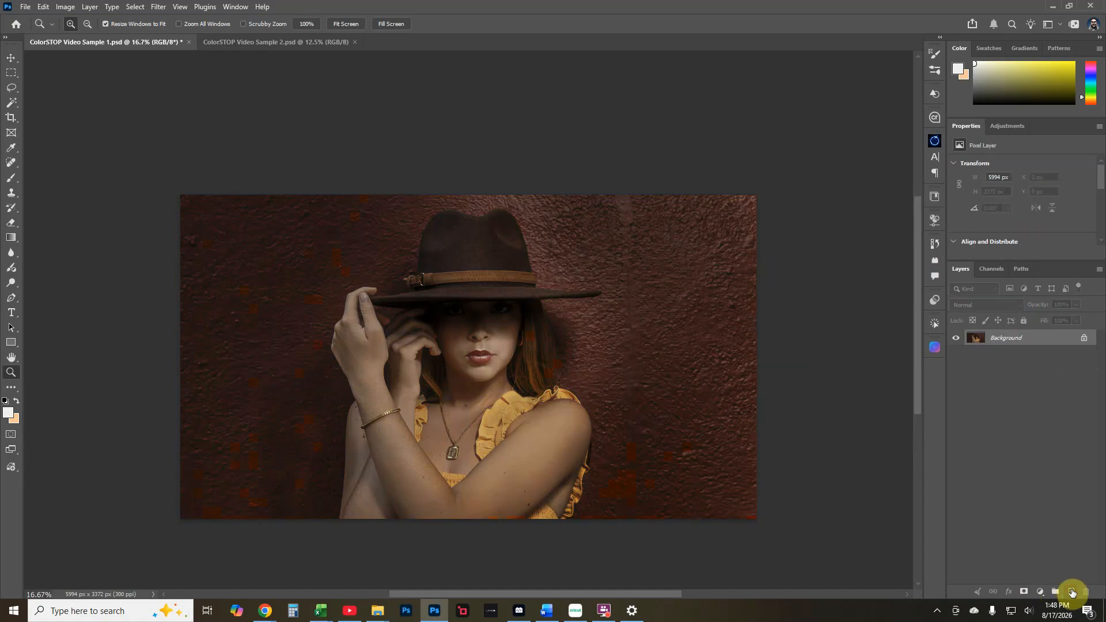
pyautogui.click(14, 179)
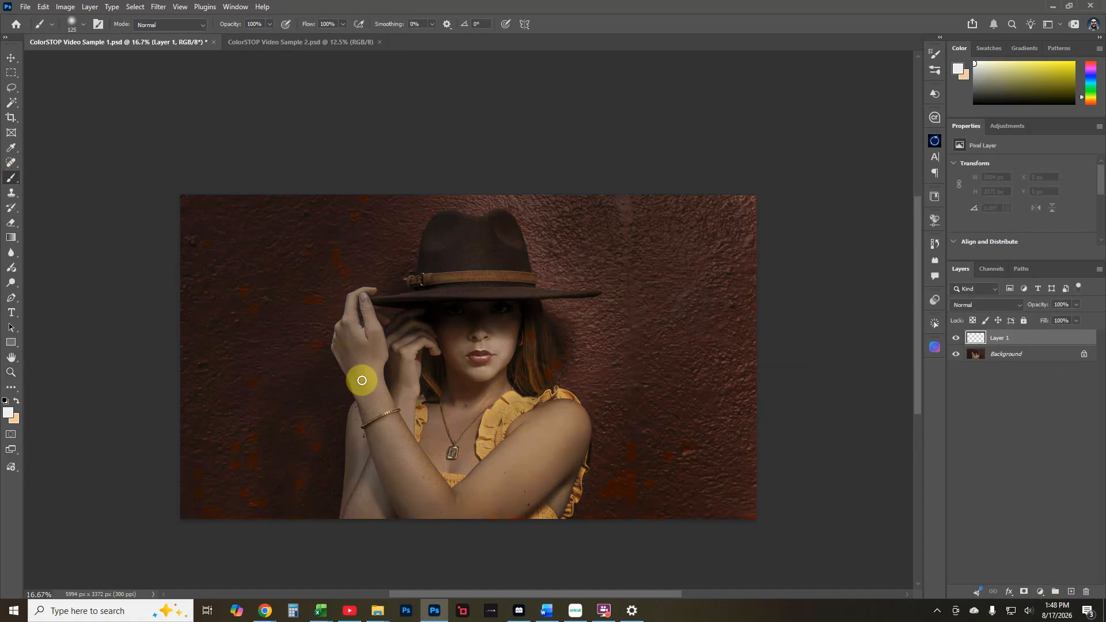
pyautogui.press(']')
pyautogui.press(']')
pyautogui.press(']')
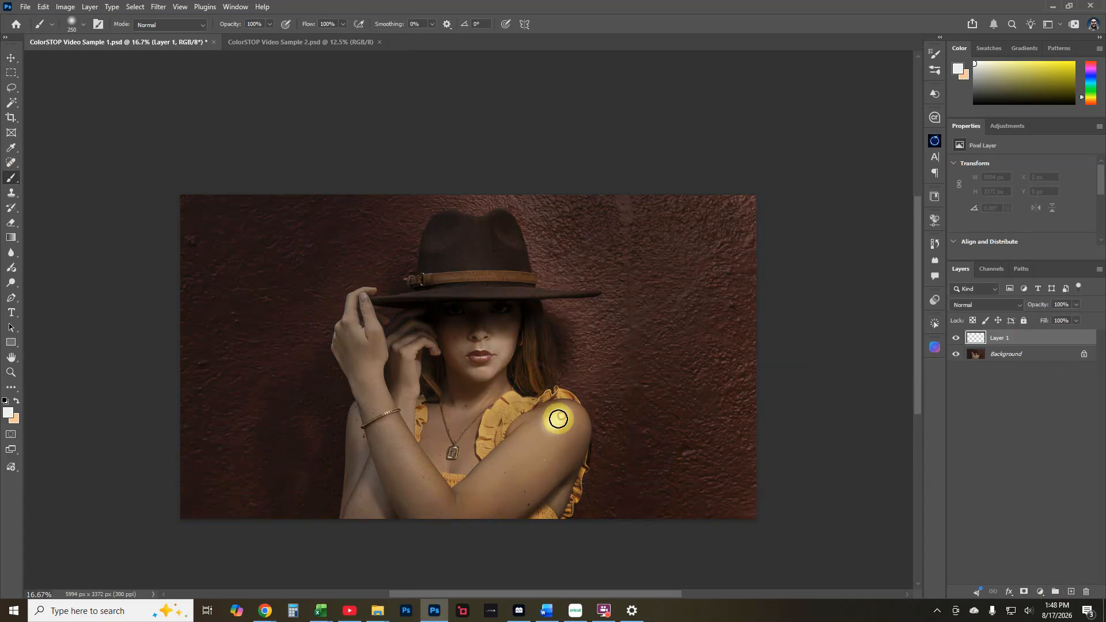
pyautogui.moveTo(558, 419); pyautogui.dragTo(470, 481)
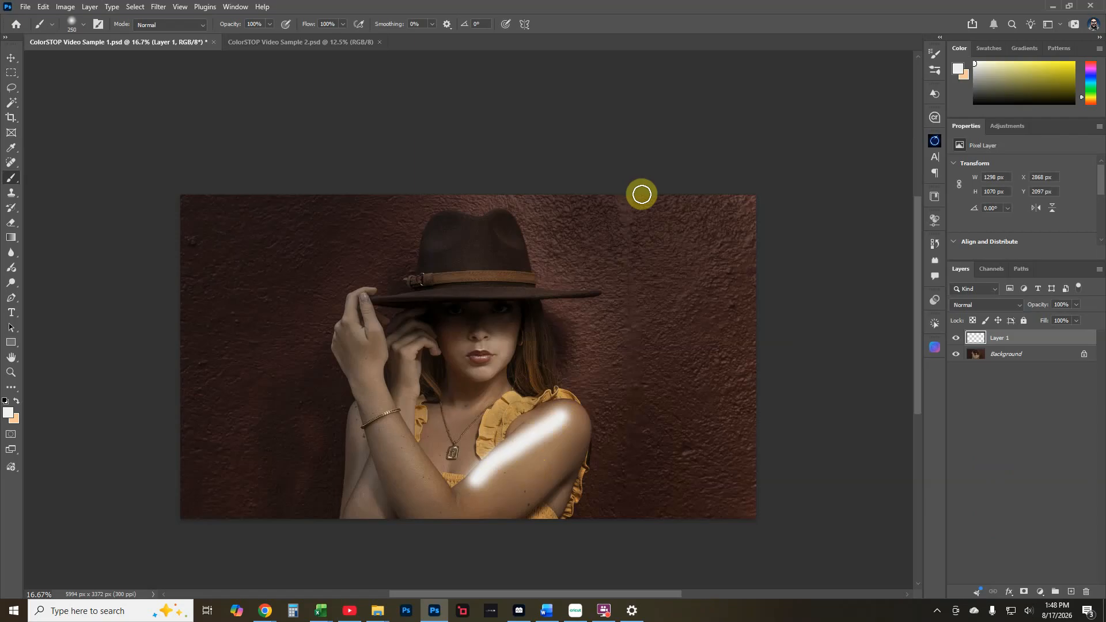
# Apply the ColorStop grade above the painted layer and compare the image with the Color Grading layer hidden and shown.
pyautogui.click(936, 348)
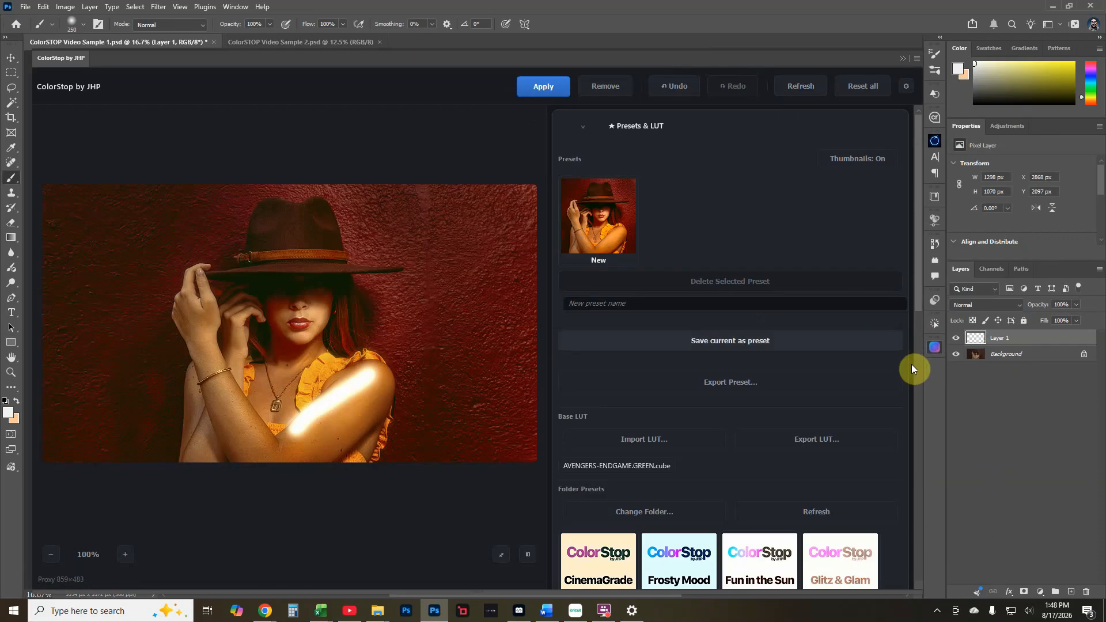
pyautogui.click(548, 86)
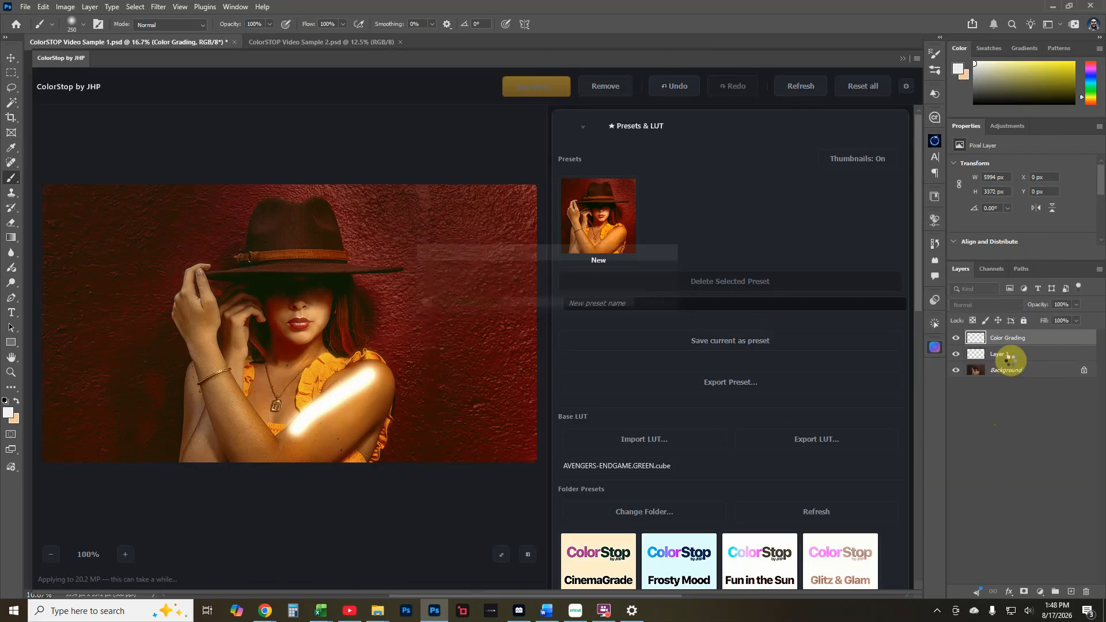
pyautogui.click(933, 349)
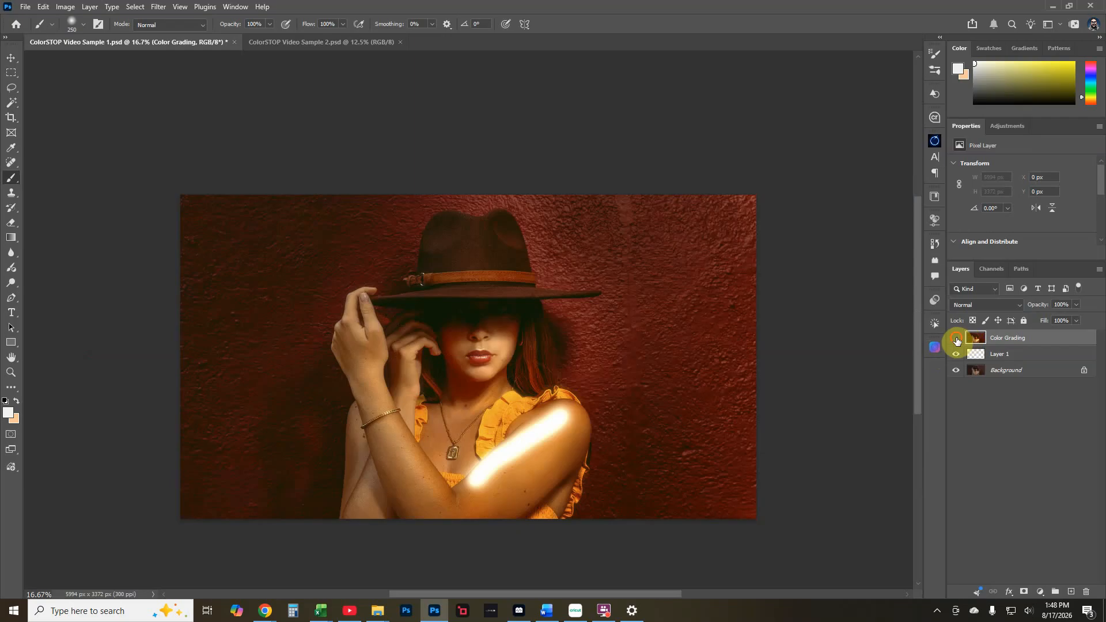
pyautogui.click(956, 338)
pyautogui.click(957, 338)
# Delete the Color Grading layer and the painted Layer 1, and reapply the ColorStop grade to the clean portrait.
pyautogui.click(1017, 336)
pyautogui.keyDown('shift'); pyautogui.click(1004, 358); pyautogui.keyUp('shift')
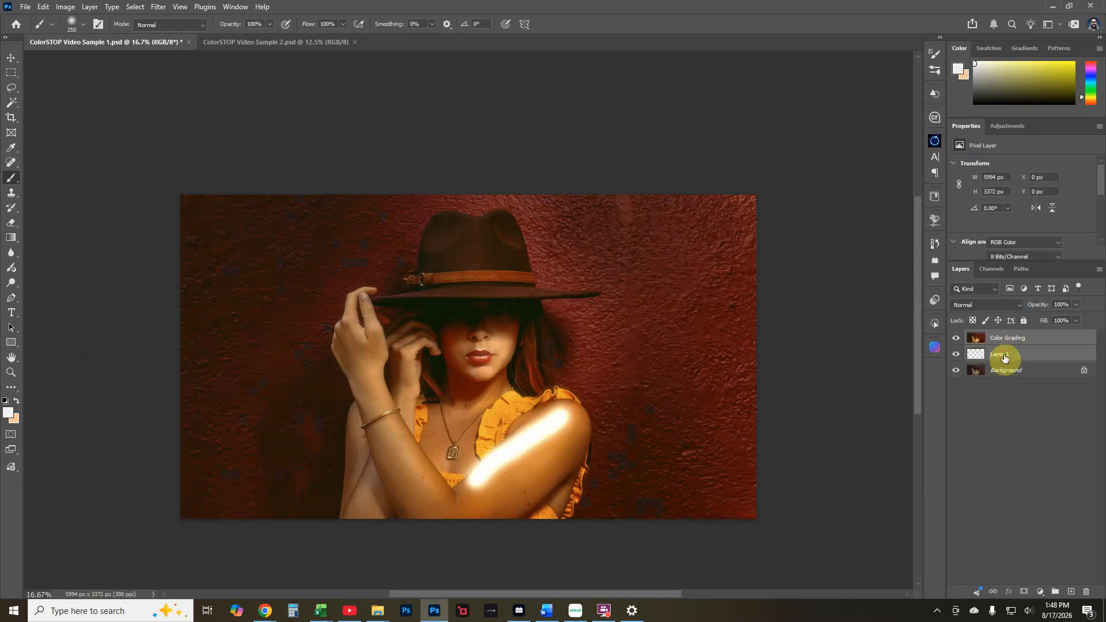
pyautogui.press('Delete')
pyautogui.click(936, 347)
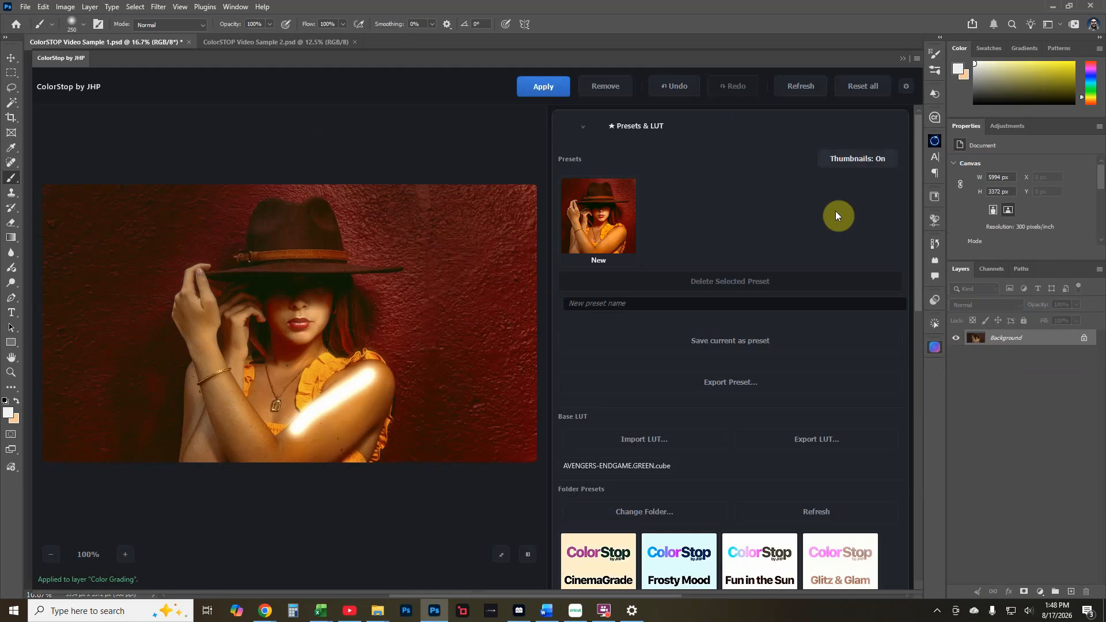
pyautogui.click(541, 88)
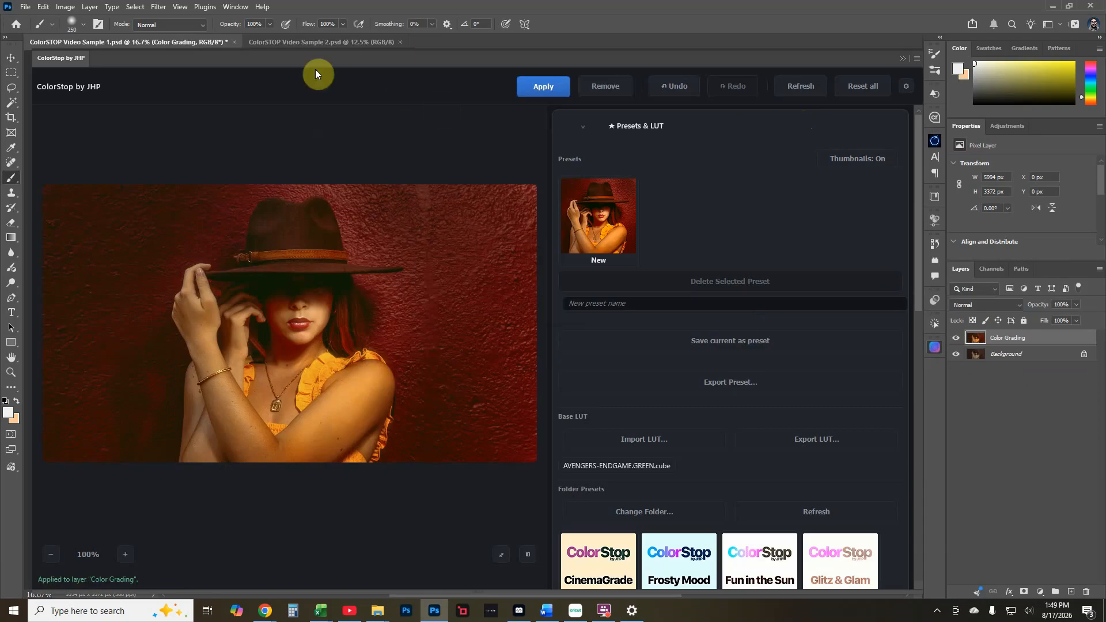
pyautogui.click(935, 346)
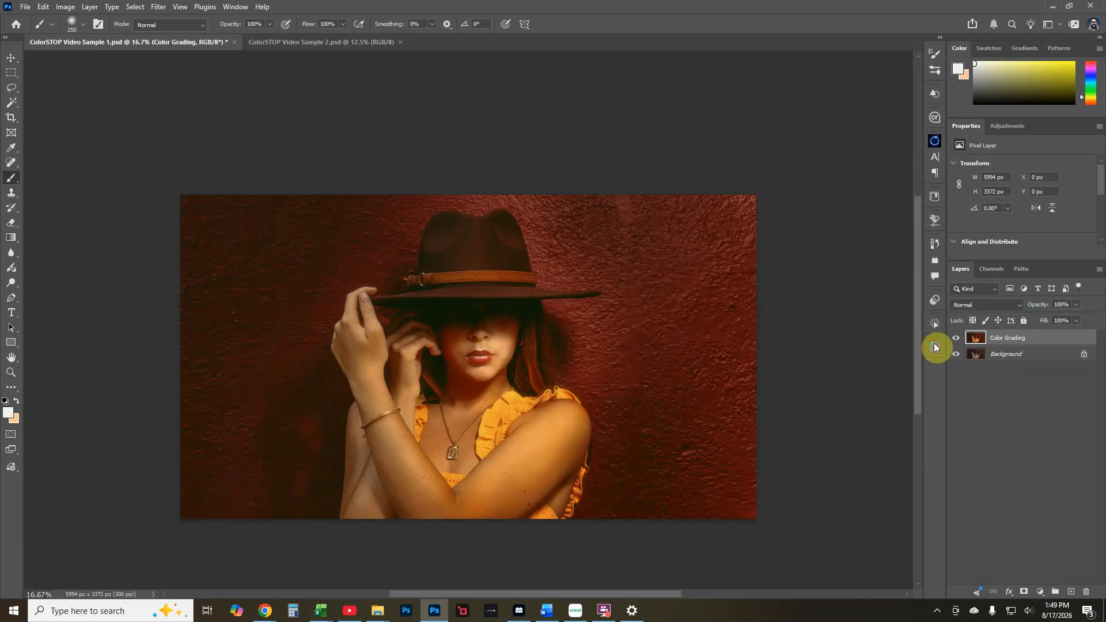
# Switch to ColorSTOP Video Sample 2.psd, refresh the ColorStop preview with the boxer photo, and reset all grading settings.
pyautogui.click(338, 42)
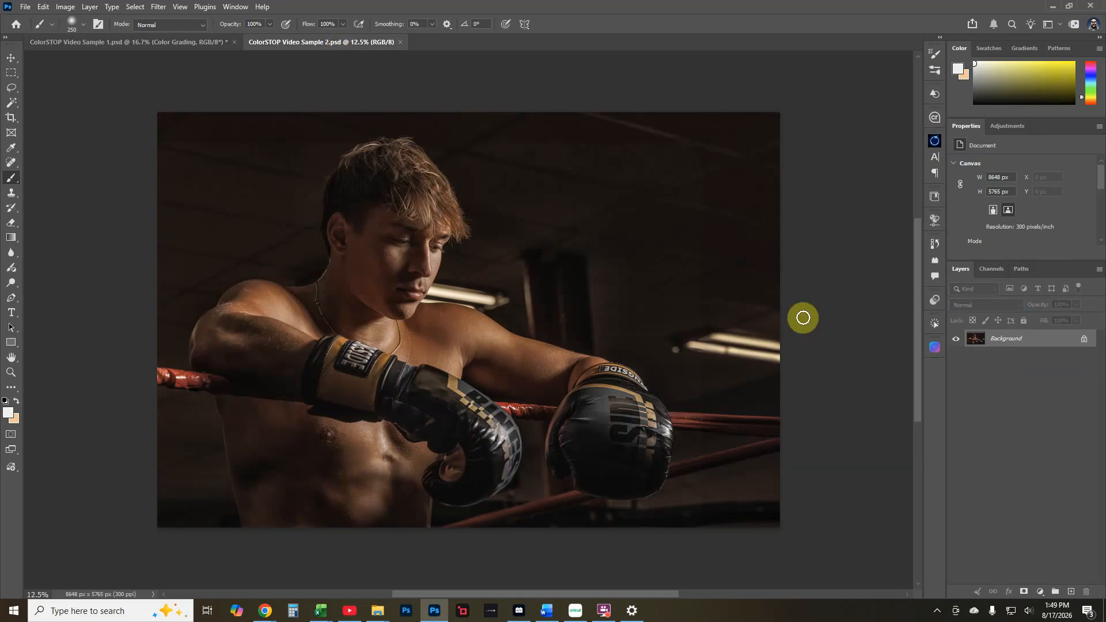
pyautogui.click(935, 347)
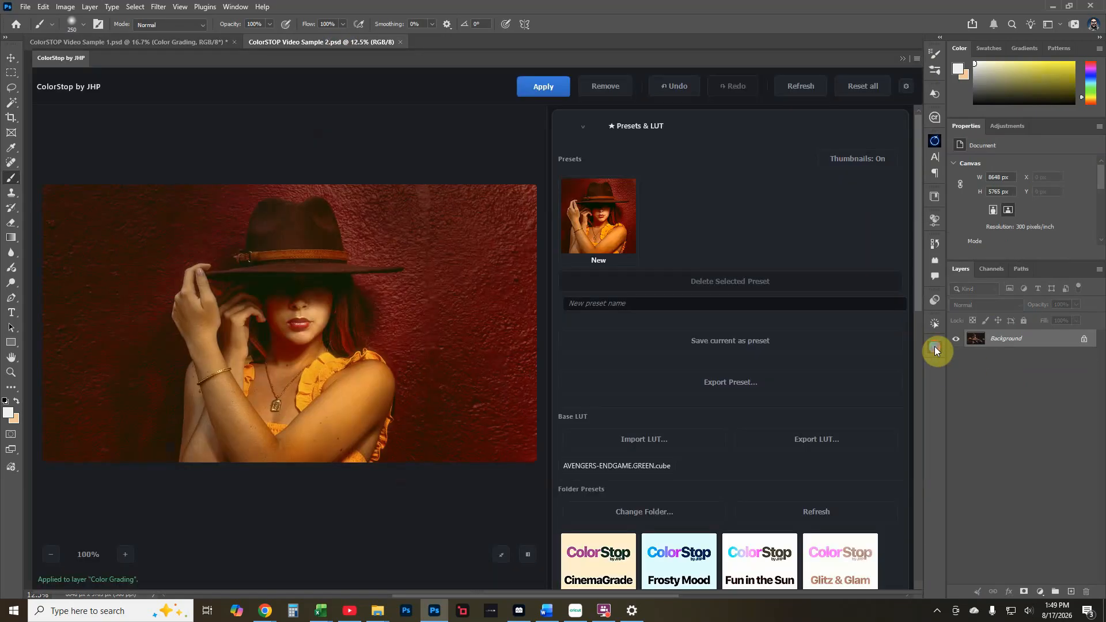
pyautogui.click(806, 86)
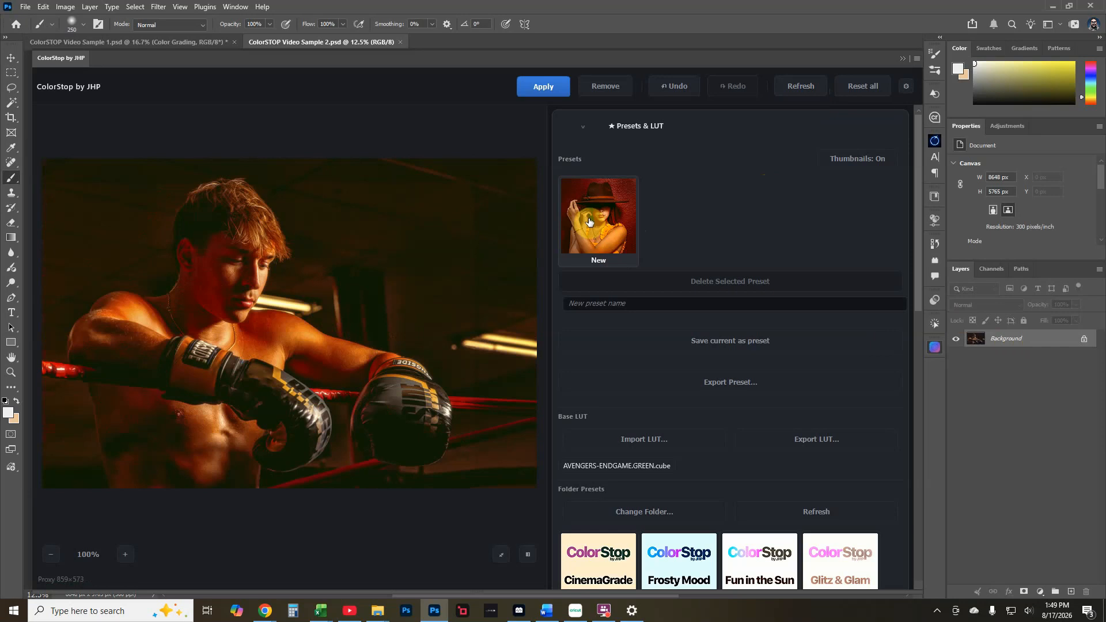
pyautogui.click(858, 88)
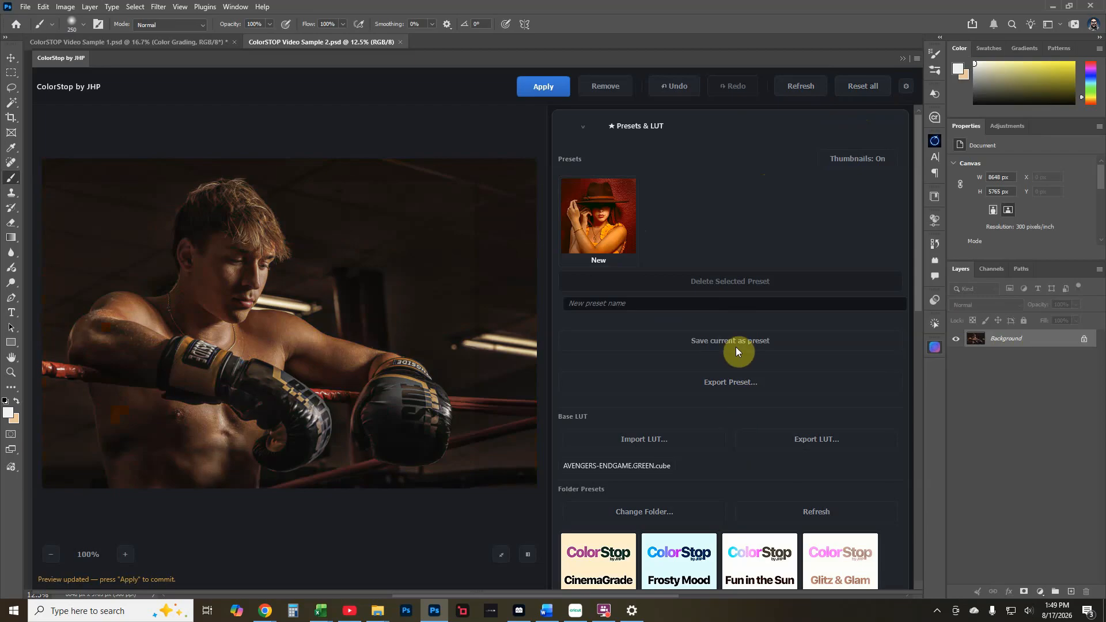
# Try the folder presets CinemaGrade, Frosty Mood, Fun in the Sun and Glitz & Glam on the boxer photo.
pyautogui.scroll(-3, 819, 341)
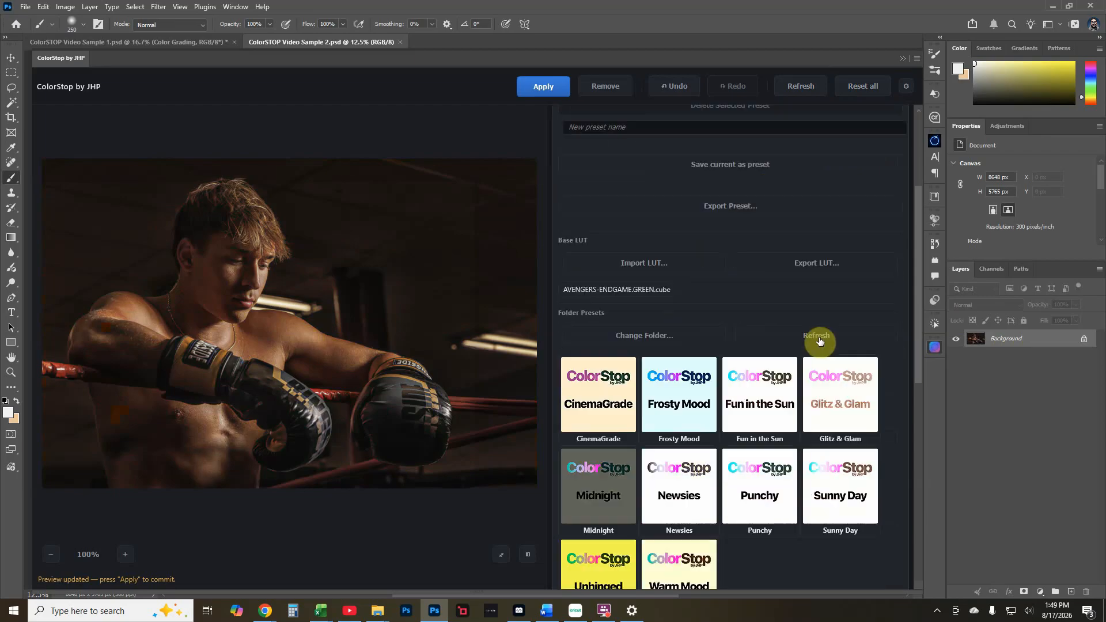
pyautogui.click(612, 393)
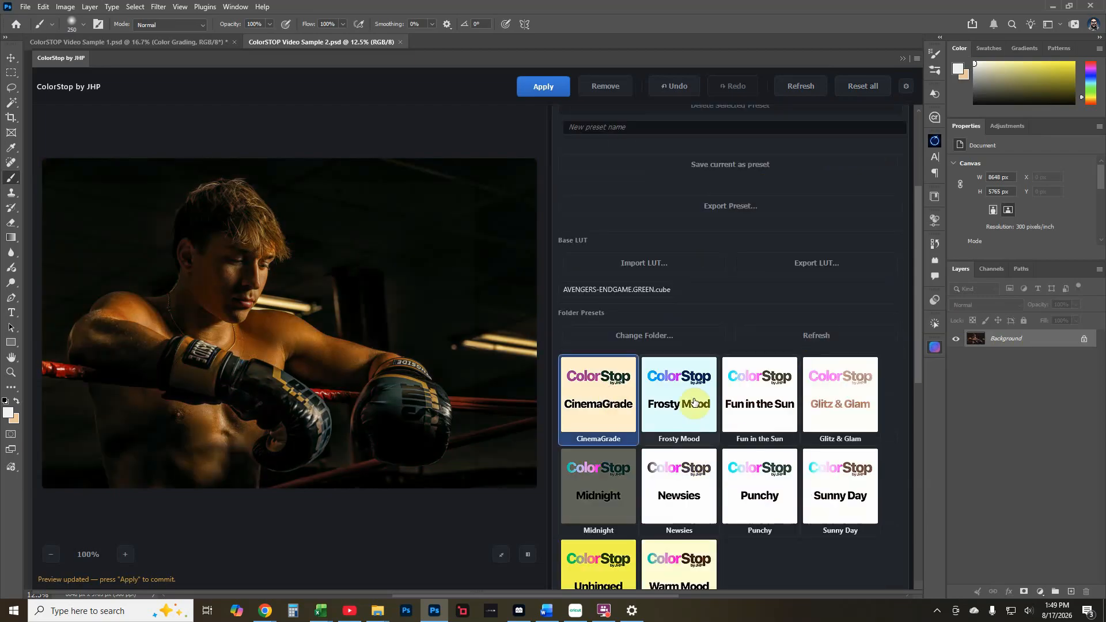
pyautogui.click(692, 397)
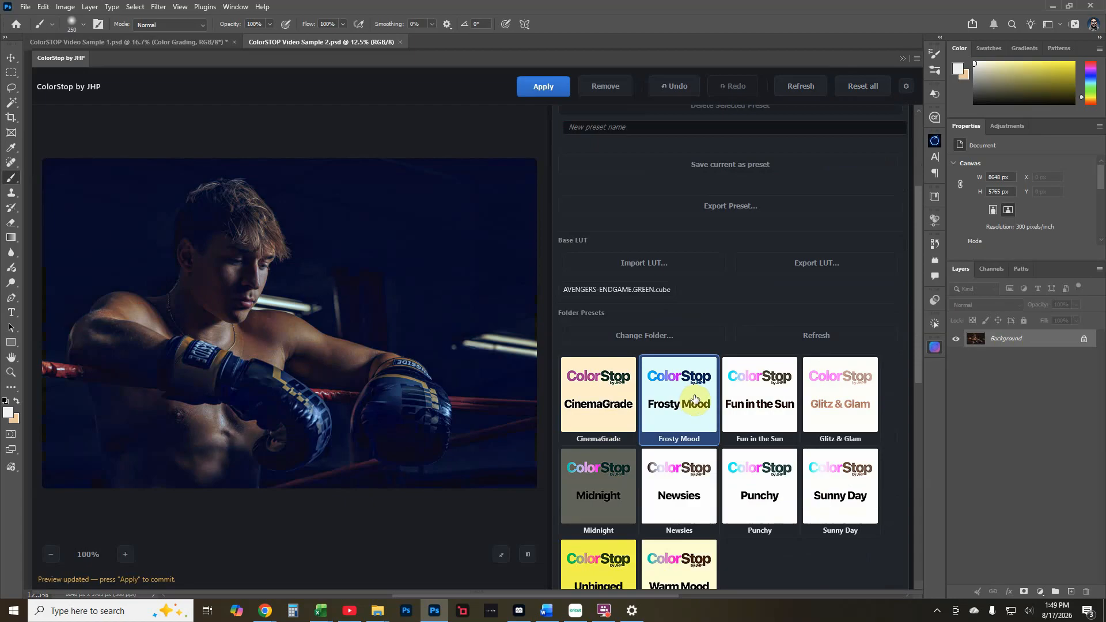
pyautogui.click(767, 401)
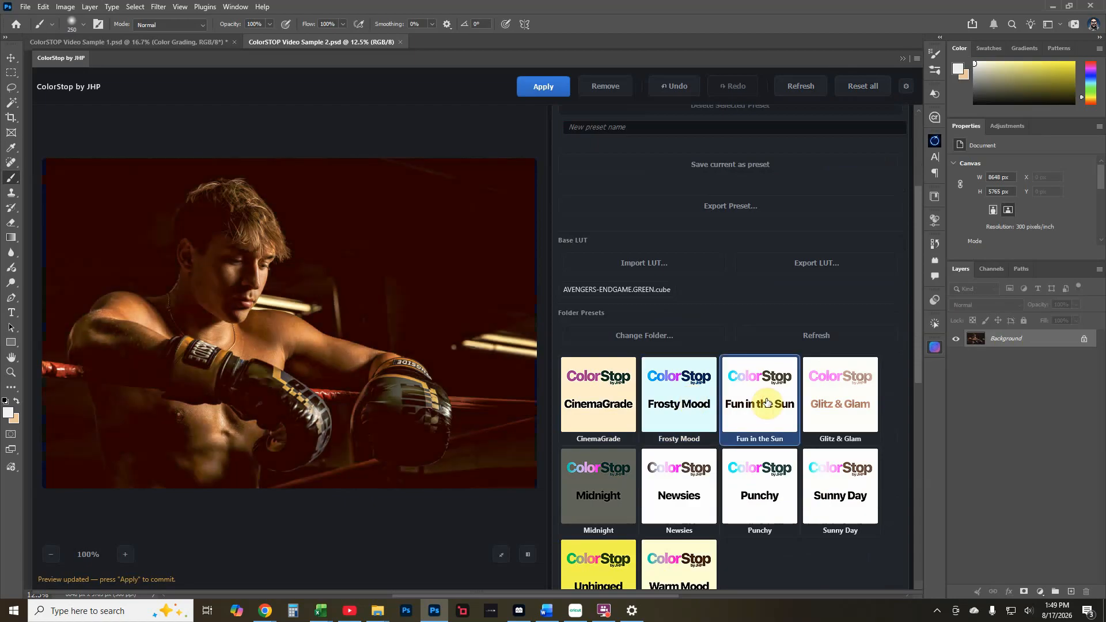
pyautogui.click(839, 404)
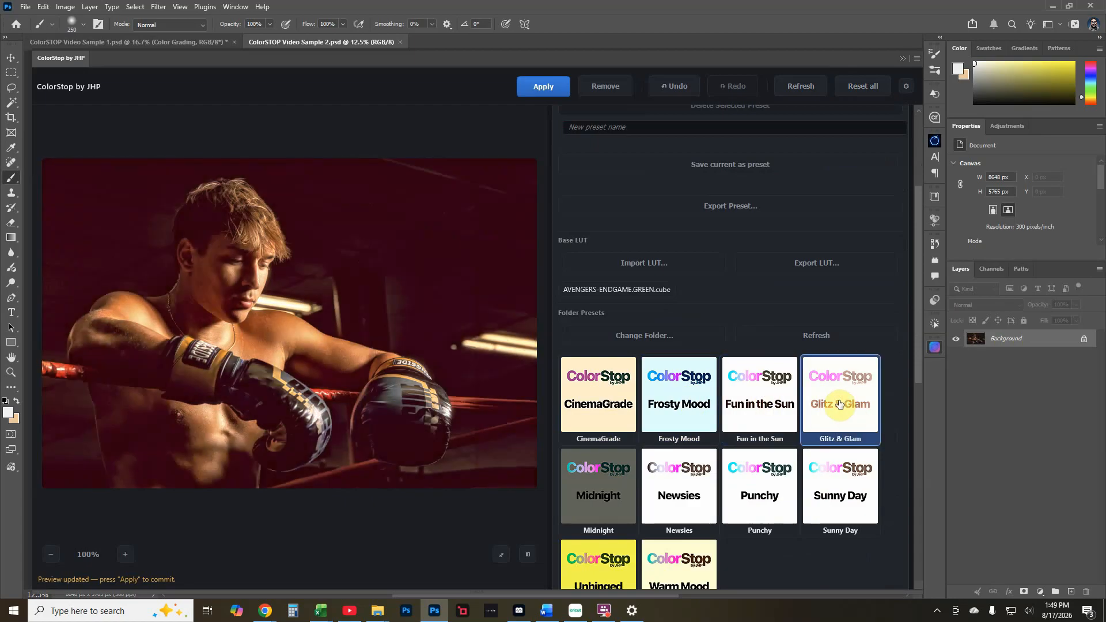
# Try the folder presets Midnight, Newsies, Punchy, Sunny Day, Unhinged and Warm Mood on the boxer photo, and settle on Unhinged.
pyautogui.click(614, 464)
pyautogui.click(686, 483)
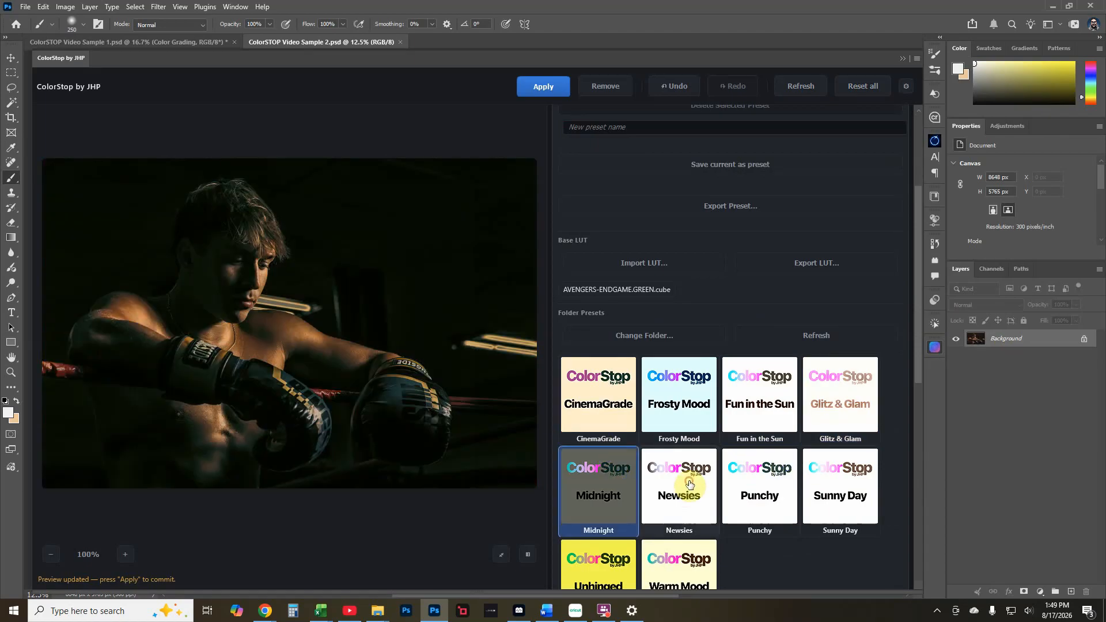
pyautogui.click(769, 490)
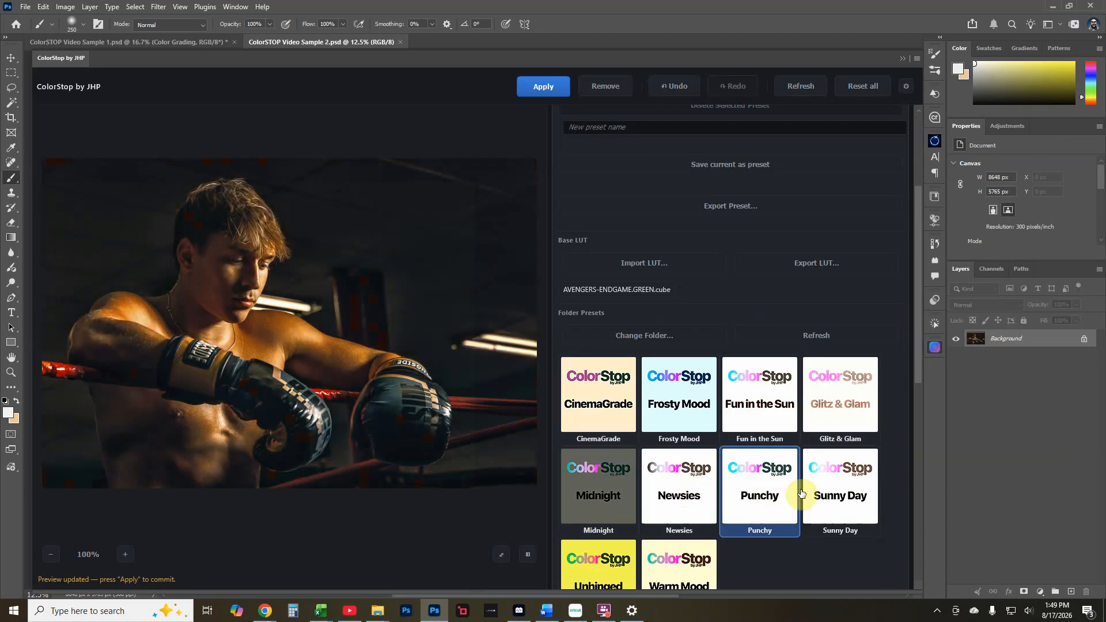
pyautogui.click(860, 493)
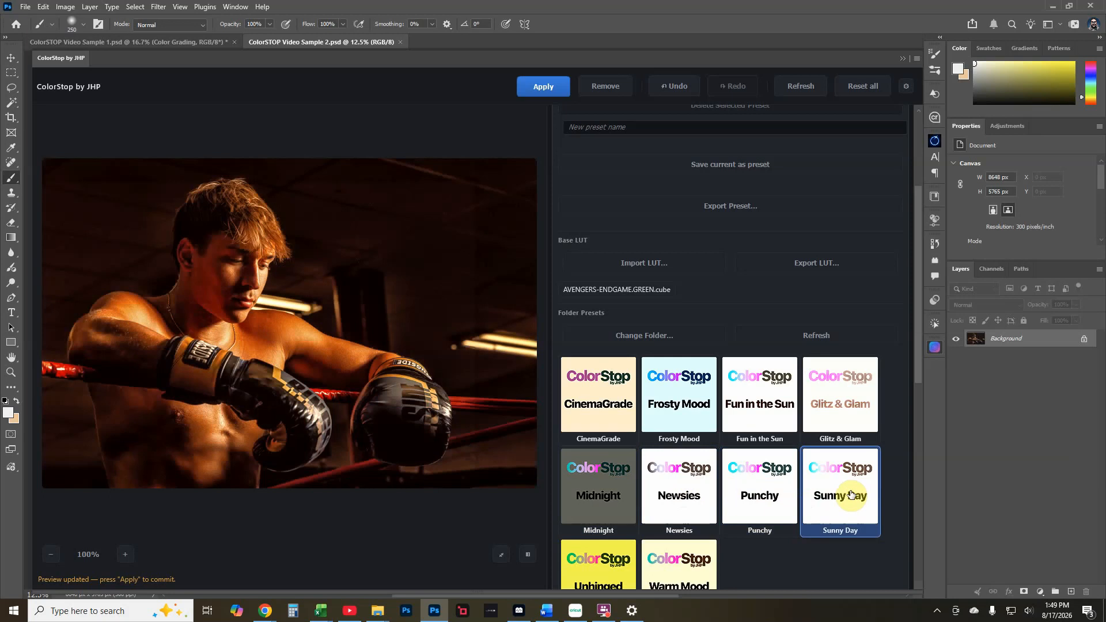
pyautogui.scroll(-1, 828, 487)
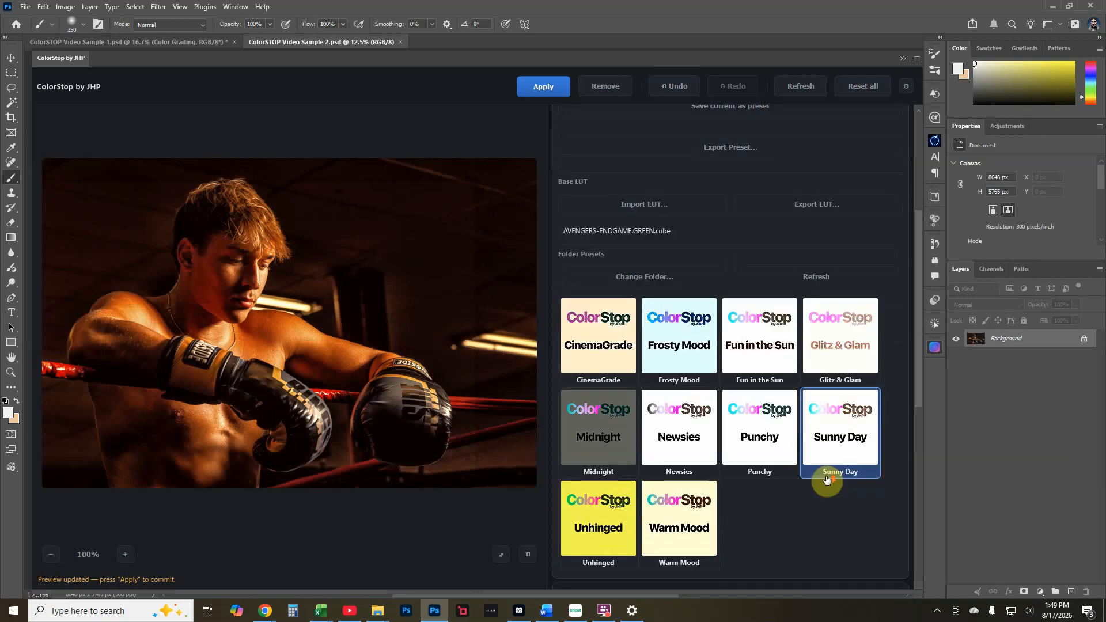
pyautogui.click(594, 506)
pyautogui.click(695, 517)
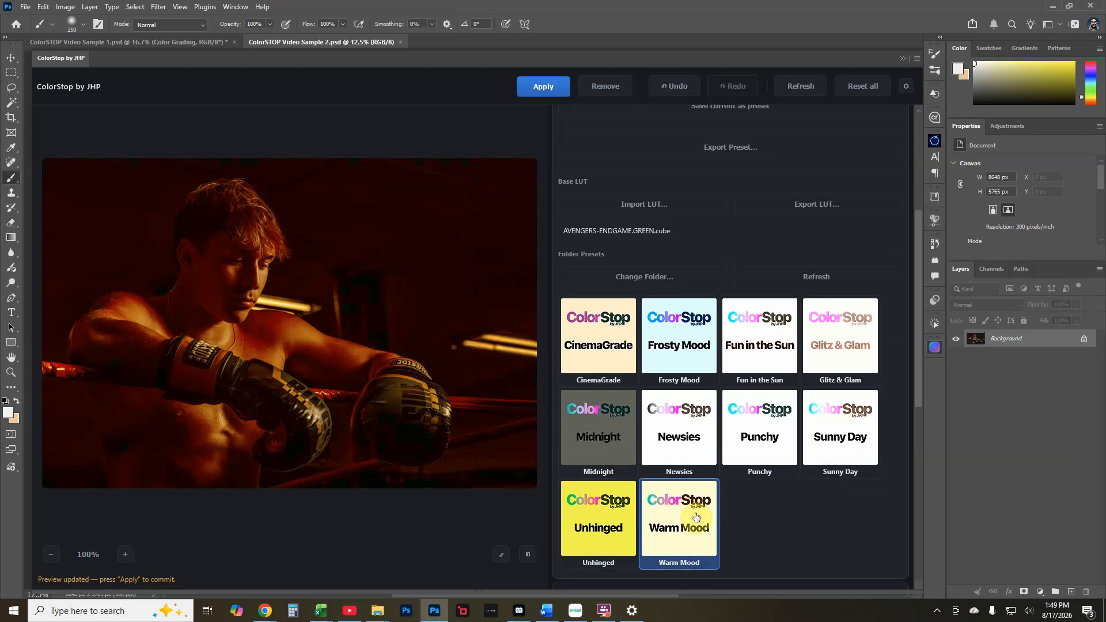
pyautogui.click(598, 521)
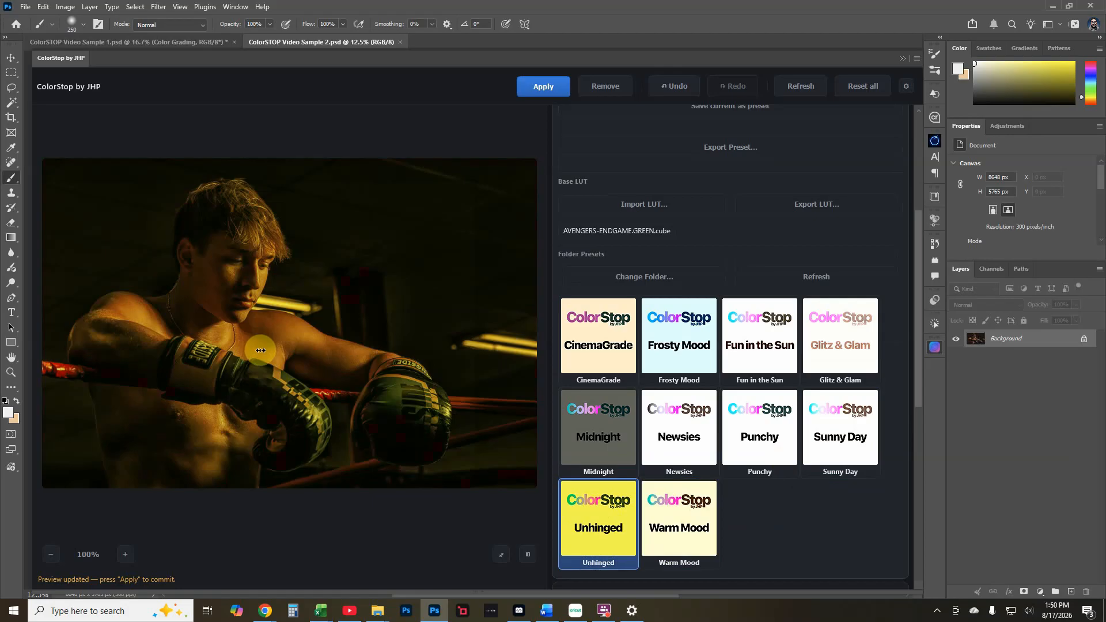
# Brighten both Primary Balance pads by repositioning their points, and raise the Exposure Curve's darkest point to about 0.01.
pyautogui.scroll(-2, 724, 448)
pyautogui.scroll(-2, 724, 438)
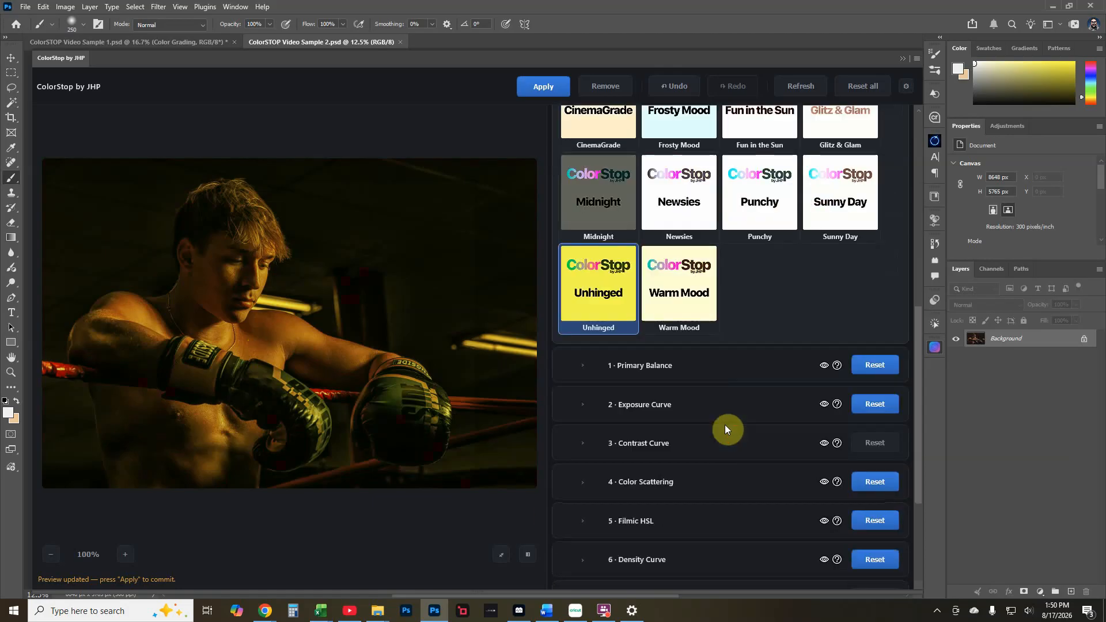
pyautogui.click(636, 368)
pyautogui.scroll(-1, 673, 387)
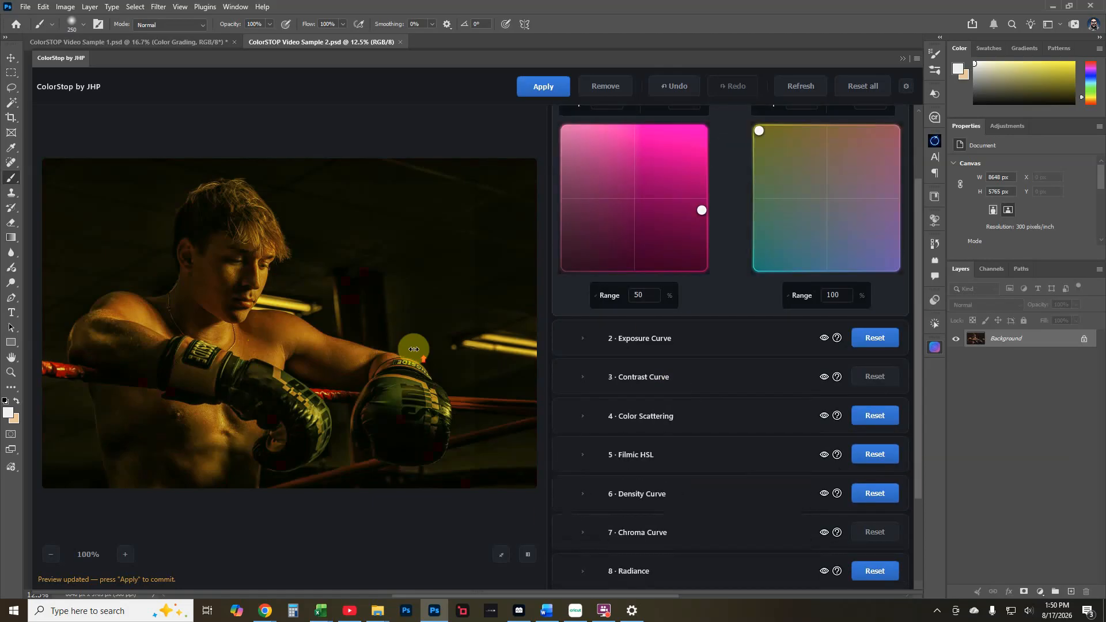
pyautogui.moveTo(702, 213); pyautogui.dragTo(709, 184)
pyautogui.moveTo(761, 131); pyautogui.dragTo(790, 173)
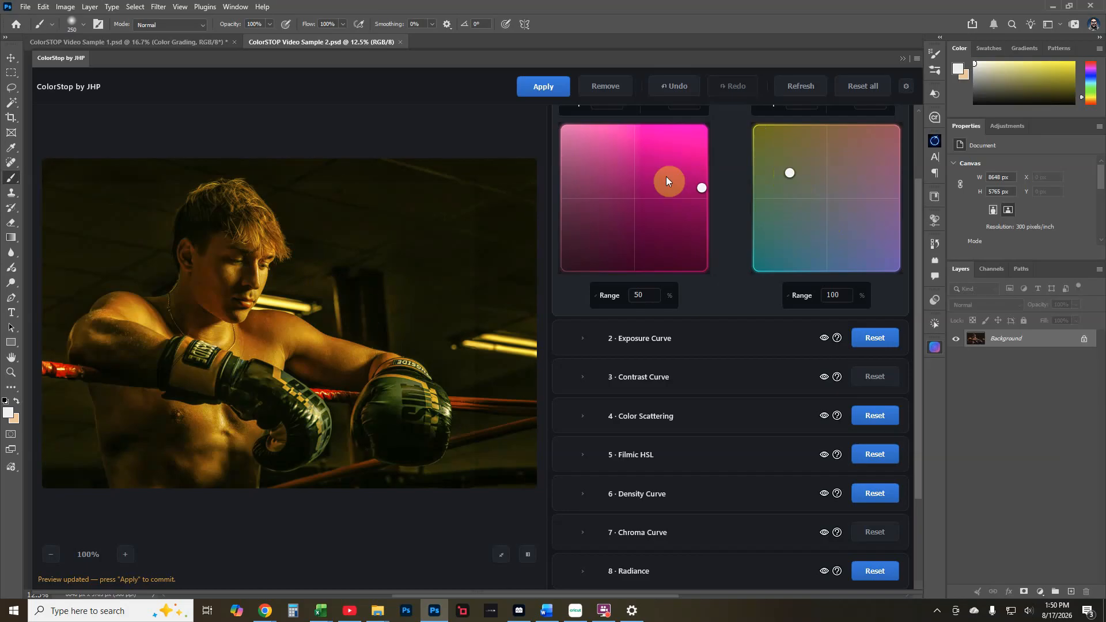
pyautogui.click(658, 346)
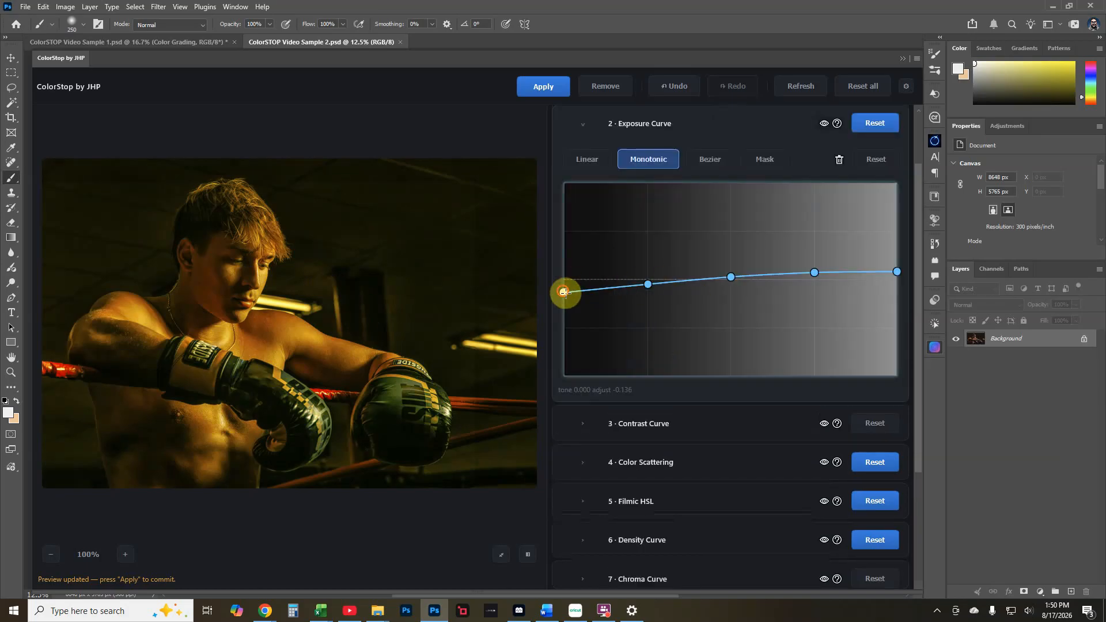
pyautogui.moveTo(565, 292)
pyautogui.mouseDown()
pyautogui.moveTo(569, 245)
pyautogui.moveTo(565, 299)
pyautogui.moveTo(571, 278)
pyautogui.mouseUp()
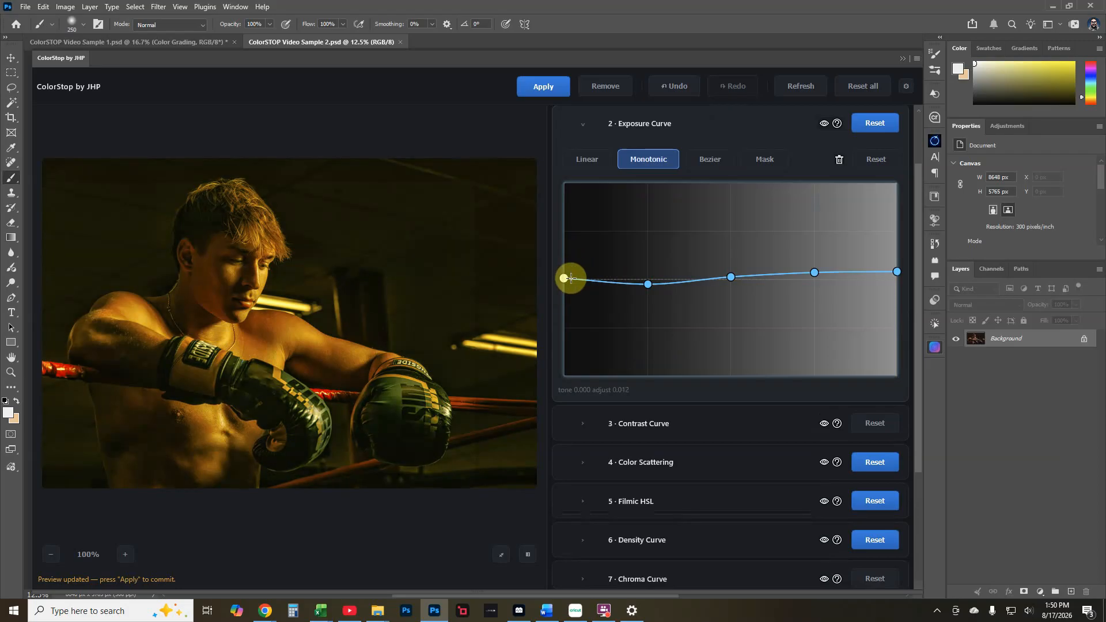
# Examine the preset's Contrast Curve, Color Scattering, Filmic HSL, Density Curve, Chroma Curve, Radiance and Saturation Curve settings.
pyautogui.click(659, 427)
pyautogui.scroll(-2, 628, 392)
pyautogui.click(639, 406)
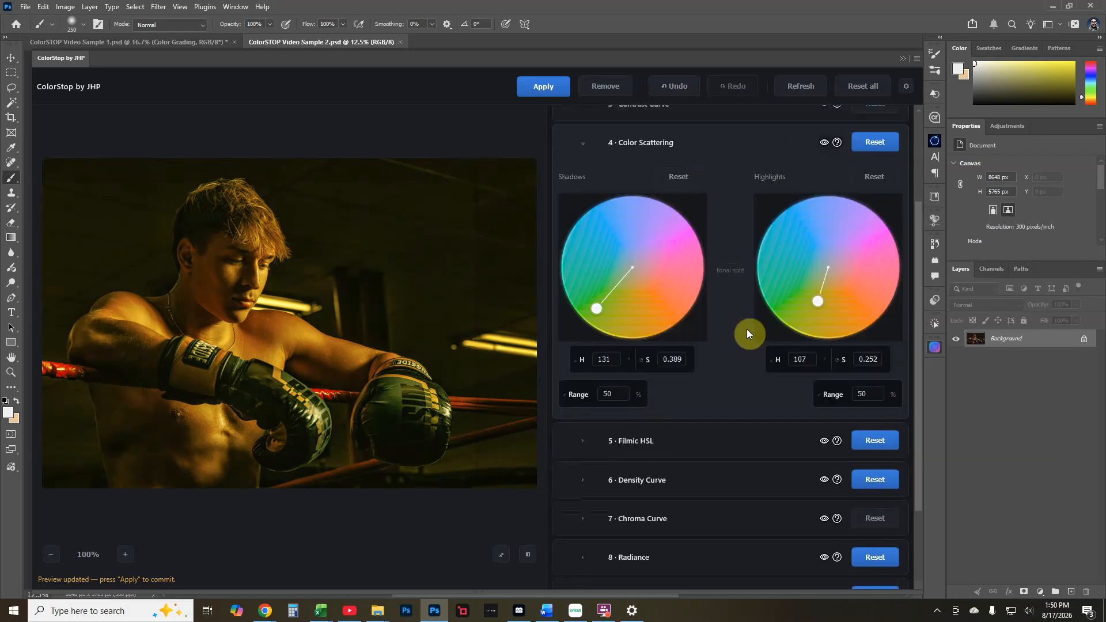
pyautogui.click(670, 442)
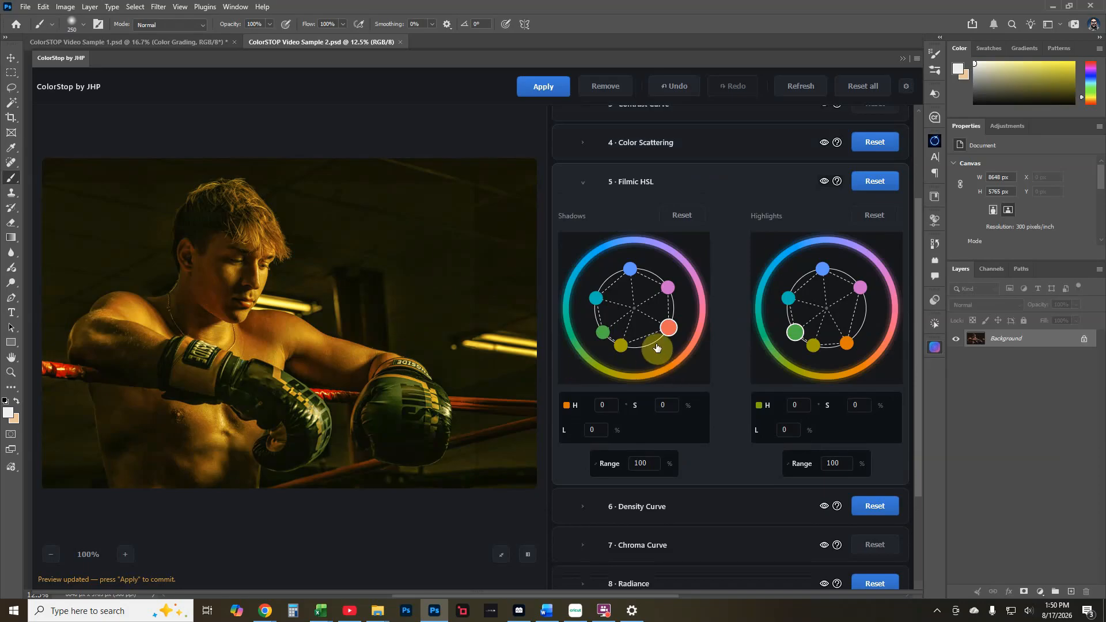
pyautogui.click(642, 513)
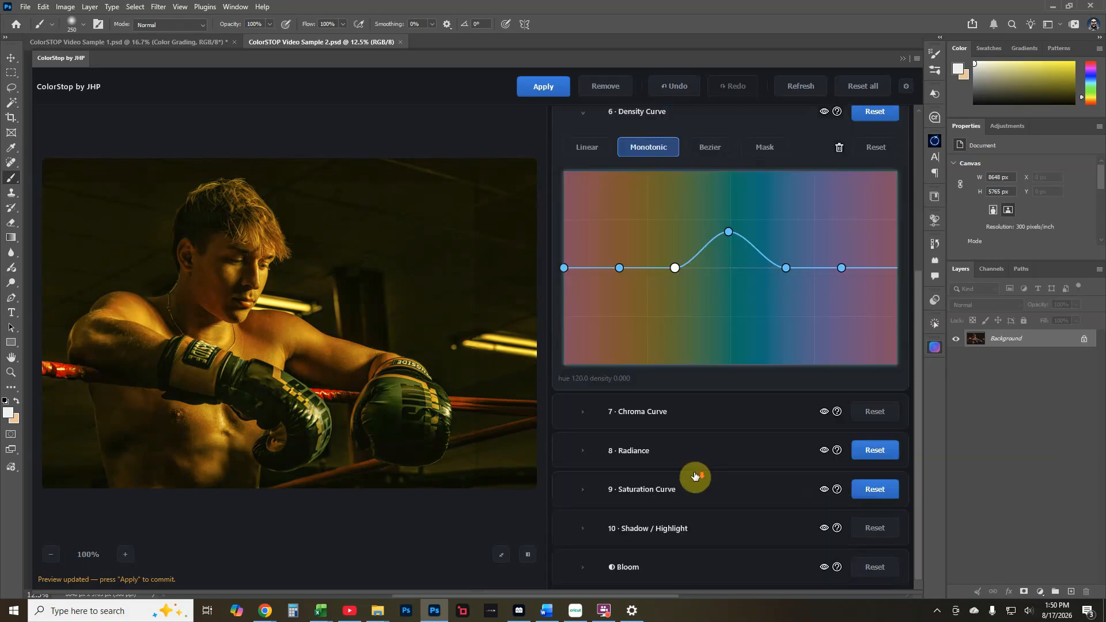
pyautogui.click(650, 403)
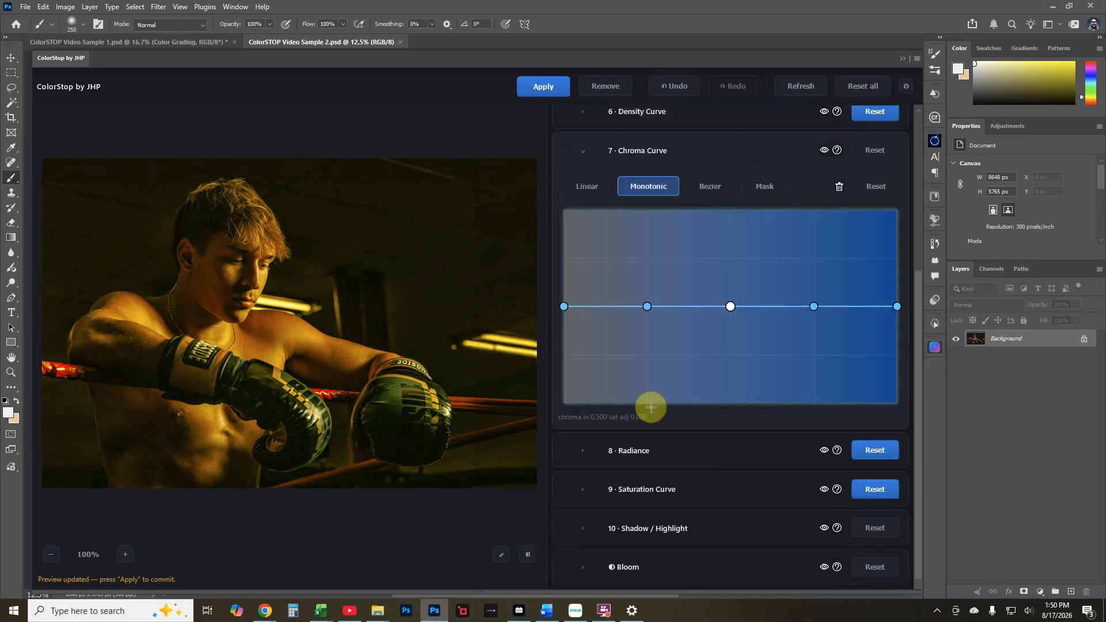
pyautogui.click(641, 461)
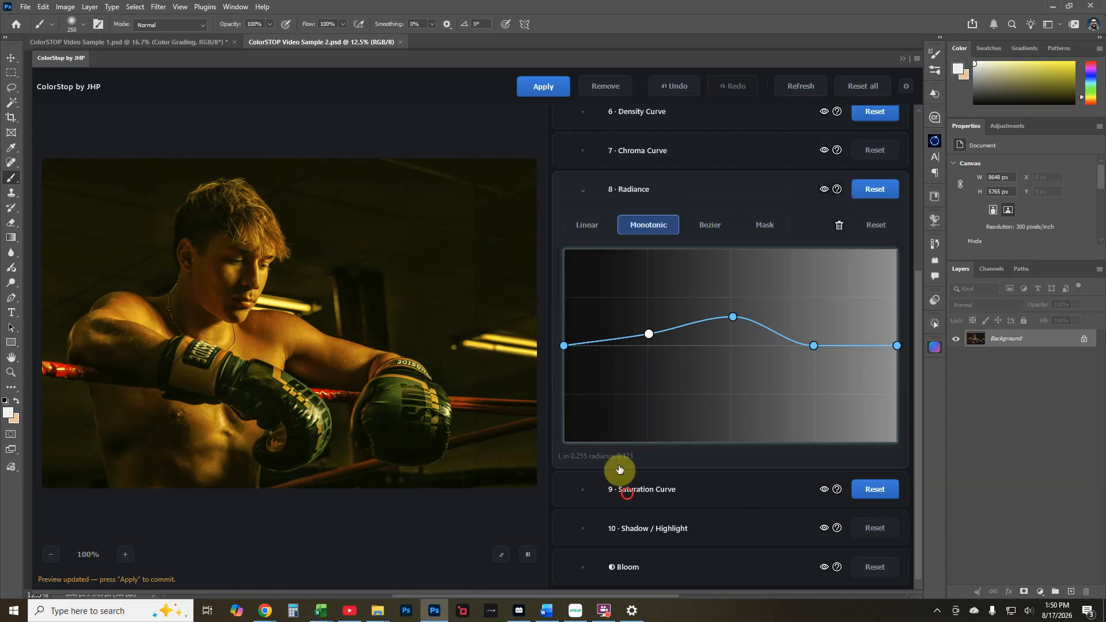
pyautogui.click(626, 490)
# Save the current grade as a preset named New2 and apply the grade to the boxer photo.
pyautogui.scroll(4, 716, 418)
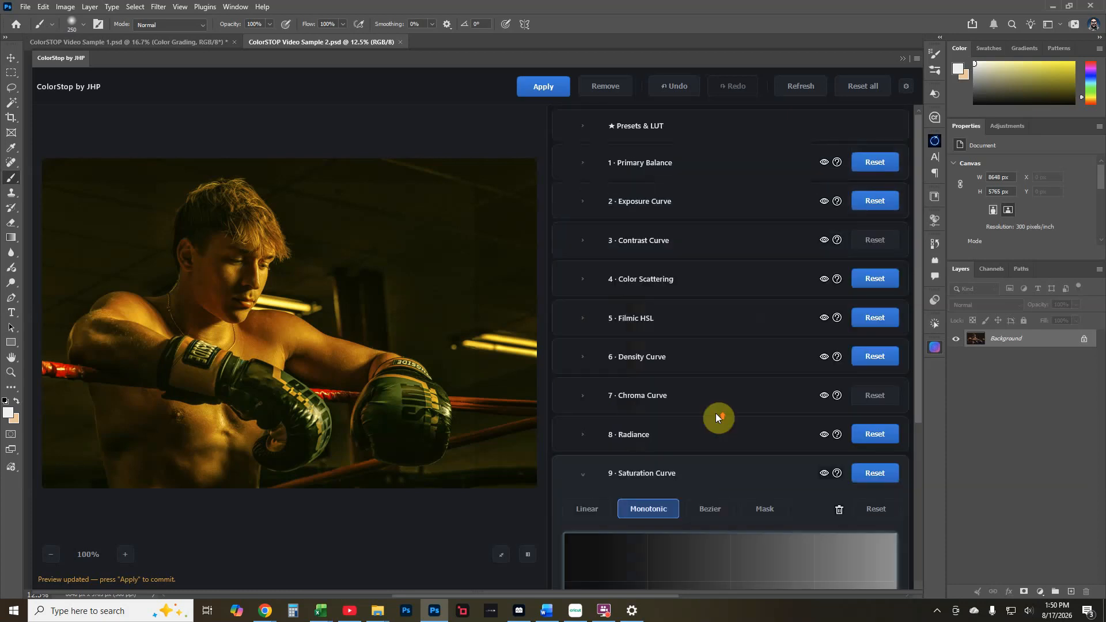
pyautogui.click(663, 128)
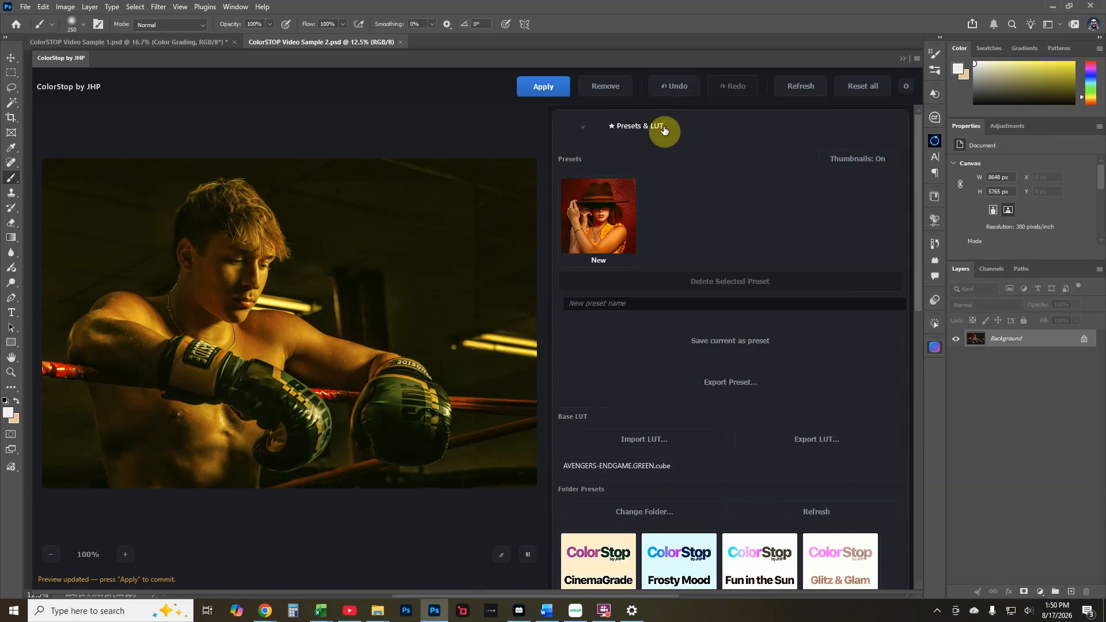
pyautogui.click(611, 305)
pyautogui.write('New2')
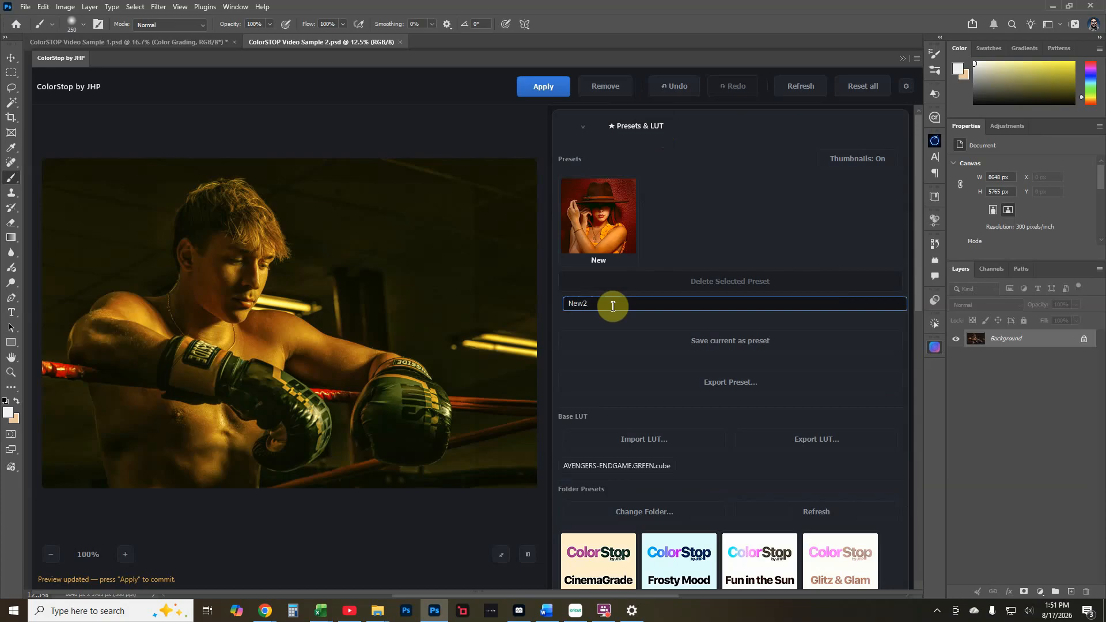
pyautogui.click(709, 340)
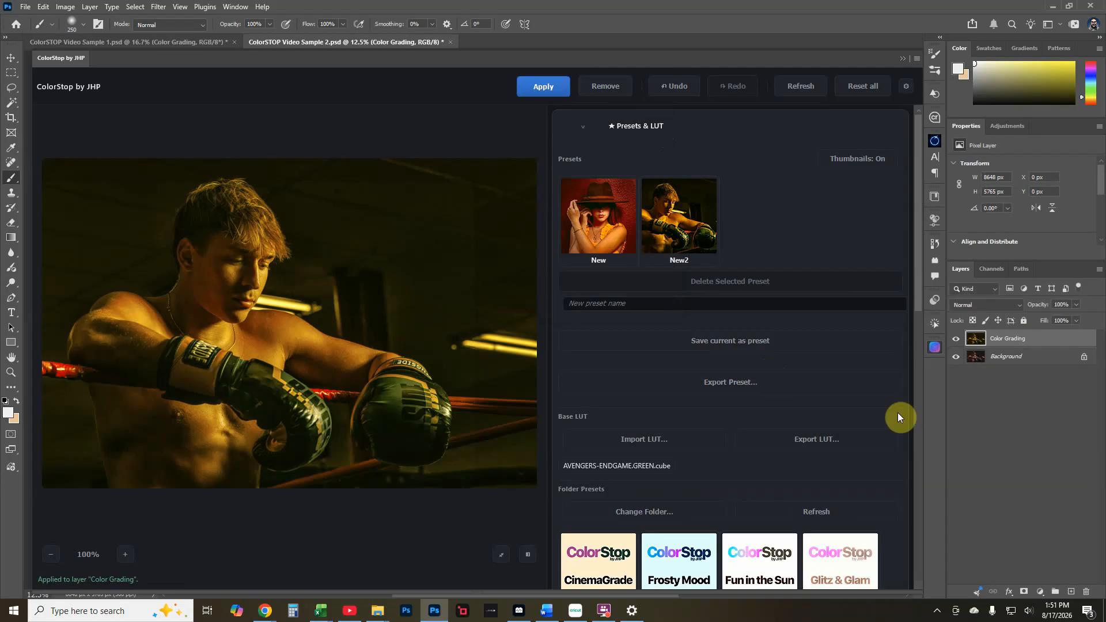
# Collapse ColorStop, compare the boxer photo with the Color Grading layer hidden and shown, and reopen ColorStop.
pyautogui.click(909, 87)
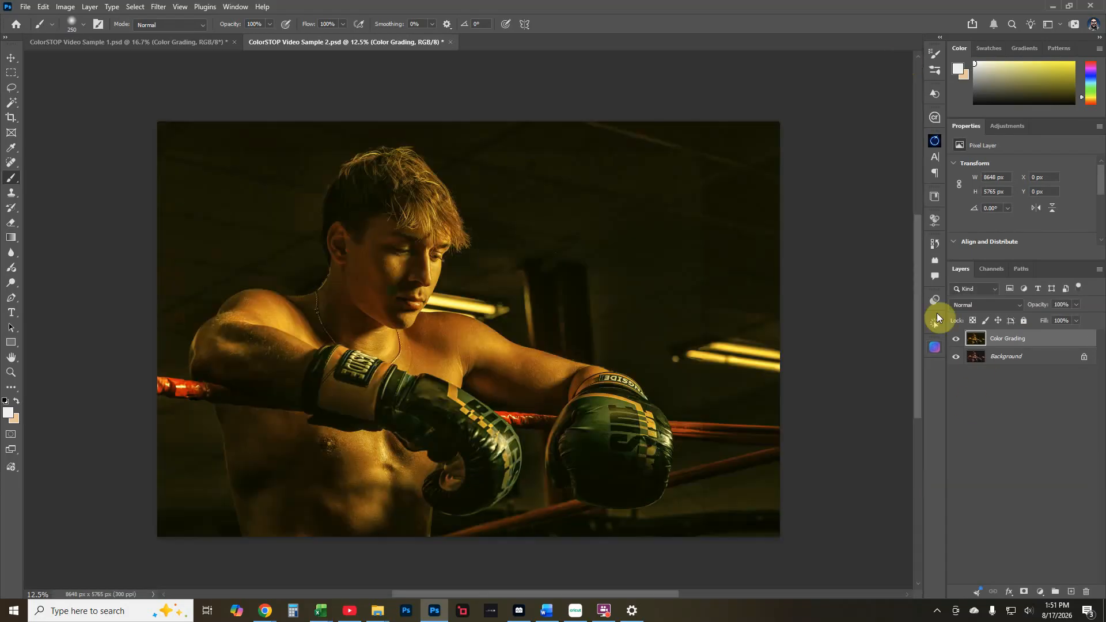
pyautogui.click(957, 339)
pyautogui.click(956, 340)
pyautogui.click(957, 339)
pyautogui.click(956, 339)
pyautogui.click(934, 346)
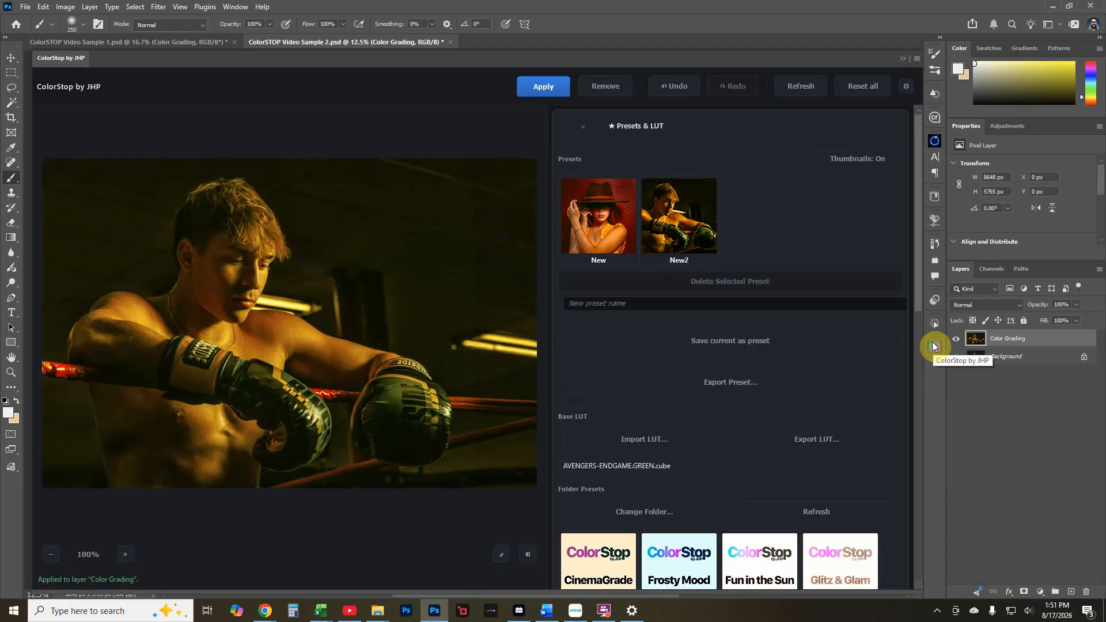
pyautogui.moveTo(921, 252); pyautogui.dragTo(939, 236)
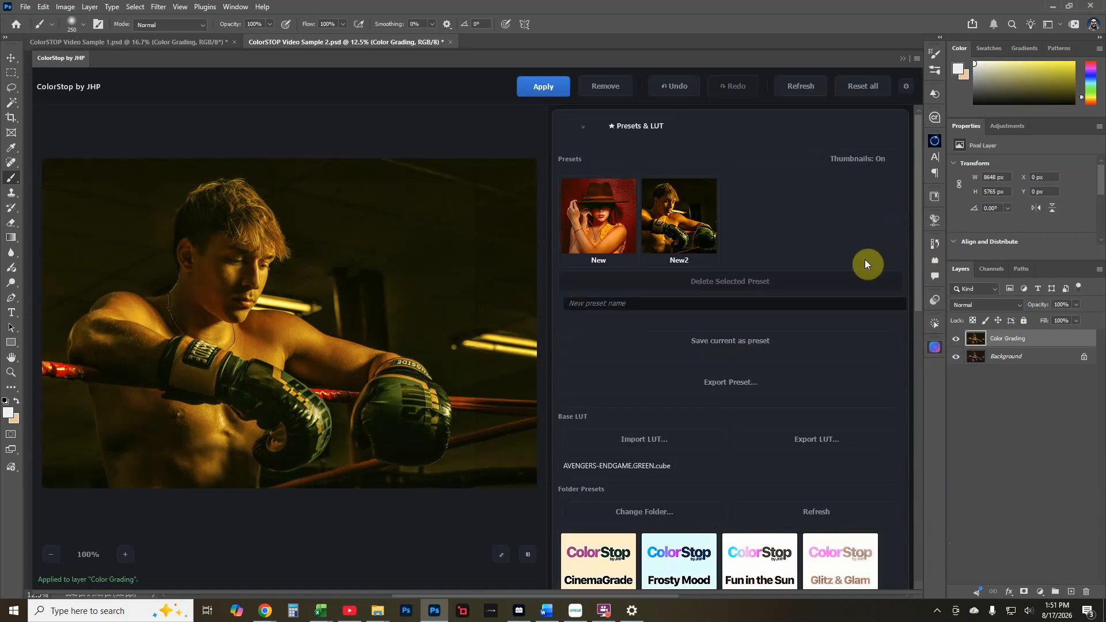